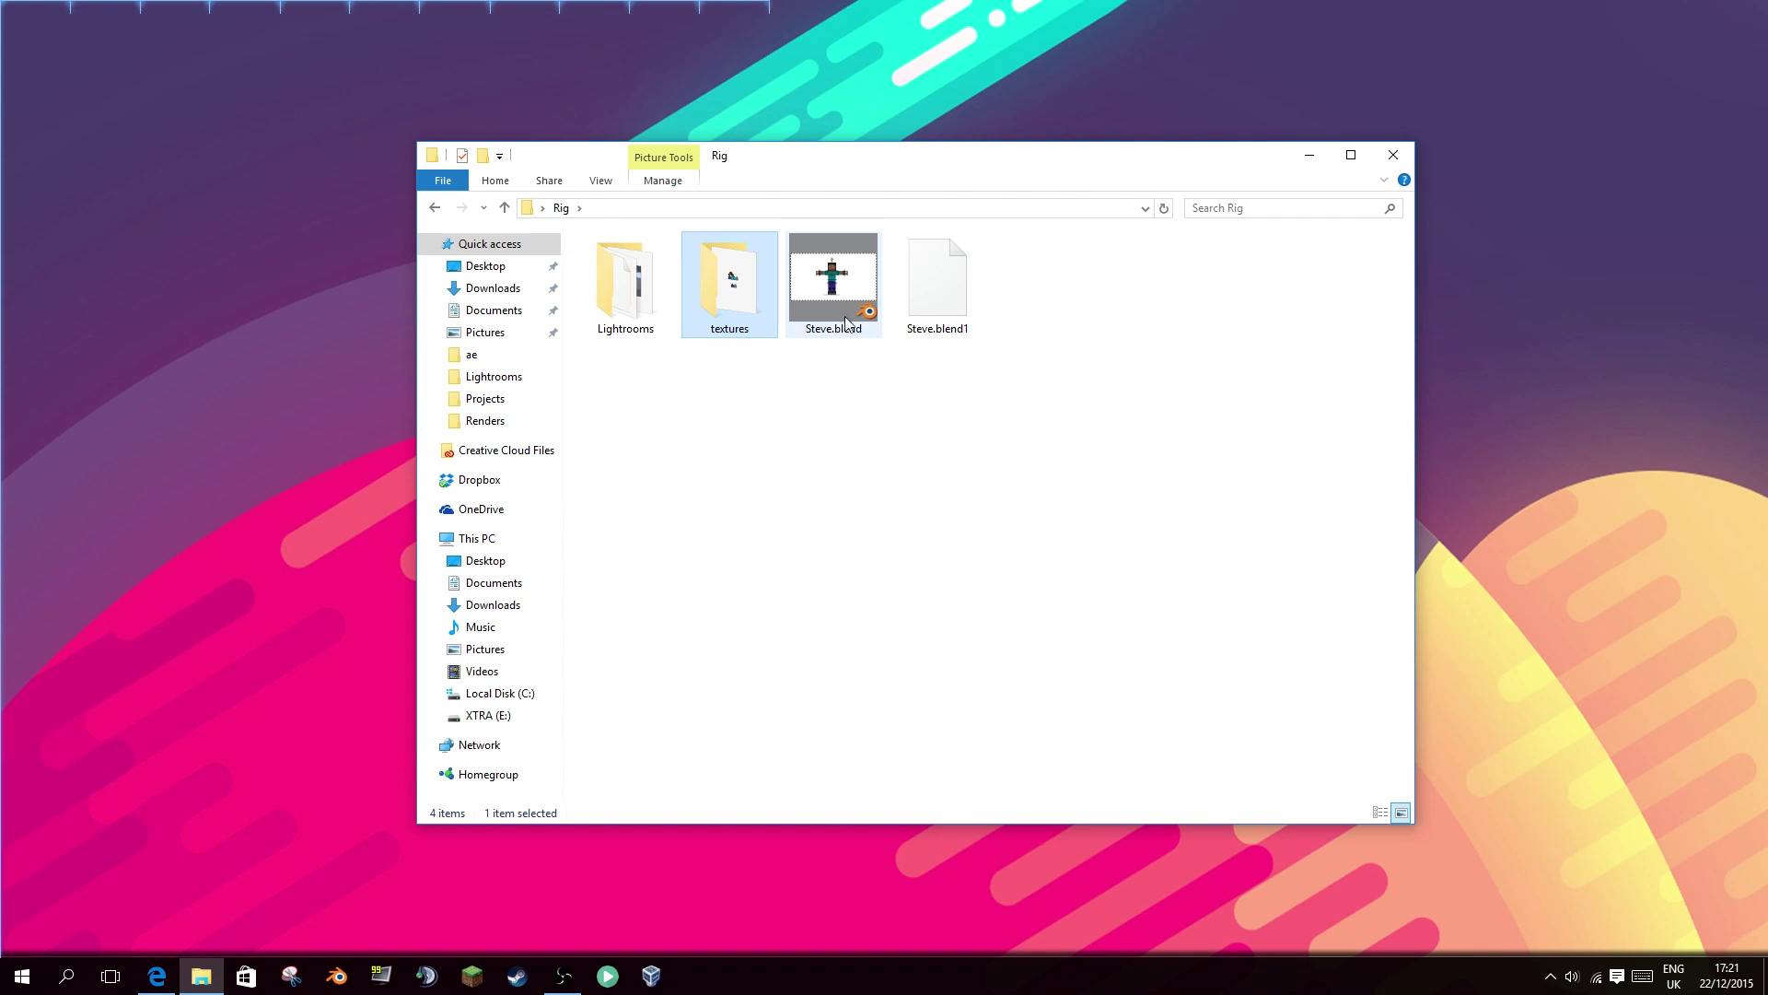
Open Steve.blend from the Rig folder in Blender and view the character from the front.
{"action": "left_click", "coordinate": [853, 316]}
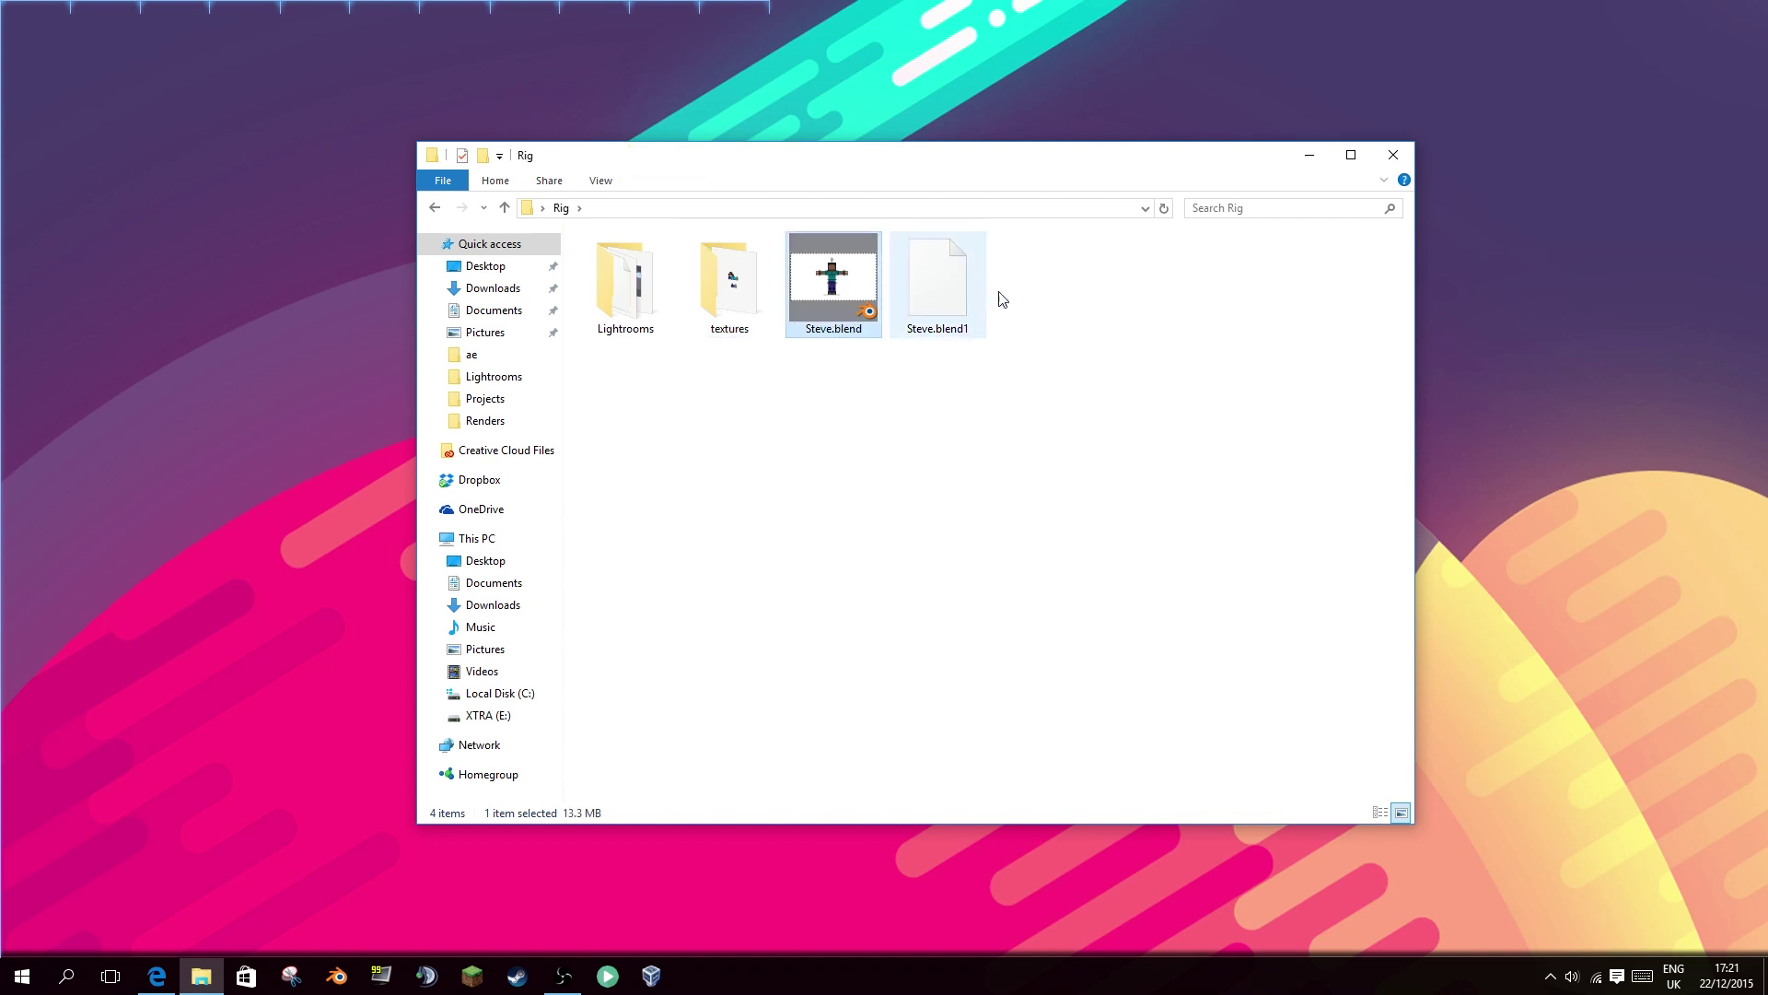
{"action": "double_click", "coordinate": [865, 295]}
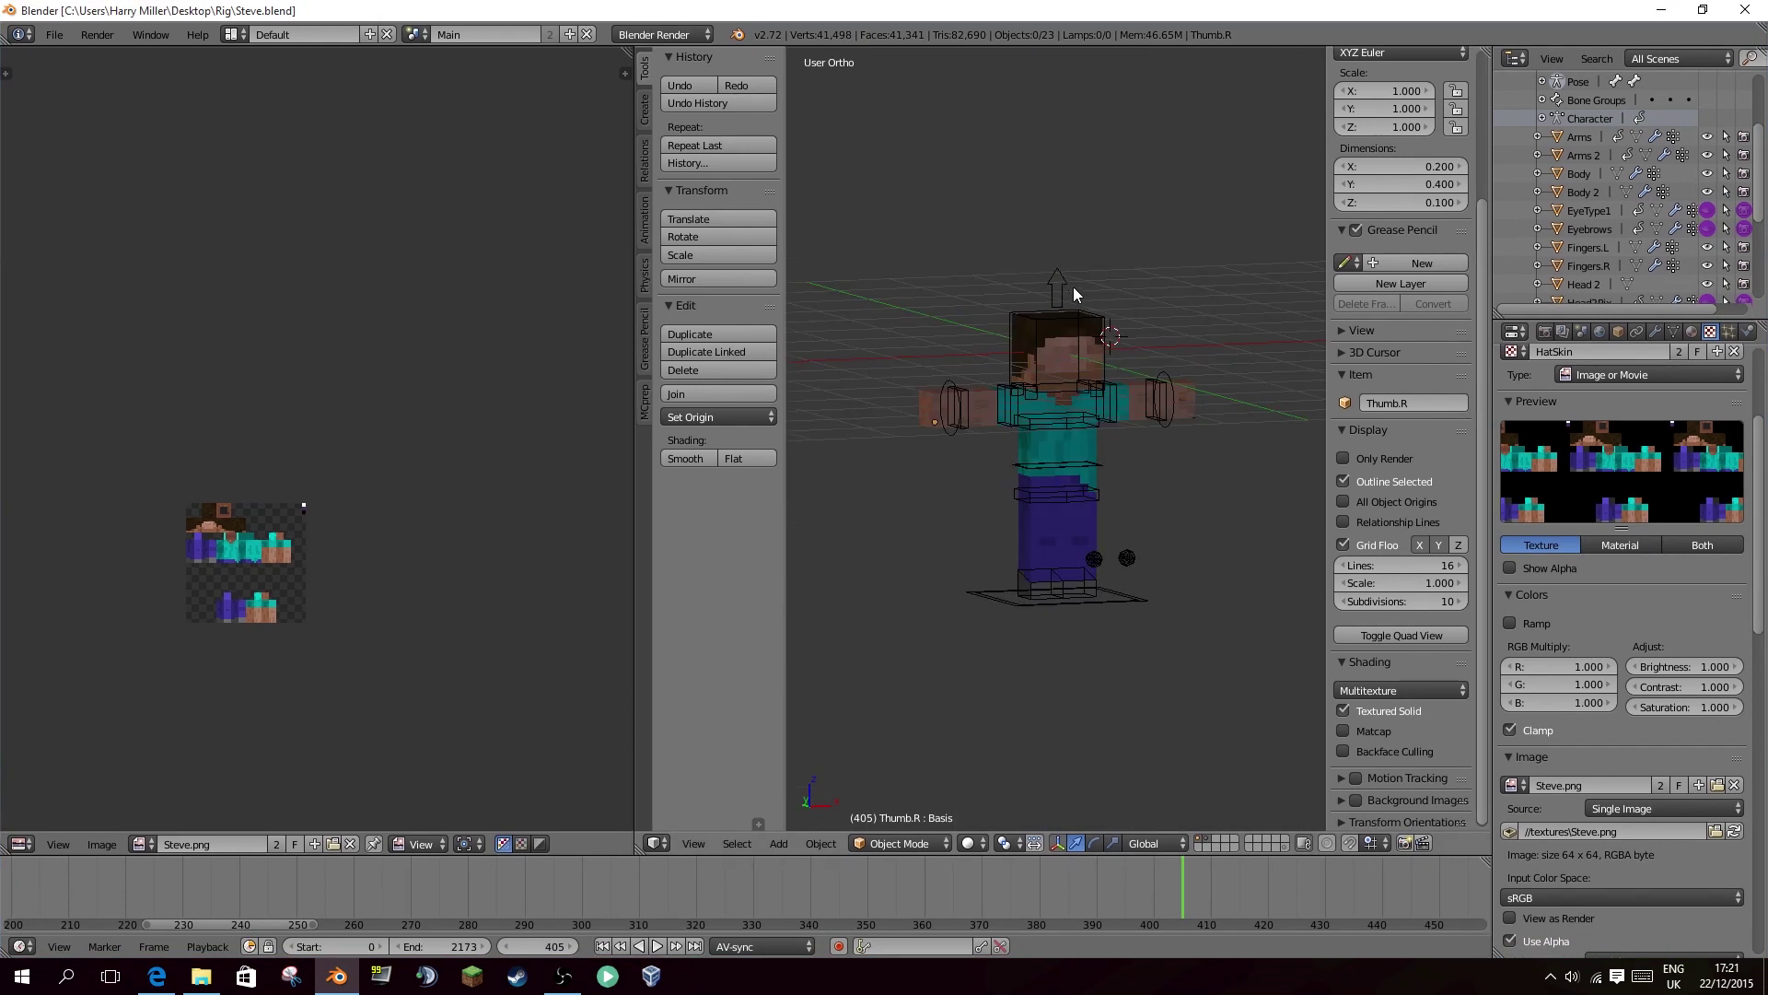
{"action": "key", "text": "KP_1"}
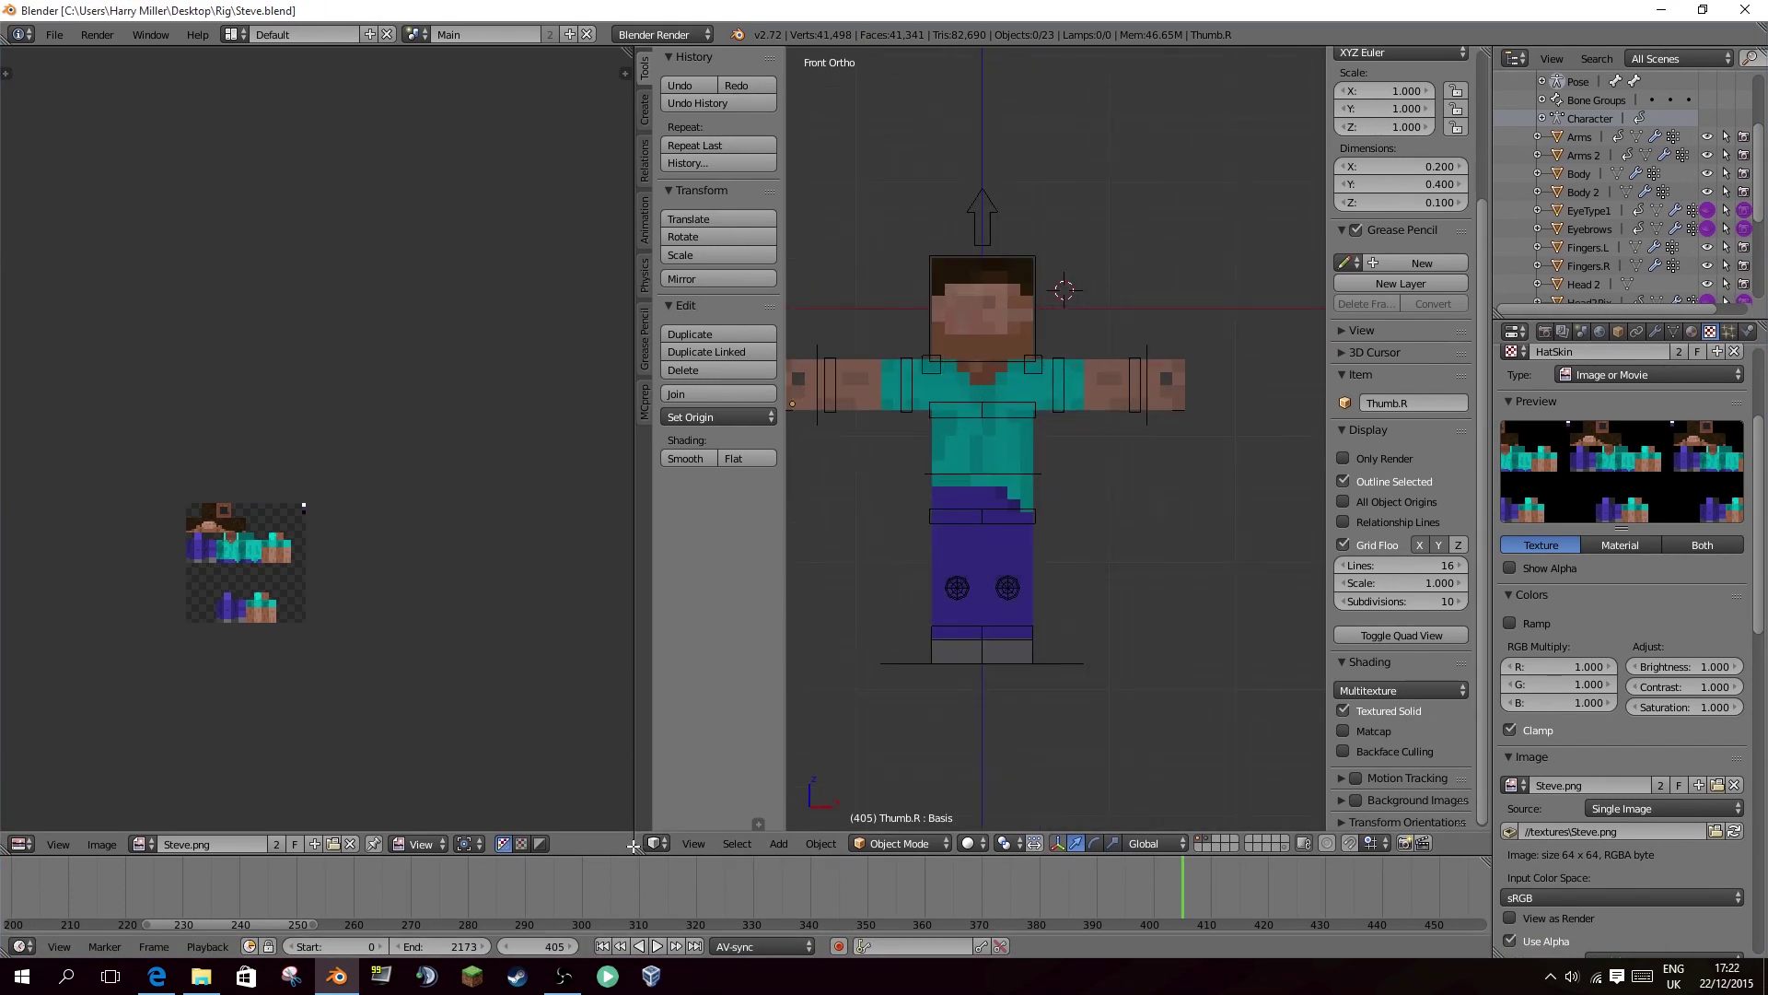
Merge the image editor area into the 3D viewport and save over Steve.blend.
{"action": "left_click_drag", "start_coordinate": [634, 846], "coordinate": [446, 304]}
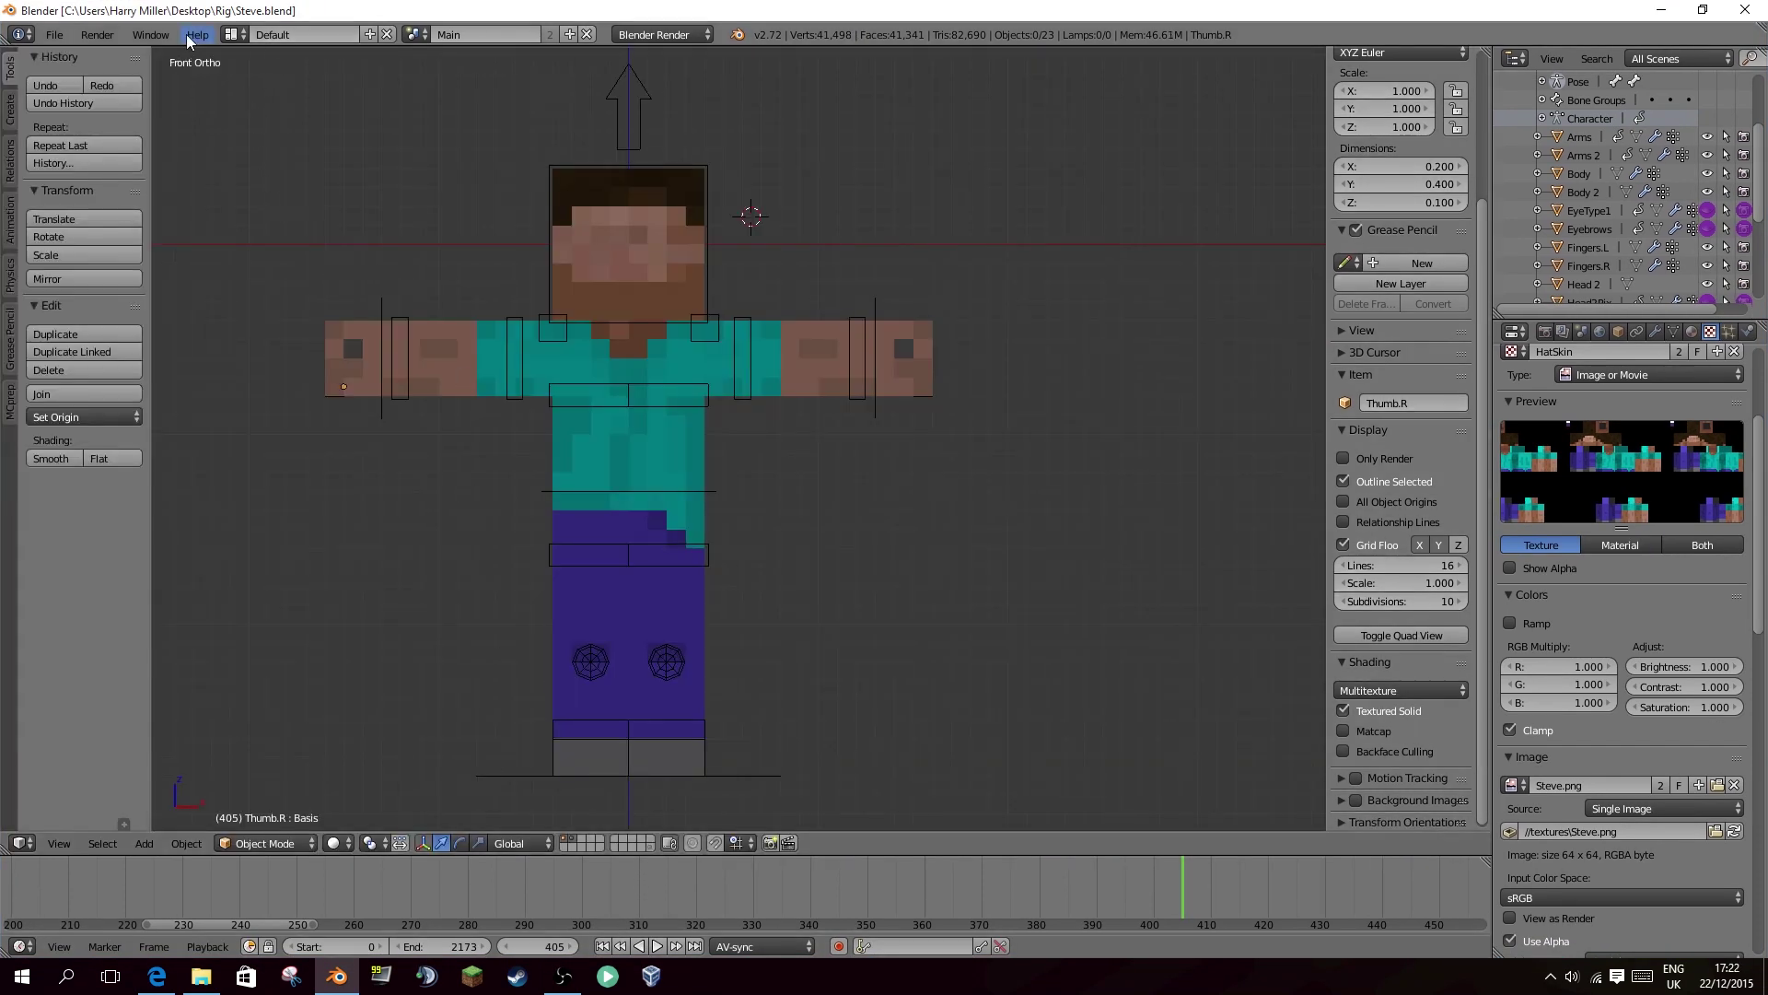
{"action": "middle_click_drag", "start_coordinate": [672, 438], "coordinate": [1008, 318]}
{"action": "key", "text": "KP_1"}
{"action": "key", "text": "KP_1"}
{"action": "key", "text": "ctrl+s"}
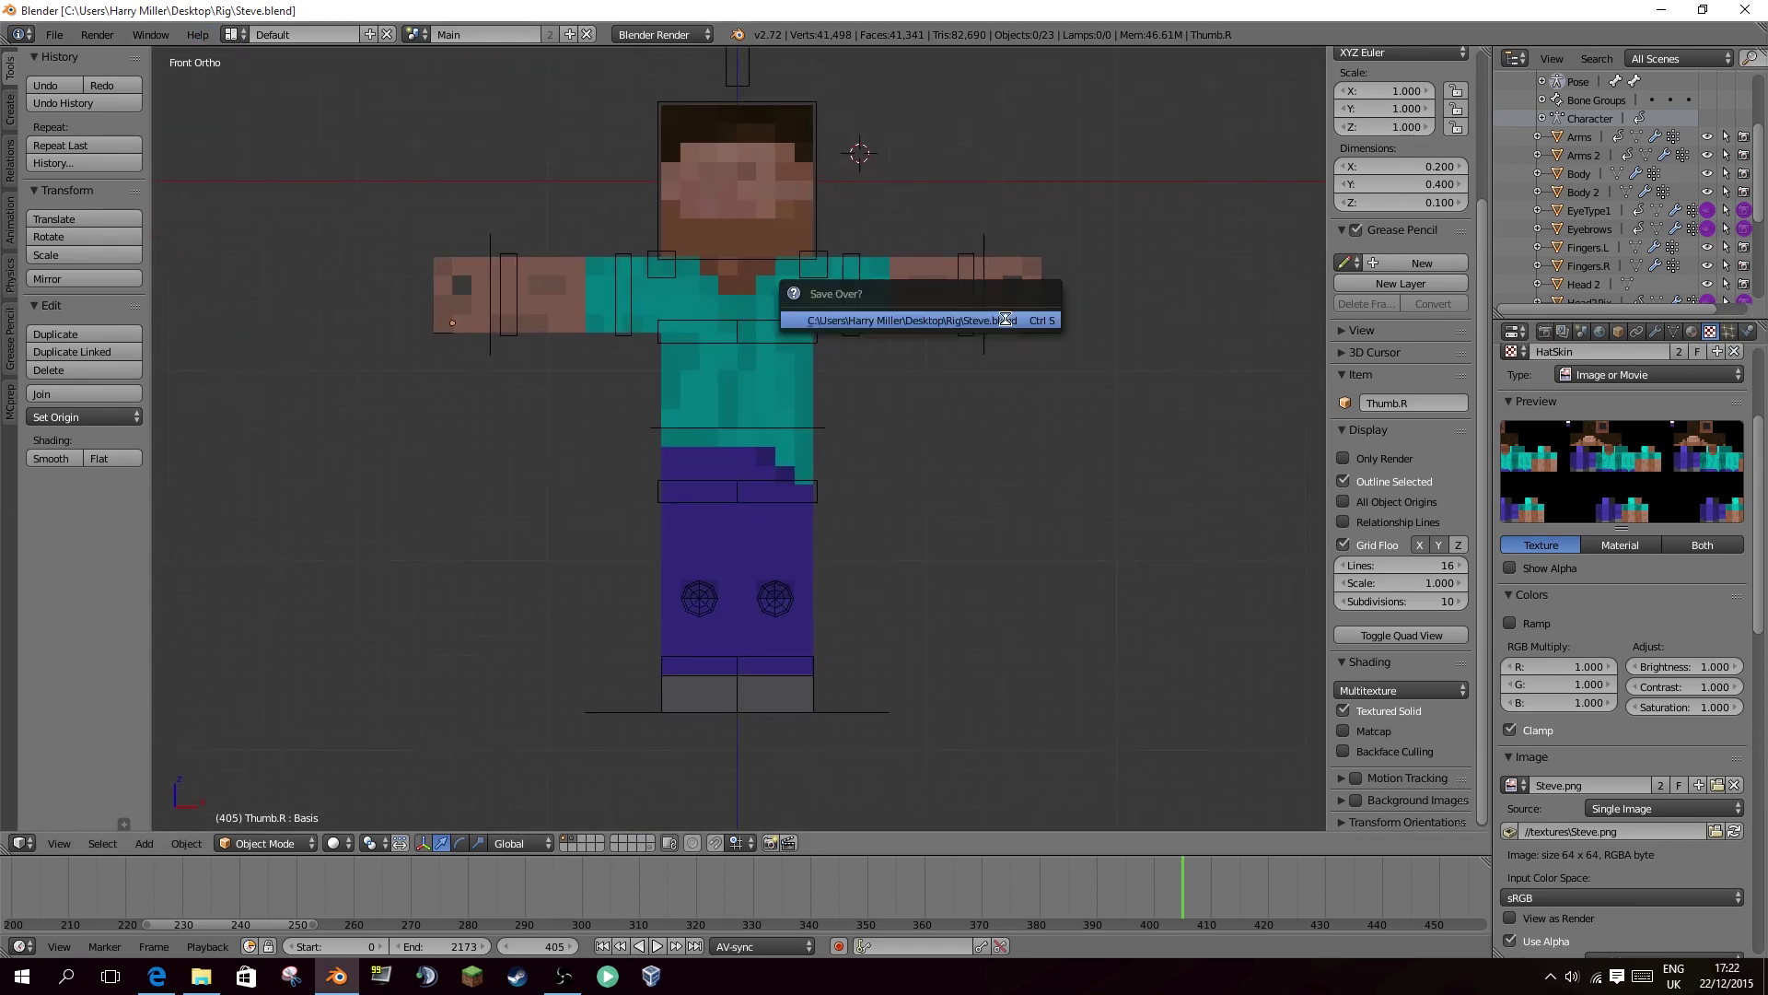
{"action": "left_click", "coordinate": [1008, 318]}
Select the SpineUpper bone, run the CharacterOptions script in the Scripting layout, and return to the Default layout.
{"action": "right_click", "coordinate": [815, 319]}
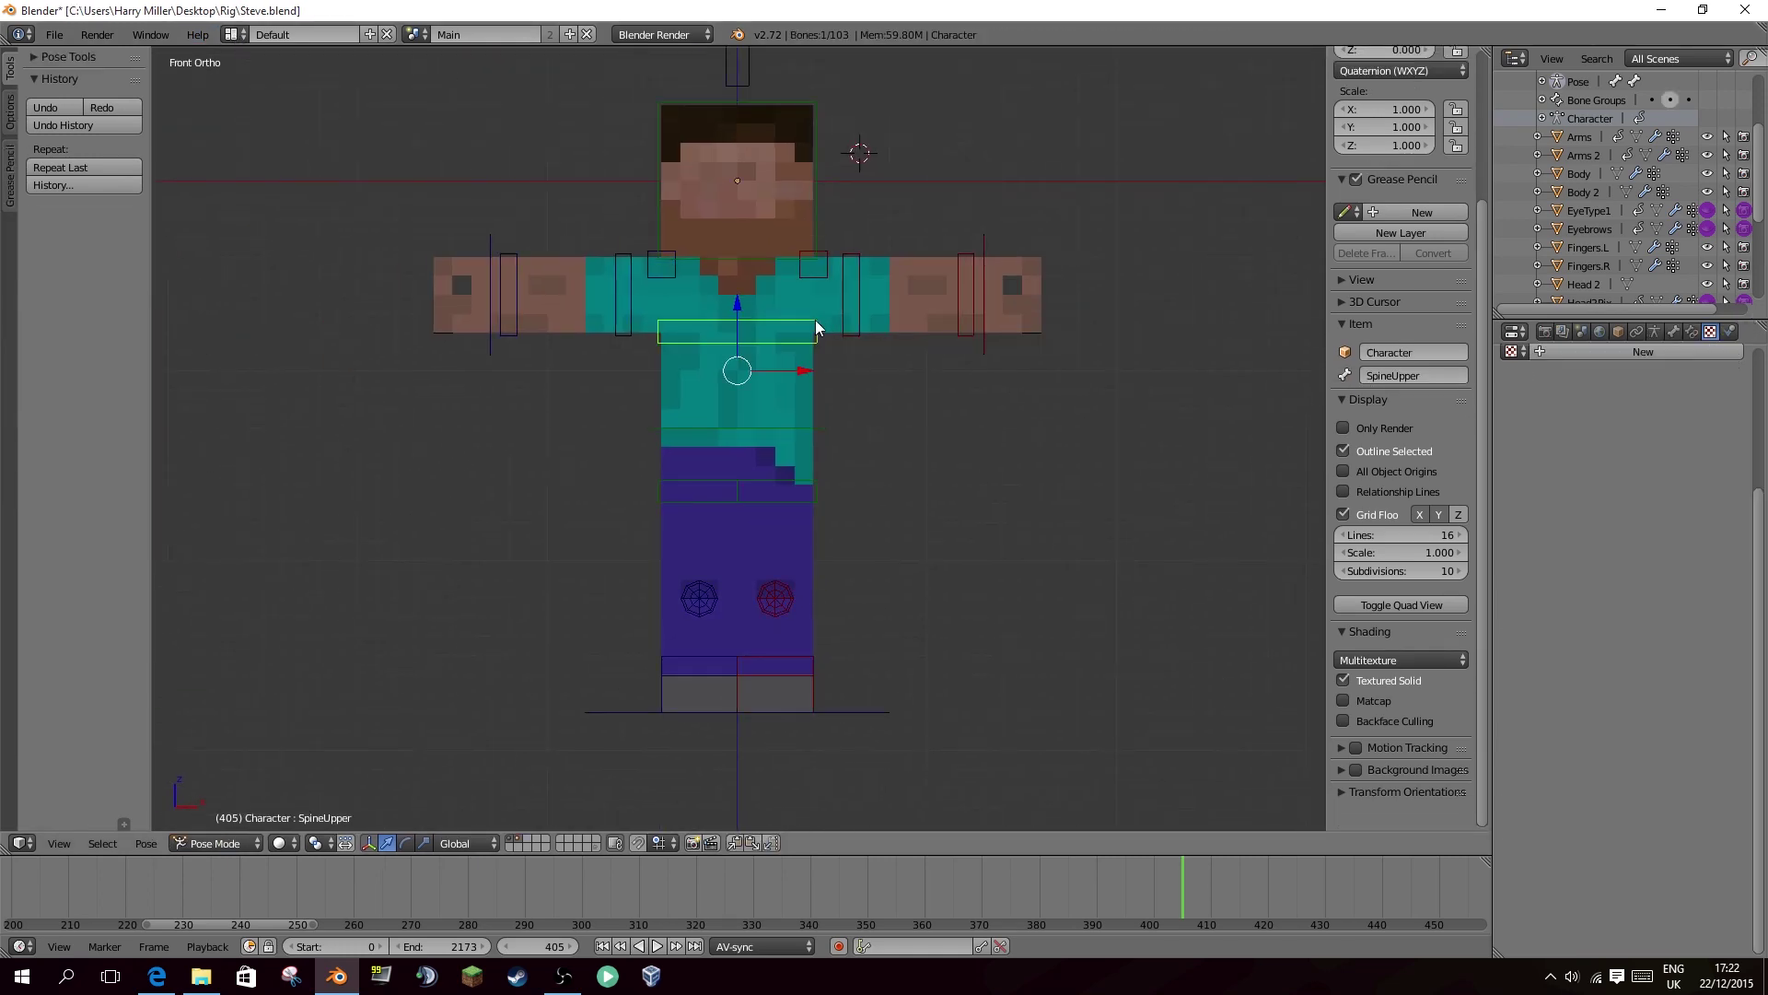
{"action": "left_click", "coordinate": [232, 35]}
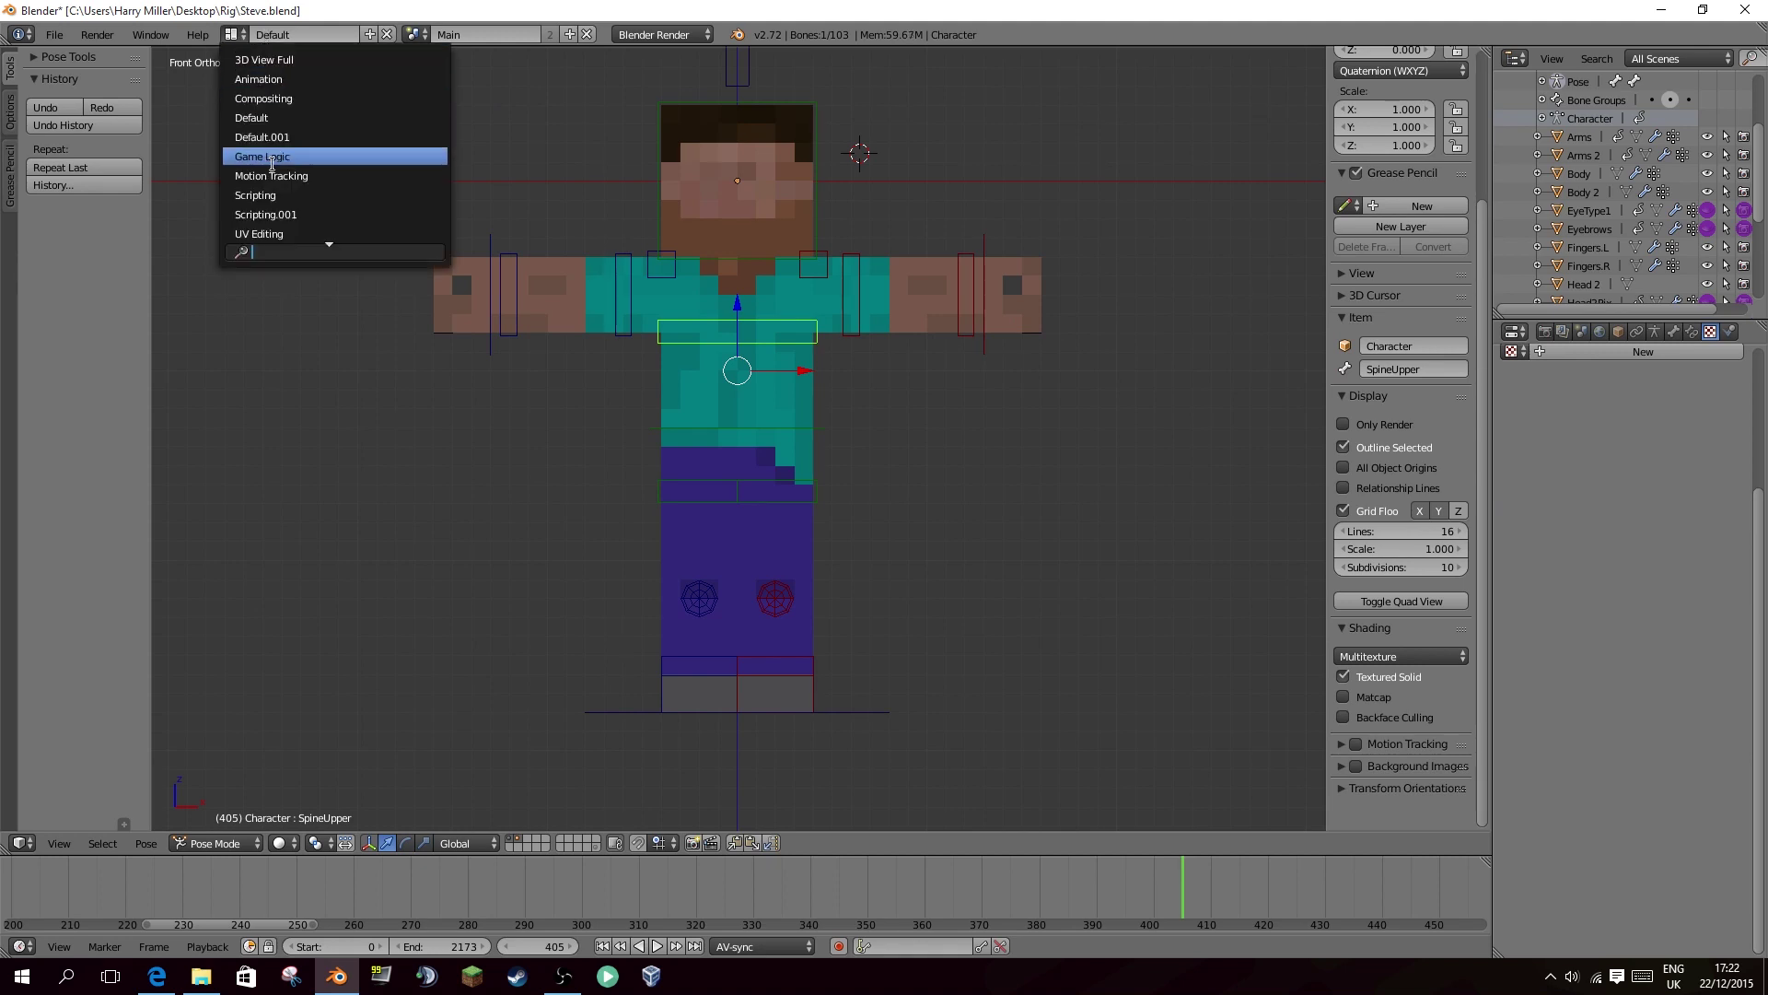
{"action": "left_click", "coordinate": [276, 195]}
{"action": "scroll", "coordinate": [420, 176], "scroll_direction": "up", "scroll_amount": 19}
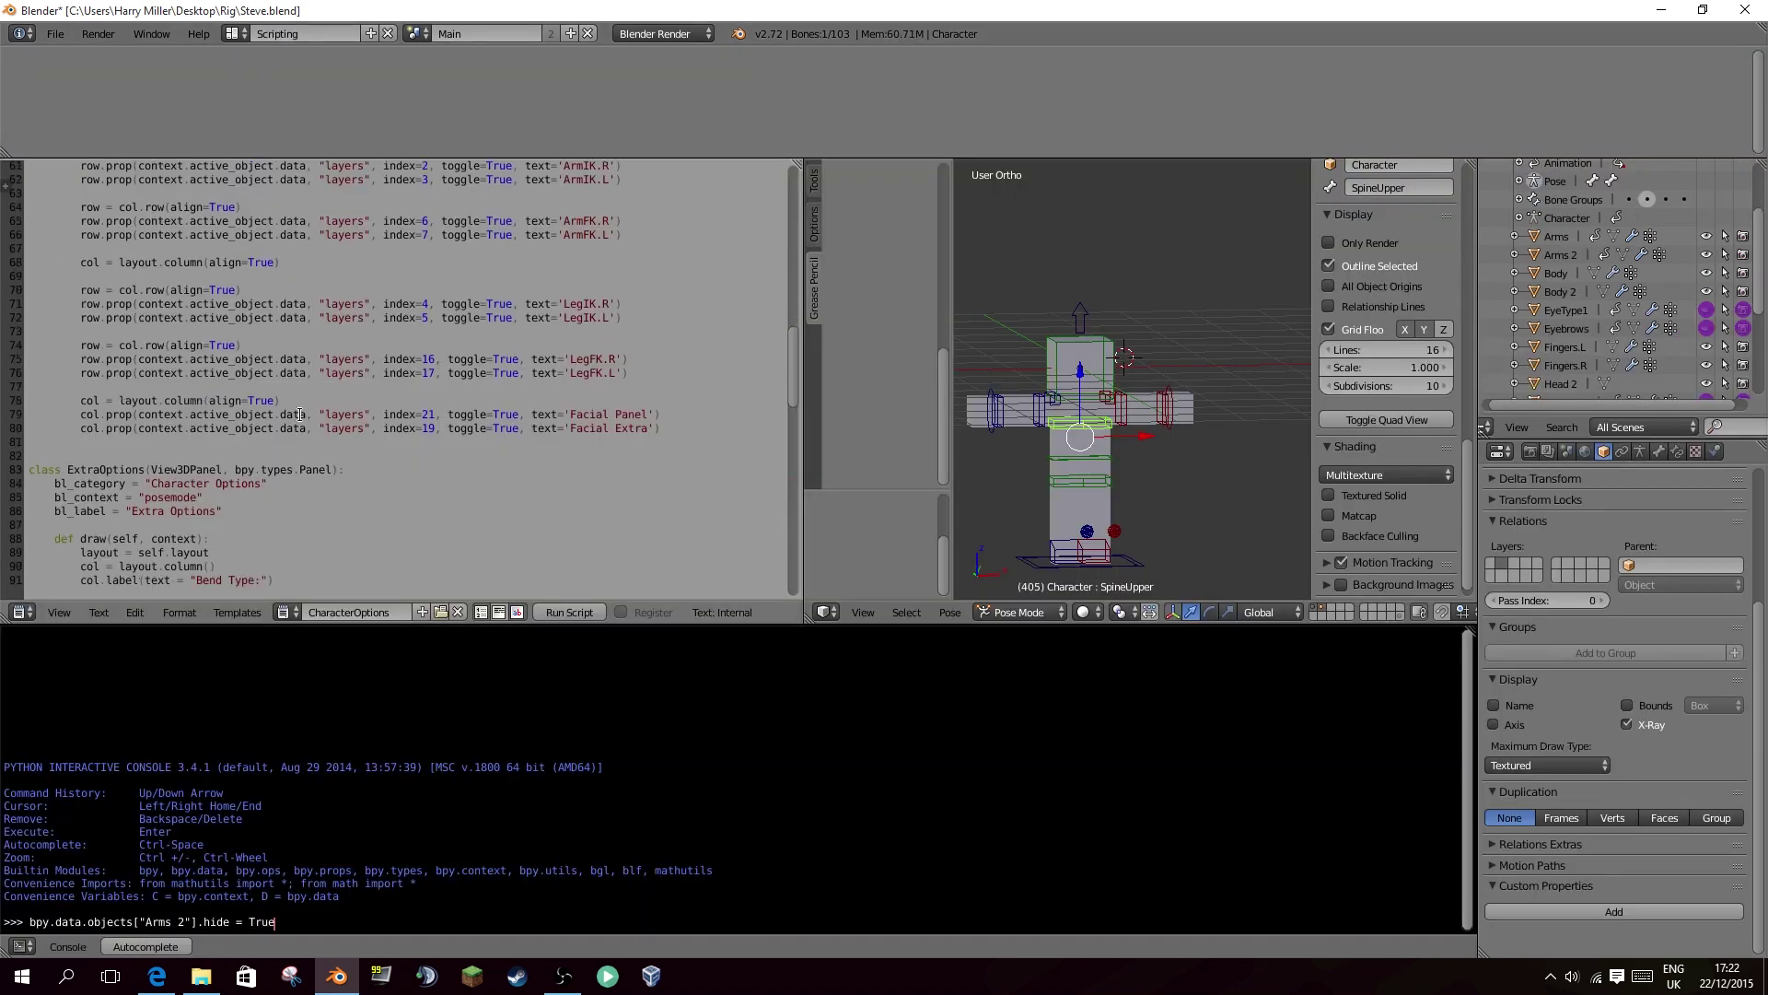
{"action": "scroll", "coordinate": [473, 340], "scroll_direction": "down", "scroll_amount": 10}
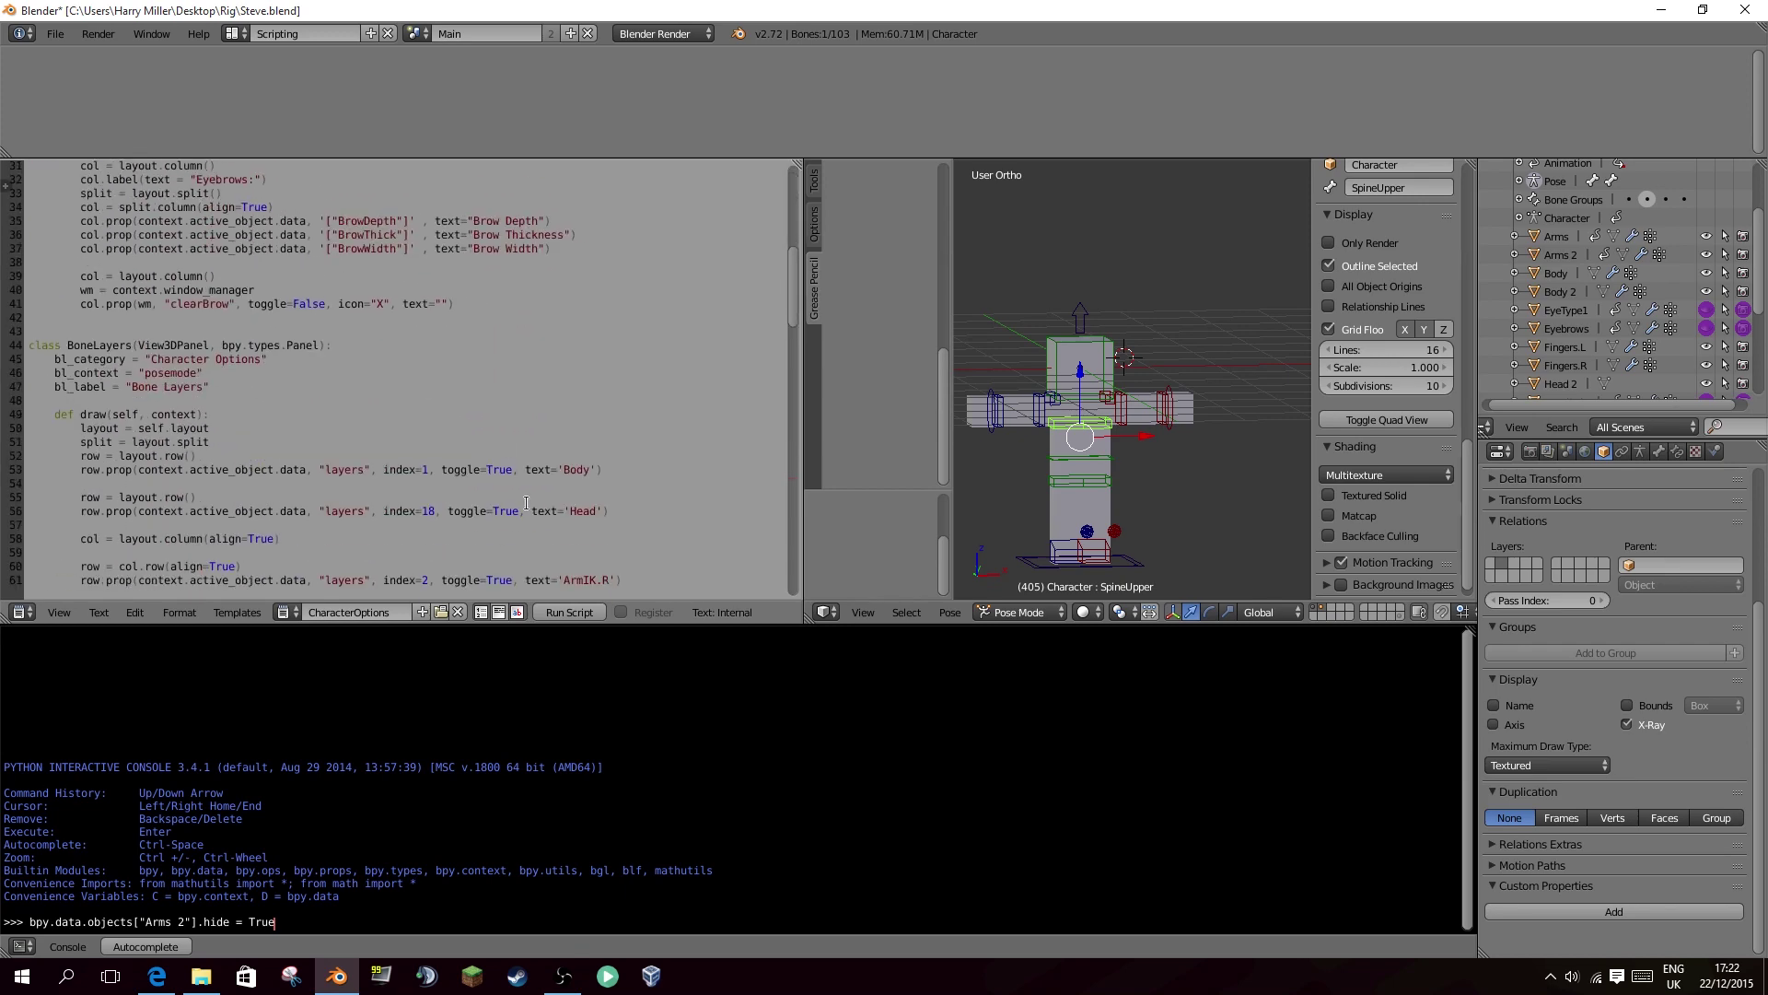
{"action": "left_click", "coordinate": [571, 612]}
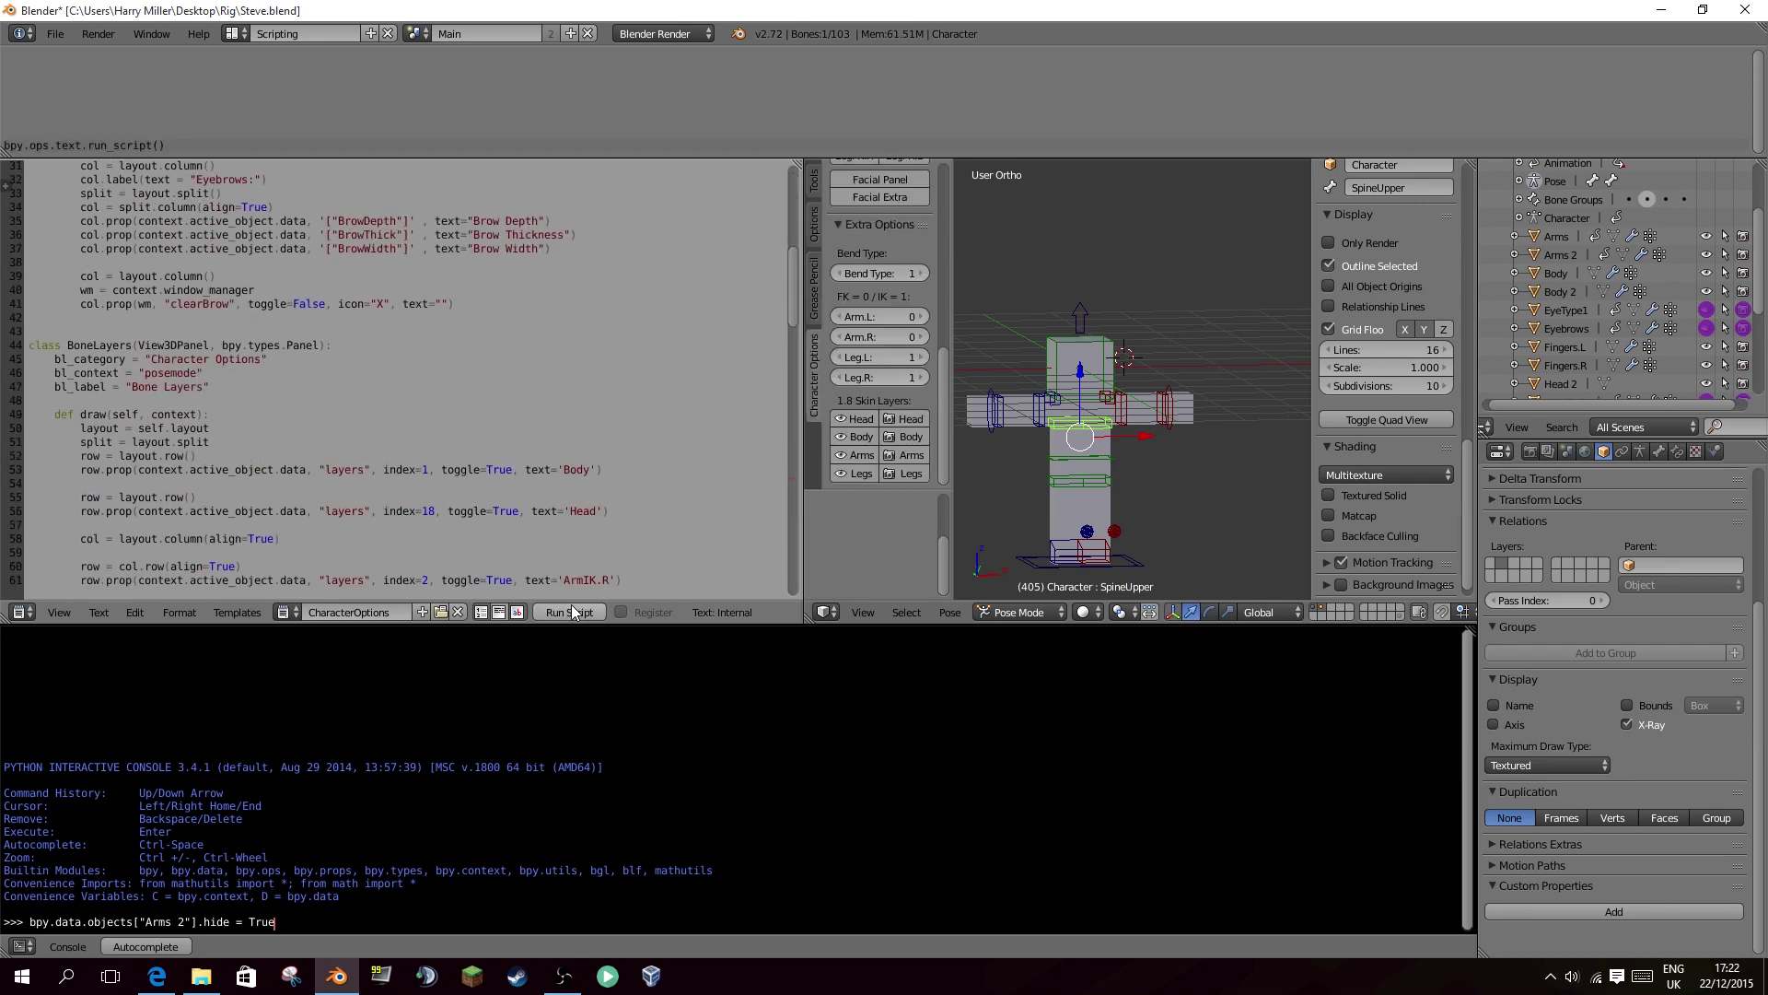
{"action": "left_click", "coordinate": [255, 35]}
{"action": "left_click", "coordinate": [253, 118]}
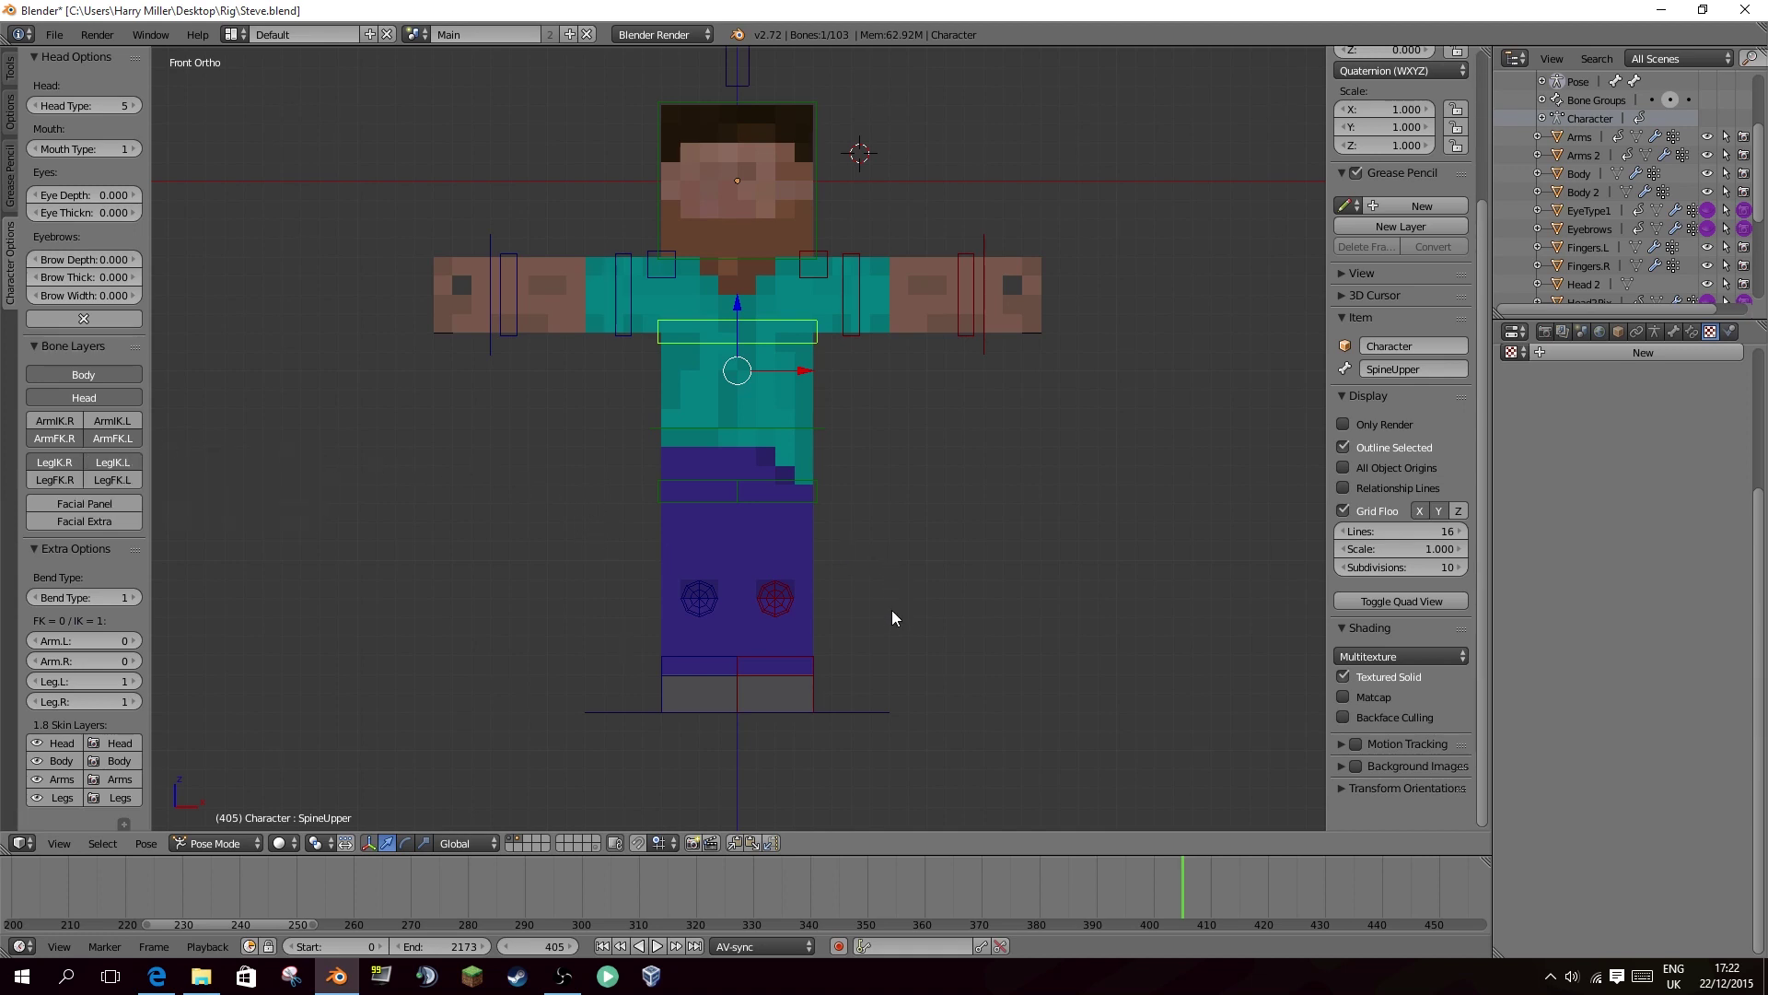
Try a free trackball rotation of the character's Root bone.
{"action": "middle_click_drag", "start_coordinate": [892, 609], "coordinate": [678, 507]}
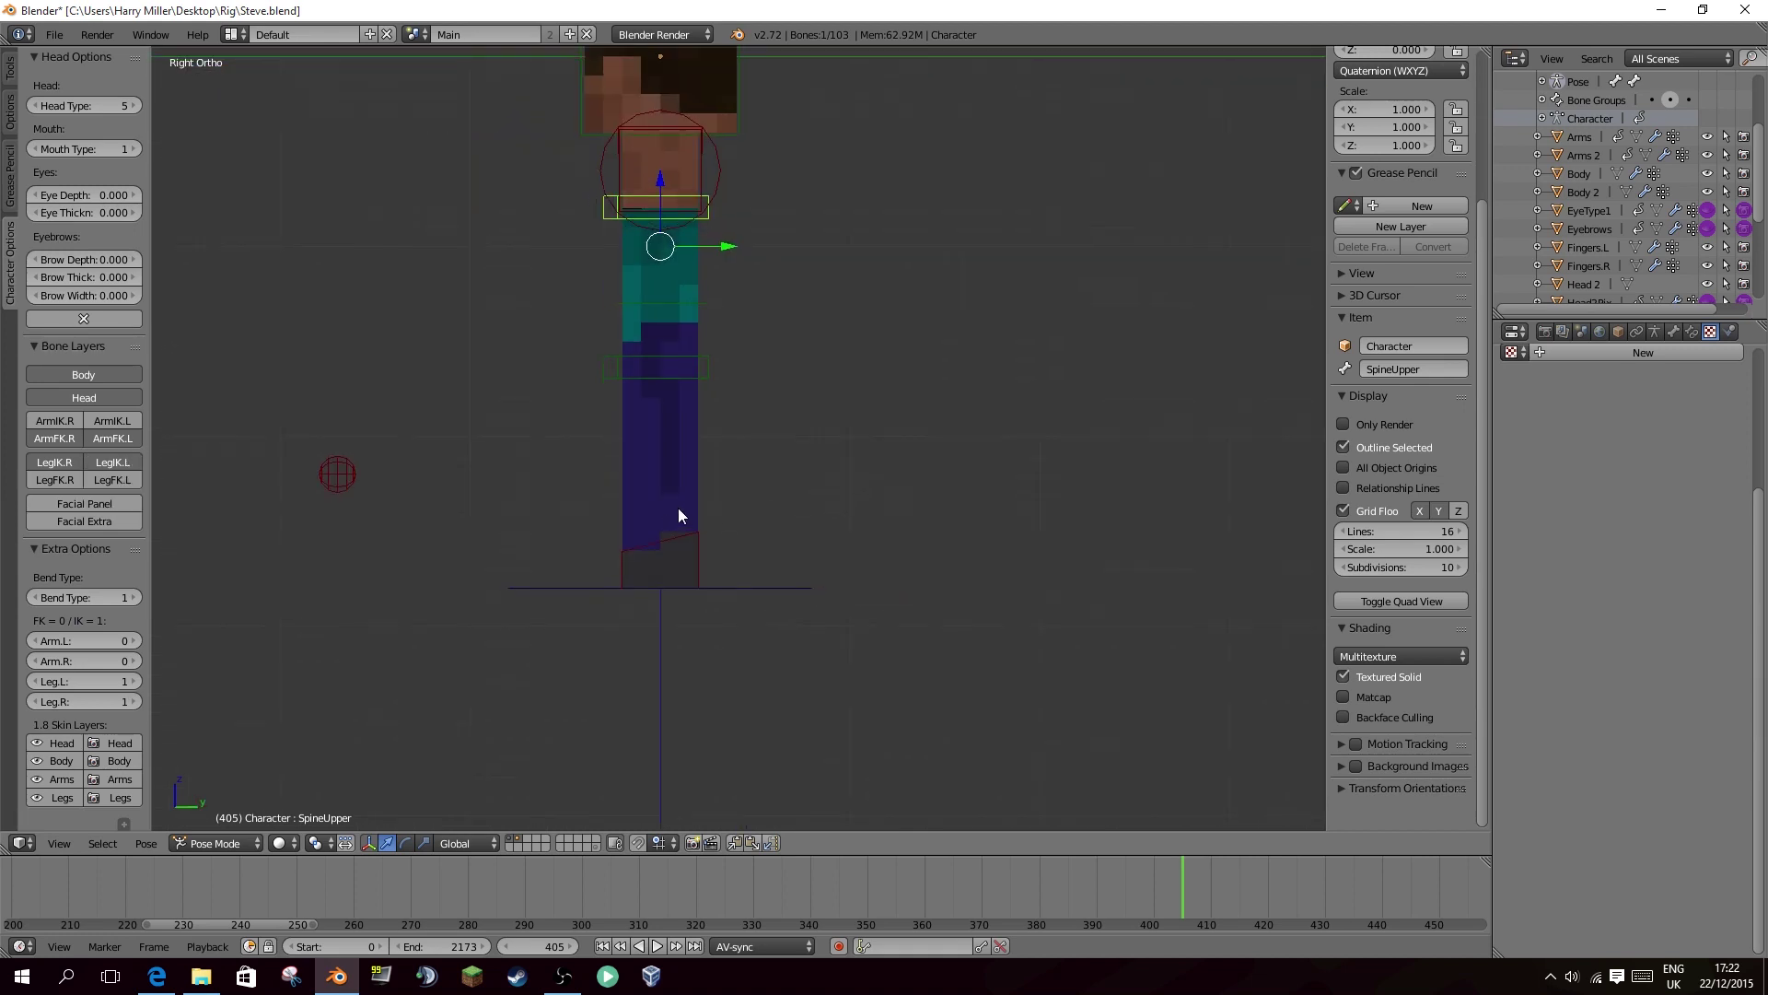
{"action": "key", "text": "KP_1"}
{"action": "right_click", "coordinate": [814, 540]}
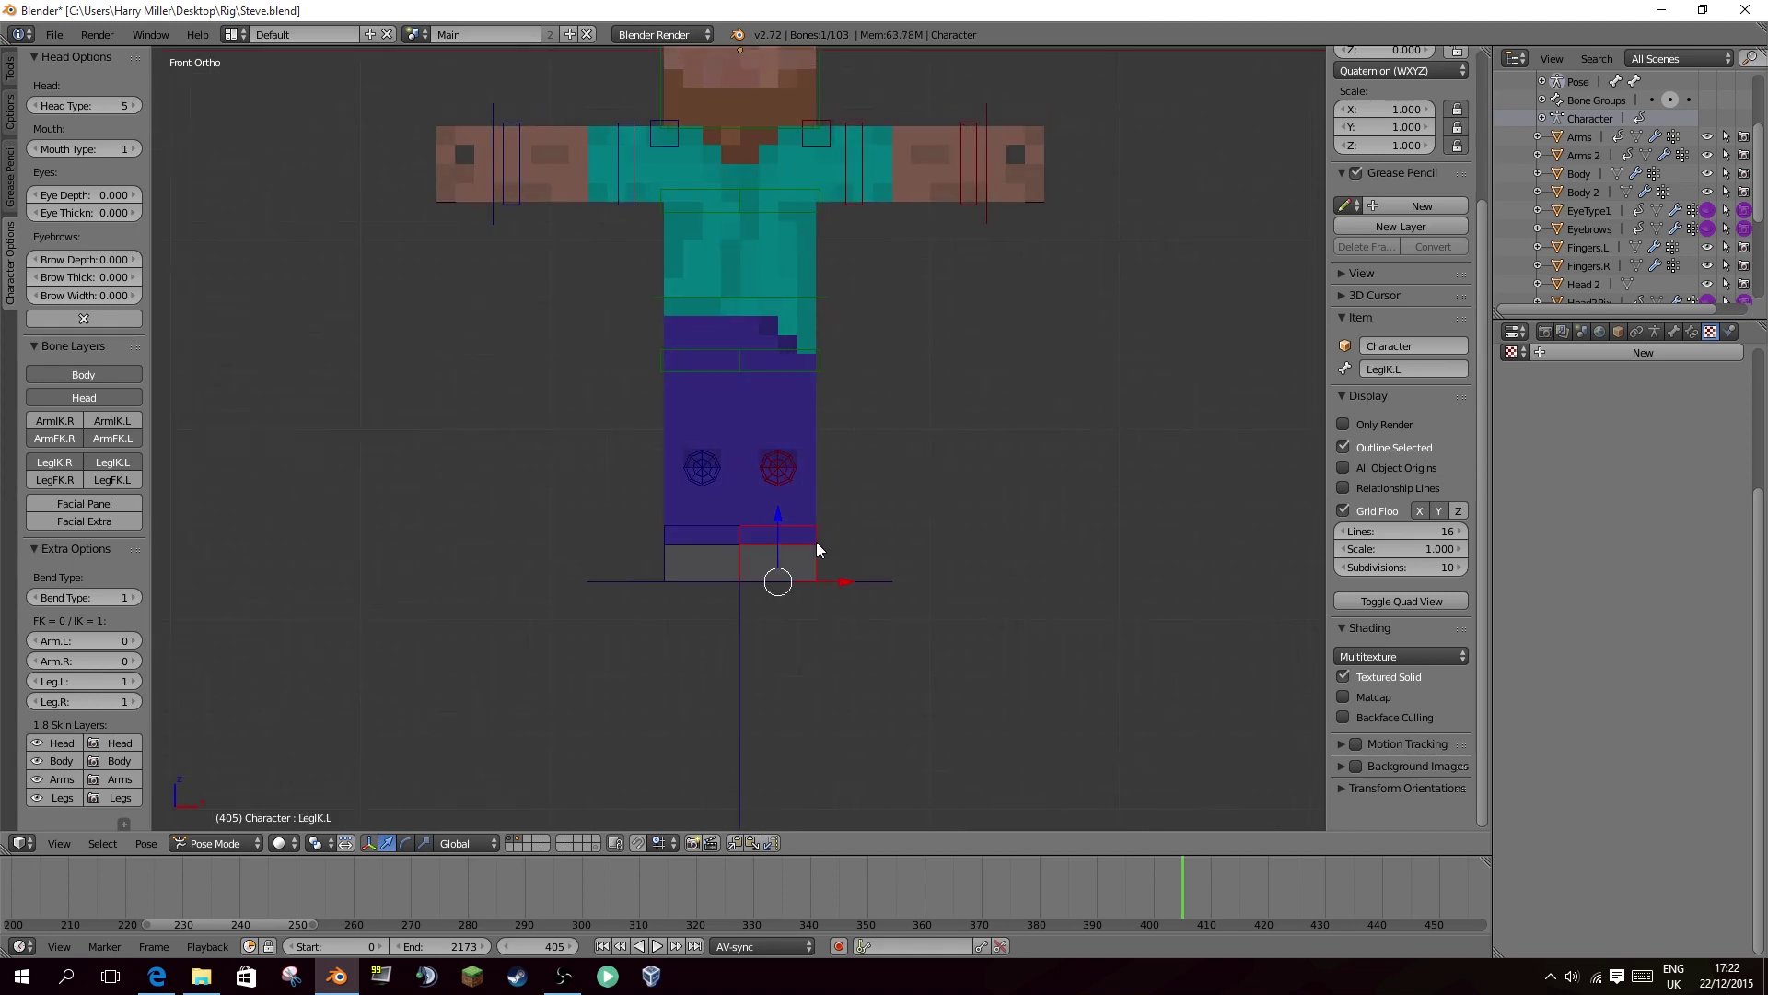
{"action": "right_click", "coordinate": [848, 580]}
{"action": "middle_click_drag", "start_coordinate": [848, 580], "coordinate": [817, 604]}
{"action": "key", "text": "r"}
{"action": "key", "text": "r"}
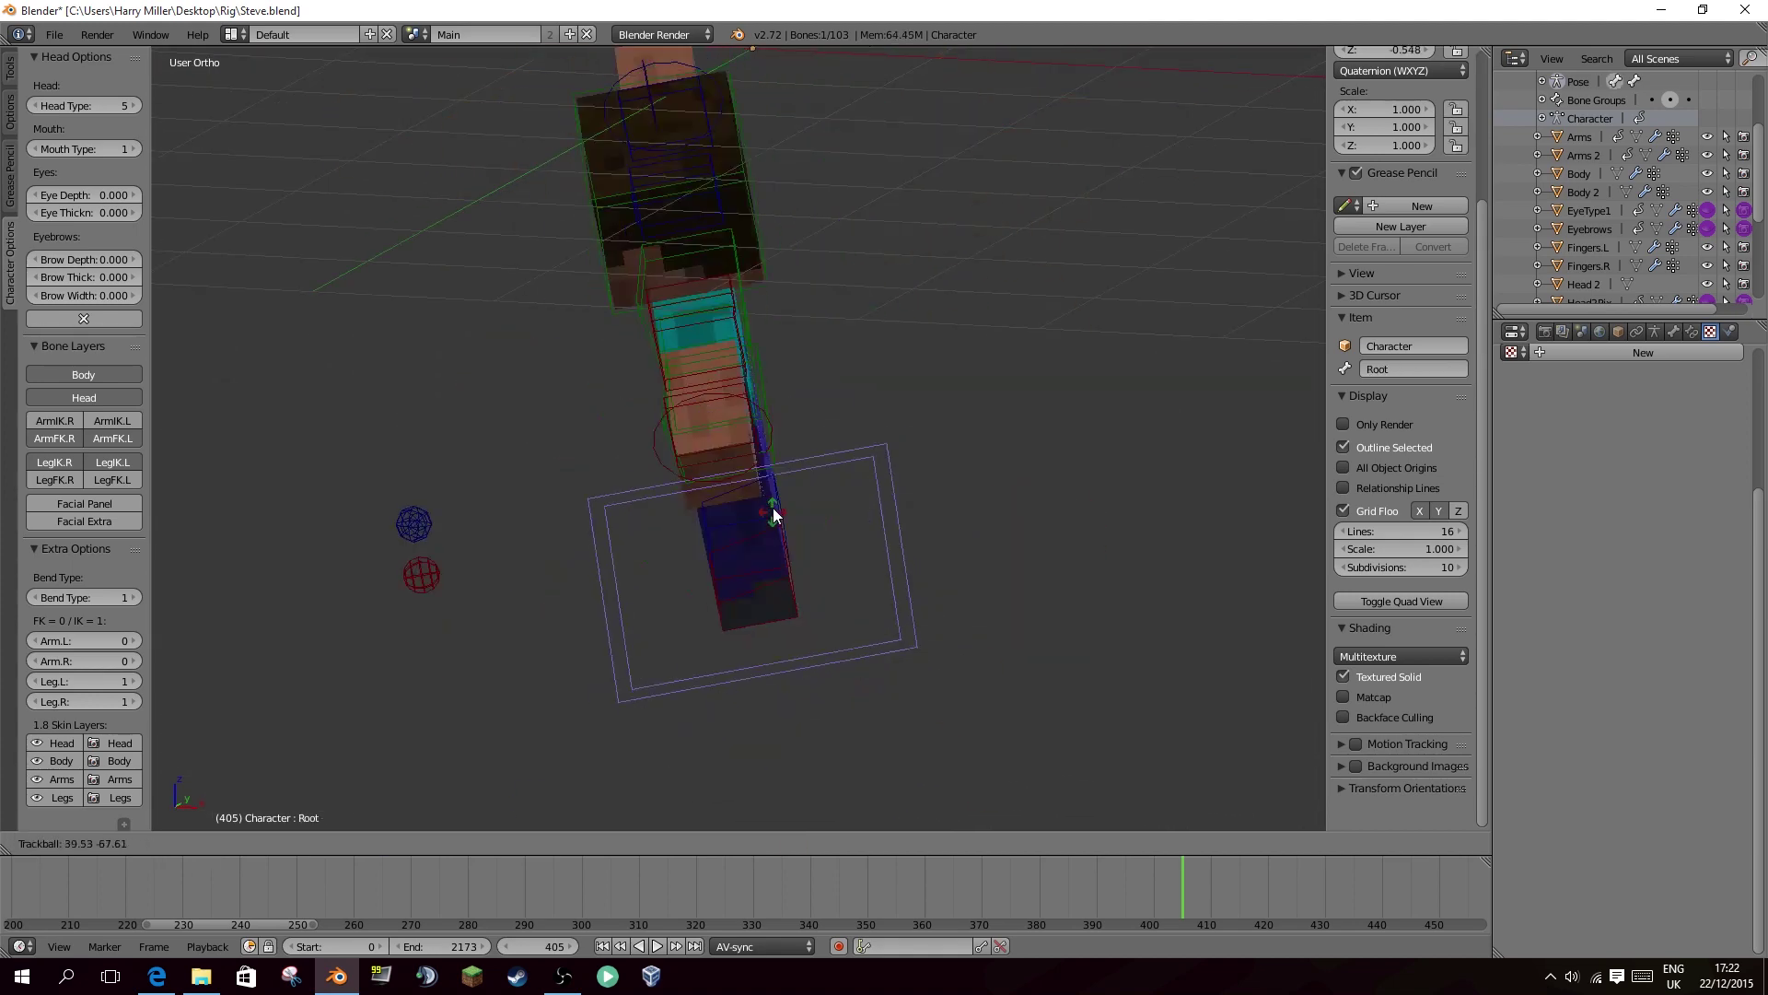
{"action": "right_click", "coordinate": [853, 444]}
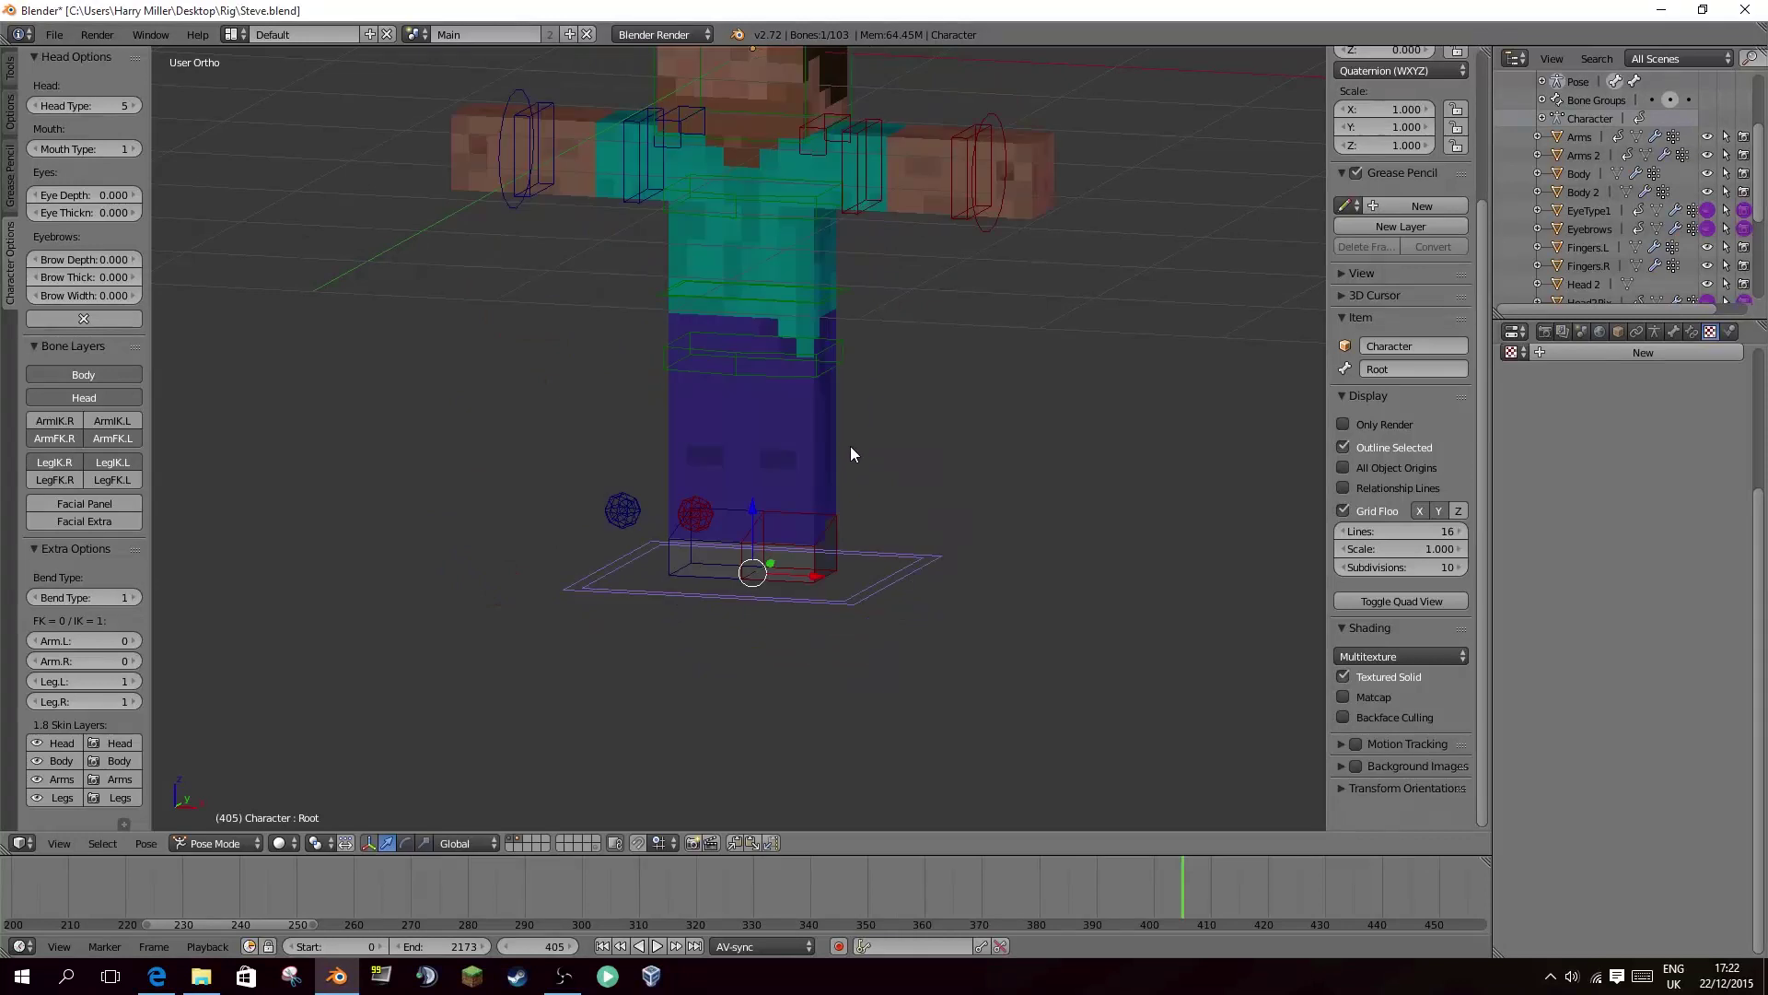
Move the LegIK.L foot bone about 0.2 outward and 0.2 upward in front view.
{"action": "key", "text": "KP_1"}
{"action": "right_click", "coordinate": [816, 532]}
{"action": "key", "text": "g"}
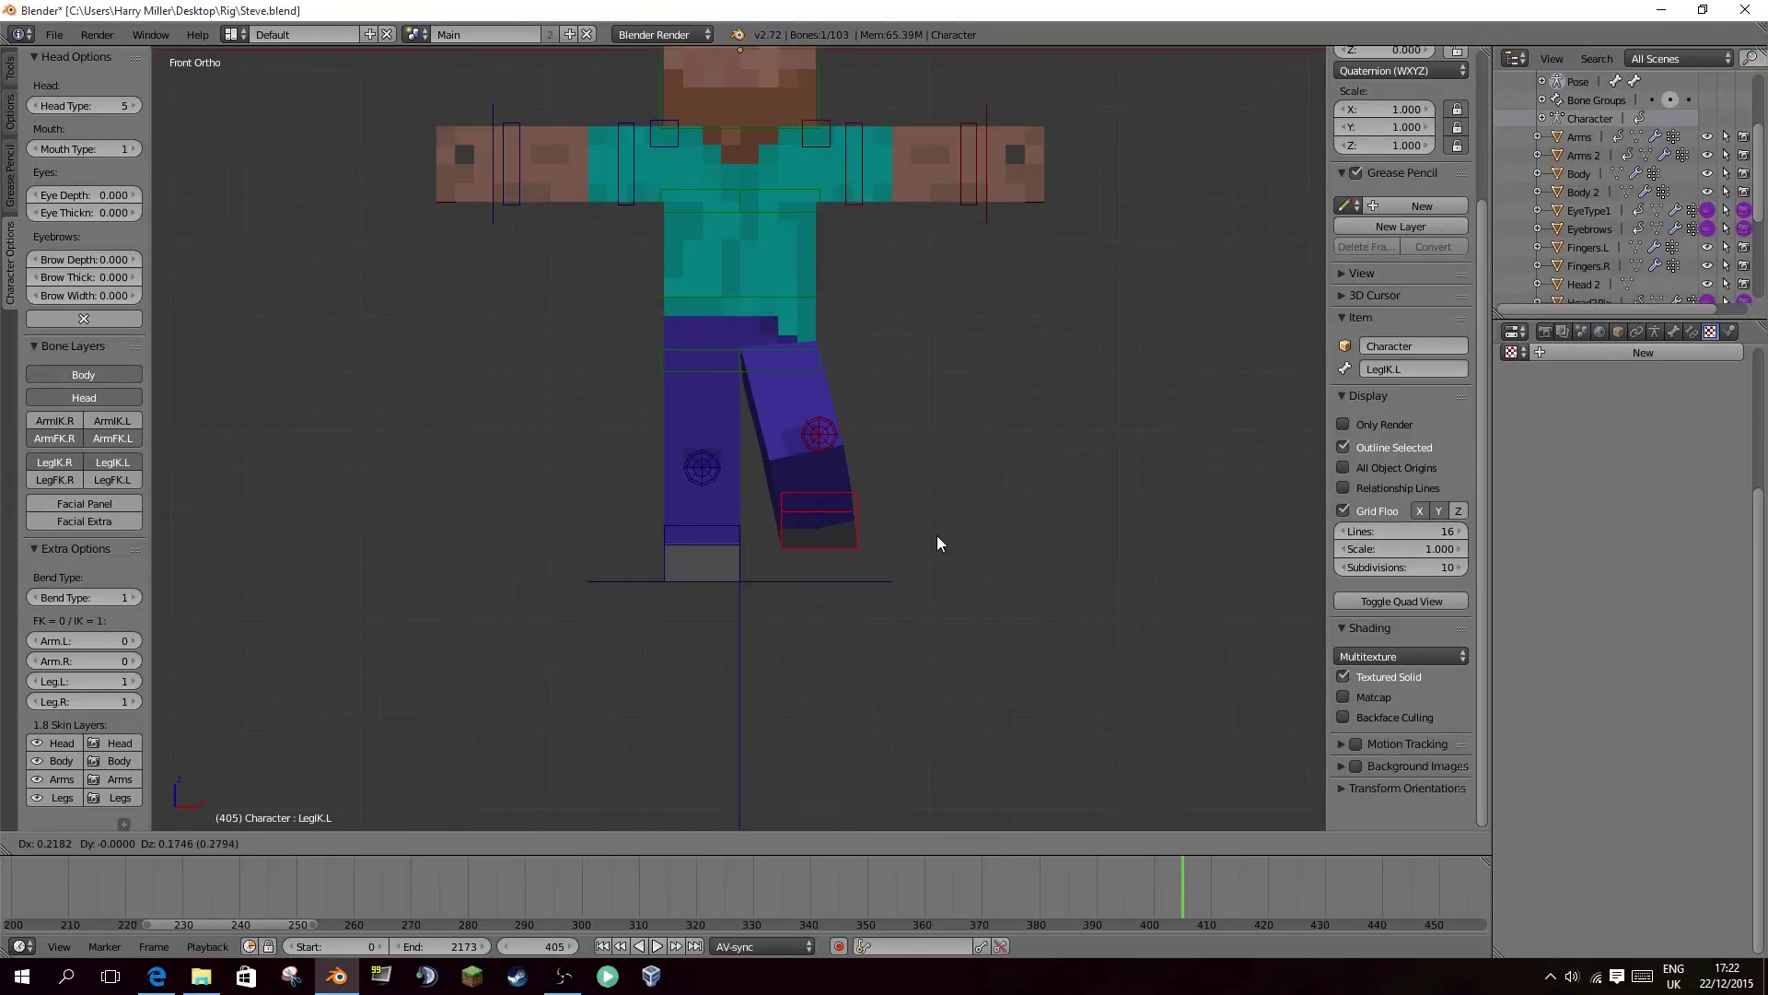
{"action": "left_click", "coordinate": [932, 536]}
{"action": "middle_click_drag", "start_coordinate": [914, 521], "coordinate": [1024, 533]}
Try rotating the LegIK.L foot bone in side view, and reset the bone's location and rotation.
{"action": "key", "text": "KP_3"}
{"action": "key", "text": "r"}
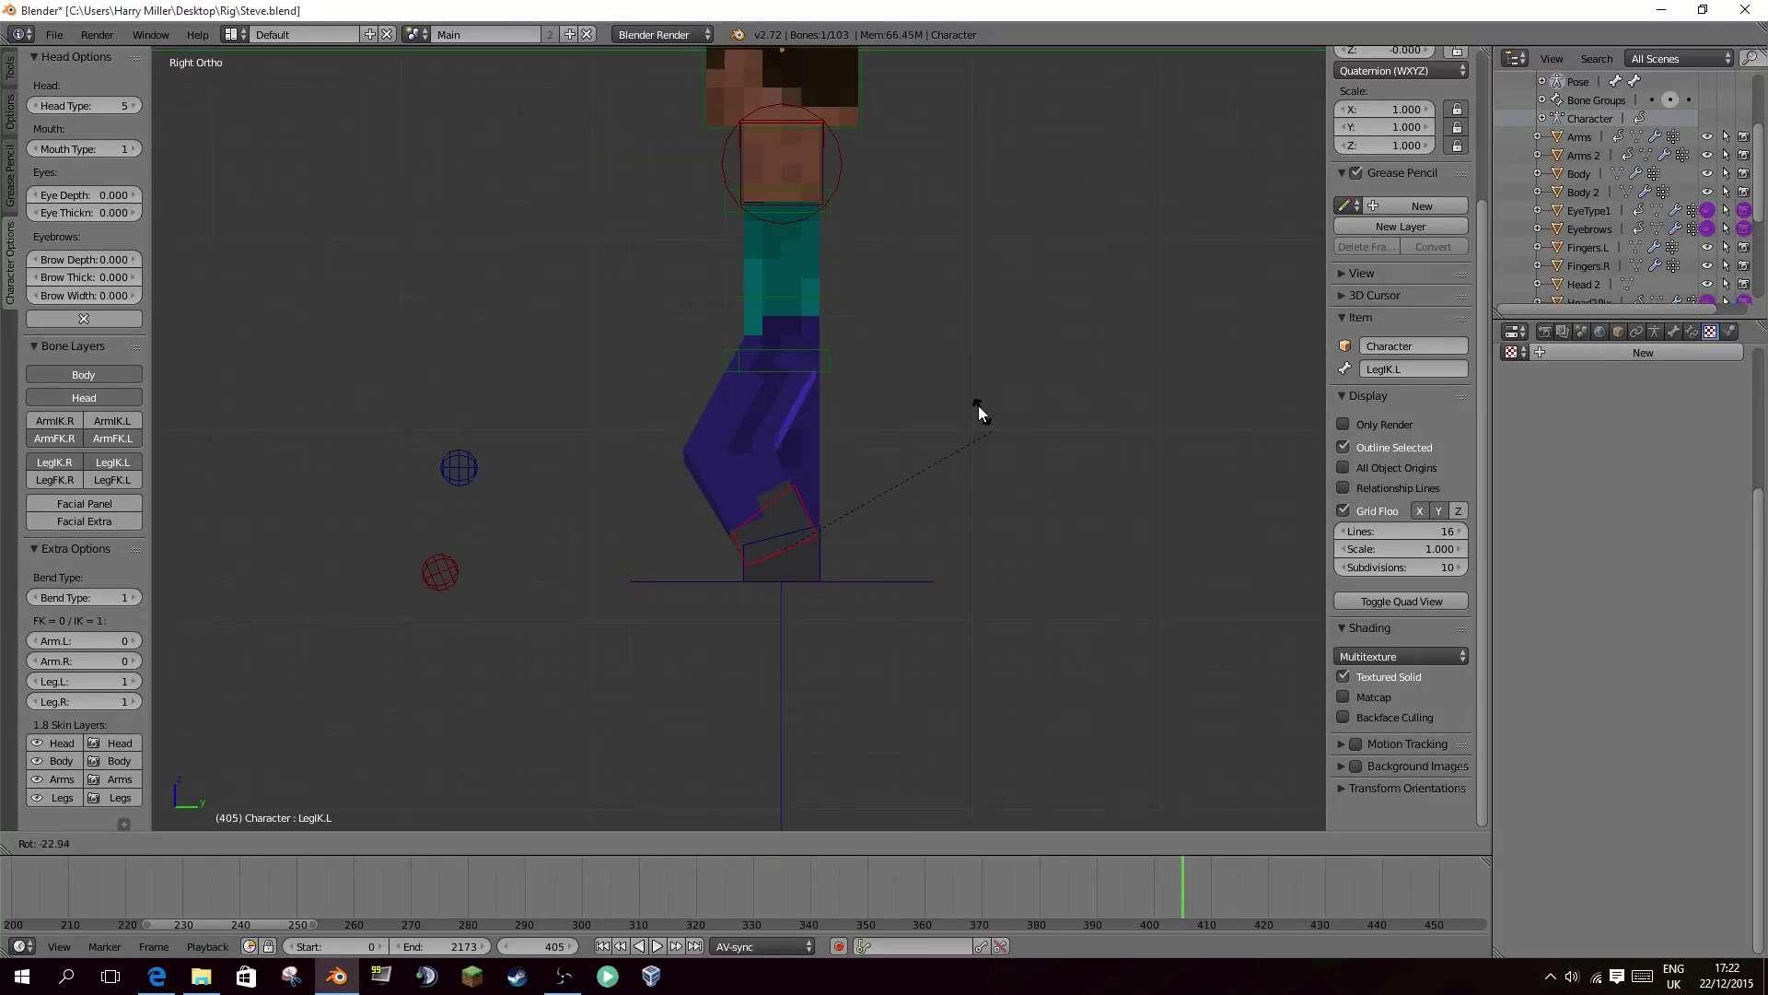
{"action": "right_click", "coordinate": [972, 402]}
{"action": "key", "text": "r"}
{"action": "key", "text": "r"}
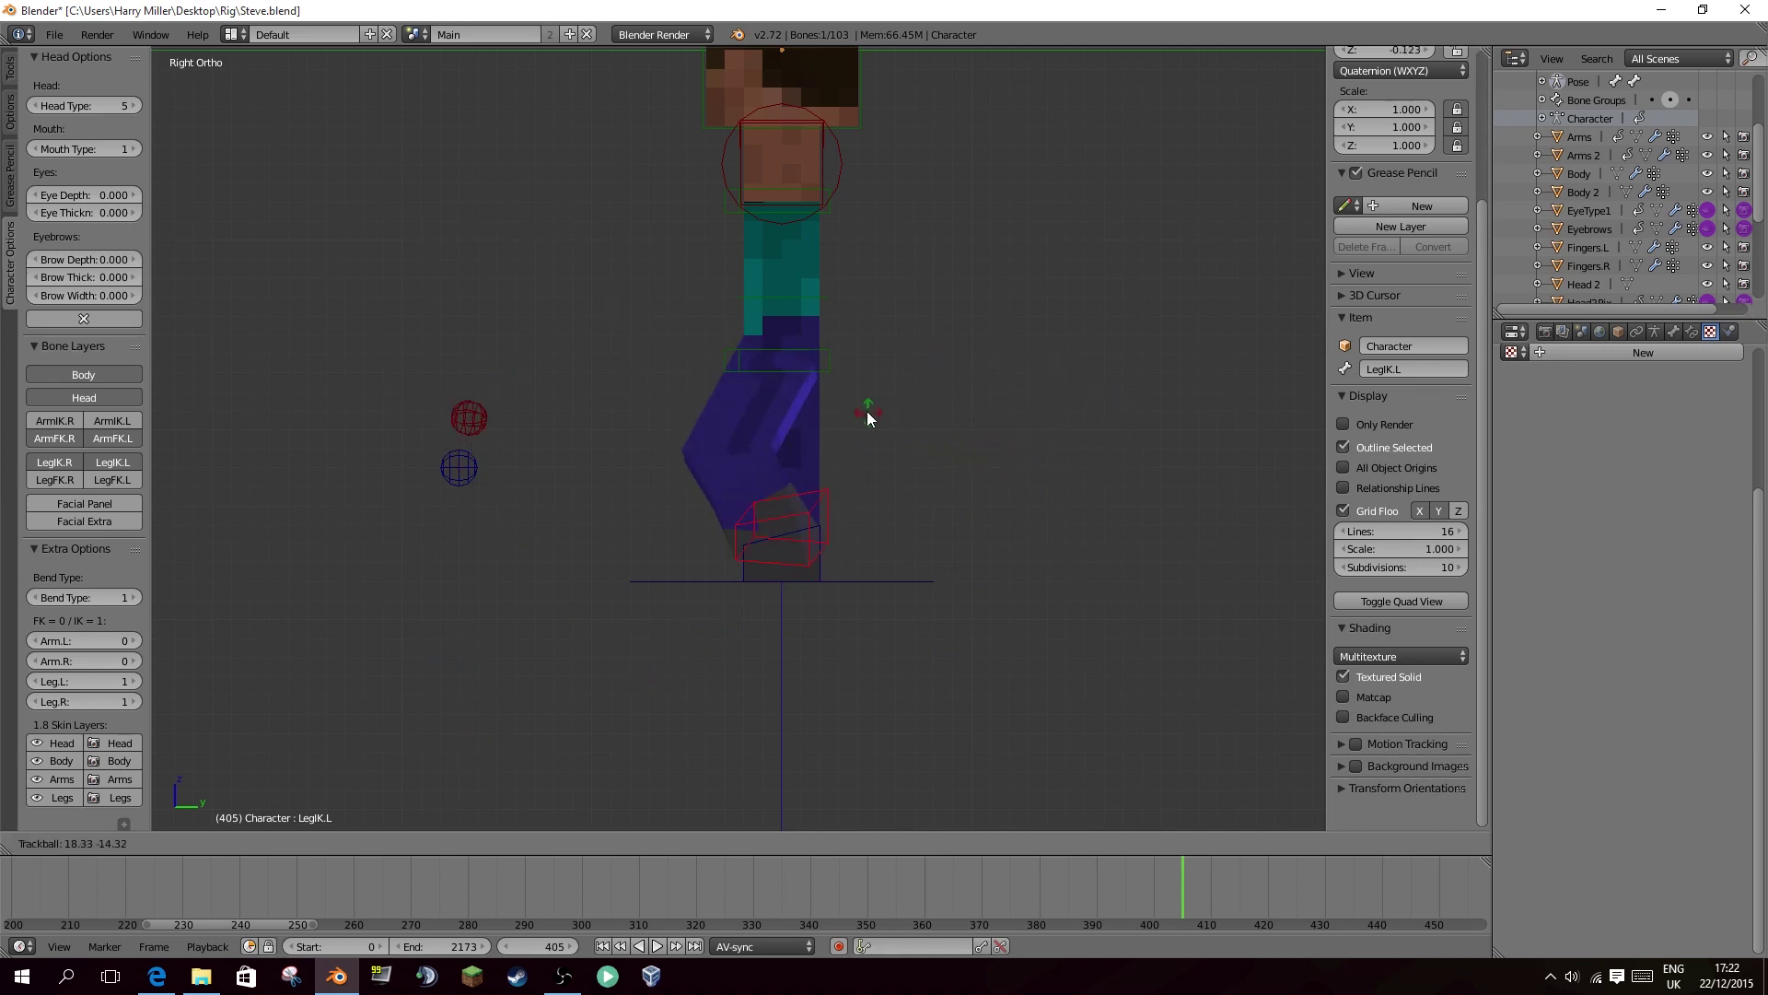
{"action": "right_click", "coordinate": [1003, 361]}
{"action": "key", "text": "KP_1"}
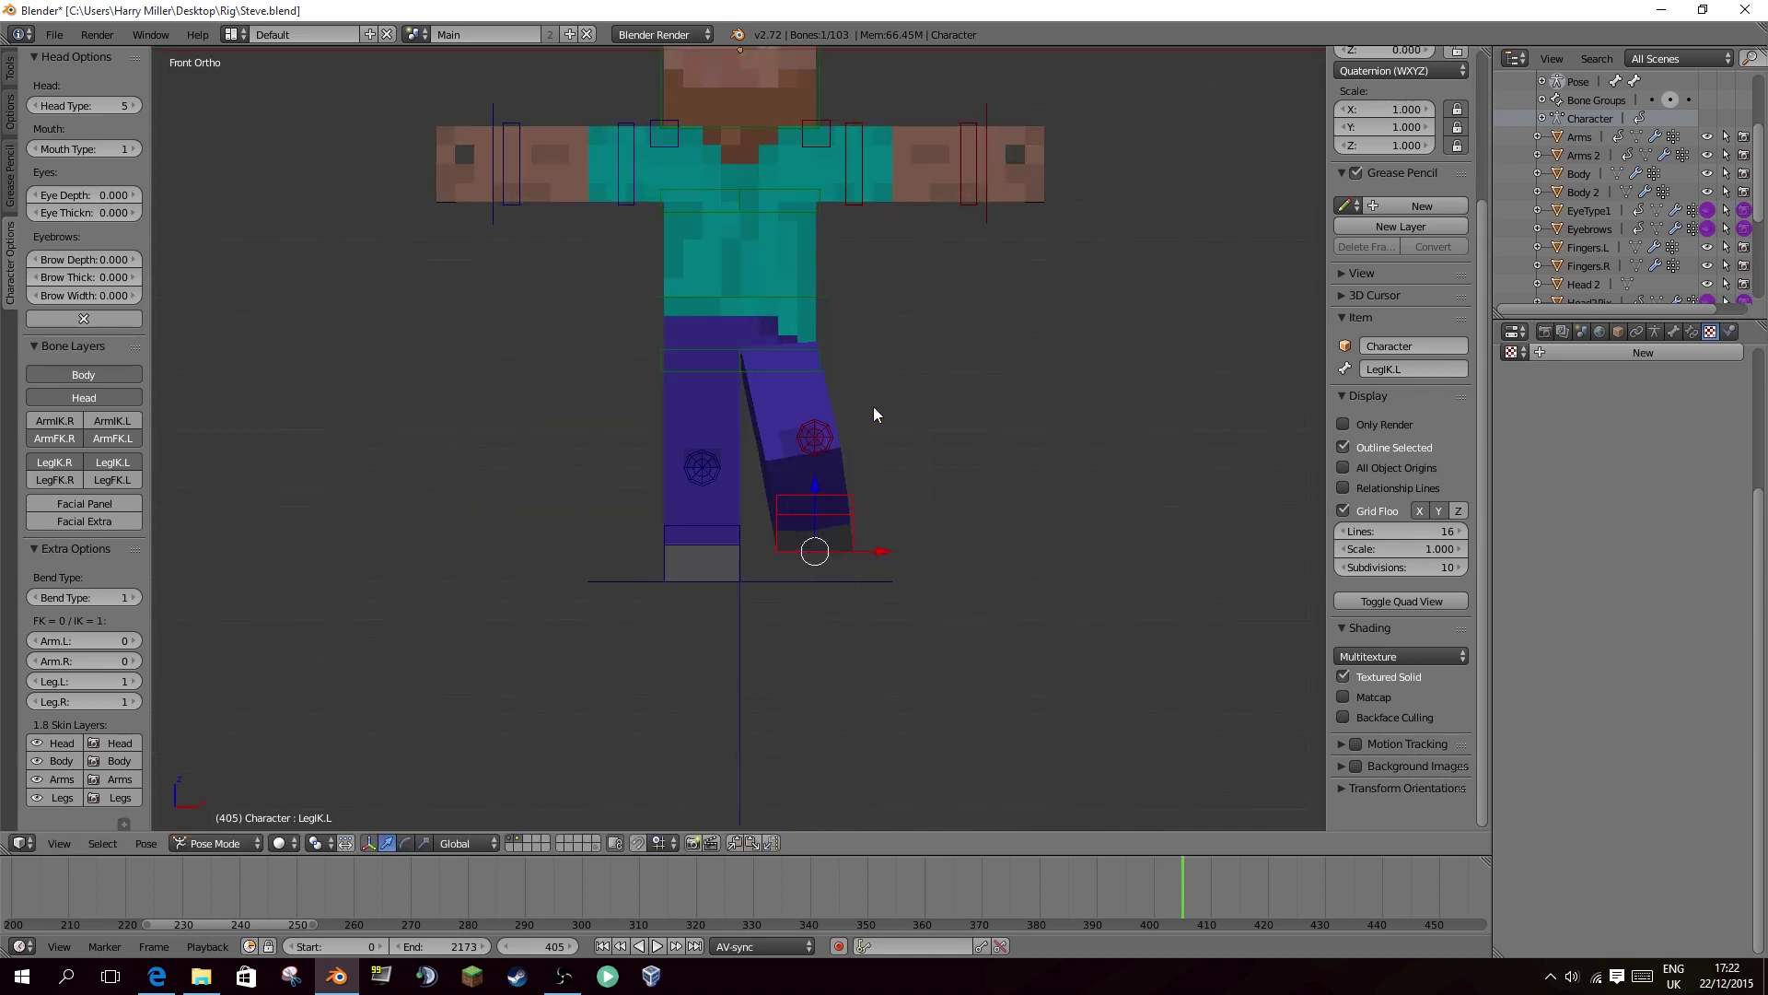
{"action": "key", "text": "alt+r"}
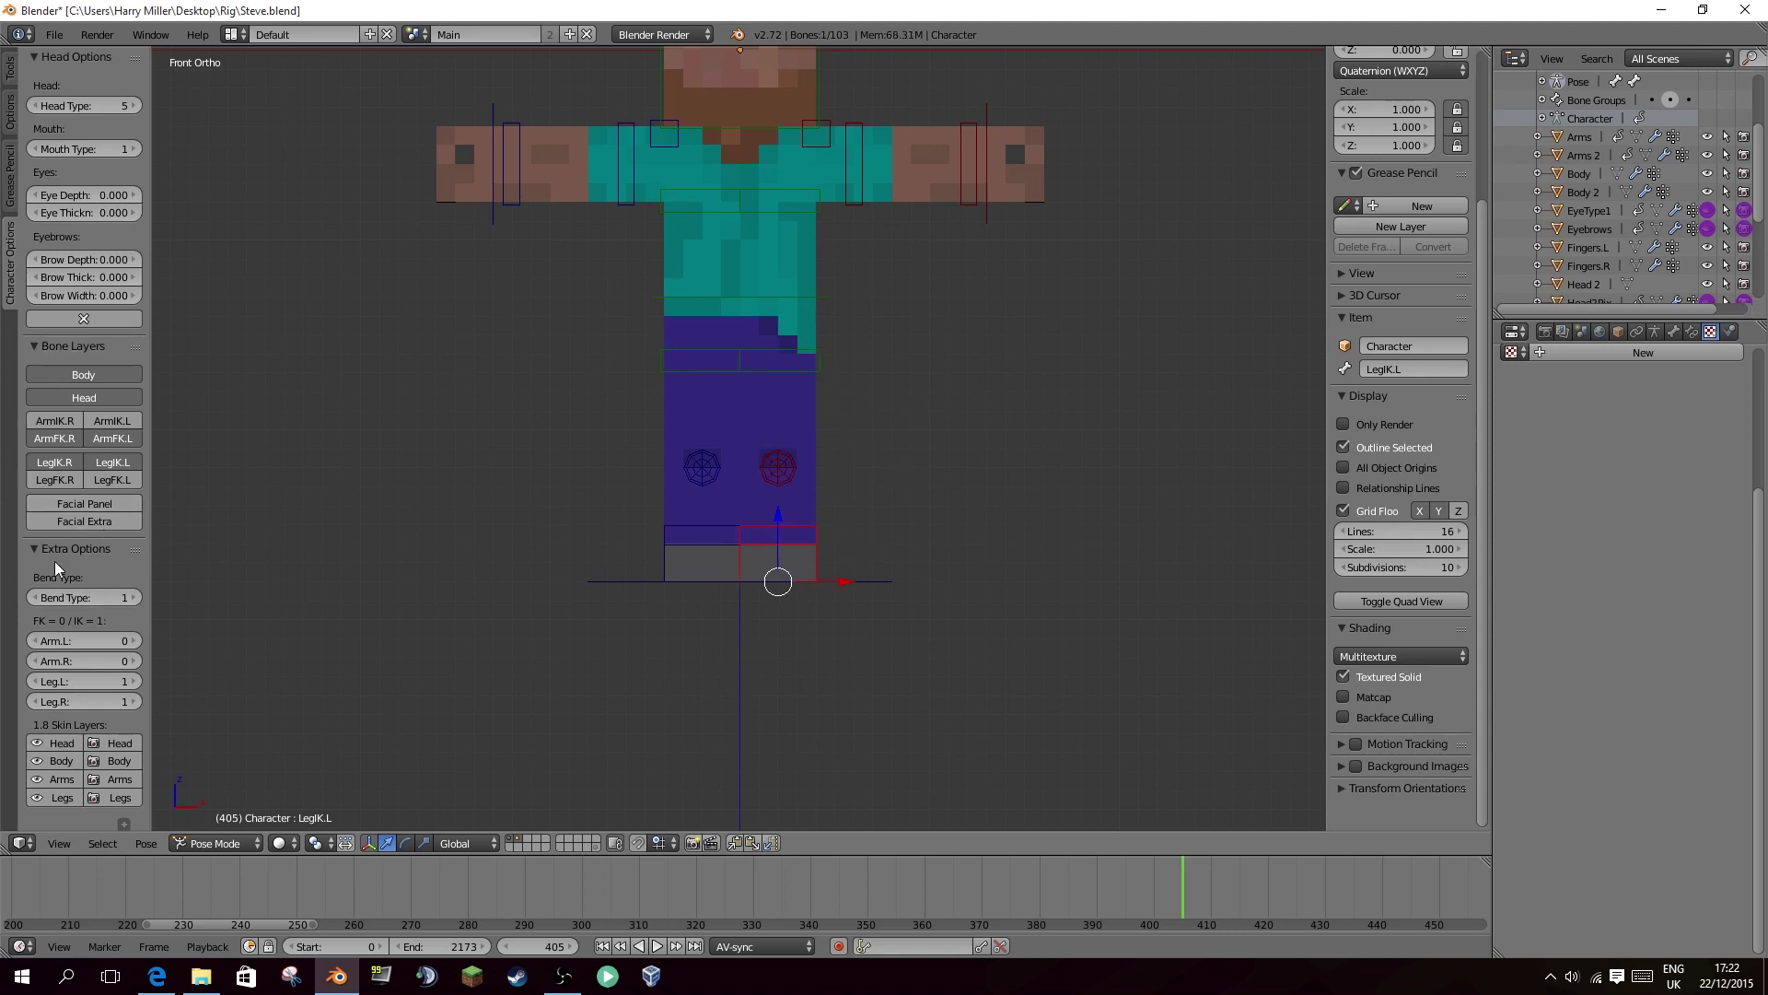
Try bending the body with the SpineLower bone in side view, and shift that bone about 0.3 backward and slightly down.
{"action": "right_click", "coordinate": [808, 368]}
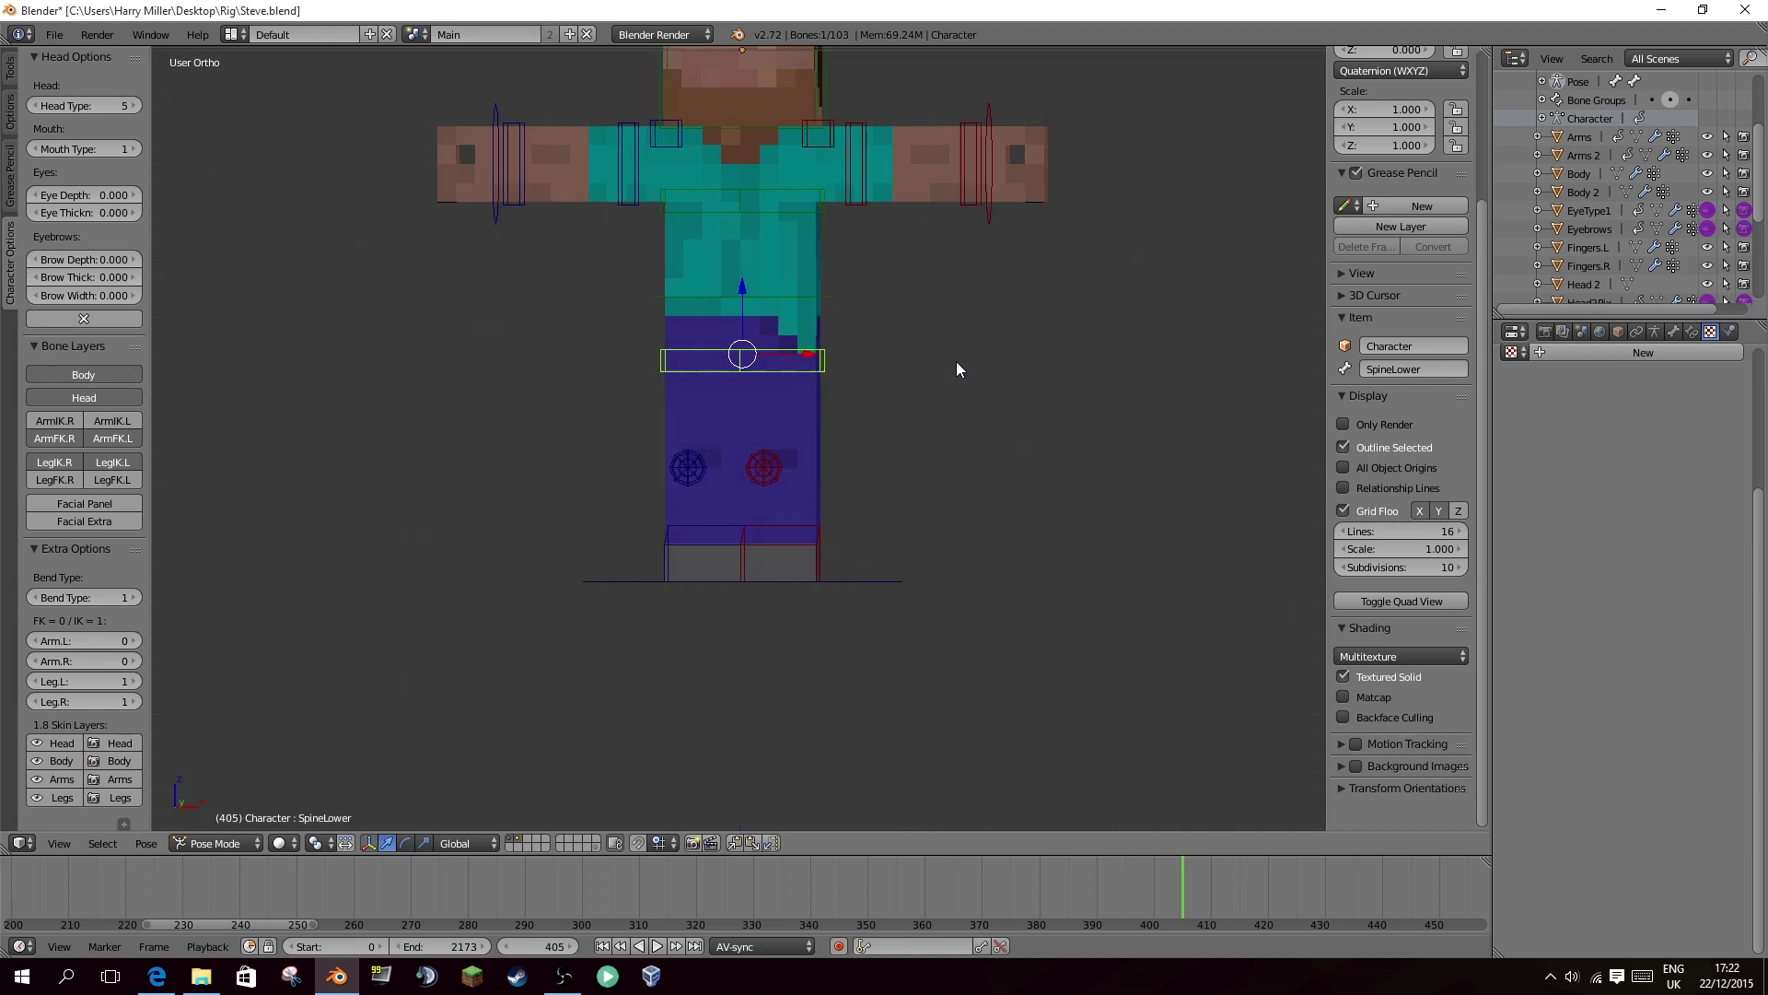
{"action": "key", "text": "KP_3"}
{"action": "key", "text": "g"}
{"action": "right_click", "coordinate": [1039, 373]}
{"action": "key", "text": "r"}
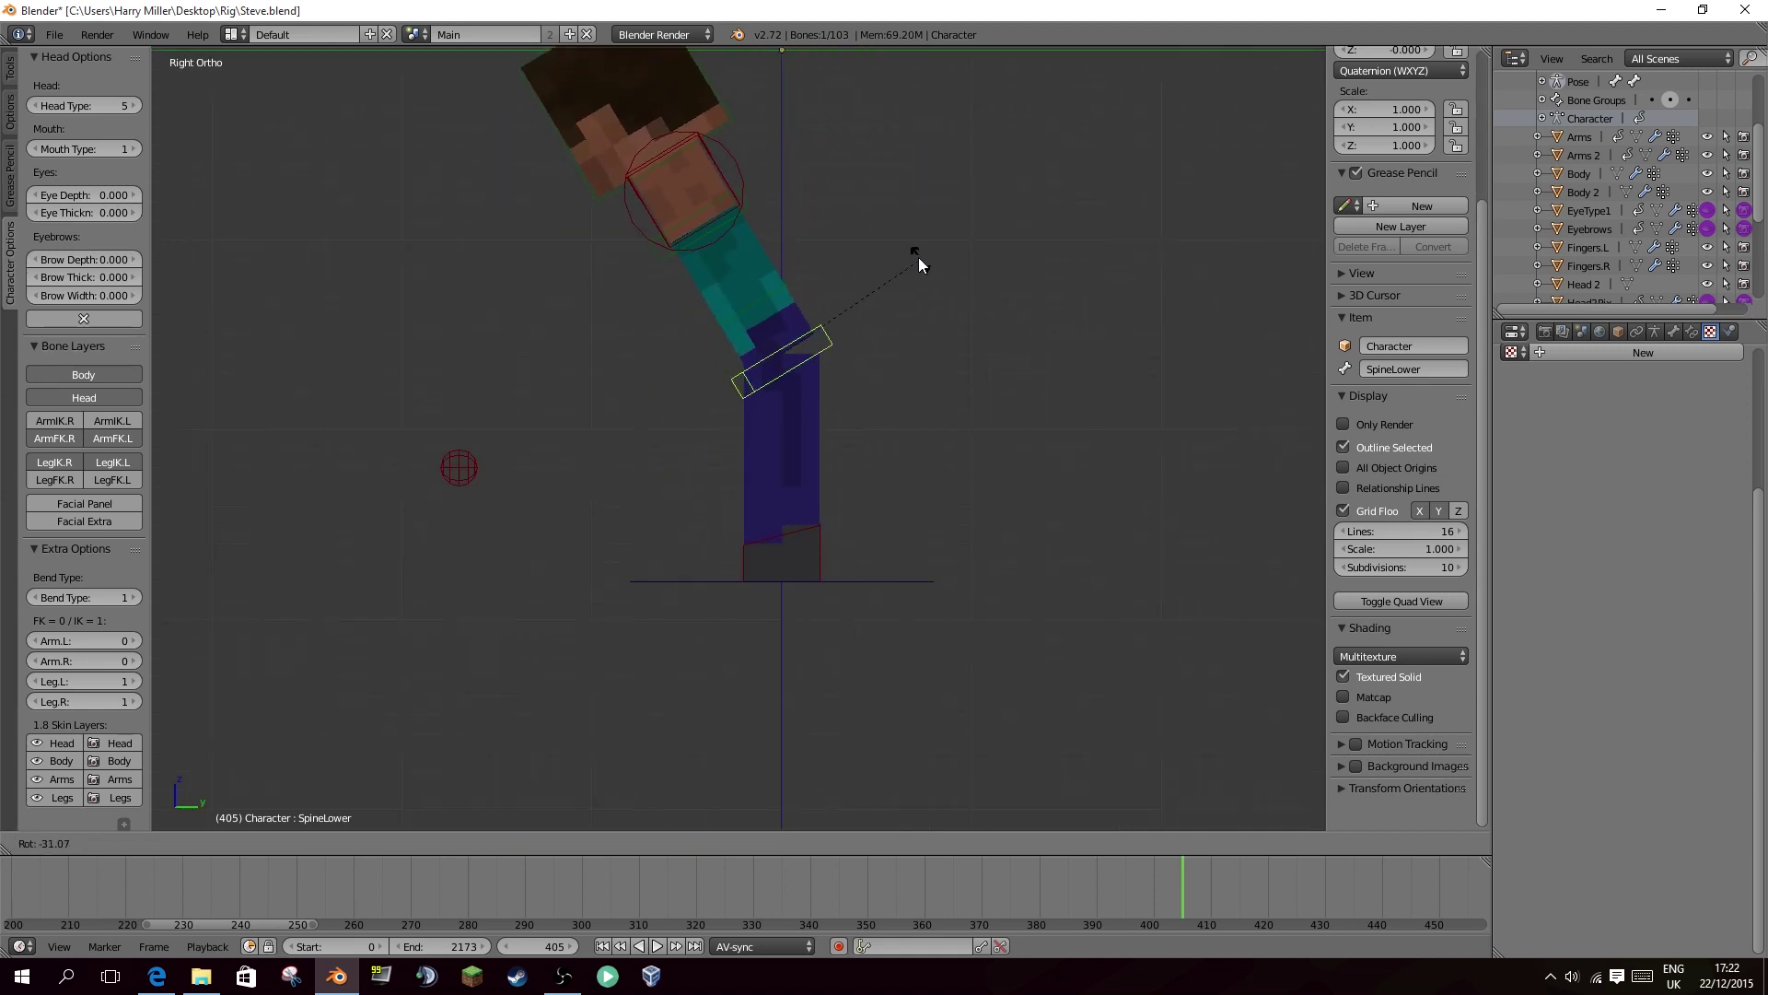
{"action": "left_click", "coordinate": [992, 315]}
{"action": "key", "text": "r"}
{"action": "left_click", "coordinate": [1065, 384]}
{"action": "key", "text": "g"}
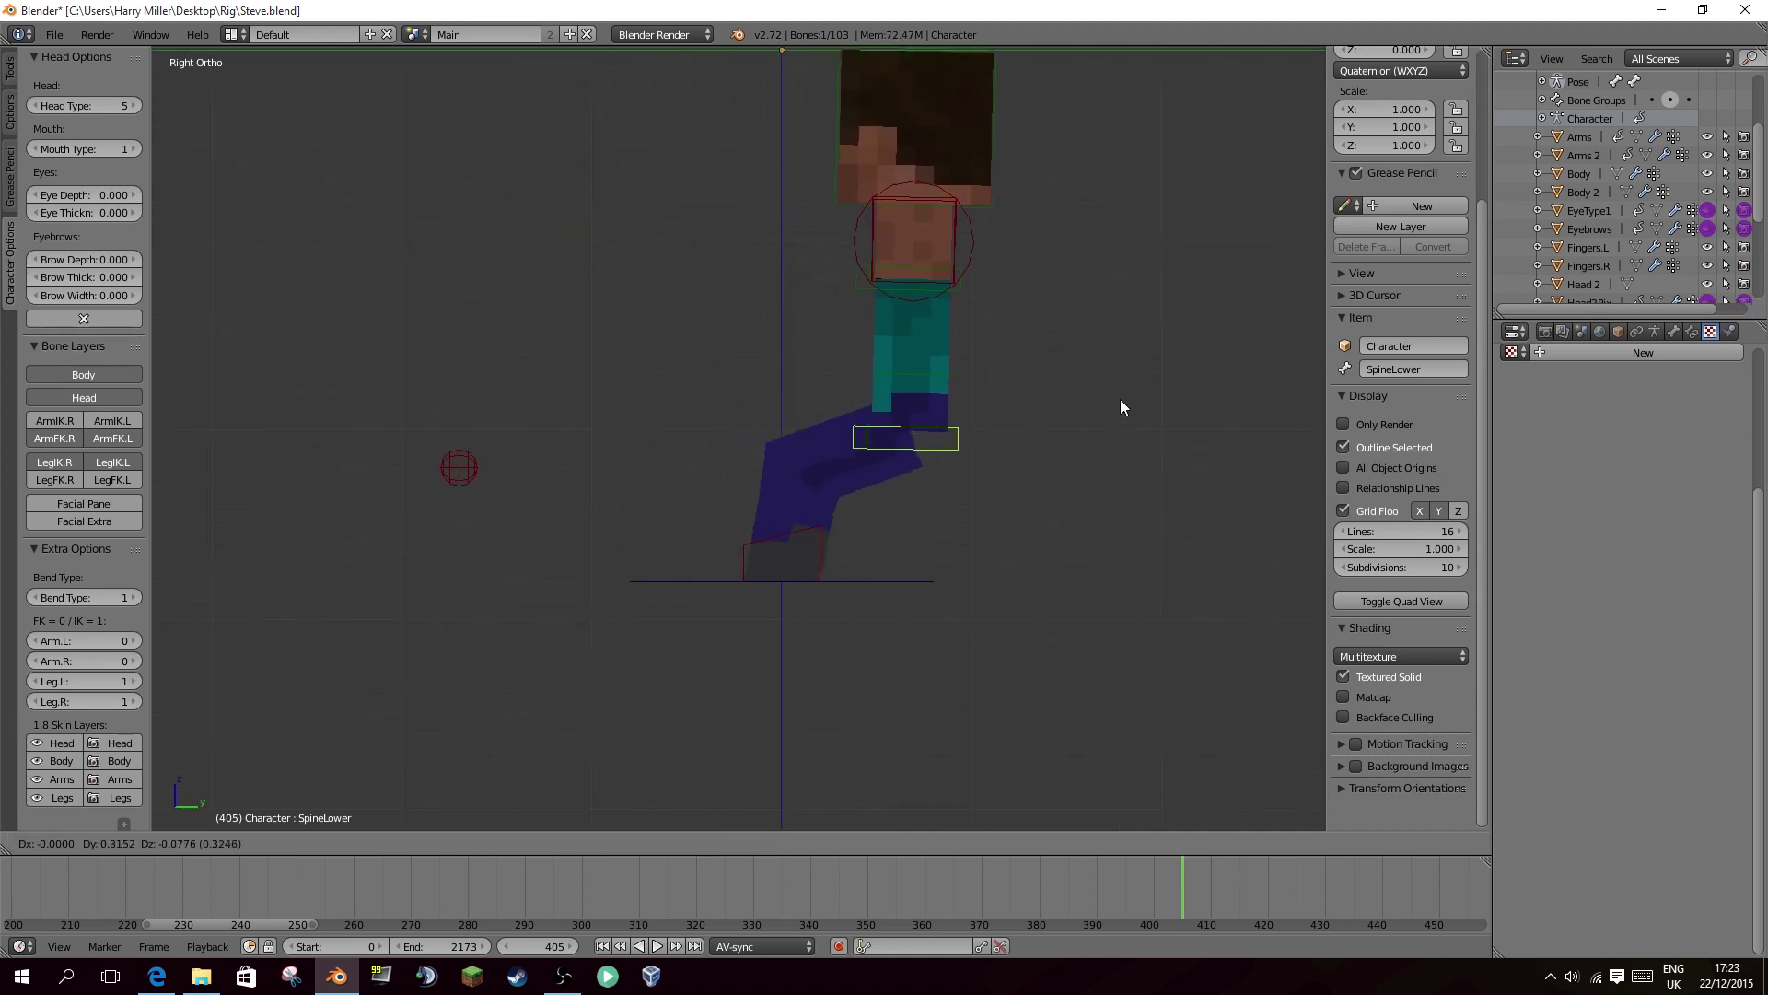
{"action": "left_click", "coordinate": [1108, 378]}
Try rotating the Pelvis bone in side view and freely with trackball rotation in front view.
{"action": "right_click", "coordinate": [914, 357]}
{"action": "key", "text": "g"}
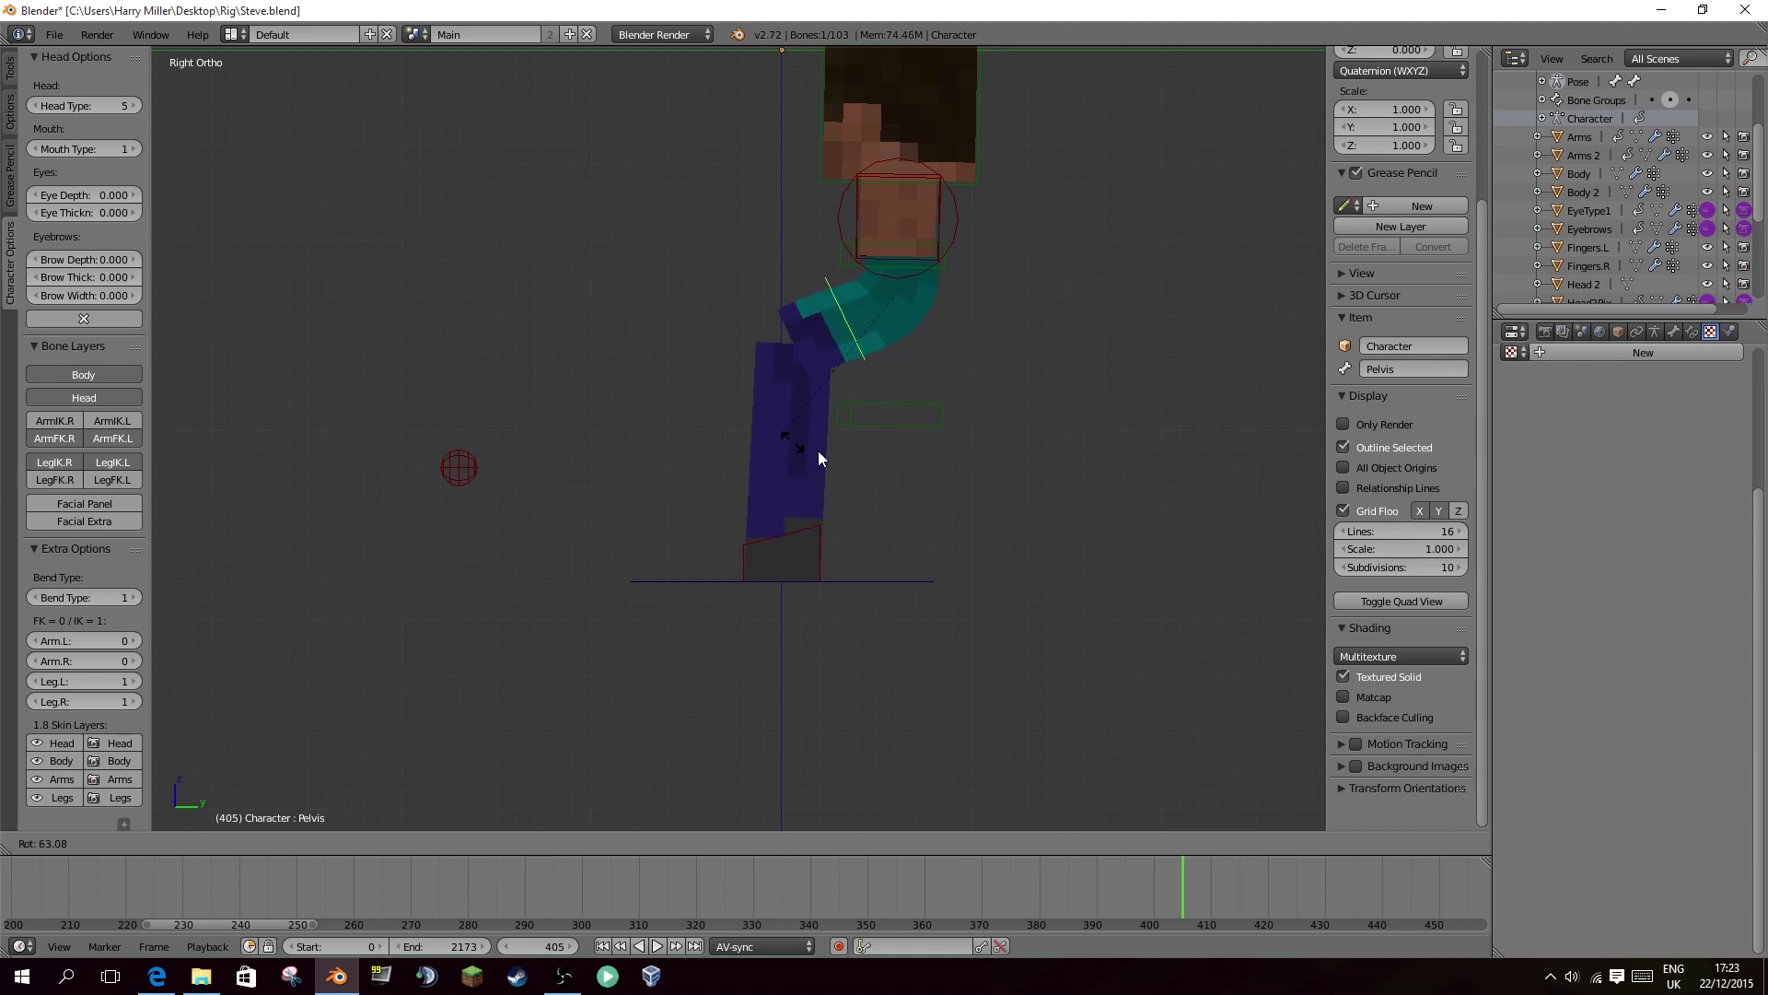
{"action": "right_click", "coordinate": [818, 450]}
{"action": "key", "text": "KP_1"}
{"action": "key", "text": "r"}
{"action": "key", "text": "r"}
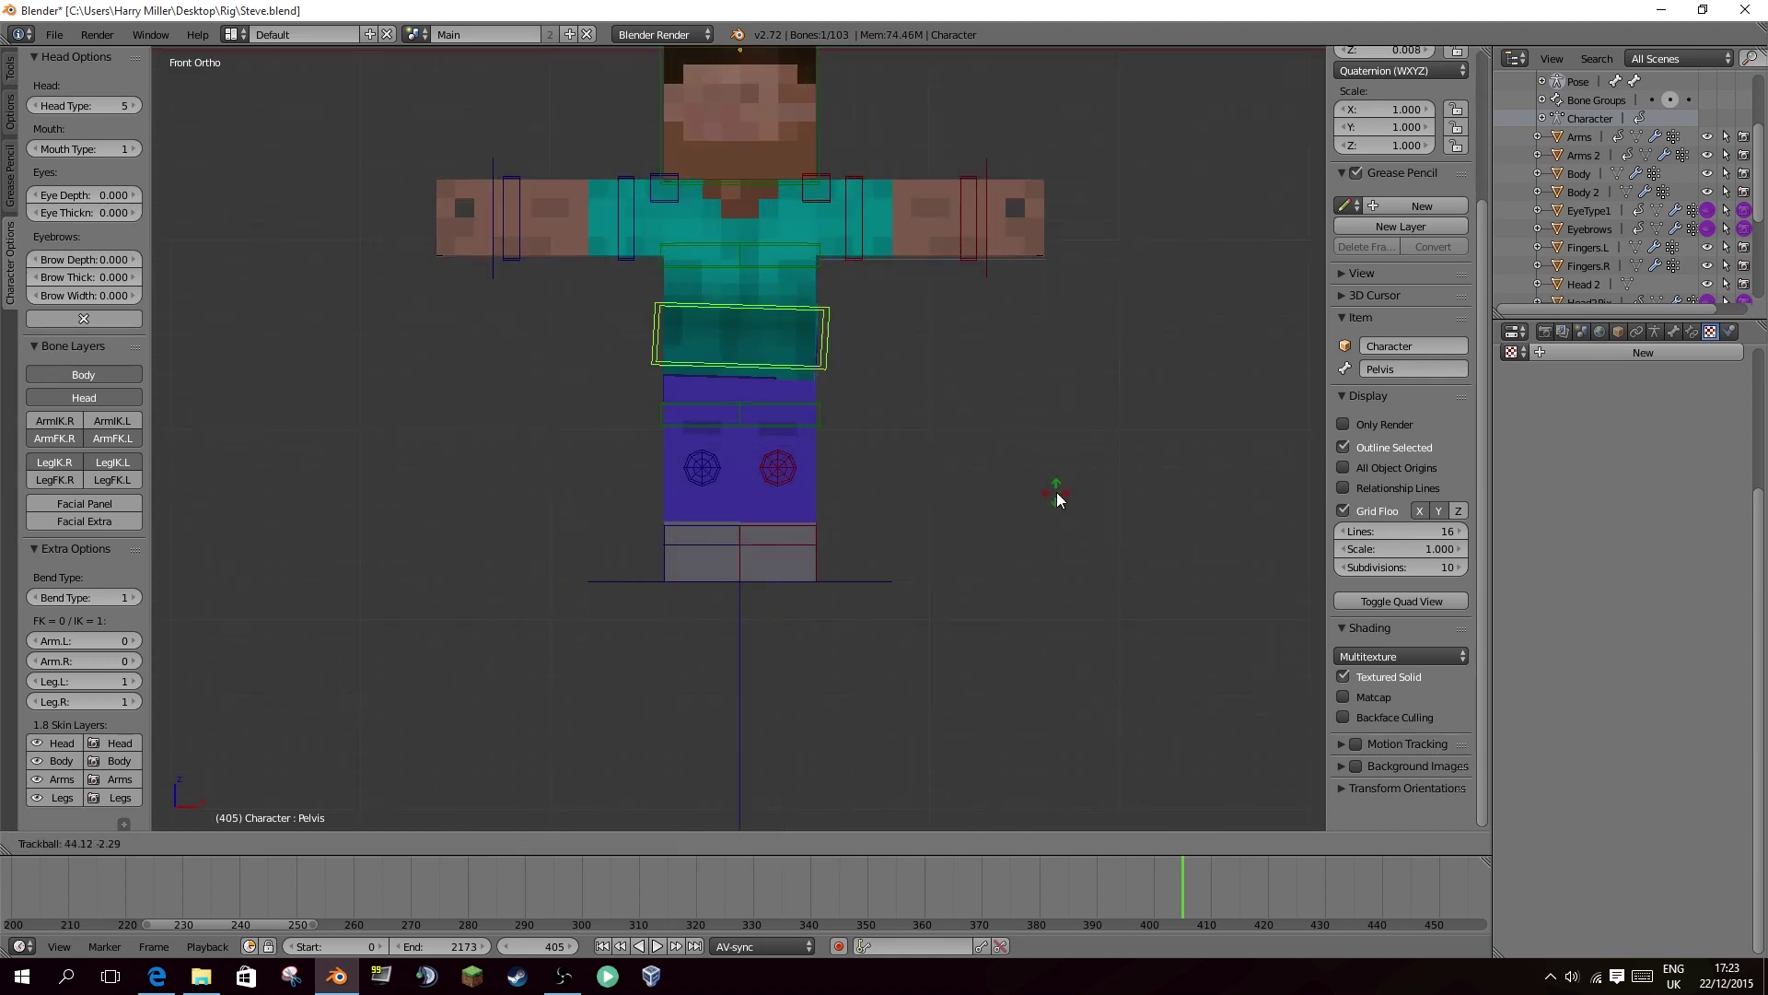
{"action": "right_click", "coordinate": [1052, 494]}
{"action": "key", "text": "KP_3"}
{"action": "key", "text": "r"}
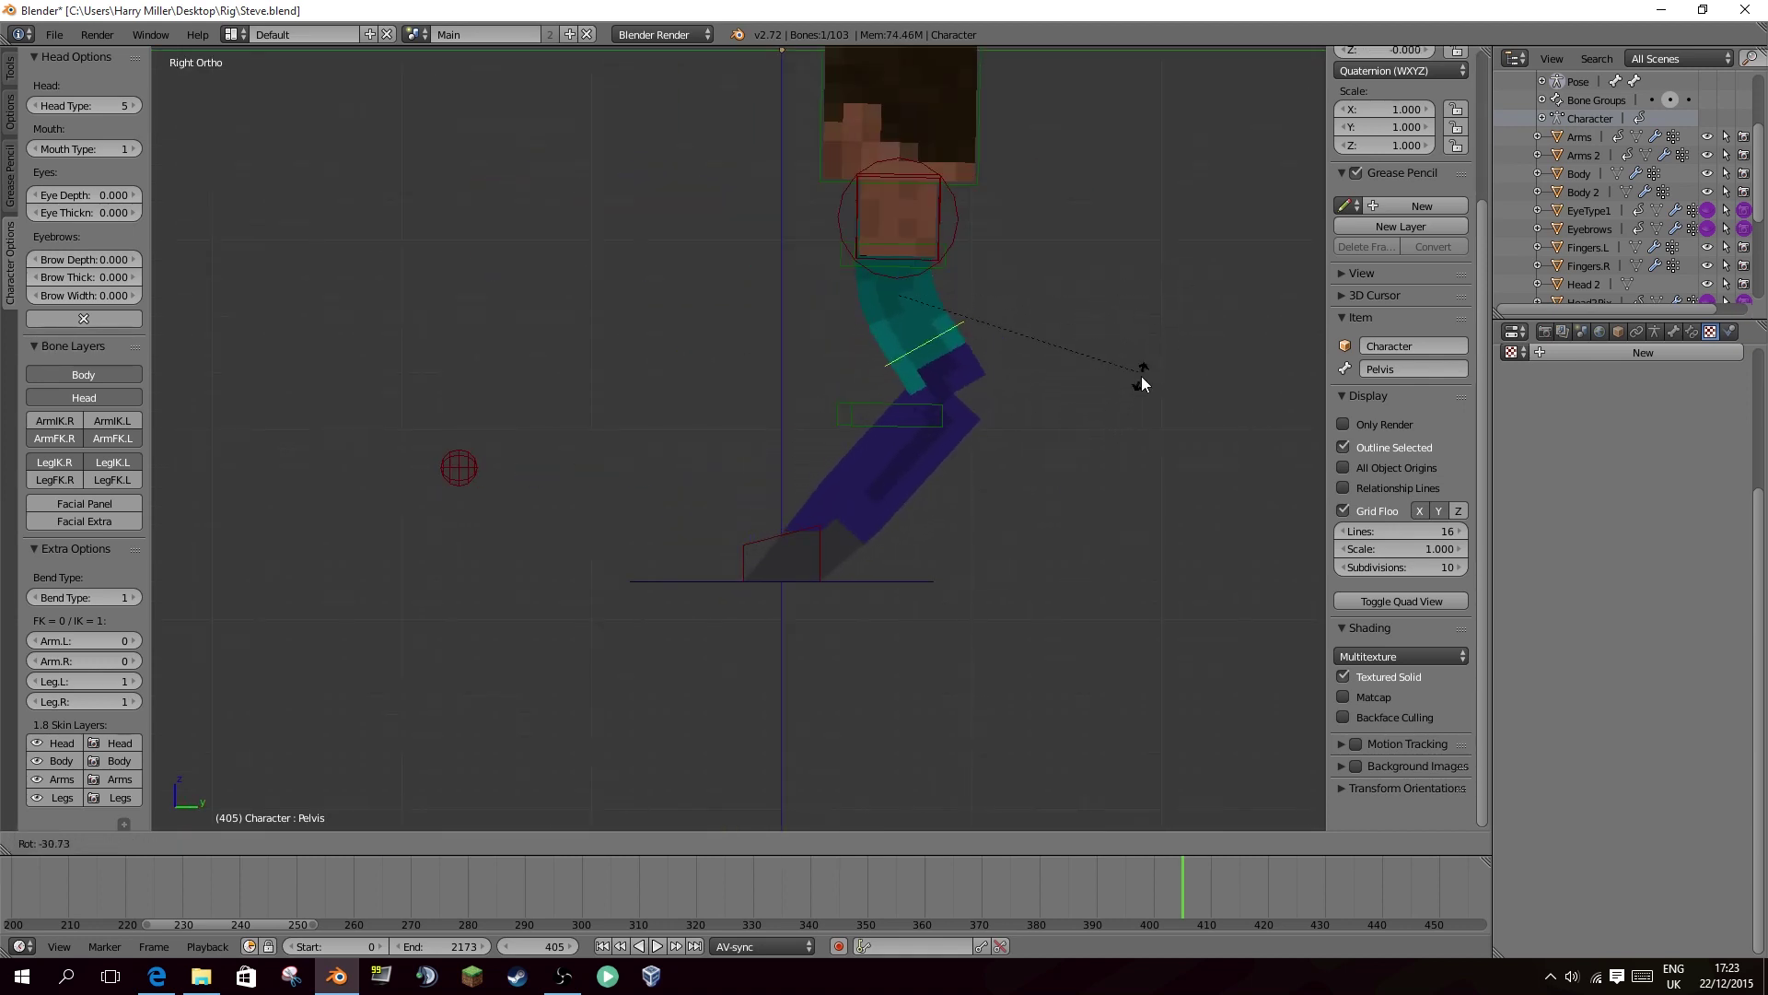
{"action": "right_click", "coordinate": [1141, 376]}
Try twisting the upper torso with a trackball rotation of the SpineUpper bone.
{"action": "right_click", "coordinate": [849, 262]}
{"action": "middle_click_drag", "start_coordinate": [852, 262], "coordinate": [936, 263]}
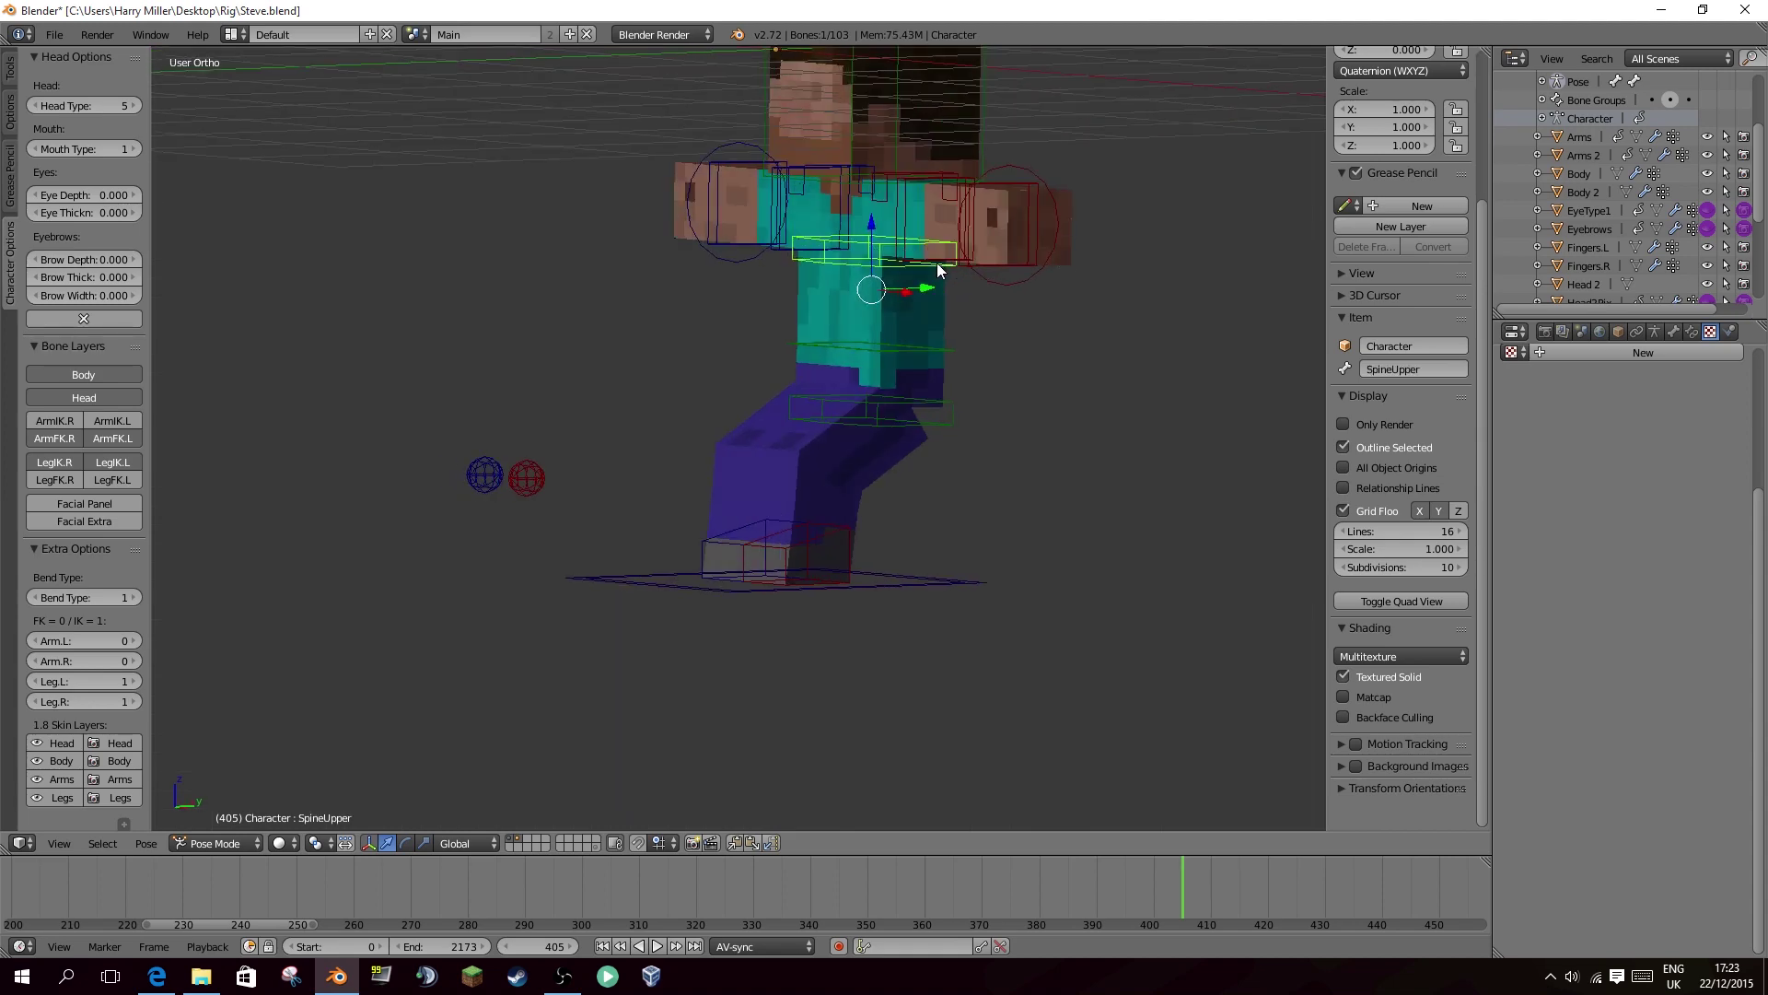
{"action": "key", "text": "r"}
{"action": "key", "text": "r"}
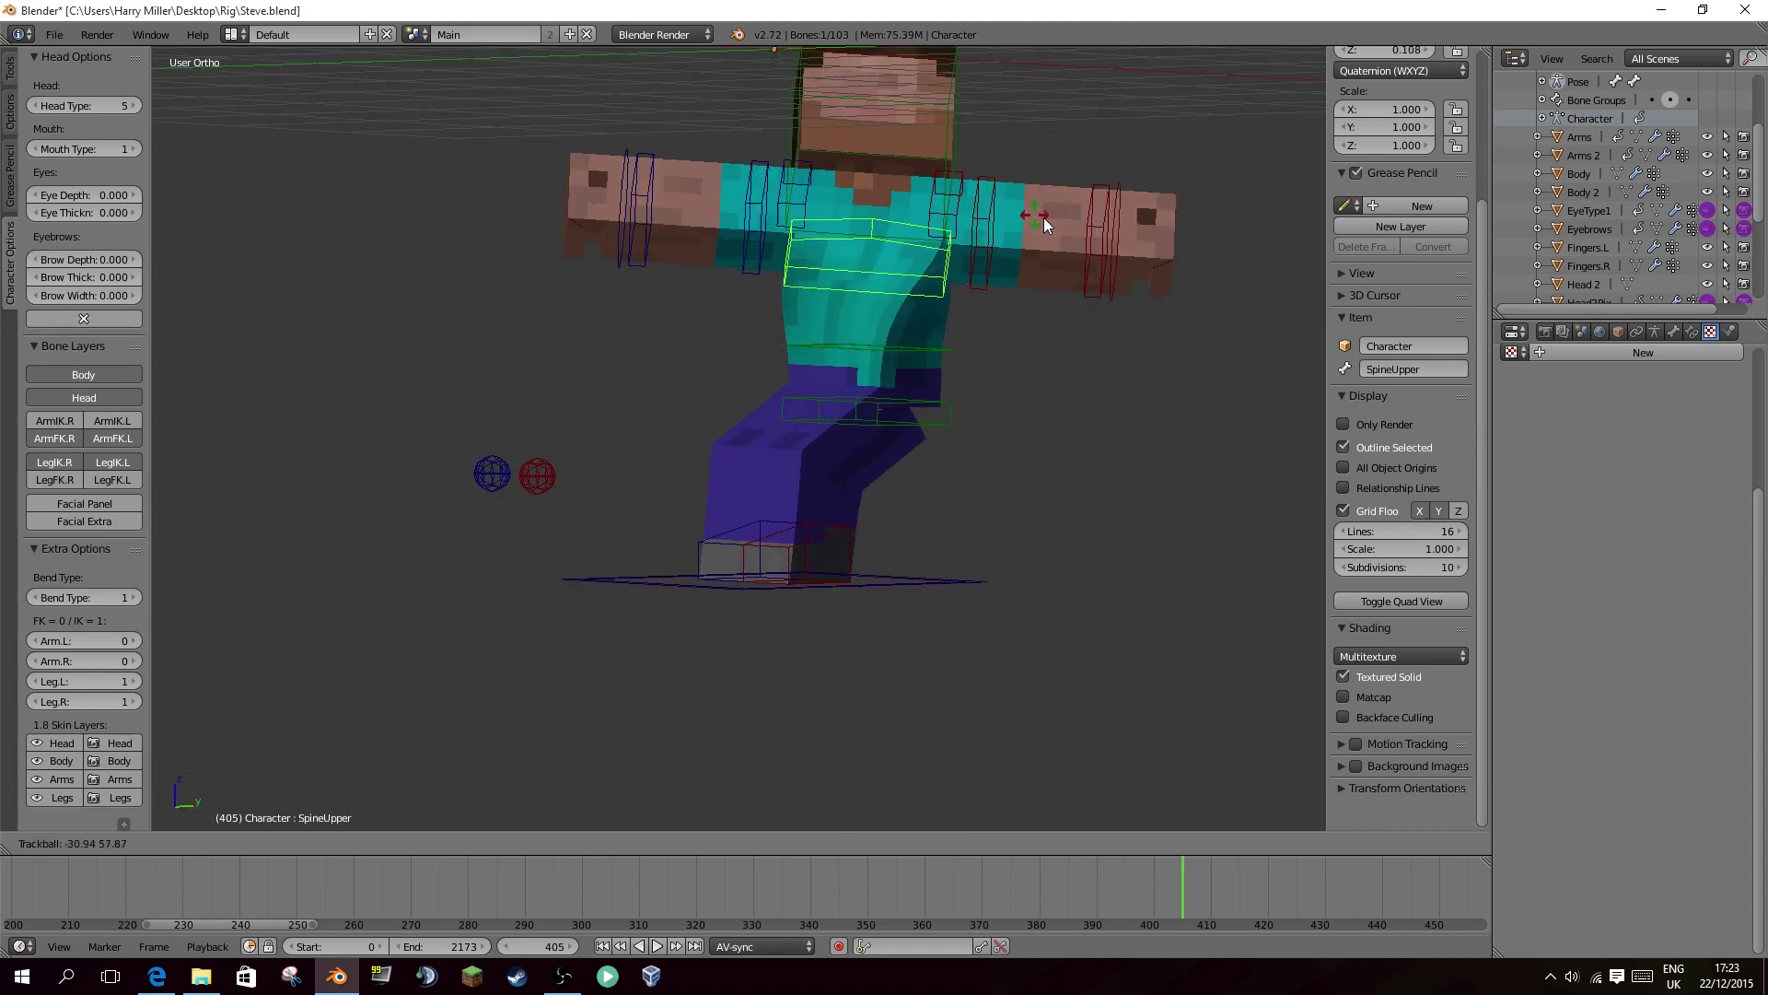
{"action": "right_click", "coordinate": [911, 302]}
Clear the location of all the rig's bones in front view and deselect them.
{"action": "key", "text": "KP_1"}
{"action": "key", "text": "a"}
{"action": "key", "text": "a"}
{"action": "key", "text": "alt+g"}
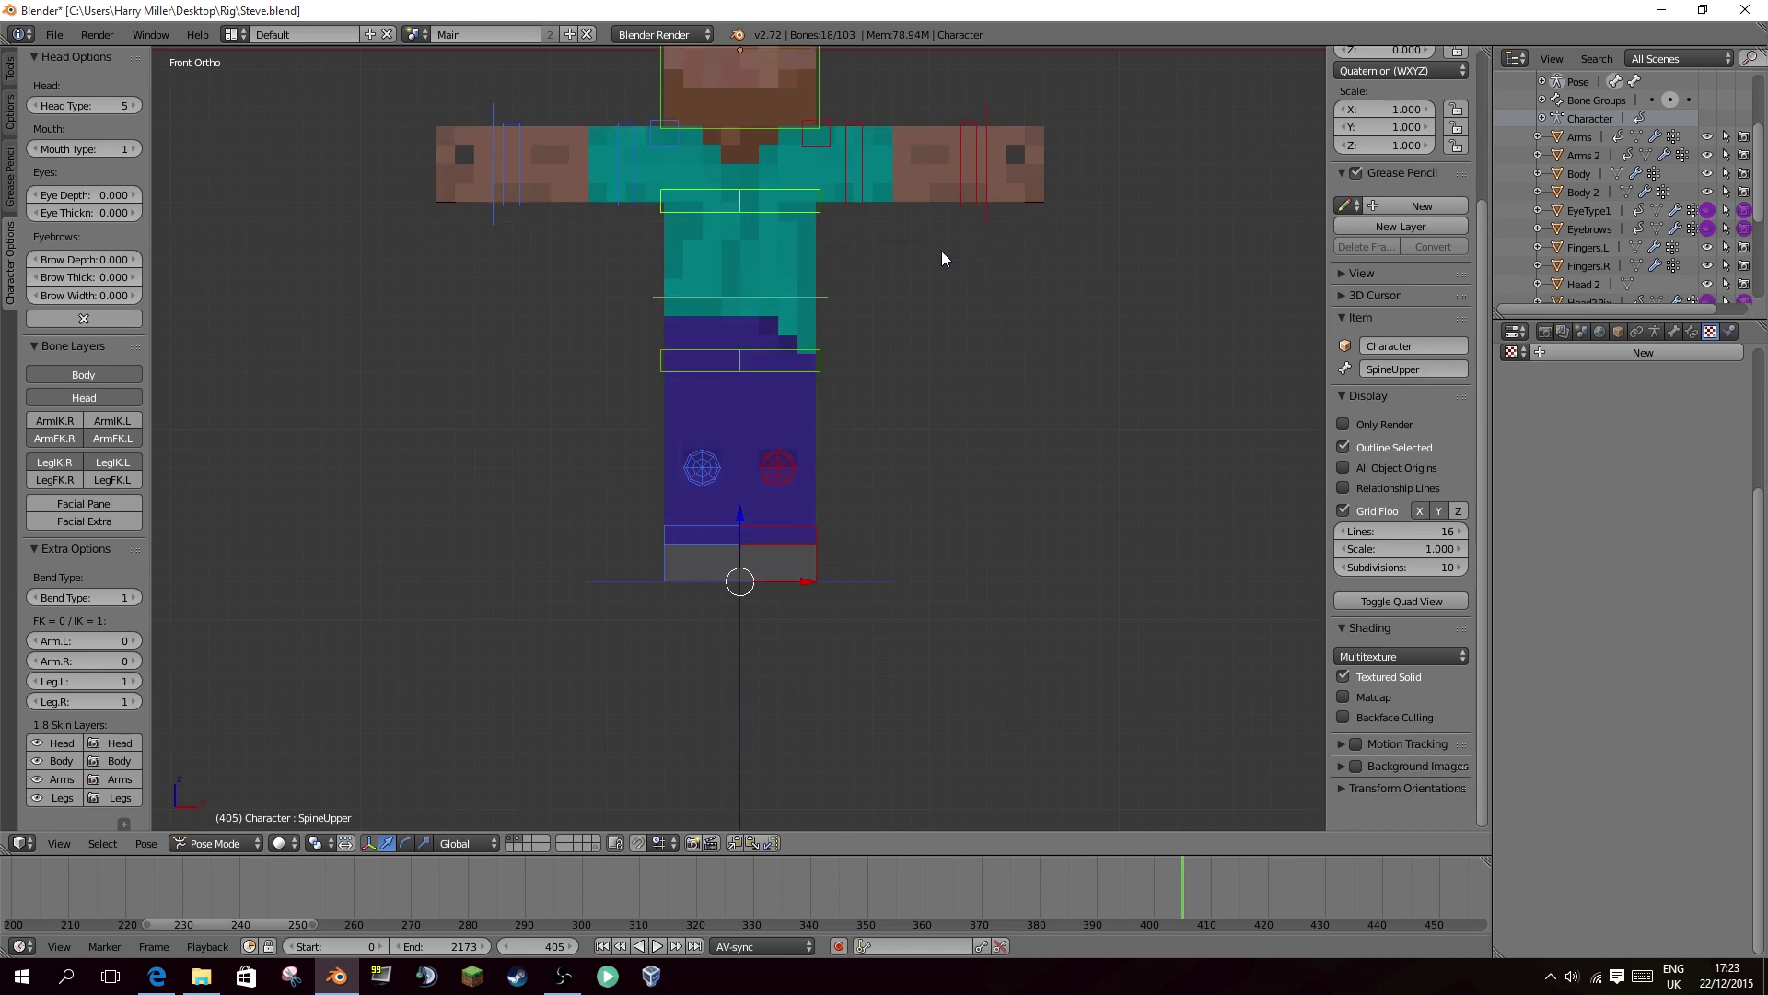
{"action": "key", "text": "a"}
Try swinging the arm by rotating the ArmUpper.L bone in front view.
{"action": "middle_click_drag", "start_coordinate": [860, 202], "coordinate": [859, 328], "text": "shift"}
{"action": "right_click", "coordinate": [853, 300]}
{"action": "key", "text": "r"}
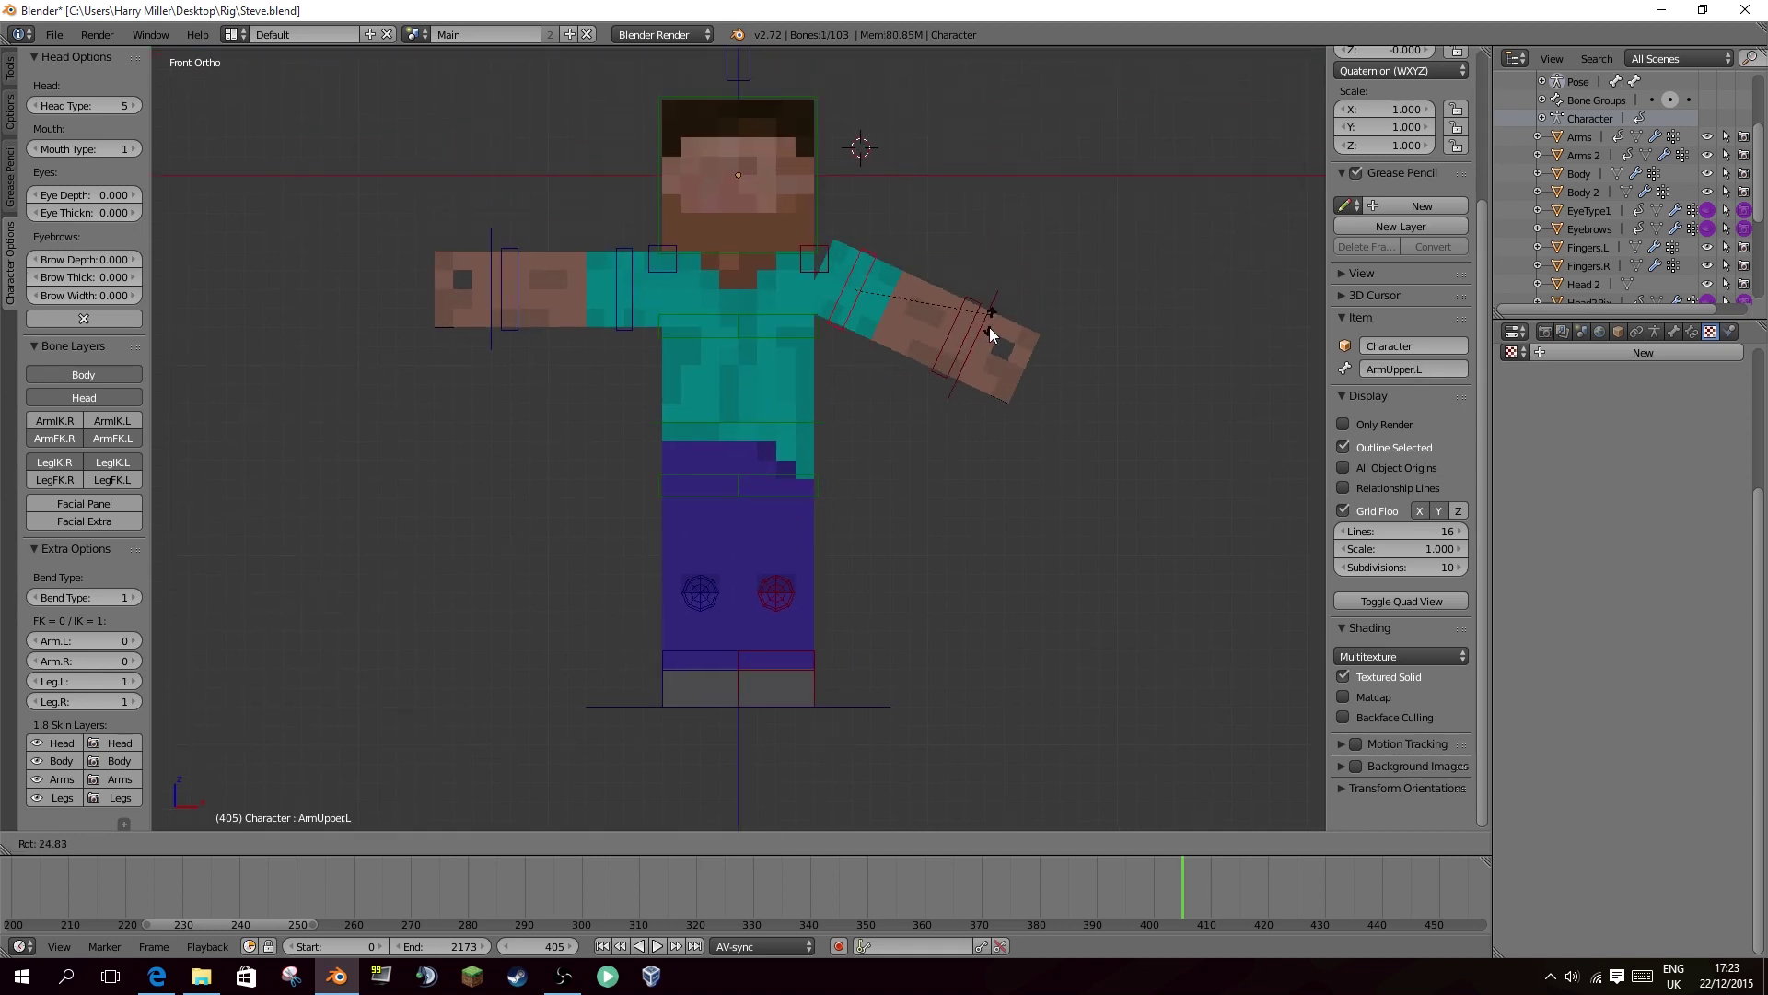
{"action": "right_click", "coordinate": [943, 406]}
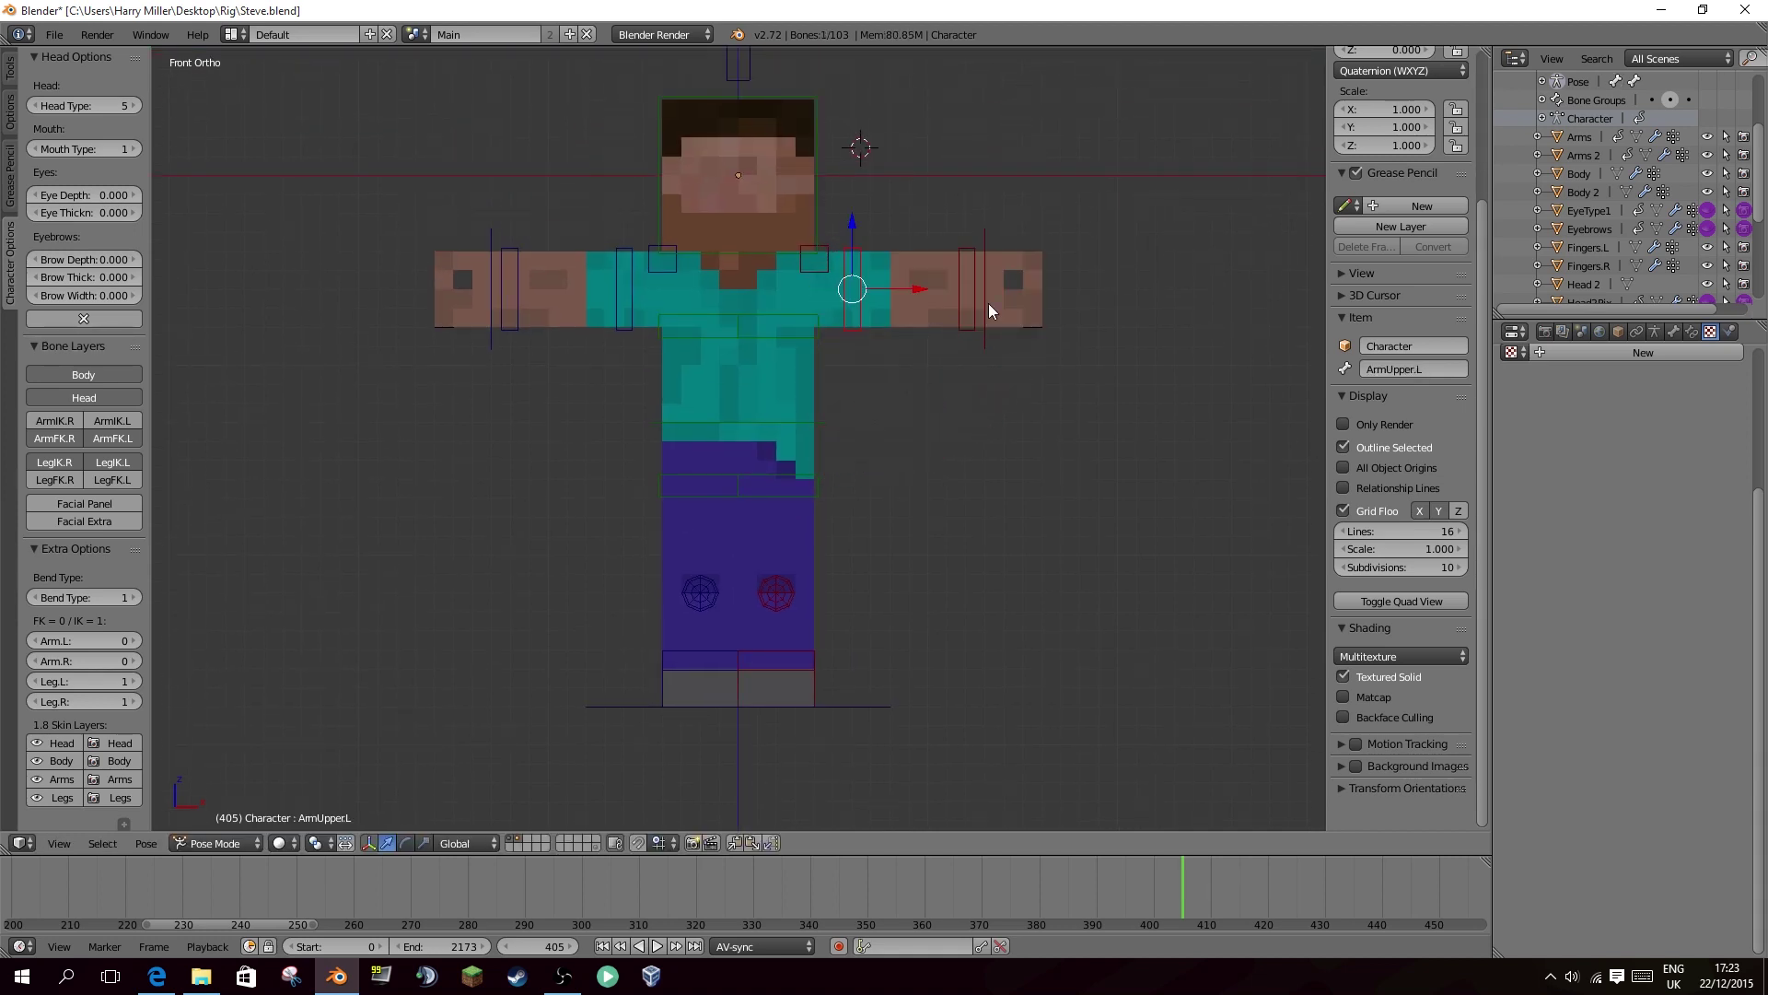
{"action": "key", "text": "r"}
{"action": "right_click", "coordinate": [1017, 310]}
{"action": "middle_click_drag", "start_coordinate": [992, 313], "coordinate": [984, 313], "text": "shift"}
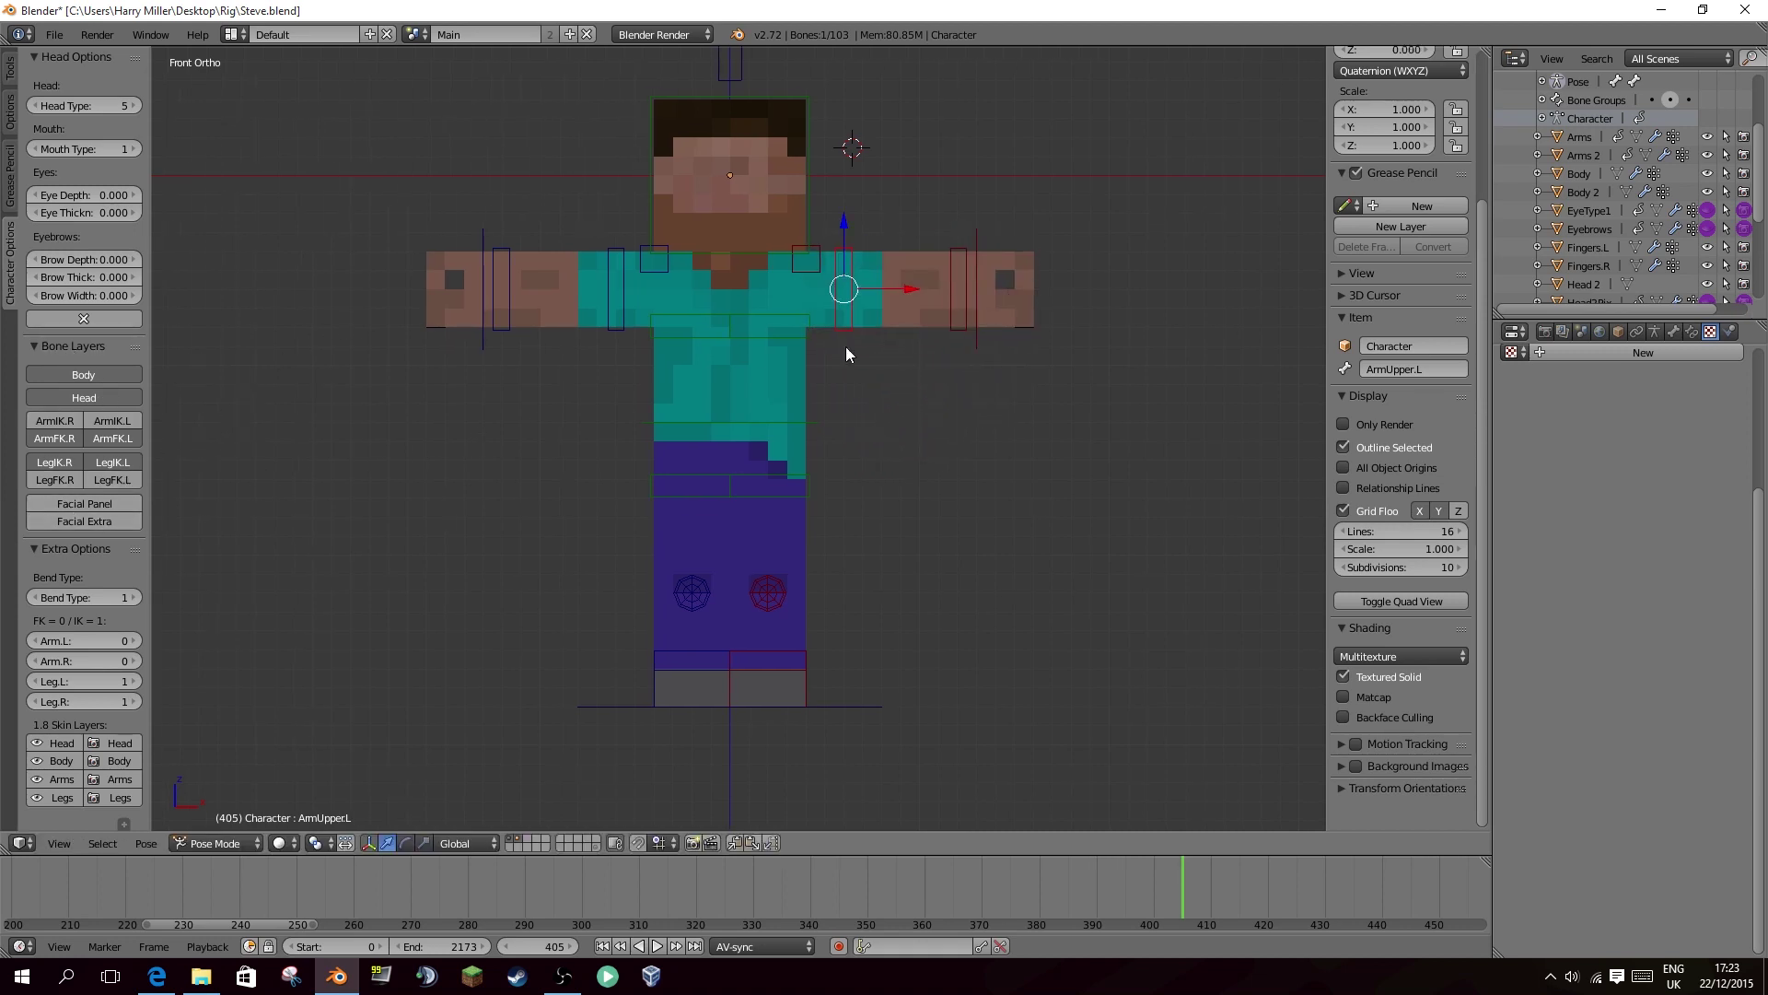
Show the finger bones' layer in the Character armature's skeleton settings.
{"action": "left_click", "coordinate": [1656, 333]}
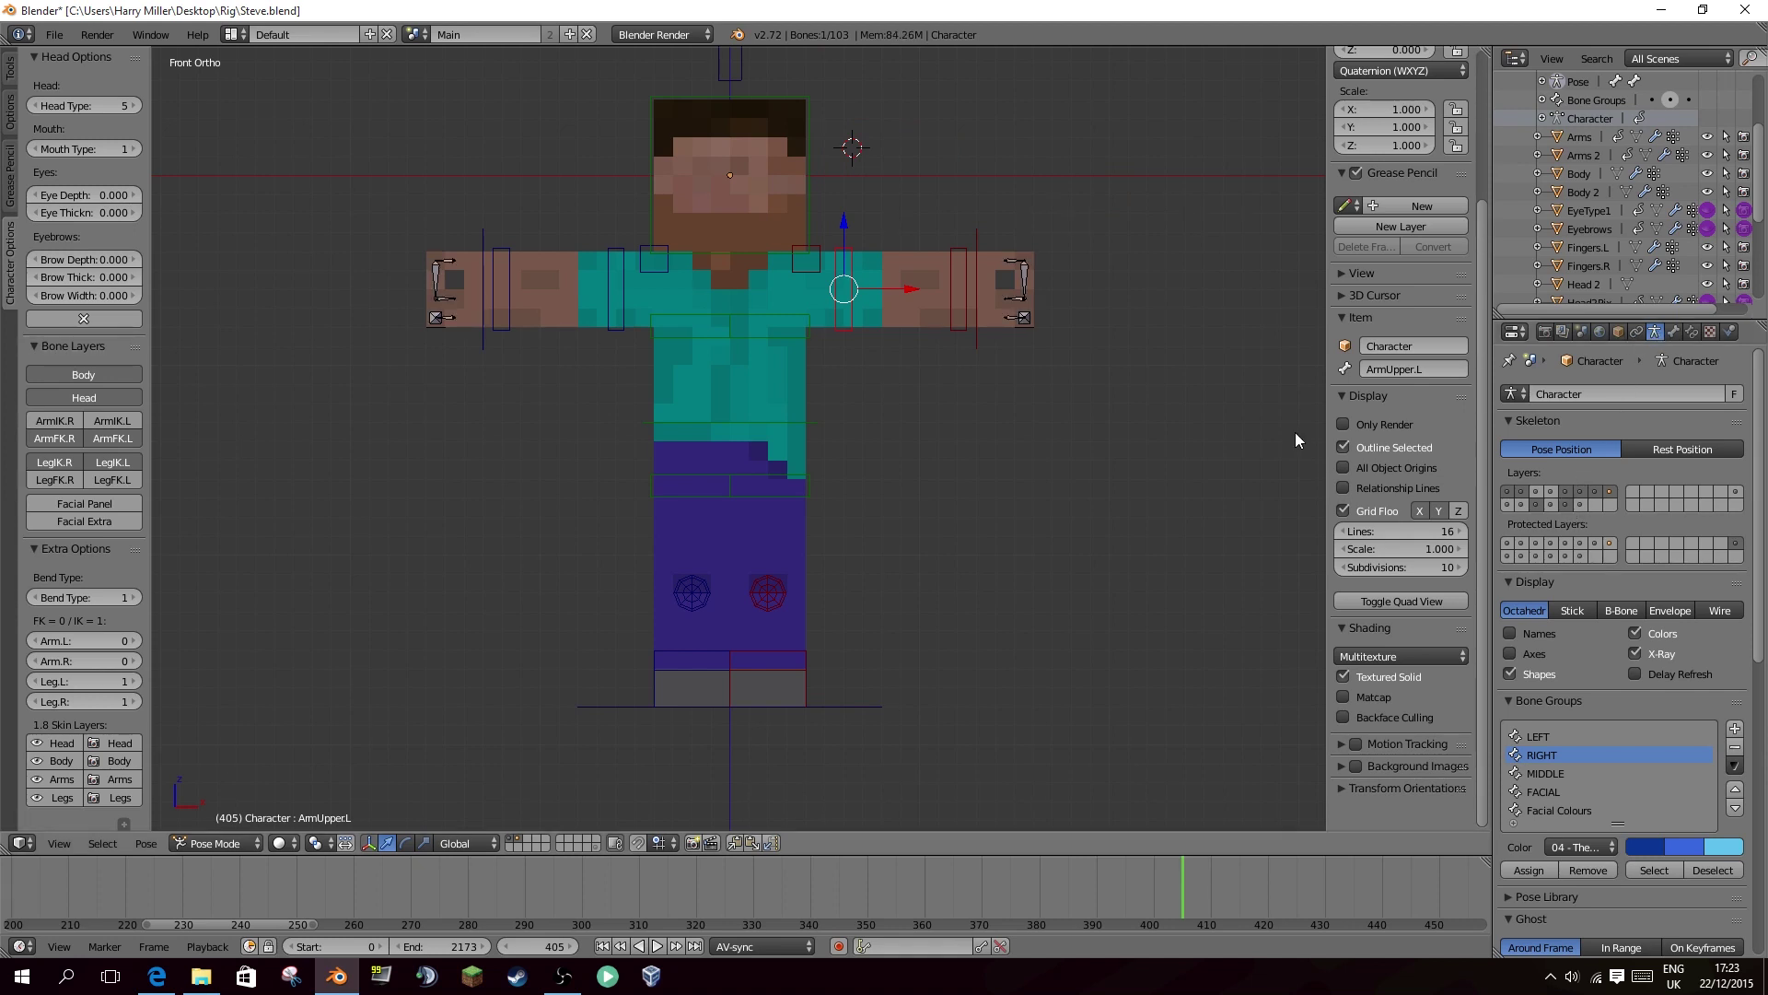
{"action": "scroll", "coordinate": [1038, 385], "scroll_direction": "up", "scroll_amount": 5}
{"action": "middle_click_drag", "start_coordinate": [1038, 385], "coordinate": [852, 432]}
{"action": "scroll", "coordinate": [875, 419], "scroll_direction": "up", "scroll_amount": 1}
Try bending the index finger by rotating the IndexMid.L bone.
{"action": "right_click", "coordinate": [954, 373]}
{"action": "middle_click_drag", "start_coordinate": [958, 376], "coordinate": [1082, 442]}
{"action": "key", "text": "r"}
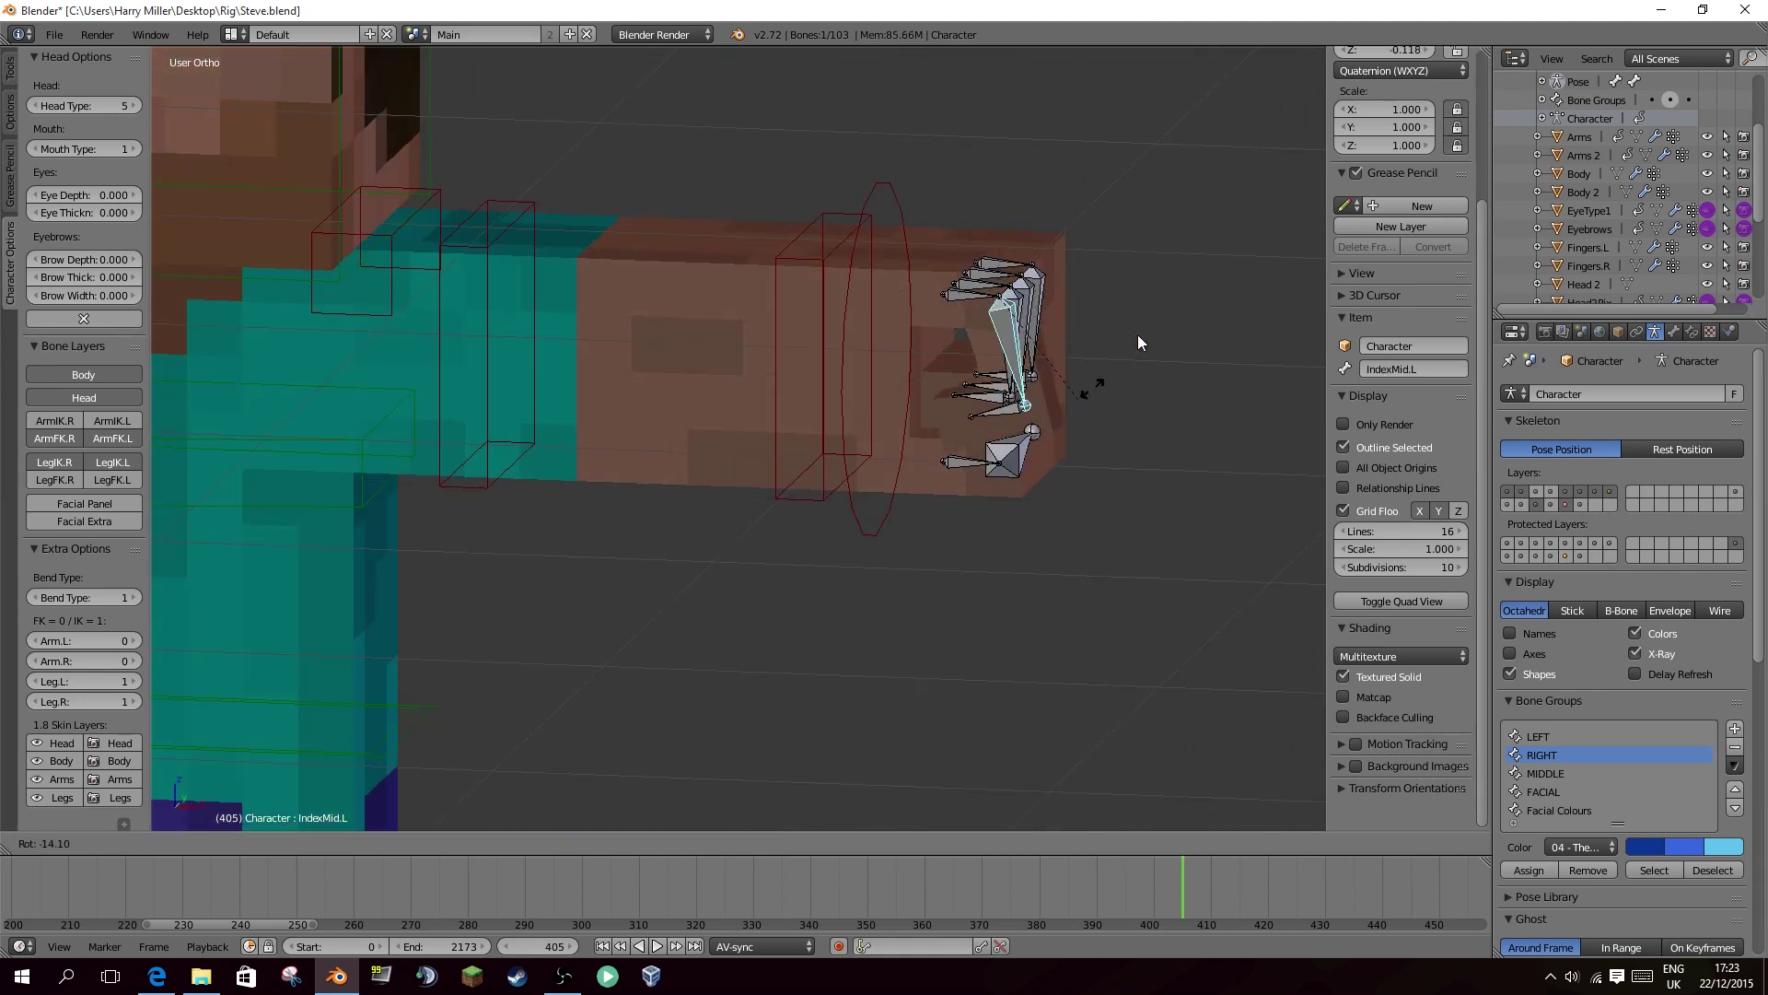
{"action": "right_click", "coordinate": [1125, 212]}
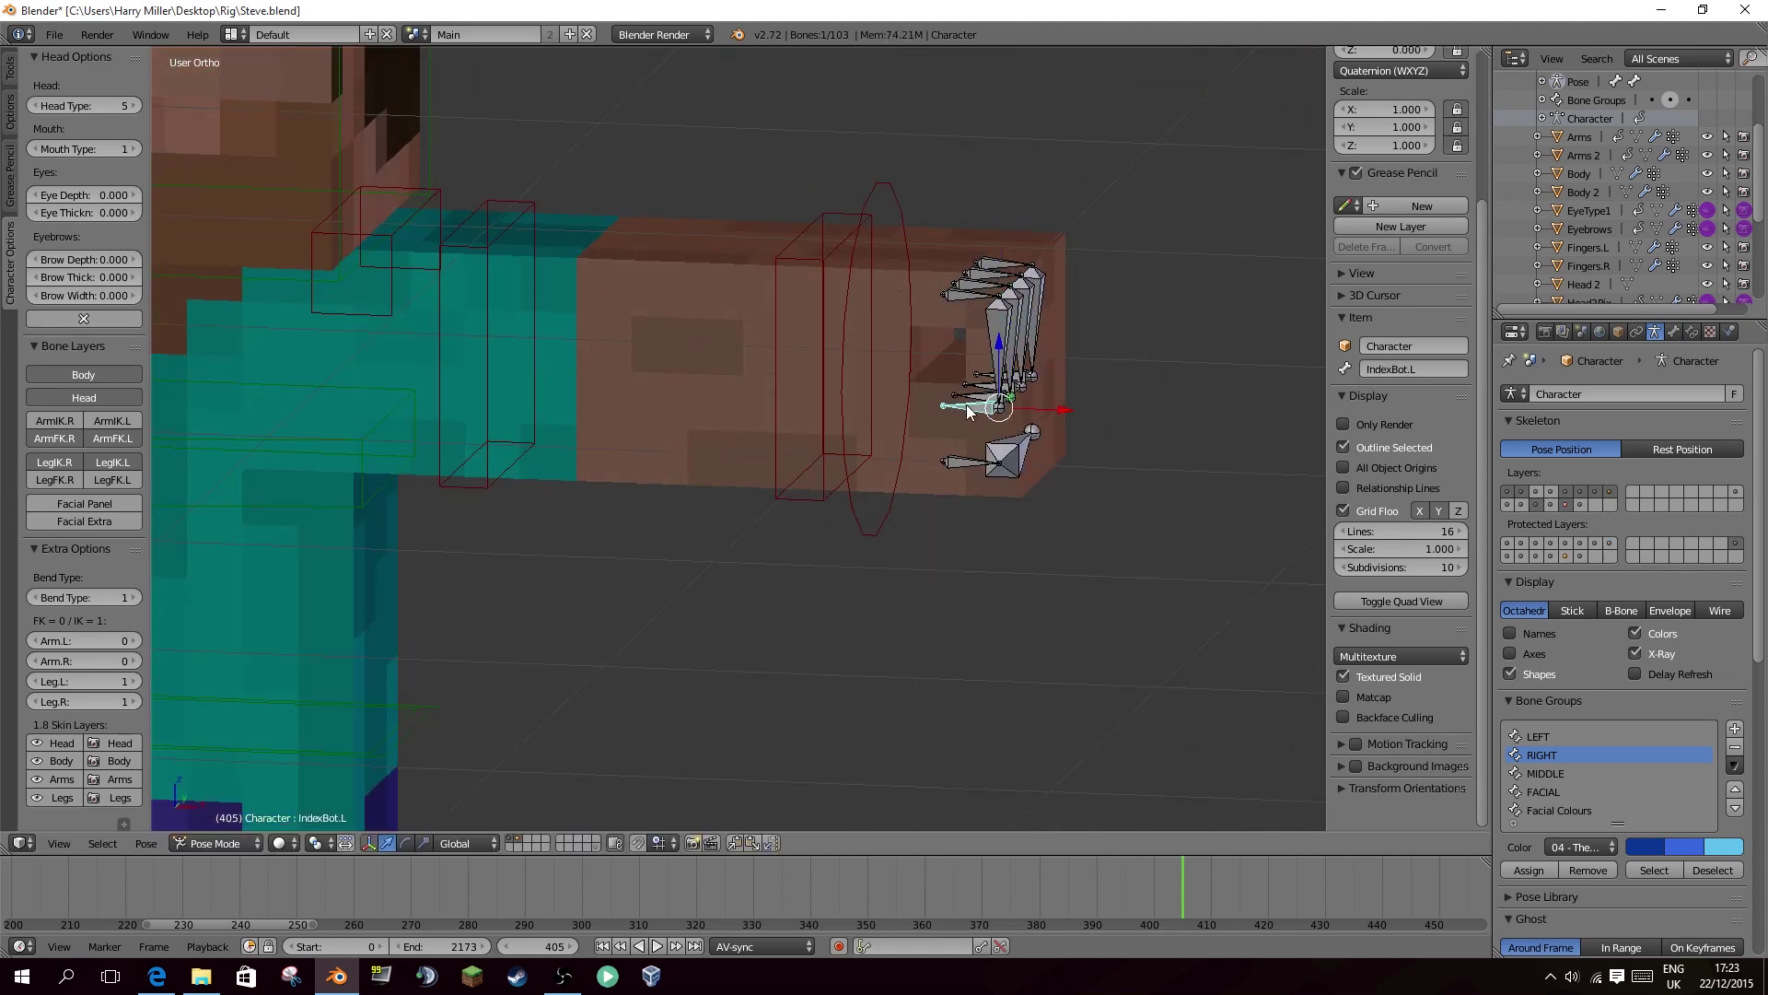
Cancel the index finger's rotation and hide the finger bones' layer in front view.
{"action": "right_click", "coordinate": [978, 439]}
{"action": "key", "text": "a"}
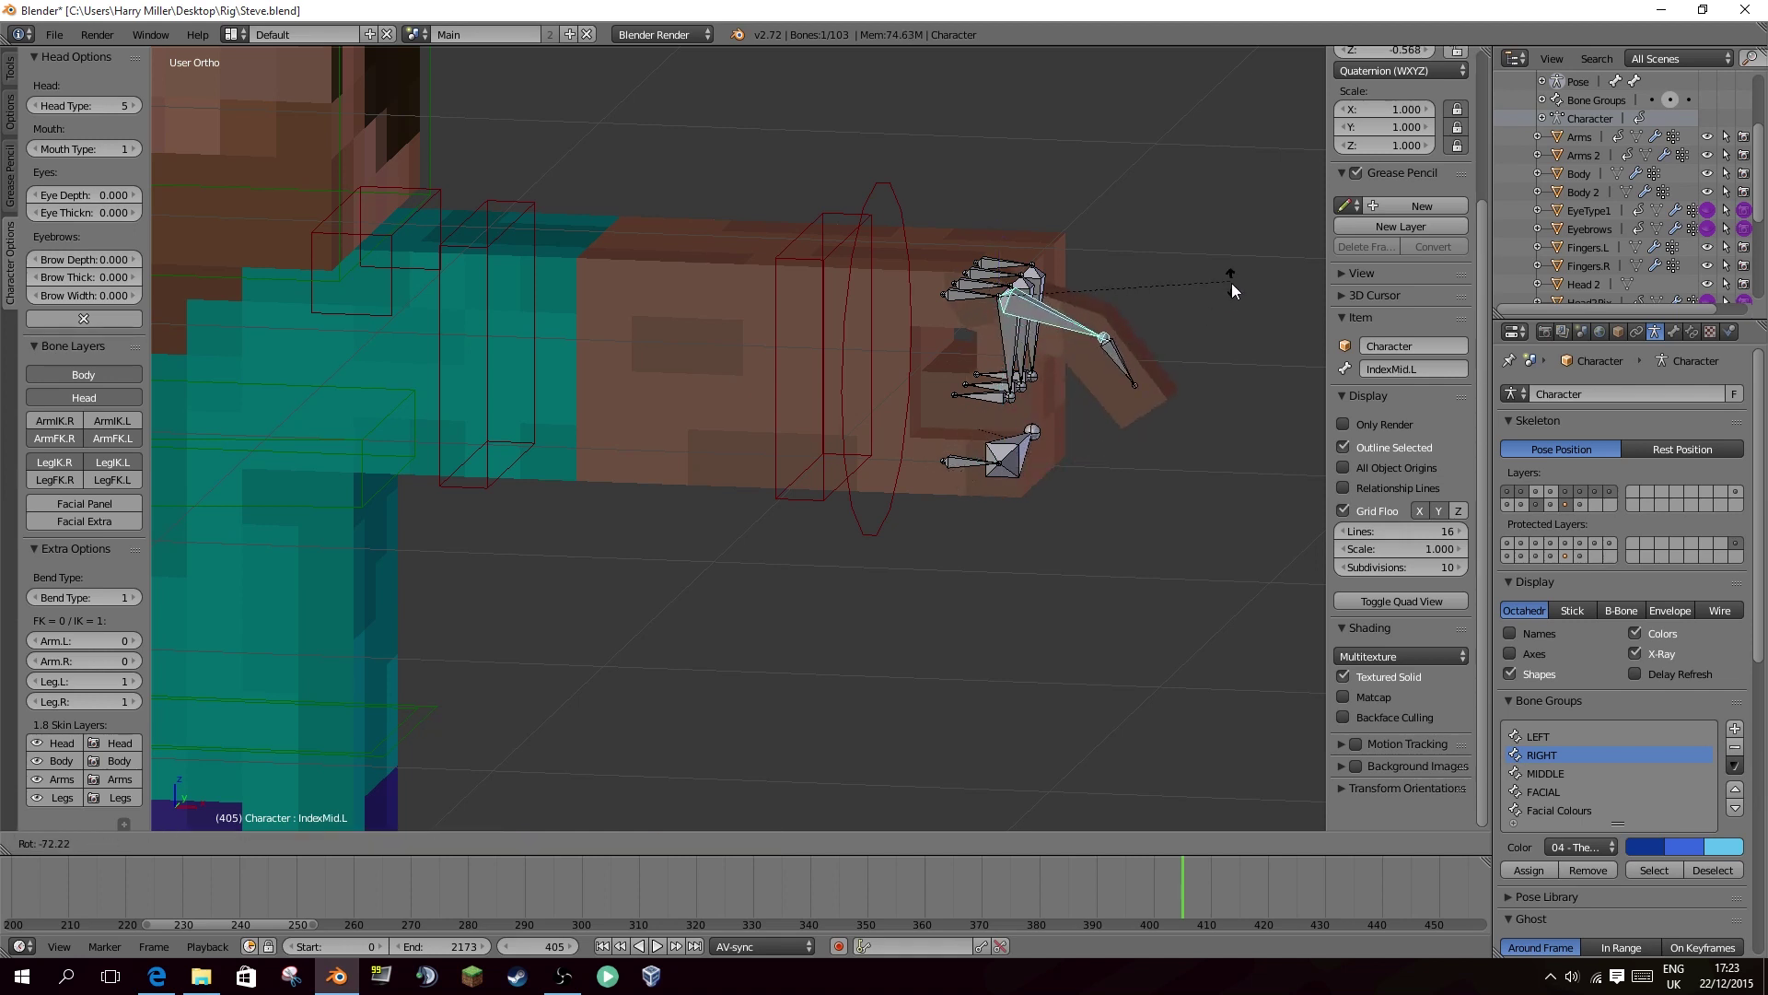
{"action": "key", "text": "KP_1"}
{"action": "scroll", "coordinate": [1221, 293], "scroll_direction": "down", "scroll_amount": 4}
{"action": "middle_click_drag", "start_coordinate": [1066, 333], "coordinate": [1157, 331], "text": "shift"}
{"action": "left_click", "coordinate": [1565, 505], "text": "shift"}
Save the rig over the existing Steve.blend file.
{"action": "middle_click_drag", "start_coordinate": [797, 417], "coordinate": [1085, 408], "text": "shift"}
{"action": "key", "text": "ctrl+s"}
{"action": "left_click", "coordinate": [977, 410]}
{"action": "key", "text": "ctrl+s"}
{"action": "left_click", "coordinate": [1085, 408]}
{"action": "scroll", "coordinate": [1025, 328], "scroll_direction": "down", "scroll_amount": 3}
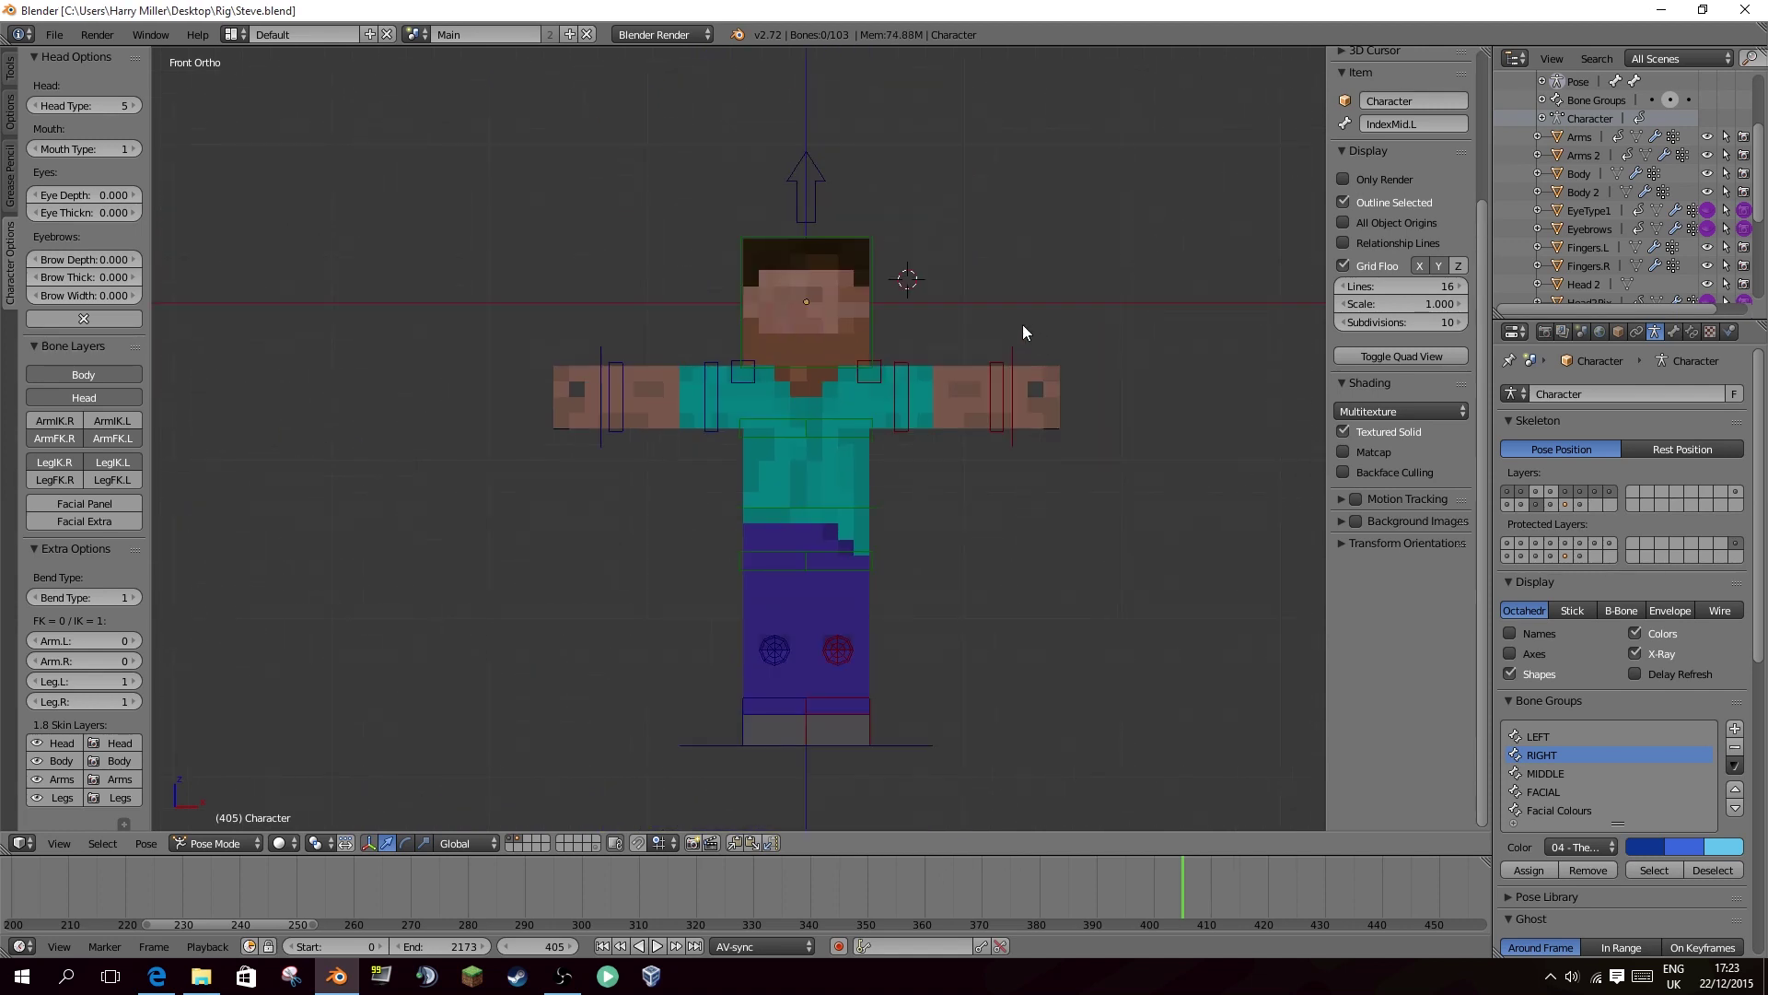
Try rotating the Shoulder.L bone in front view.
{"action": "right_click", "coordinate": [857, 394]}
{"action": "key", "text": "r"}
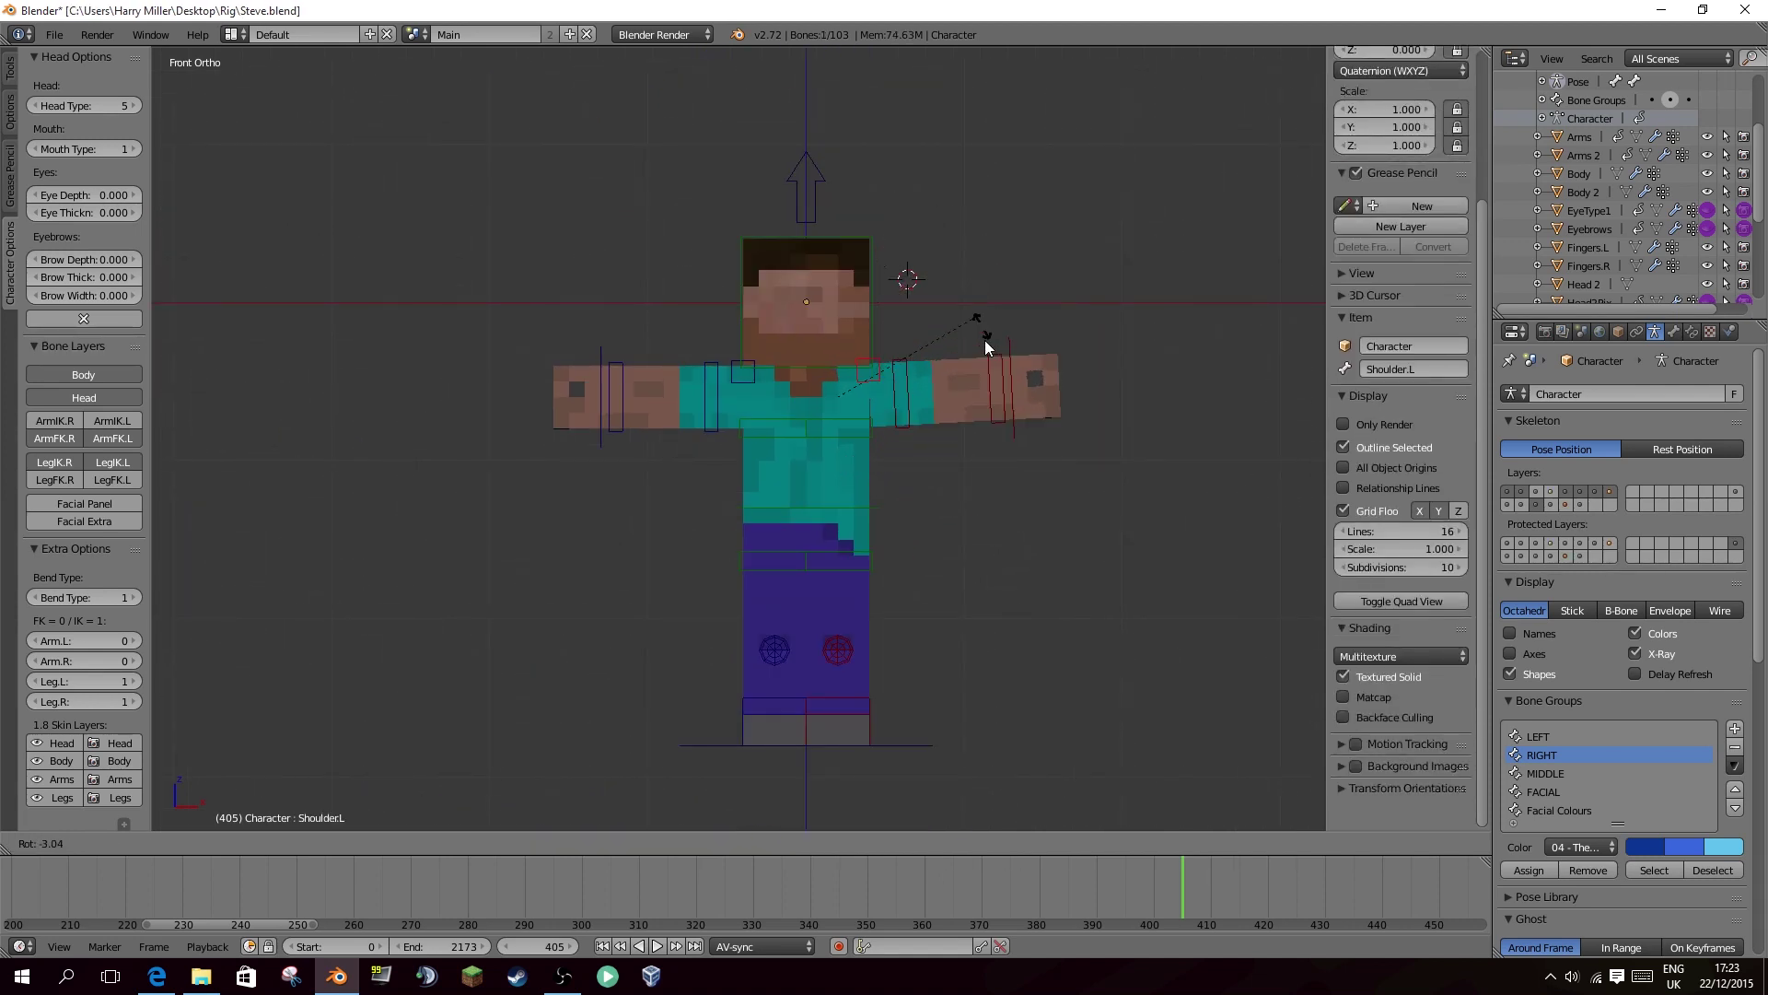
{"action": "right_click", "coordinate": [980, 423]}
Twist the upper torso by freely rotating the SpineUpper bone.
{"action": "right_click", "coordinate": [871, 429]}
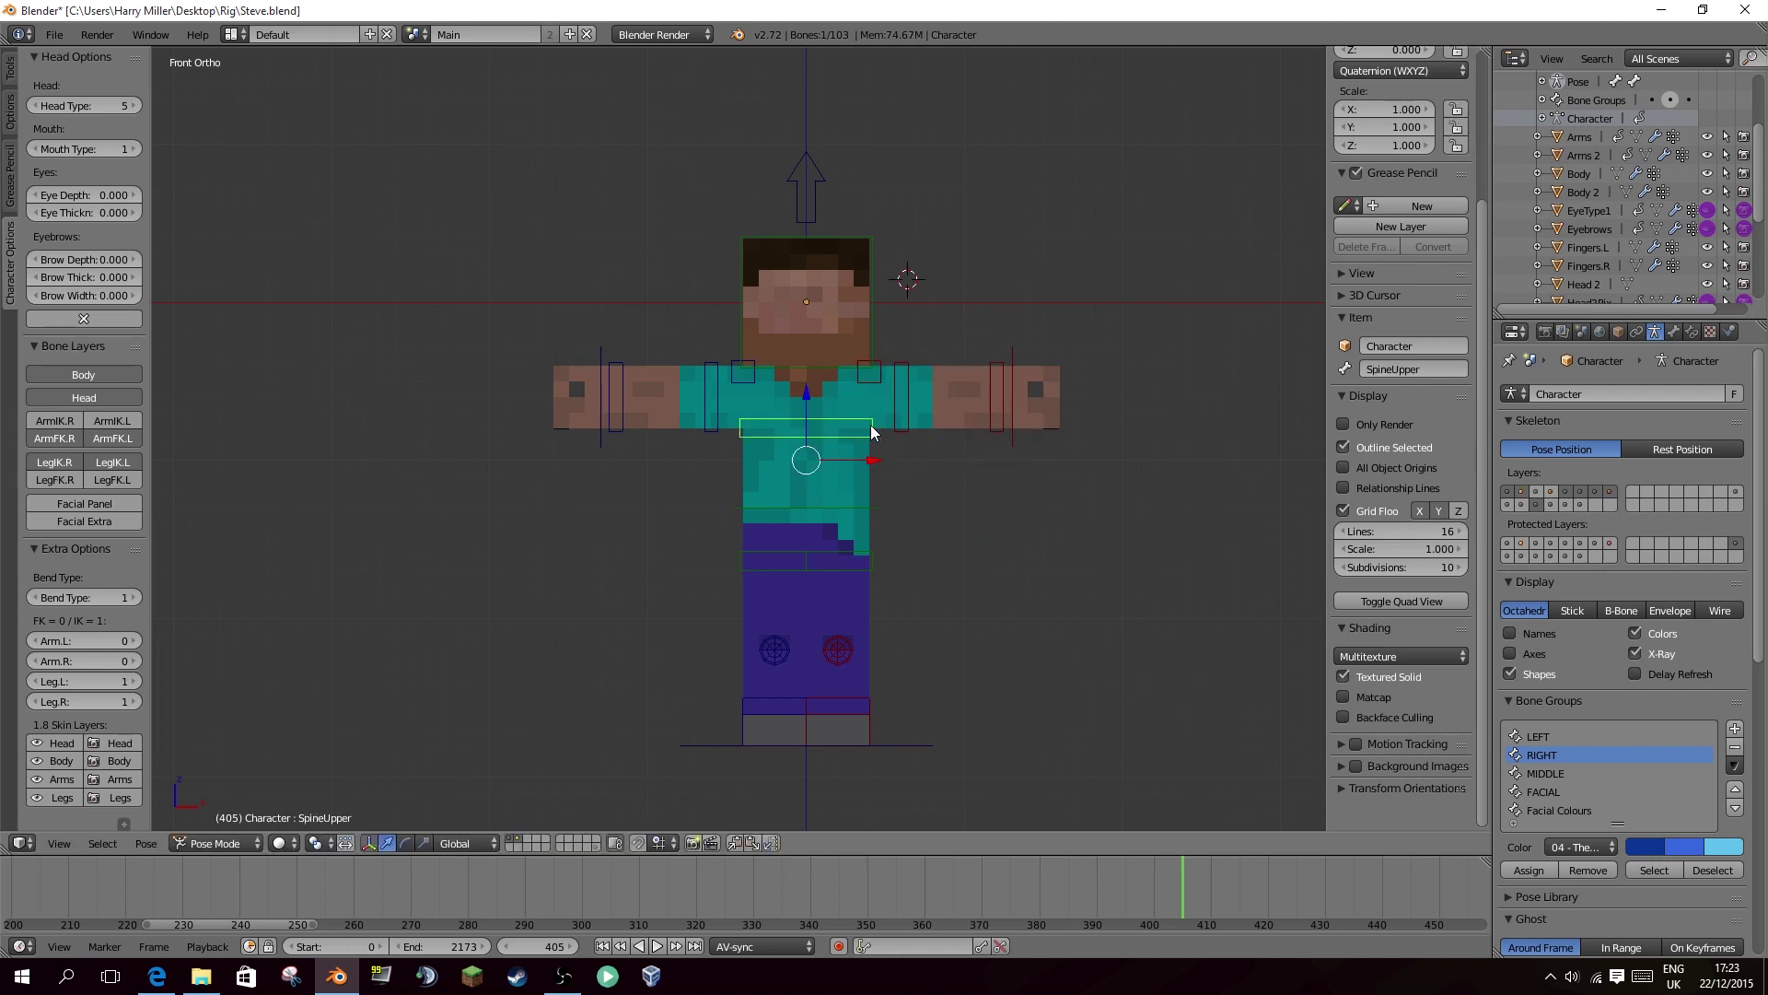
{"action": "key", "text": "r"}
{"action": "key", "text": "r"}
{"action": "left_click", "coordinate": [827, 450]}
Try rotating the Shoulder.L bone while the torso is twisted.
{"action": "right_click", "coordinate": [895, 371]}
{"action": "key", "text": "r"}
{"action": "key", "text": "r"}
{"action": "right_click", "coordinate": [884, 400]}
{"action": "right_click", "coordinate": [861, 400]}
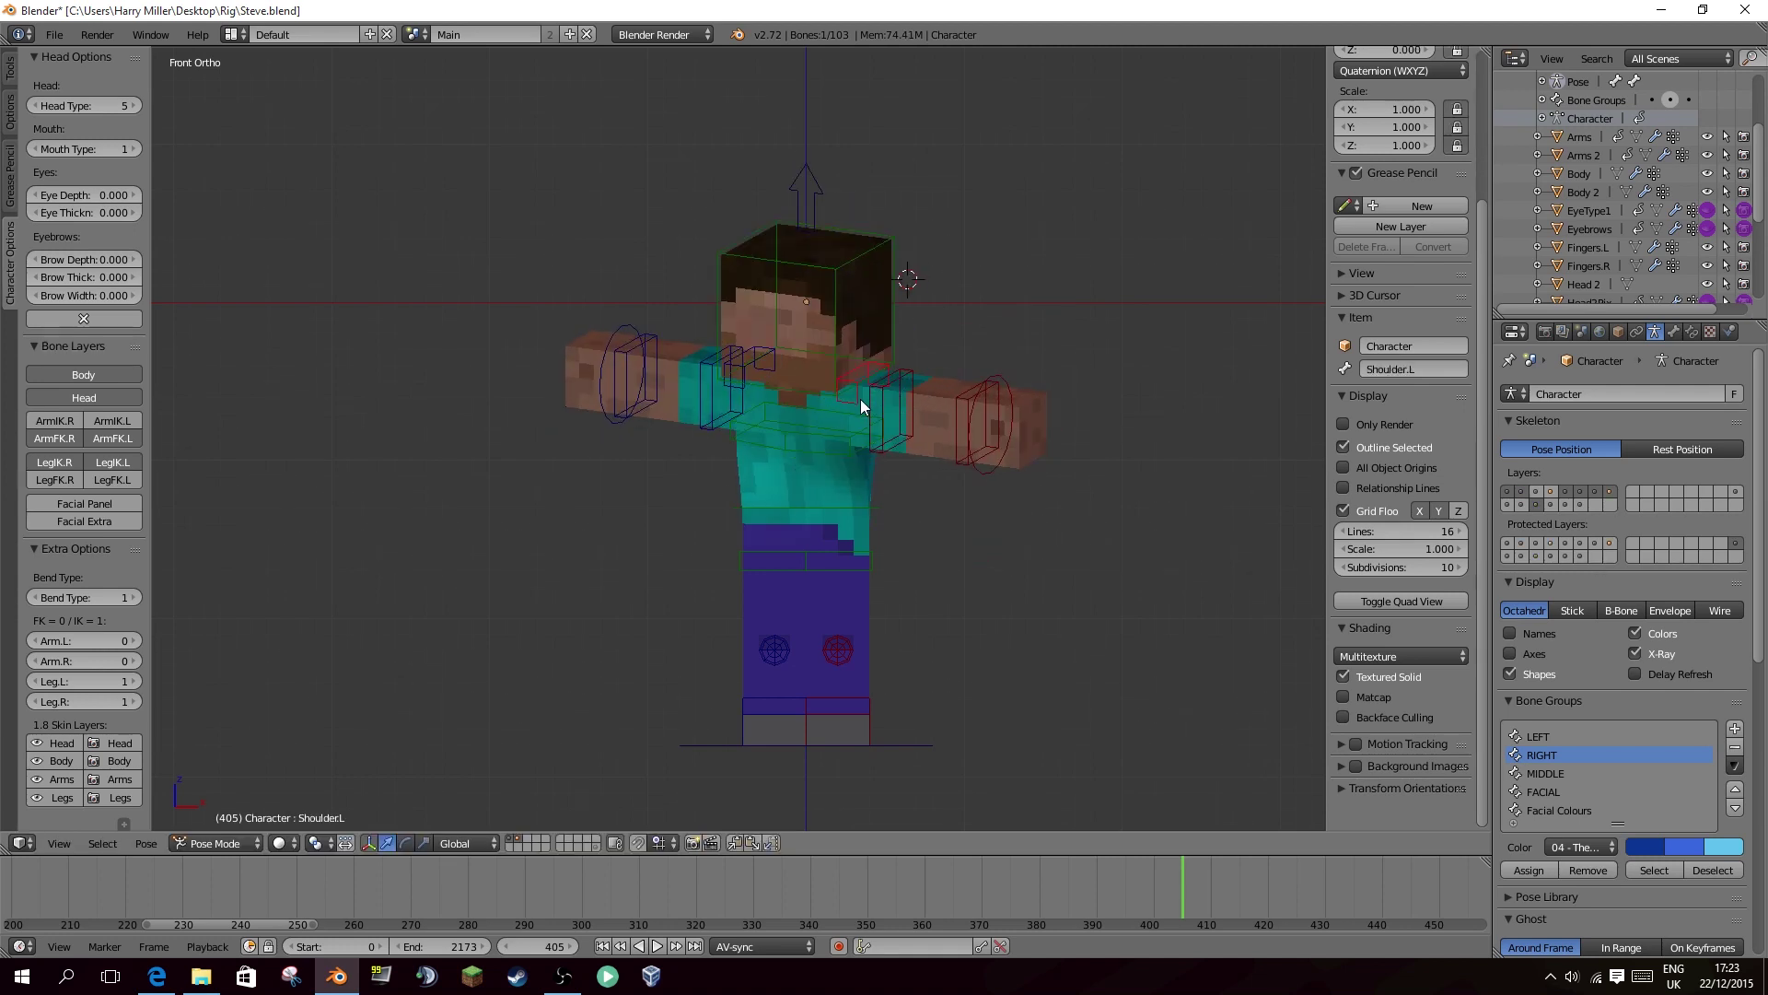
{"action": "key", "text": "r"}
{"action": "right_click", "coordinate": [895, 358]}
Clear the rotation of all the rig's bones and deselect them.
{"action": "key", "text": "a"}
{"action": "key", "text": "alt+r"}
{"action": "key", "text": "a"}
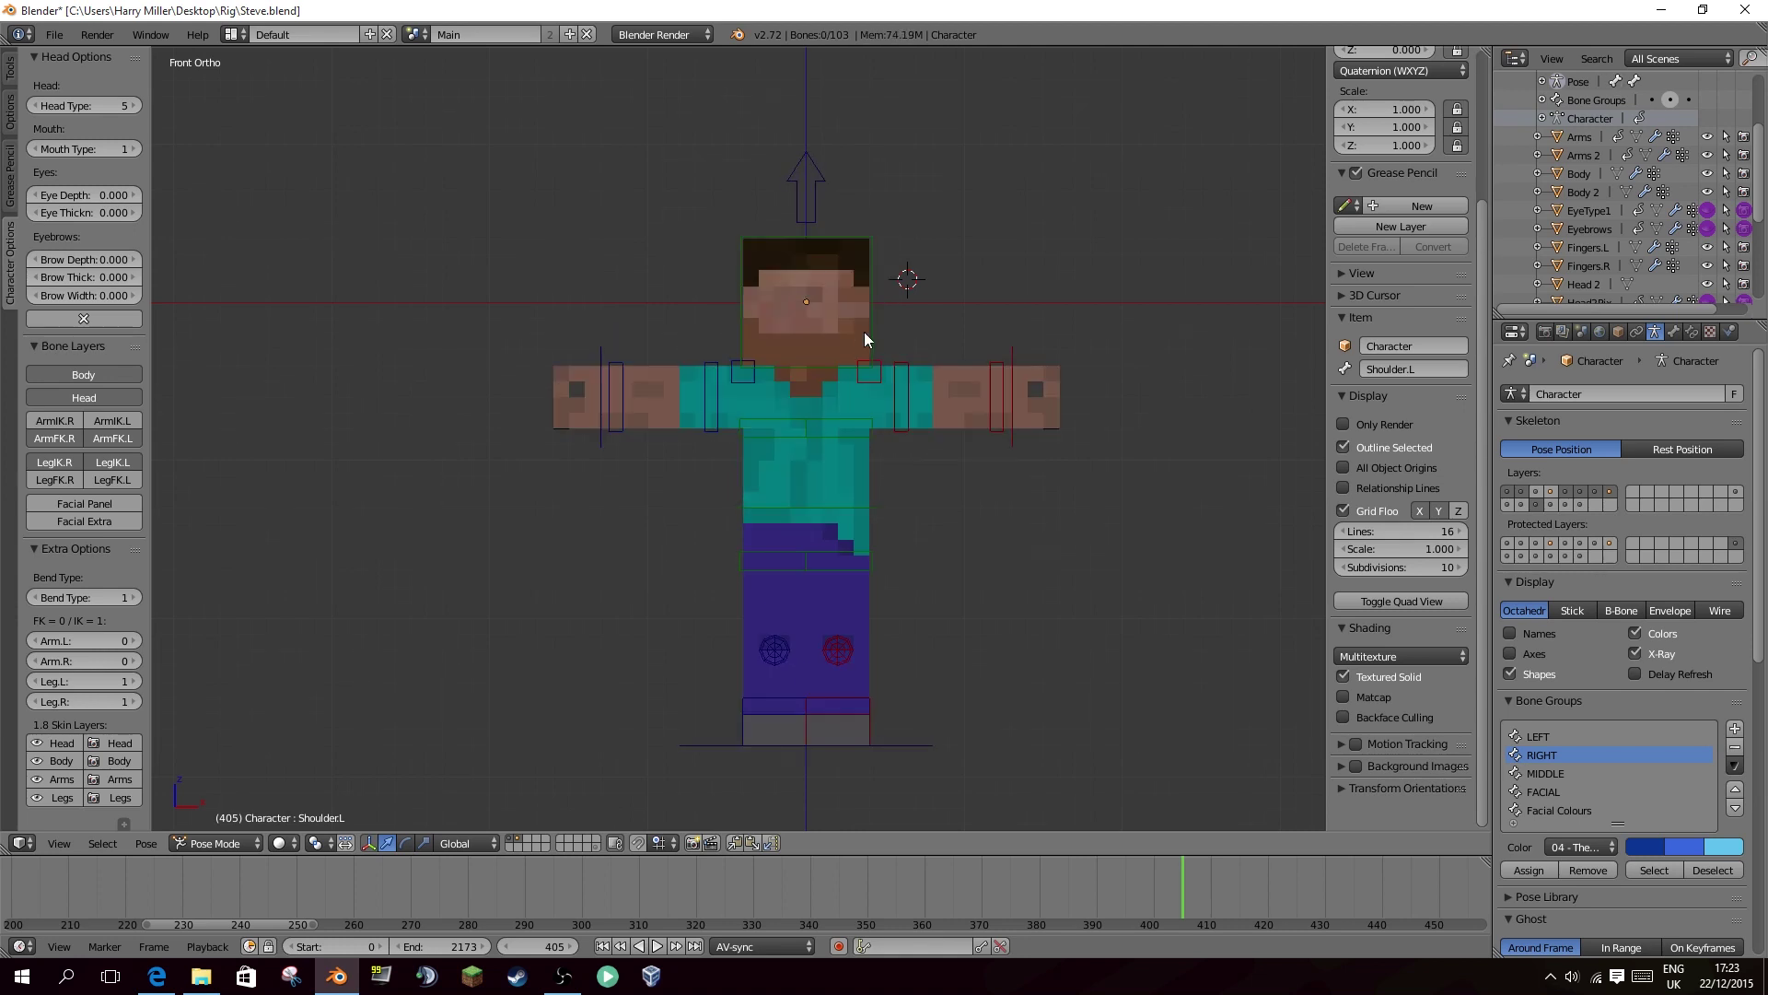
Try freely rotating the Head bone and moving the HeadStretch bone above the head.
{"action": "right_click", "coordinate": [871, 313]}
{"action": "key", "text": "r"}
{"action": "key", "text": "r"}
{"action": "right_click", "coordinate": [971, 274]}
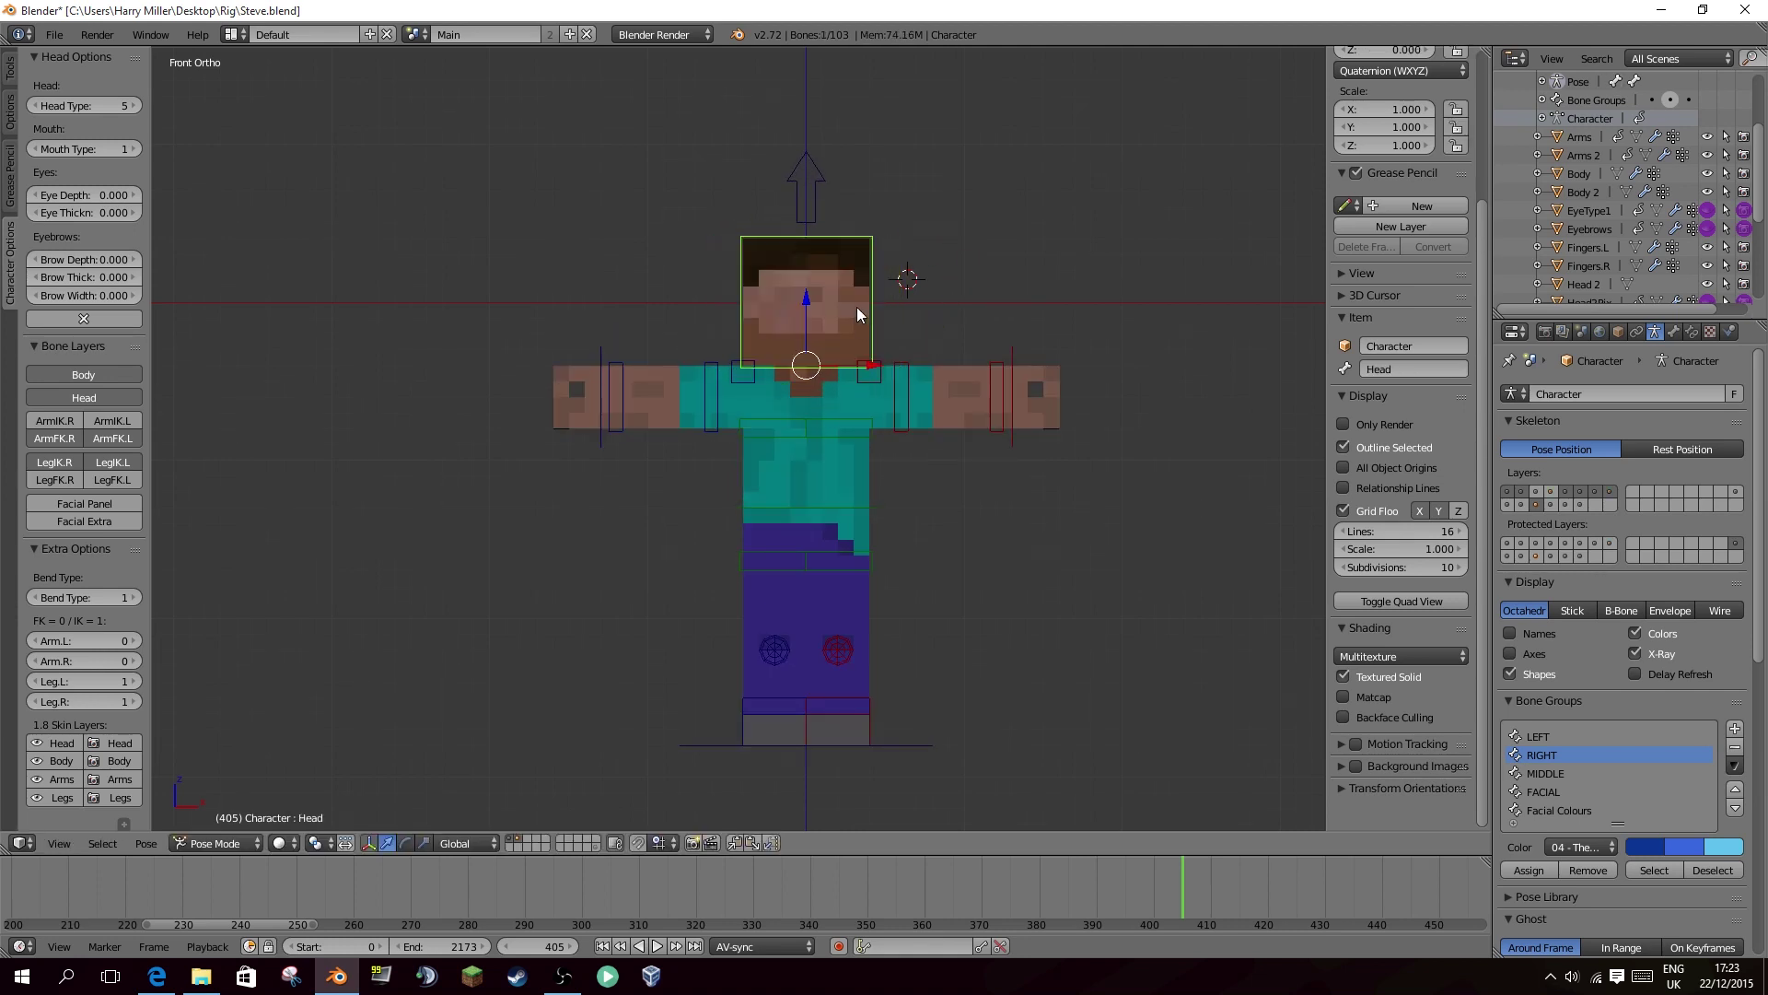
{"action": "right_click", "coordinate": [823, 174]}
{"action": "key", "text": "g"}
{"action": "key", "text": "Escape"}
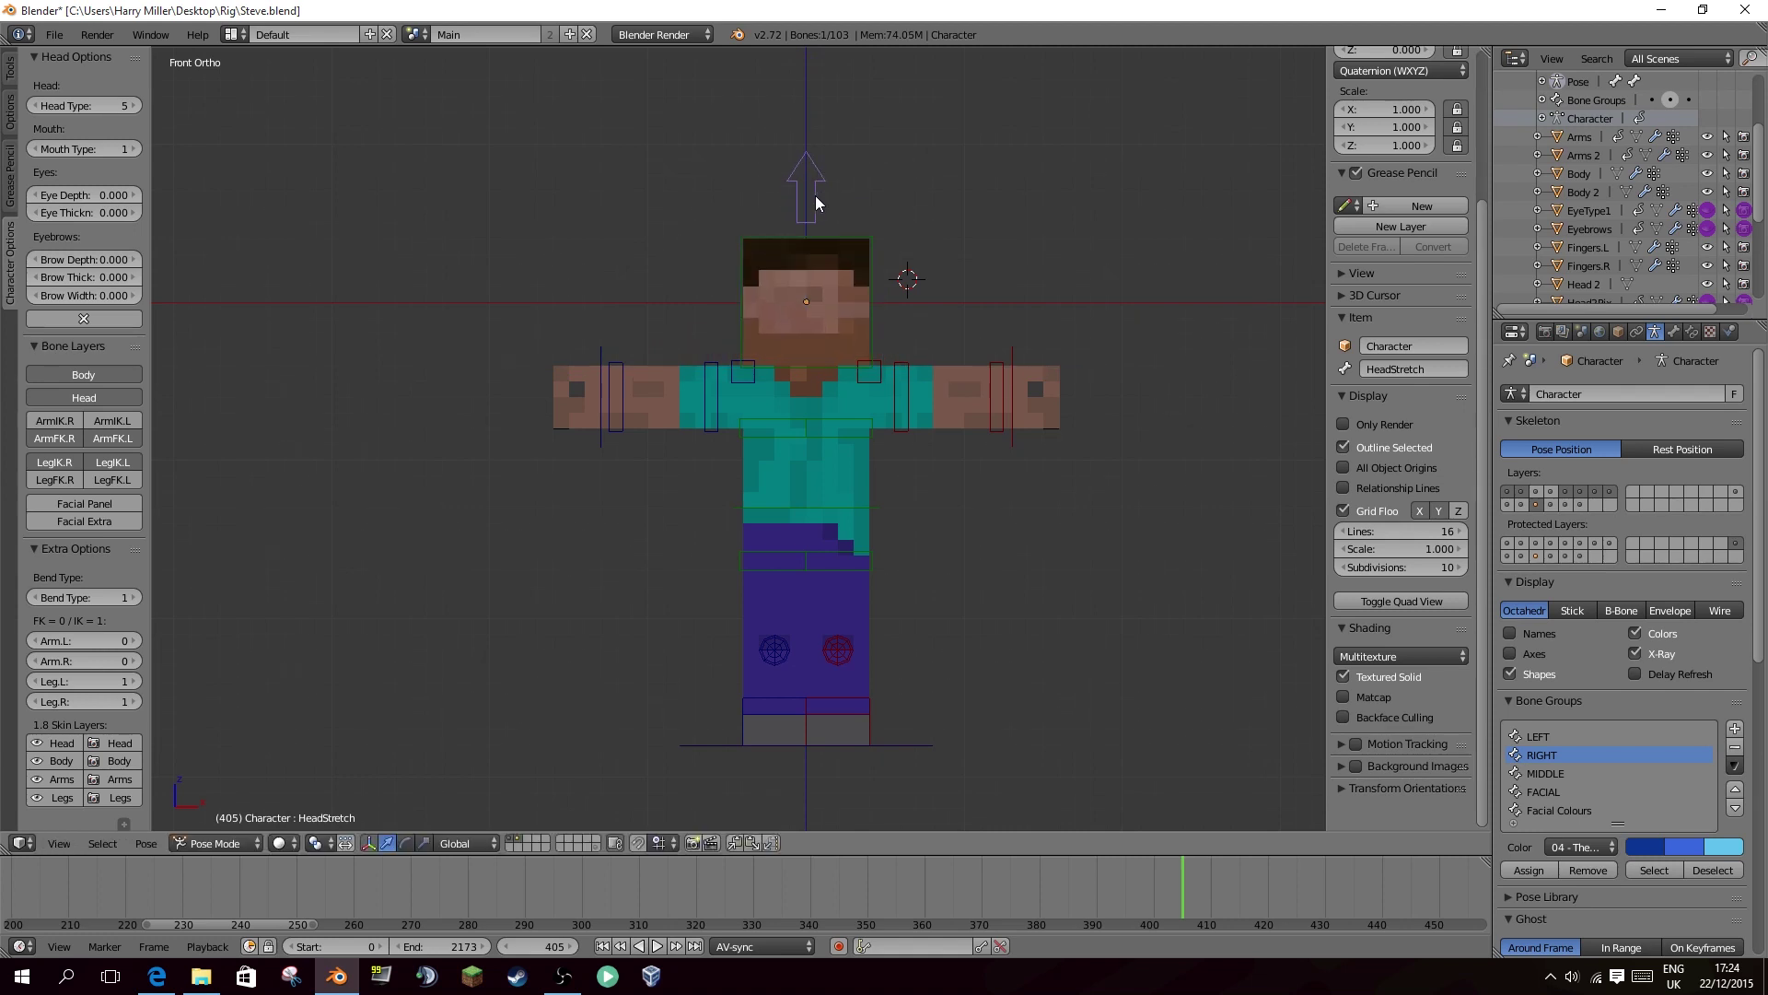
Deselect all bones and save again over Steve.blend, ending in front view.
{"action": "key", "text": "a"}
{"action": "scroll", "coordinate": [882, 224], "scroll_direction": "down", "scroll_amount": 3}
{"action": "key", "text": "ctrl+s"}
{"action": "left_click", "coordinate": [864, 221]}
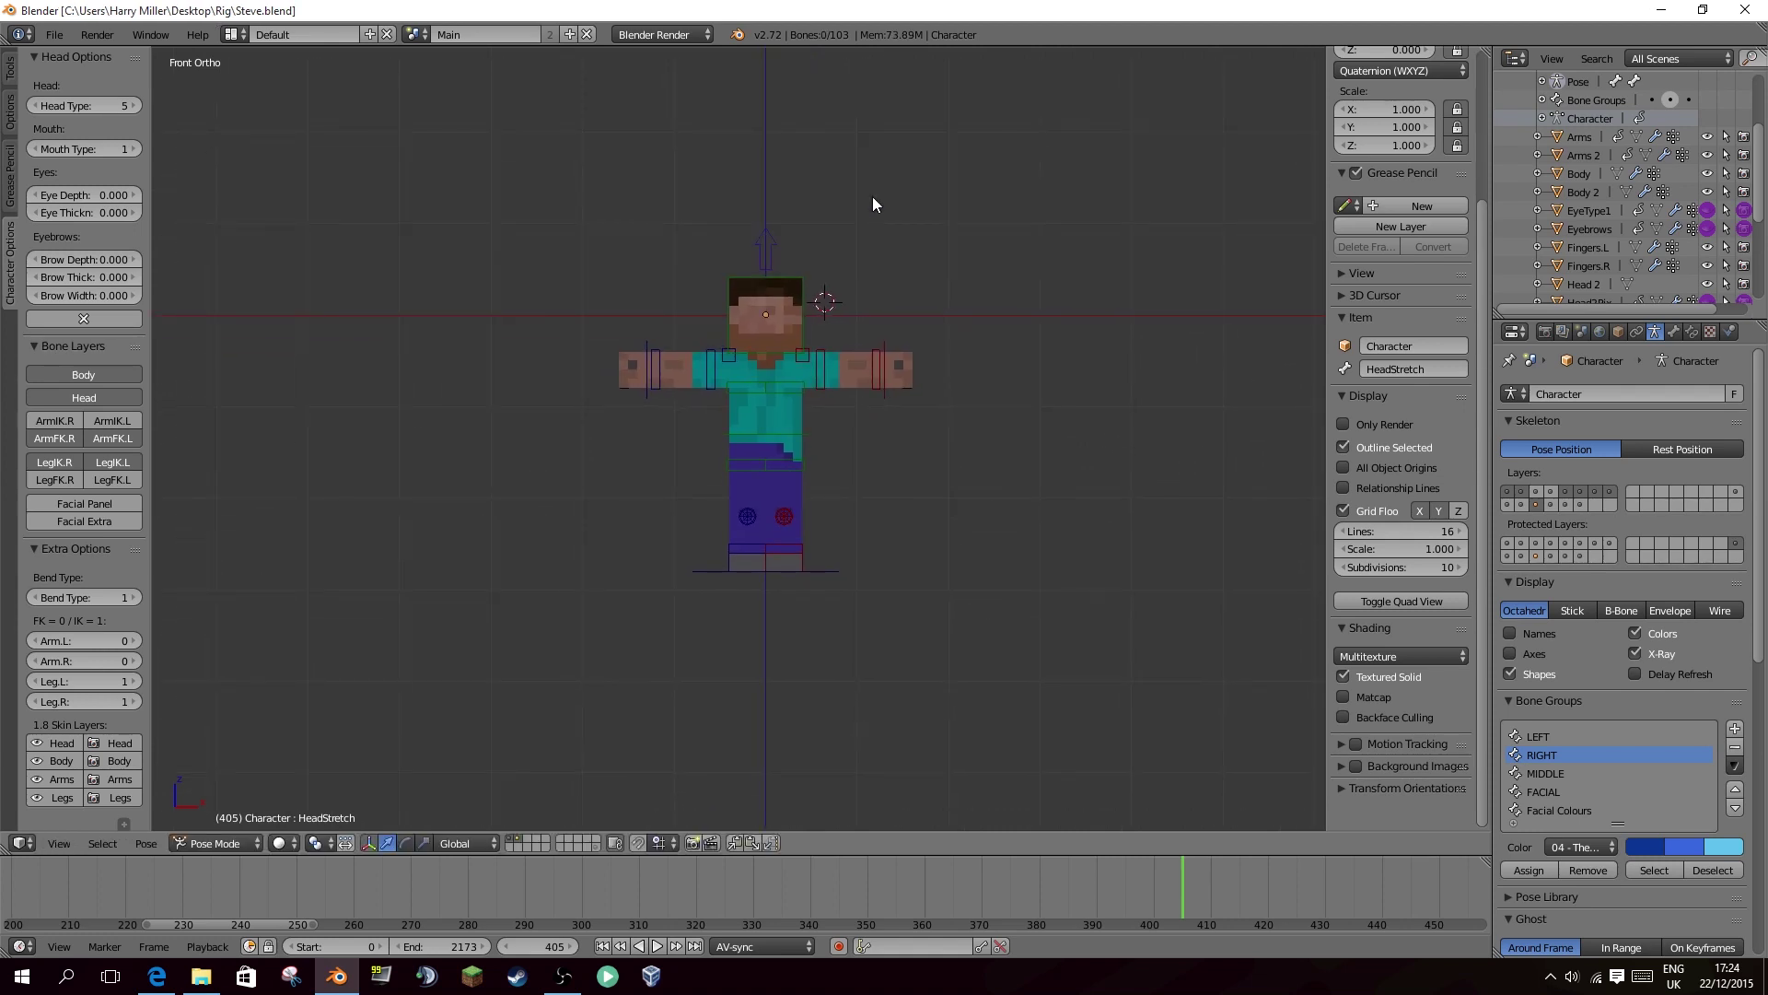
{"action": "scroll", "coordinate": [871, 197], "scroll_direction": "up", "scroll_amount": 1}
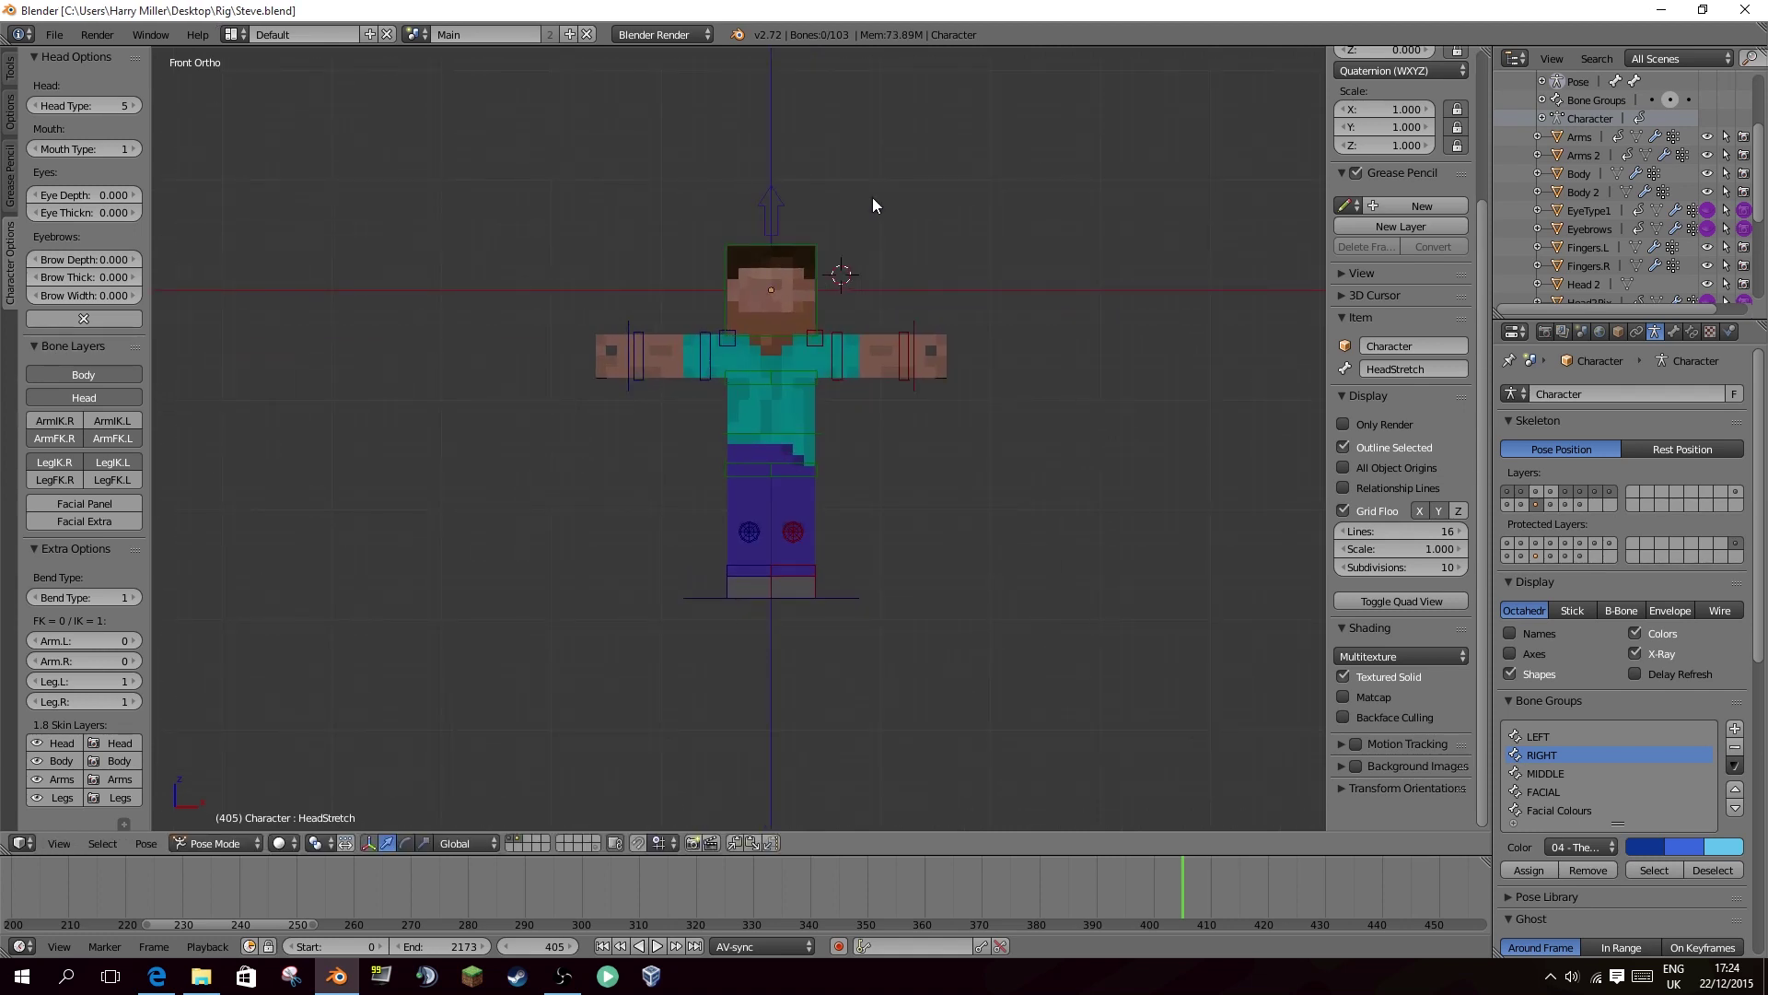
{"action": "middle_click_drag", "start_coordinate": [789, 306], "coordinate": [888, 341]}
{"action": "key", "text": "KP_1"}
{"action": "scroll", "coordinate": [884, 341], "scroll_direction": "up", "scroll_amount": 2}
{"action": "key", "text": "ctrl+s"}
{"action": "left_click", "coordinate": [906, 359]}
{"action": "key", "text": "ctrl+s"}
{"action": "left_click", "coordinate": [872, 344]}
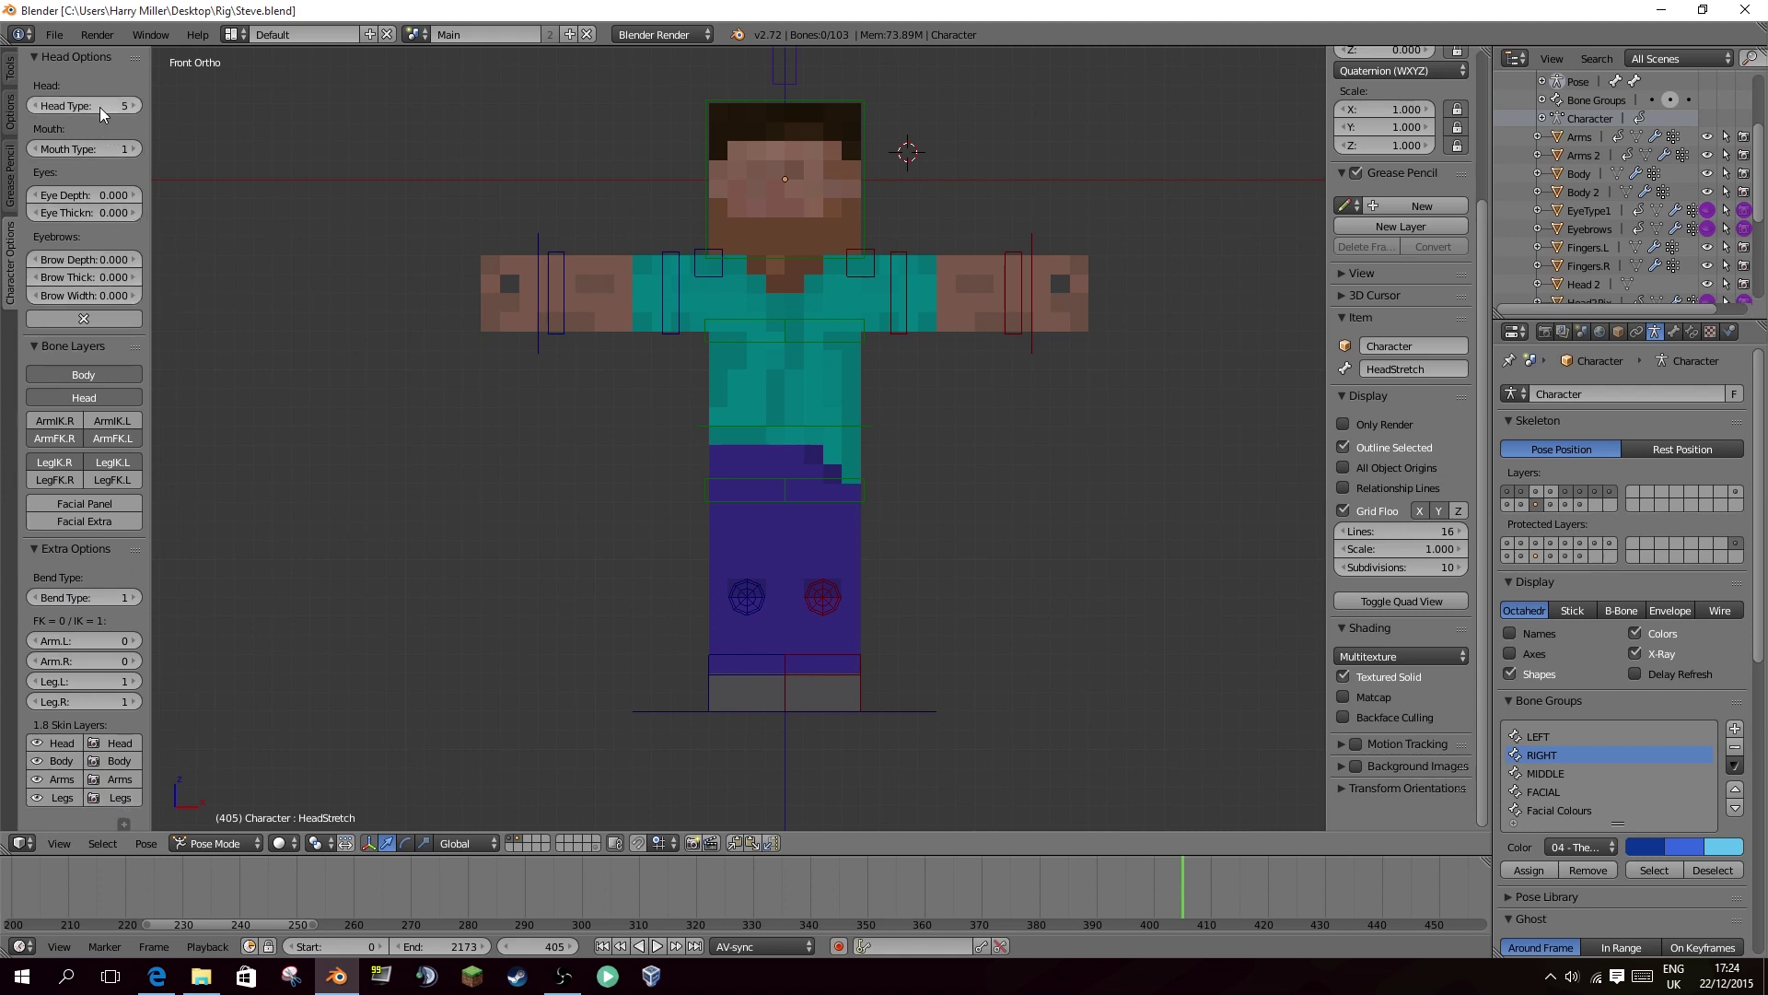
Set the character's head type to 1 and examine the head up close.
{"action": "left_click_drag", "start_coordinate": [98, 107], "coordinate": [33, 107]}
{"action": "middle_click_drag", "start_coordinate": [722, 212], "coordinate": [585, 226]}
{"action": "scroll", "coordinate": [590, 227], "scroll_direction": "up", "scroll_amount": 3}
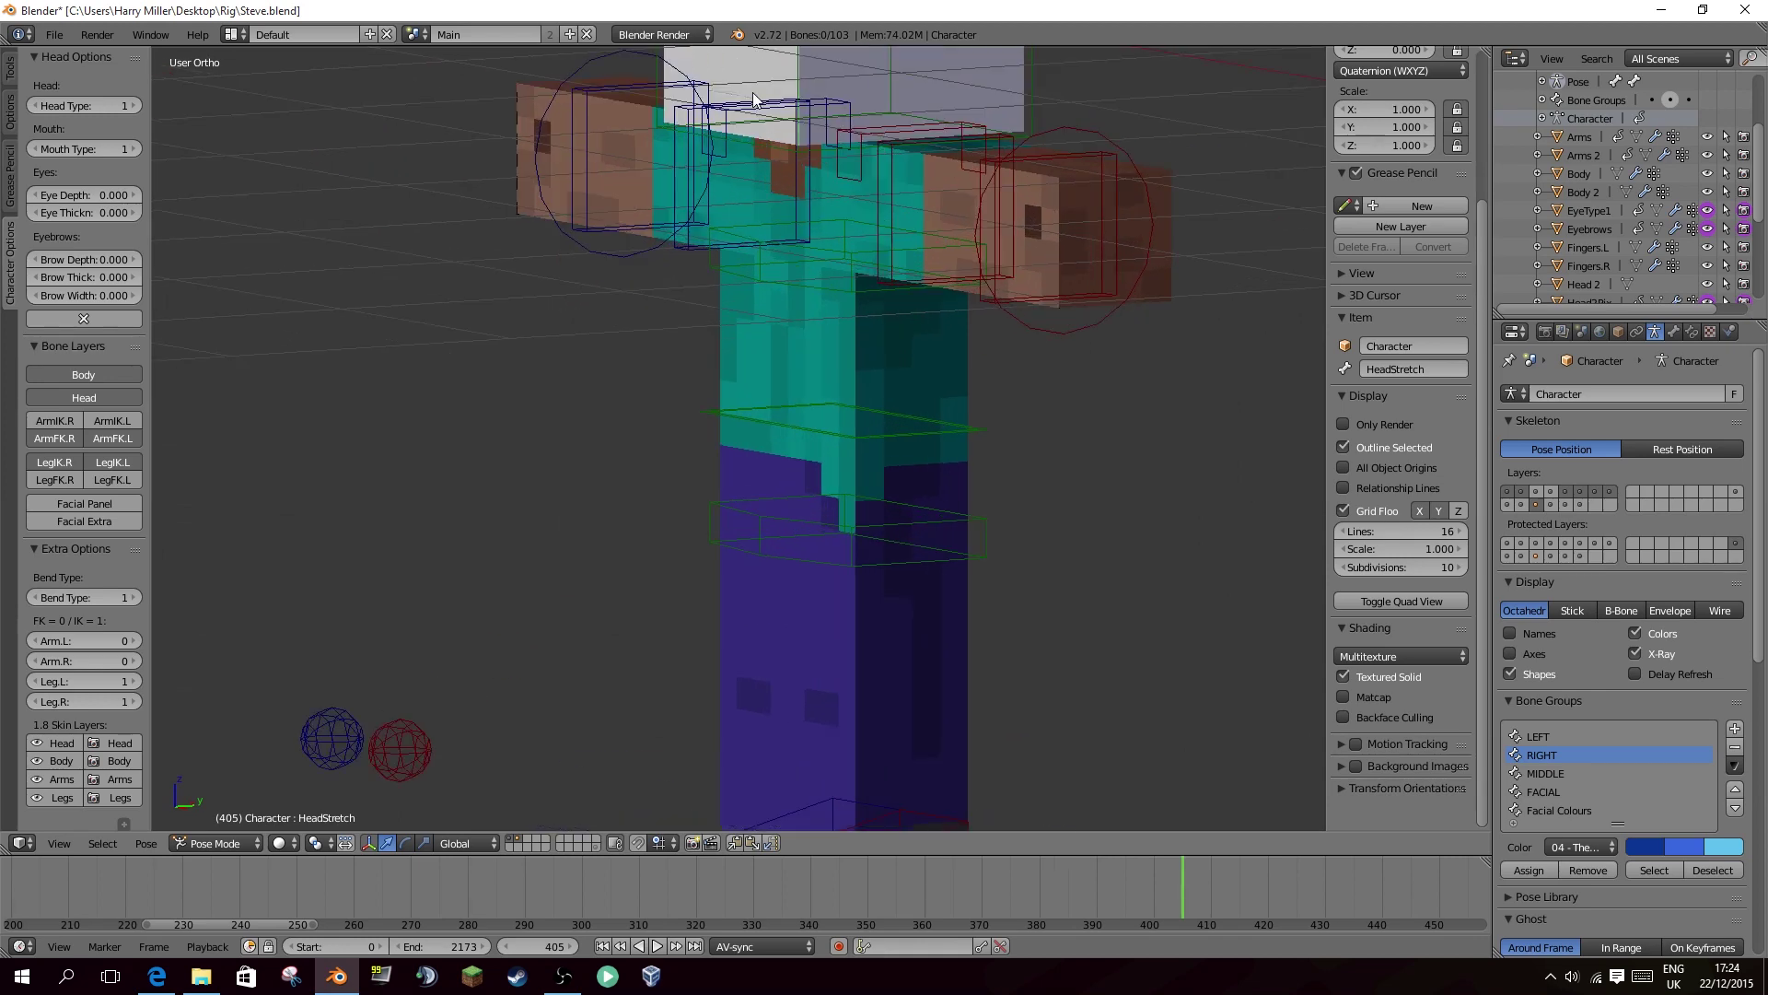
{"action": "middle_click_drag", "start_coordinate": [757, 95], "coordinate": [741, 405], "text": "shift"}
{"action": "scroll", "coordinate": [774, 343], "scroll_direction": "up", "scroll_amount": 3}
{"action": "middle_click_drag", "start_coordinate": [775, 341], "coordinate": [852, 339]}
{"action": "middle_click_drag", "start_coordinate": [869, 129], "coordinate": [843, 278], "text": "shift"}
{"action": "right_click", "coordinate": [844, 279]}
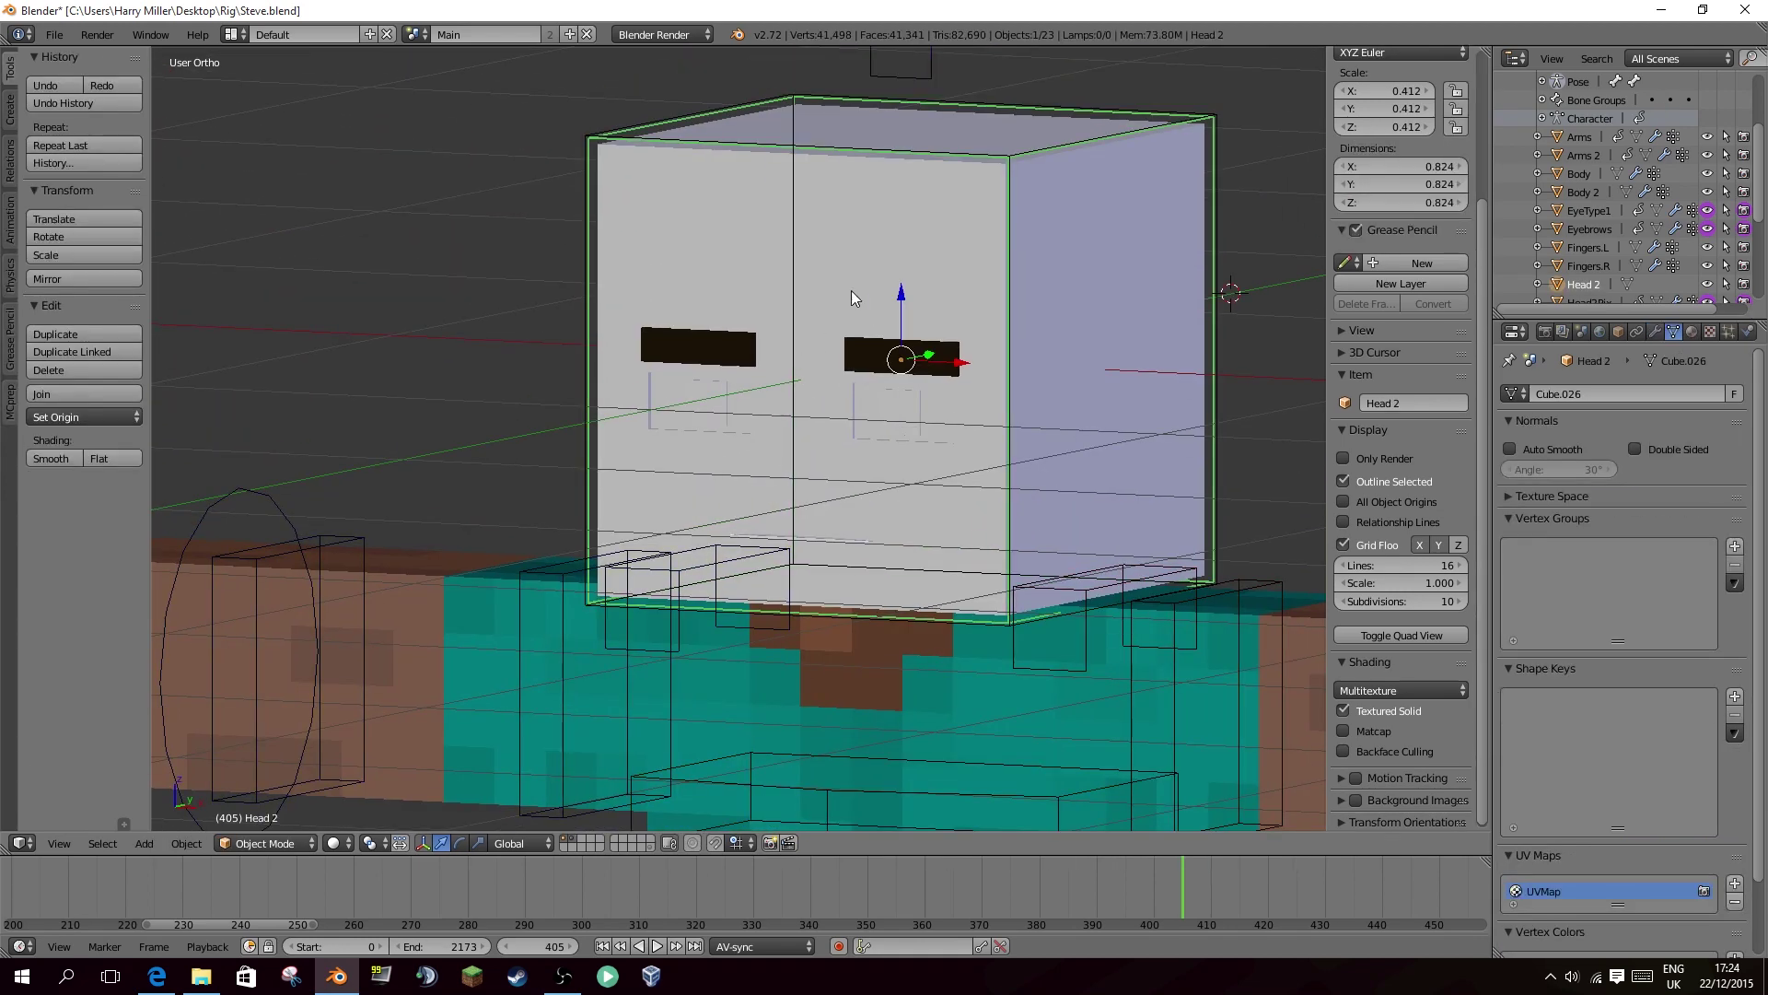
{"action": "right_click", "coordinate": [851, 290]}
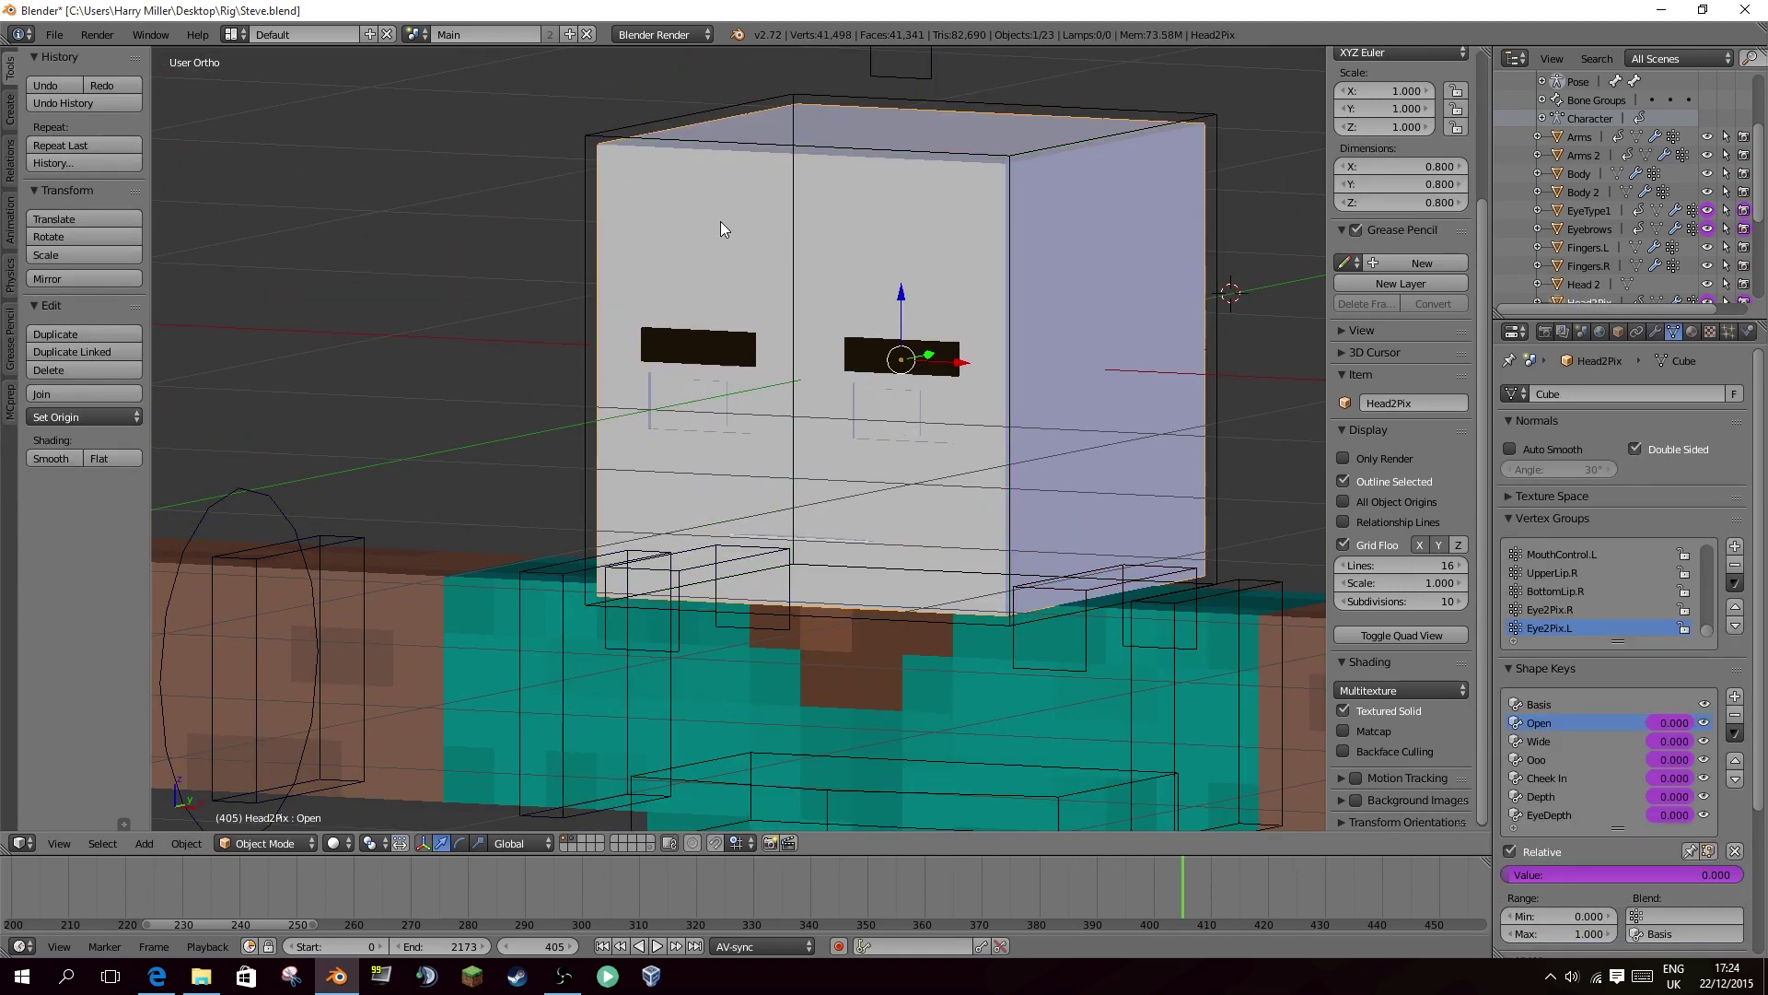
{"action": "right_click", "coordinate": [602, 232]}
{"action": "right_click", "coordinate": [534, 584]}
{"action": "right_click", "coordinate": [534, 578]}
Show the facial panel and extra facial bone layers around the character's head.
{"action": "scroll", "coordinate": [537, 573], "scroll_direction": "down", "scroll_amount": 4}
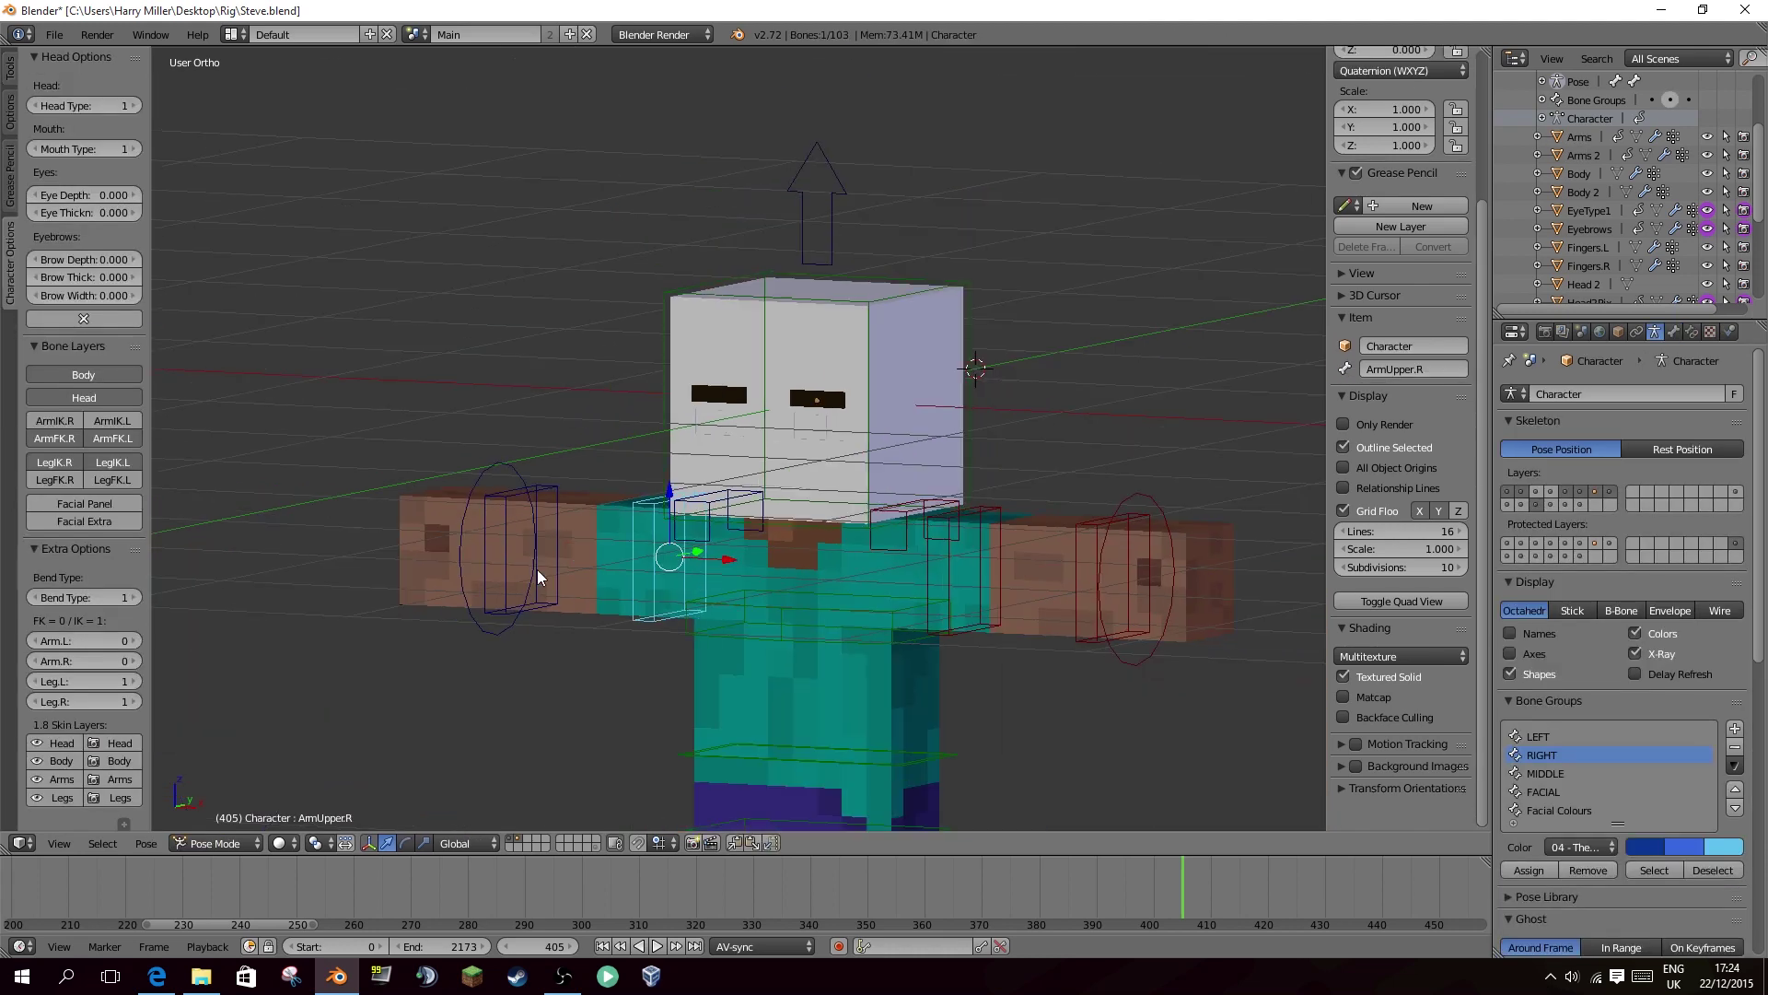
{"action": "middle_click_drag", "start_coordinate": [538, 569], "coordinate": [542, 519], "text": "shift"}
{"action": "middle_click_drag", "start_coordinate": [538, 433], "coordinate": [598, 412]}
{"action": "middle_click_drag", "start_coordinate": [887, 409], "coordinate": [709, 397]}
{"action": "scroll", "coordinate": [709, 398], "scroll_direction": "up", "scroll_amount": 4}
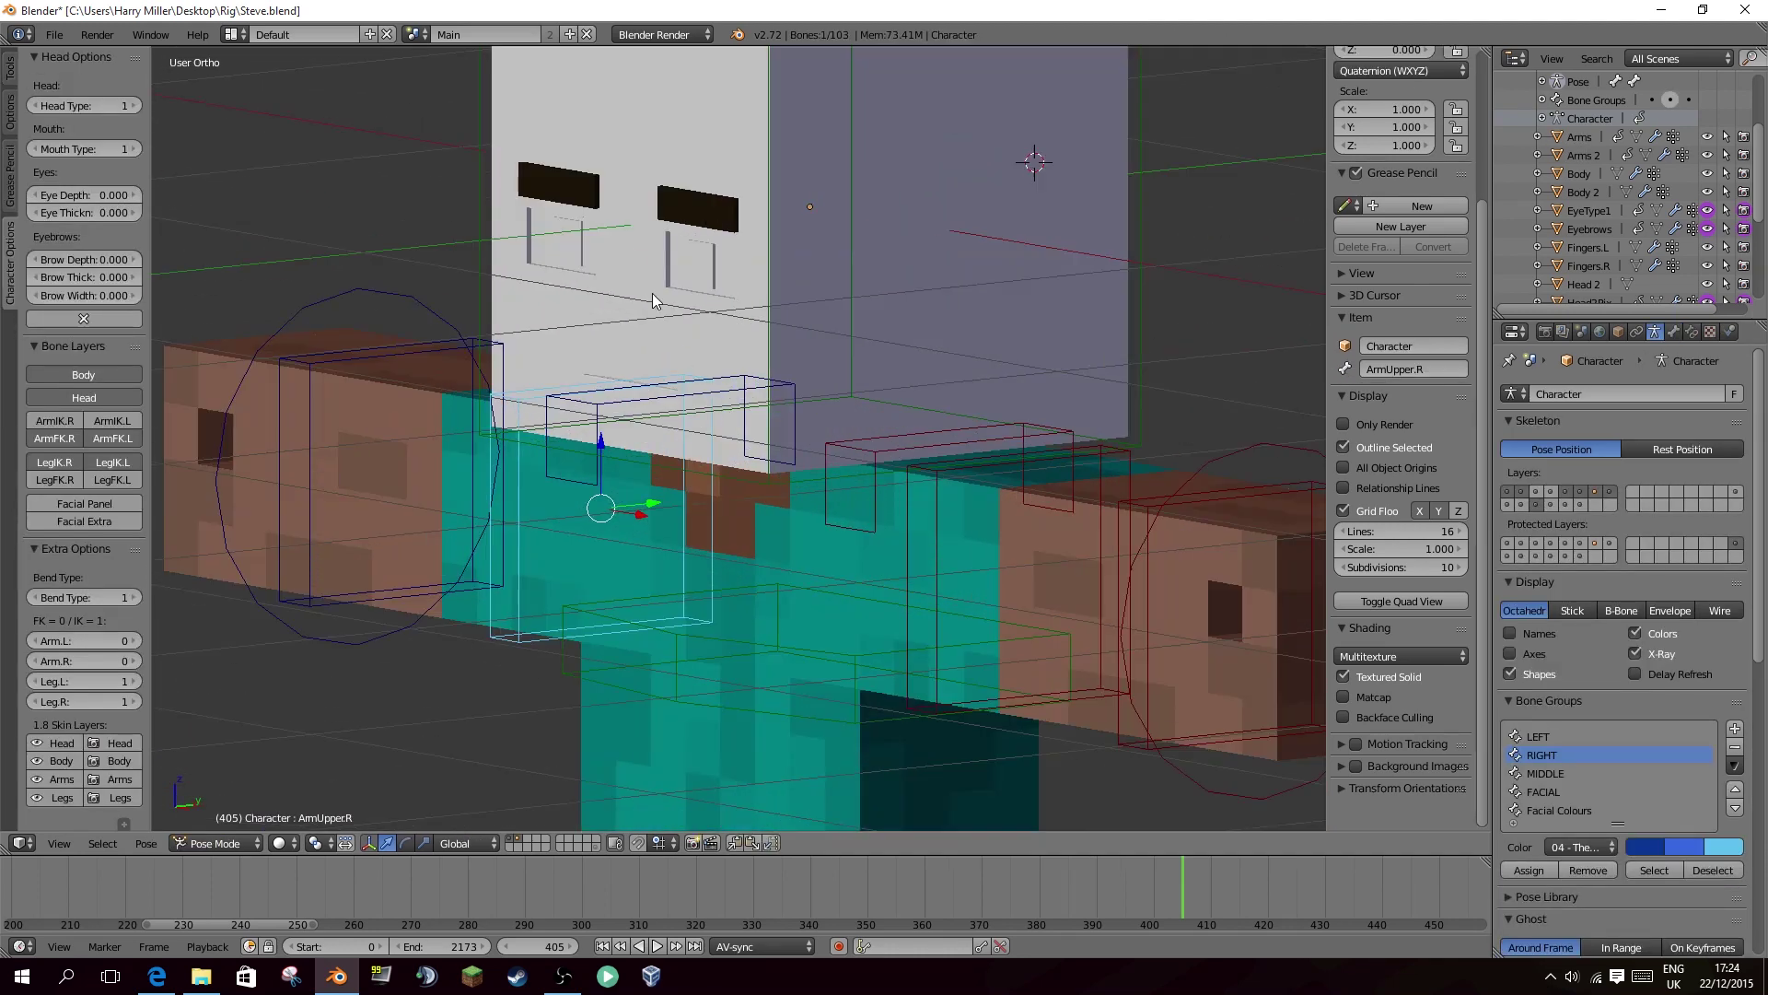
{"action": "middle_click_drag", "start_coordinate": [652, 293], "coordinate": [692, 362], "text": "shift"}
{"action": "scroll", "coordinate": [461, 424], "scroll_direction": "down", "scroll_amount": 2}
{"action": "left_click", "coordinate": [59, 505]}
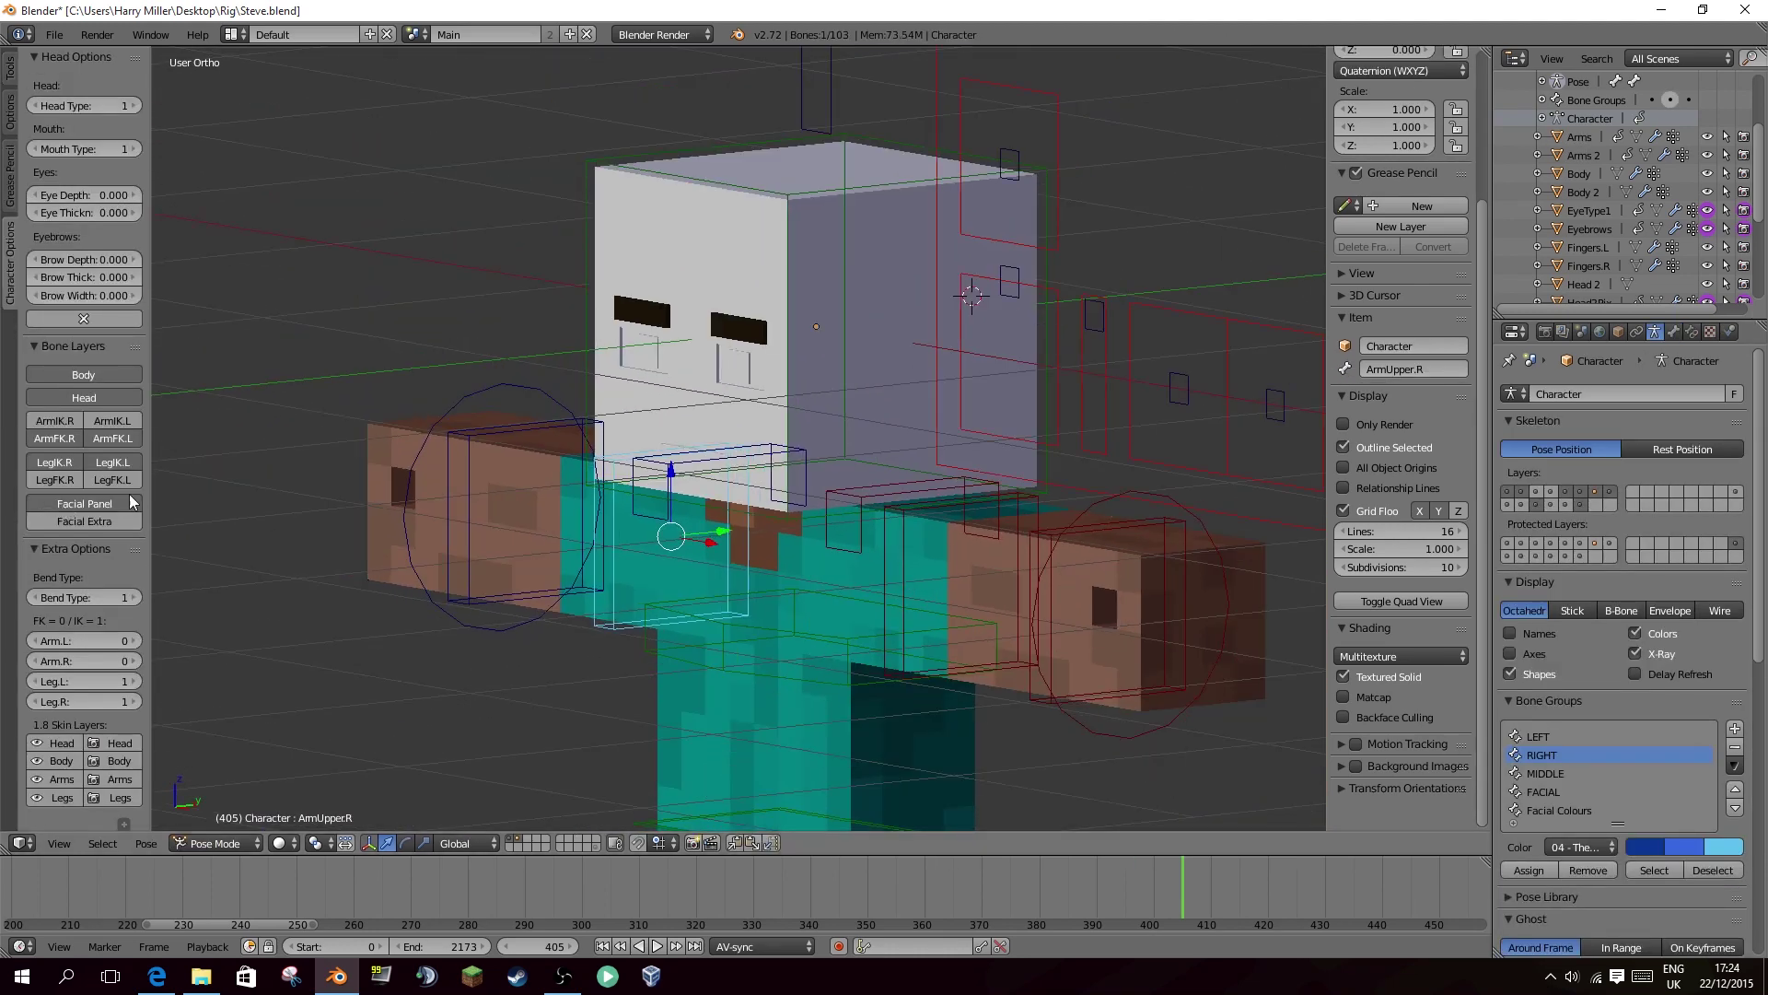
{"action": "left_click", "coordinate": [68, 521]}
{"action": "scroll", "coordinate": [766, 346], "scroll_direction": "down", "scroll_amount": 3}
{"action": "scroll", "coordinate": [927, 361], "scroll_direction": "up", "scroll_amount": 4}
Try out the face's control bones and select the UpperLip.M bone on the mouth.
{"action": "middle_click_drag", "start_coordinate": [766, 346], "coordinate": [700, 362]}
{"action": "right_click", "coordinate": [932, 356]}
{"action": "key", "text": "g"}
{"action": "left_click", "coordinate": [936, 418]}
{"action": "middle_click_drag", "start_coordinate": [684, 235], "coordinate": [759, 418]}
{"action": "right_click", "coordinate": [770, 458]}
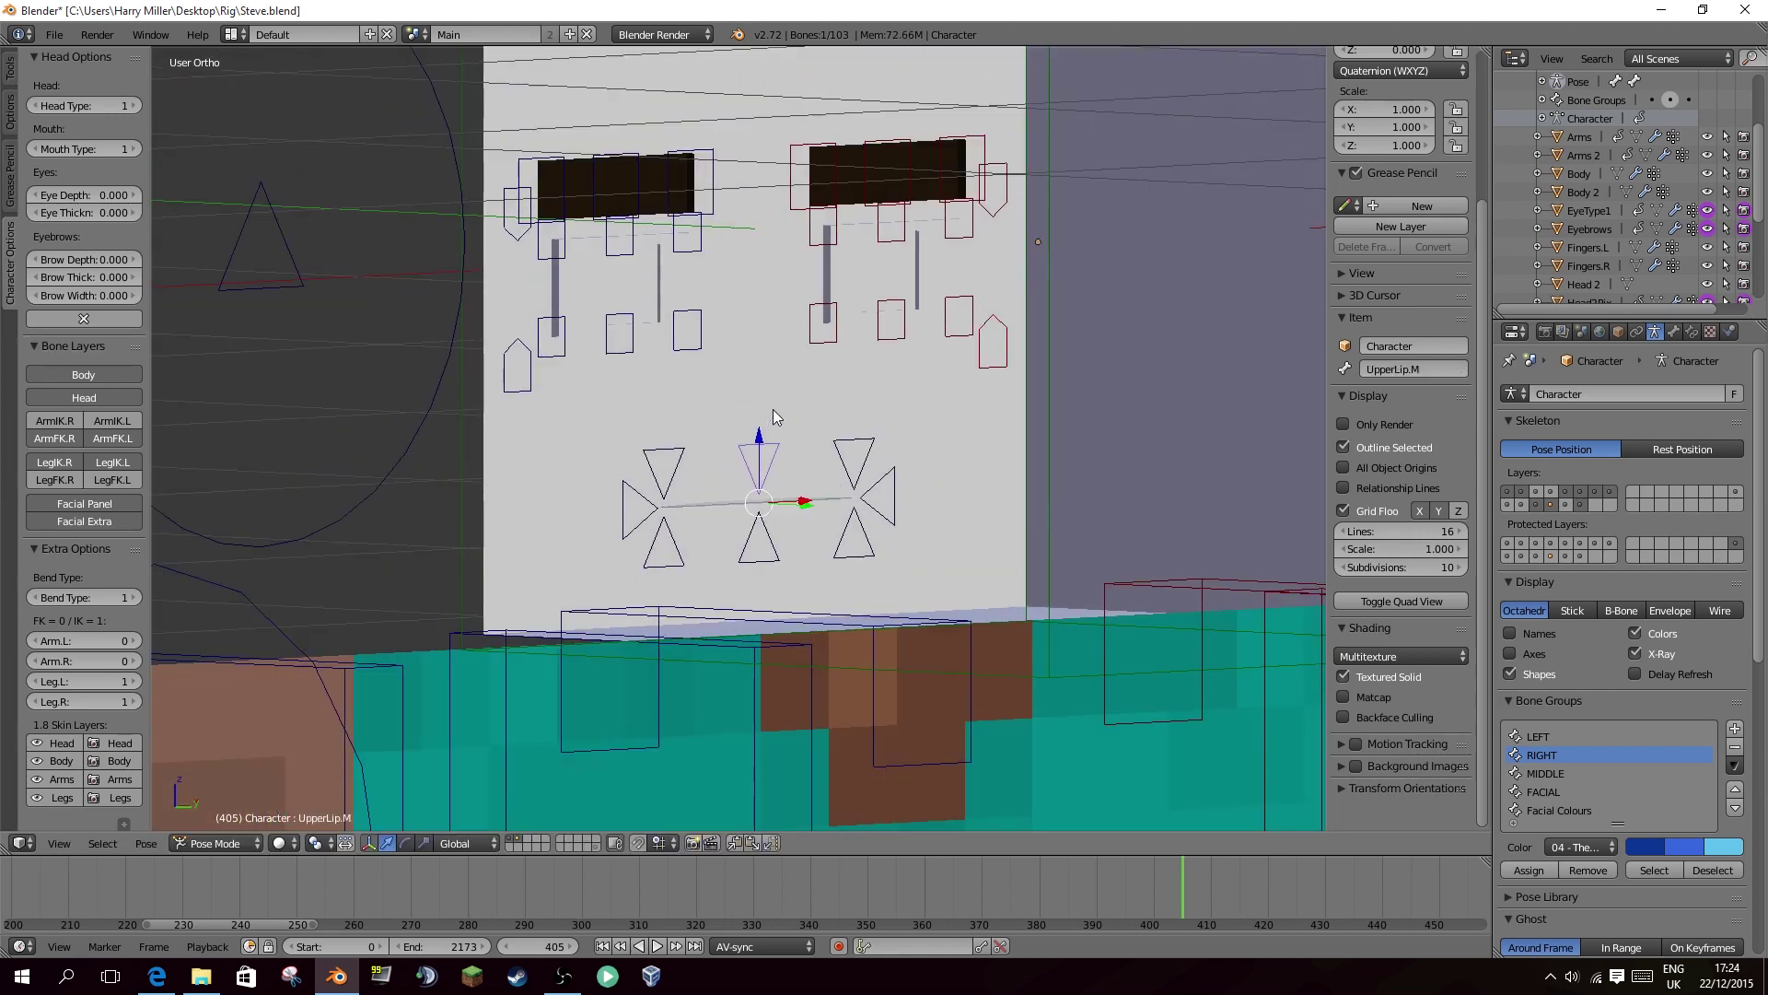
Try moving the EyebrowMid.L bone and deselect all bones.
{"action": "right_click", "coordinate": [875, 199]}
{"action": "key", "text": "g"}
{"action": "right_click", "coordinate": [811, 244]}
{"action": "key", "text": "a"}
{"action": "scroll", "coordinate": [531, 211], "scroll_direction": "down", "scroll_amount": 3}
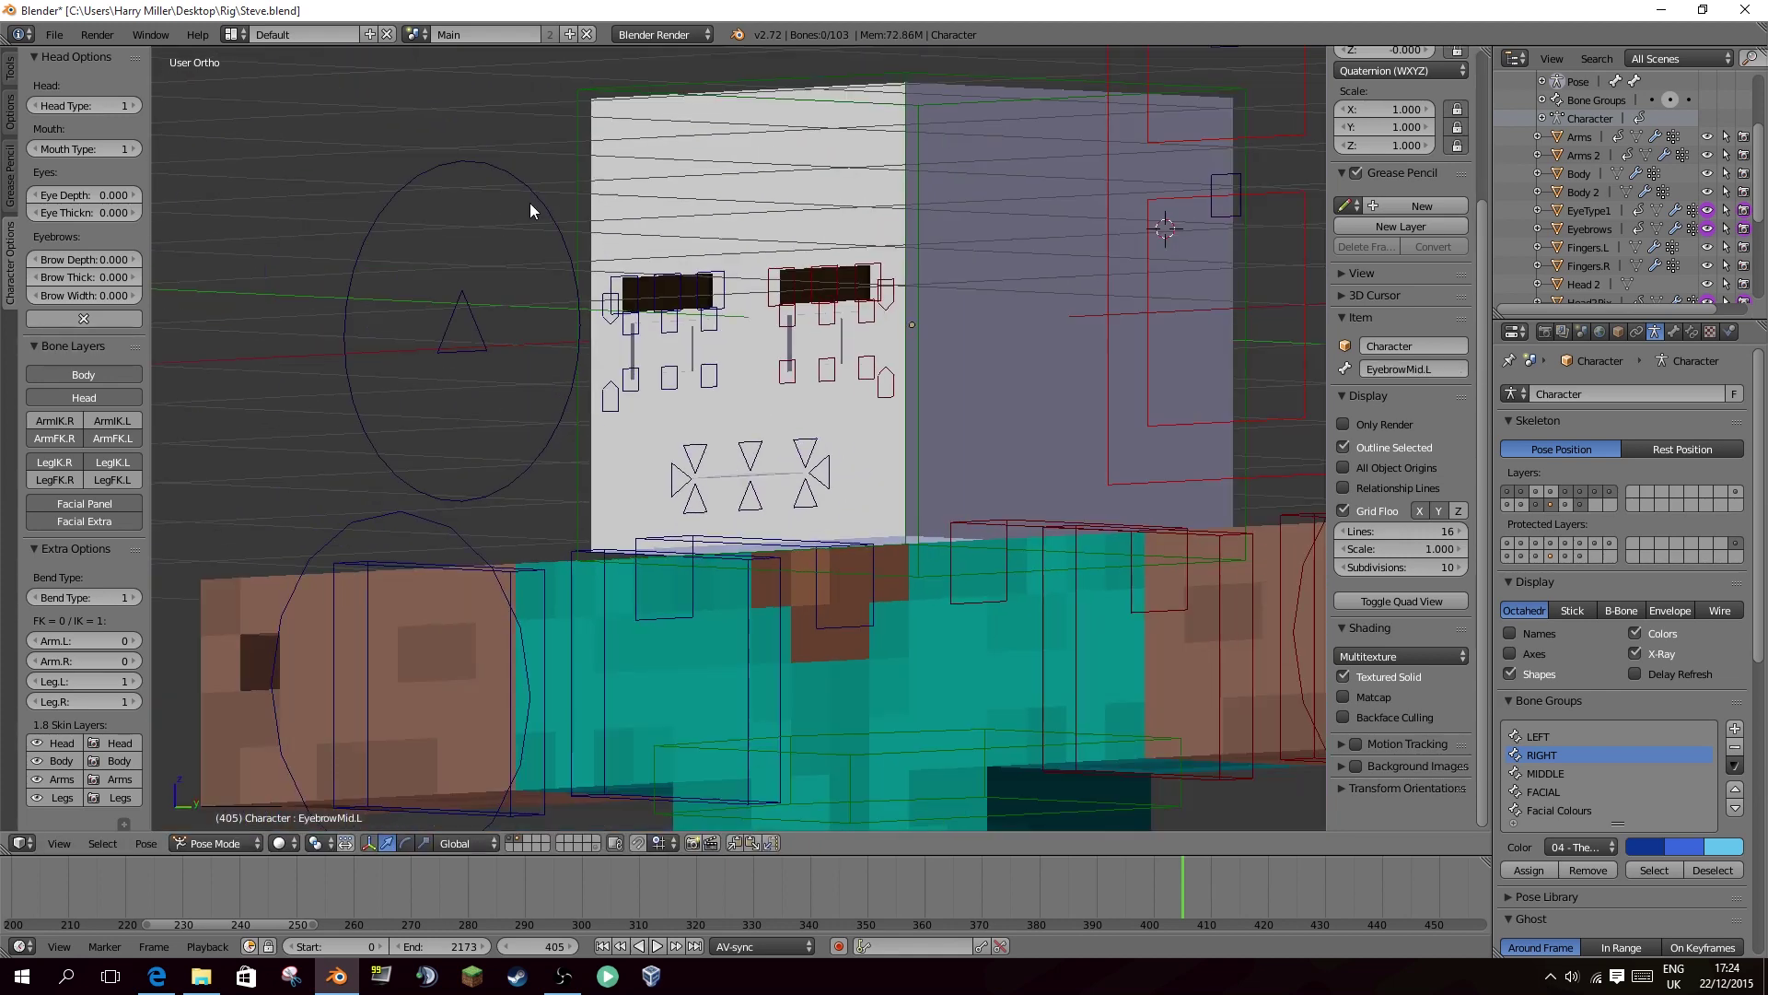
Switch the head type through 2, 3 and 4, viewing the head from different angles.
{"action": "left_click", "coordinate": [135, 105]}
{"action": "middle_click_drag", "start_coordinate": [420, 179], "coordinate": [744, 303]}
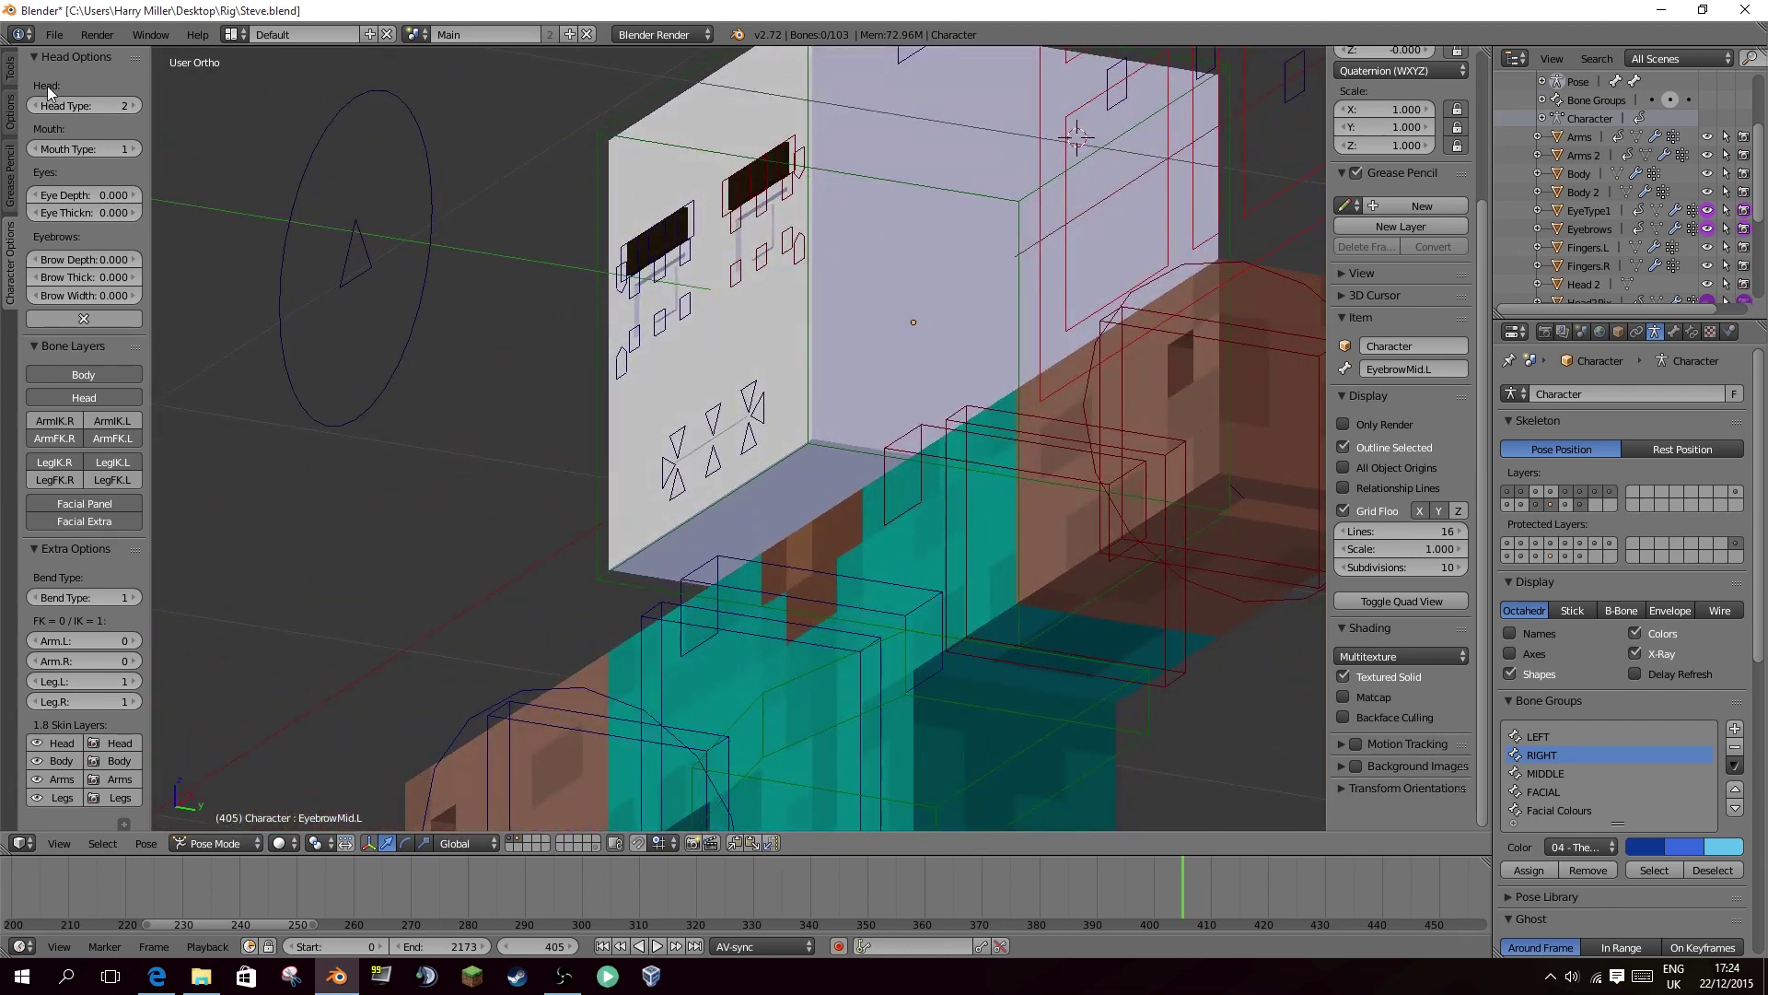
{"action": "left_click", "coordinate": [135, 106]}
{"action": "middle_click_drag", "start_coordinate": [635, 303], "coordinate": [599, 276]}
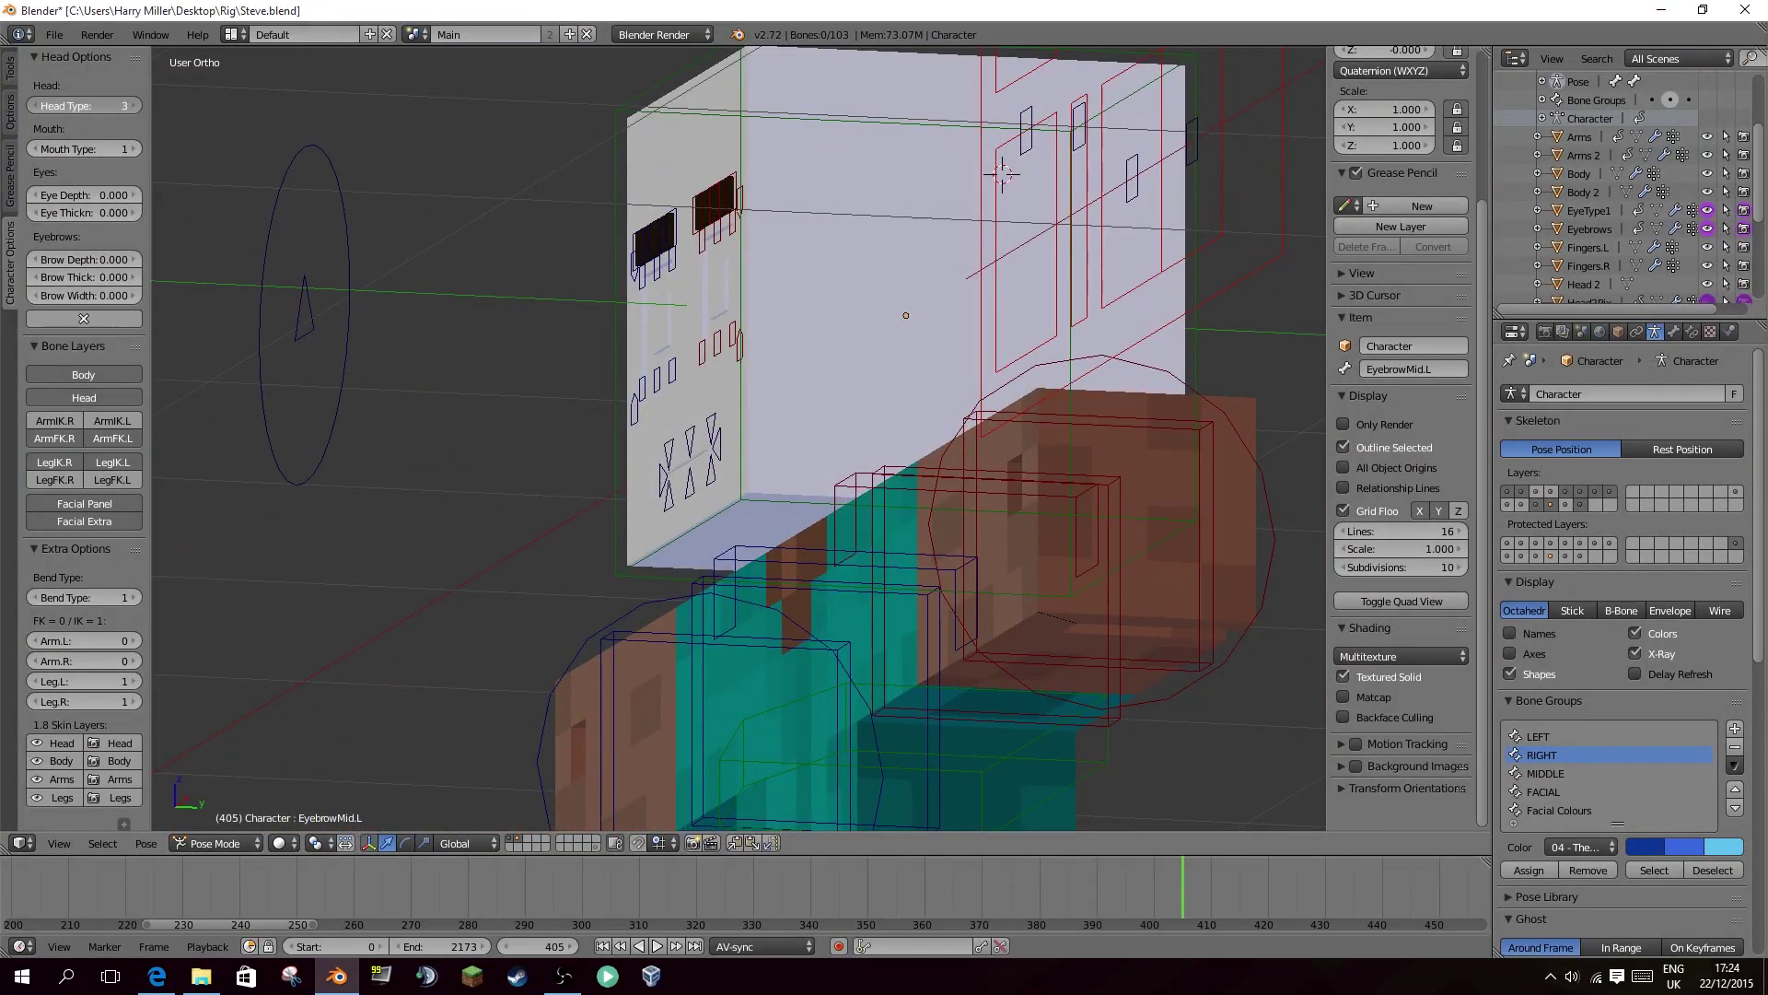
{"action": "left_click", "coordinate": [136, 106]}
{"action": "middle_click_drag", "start_coordinate": [693, 221], "coordinate": [752, 224]}
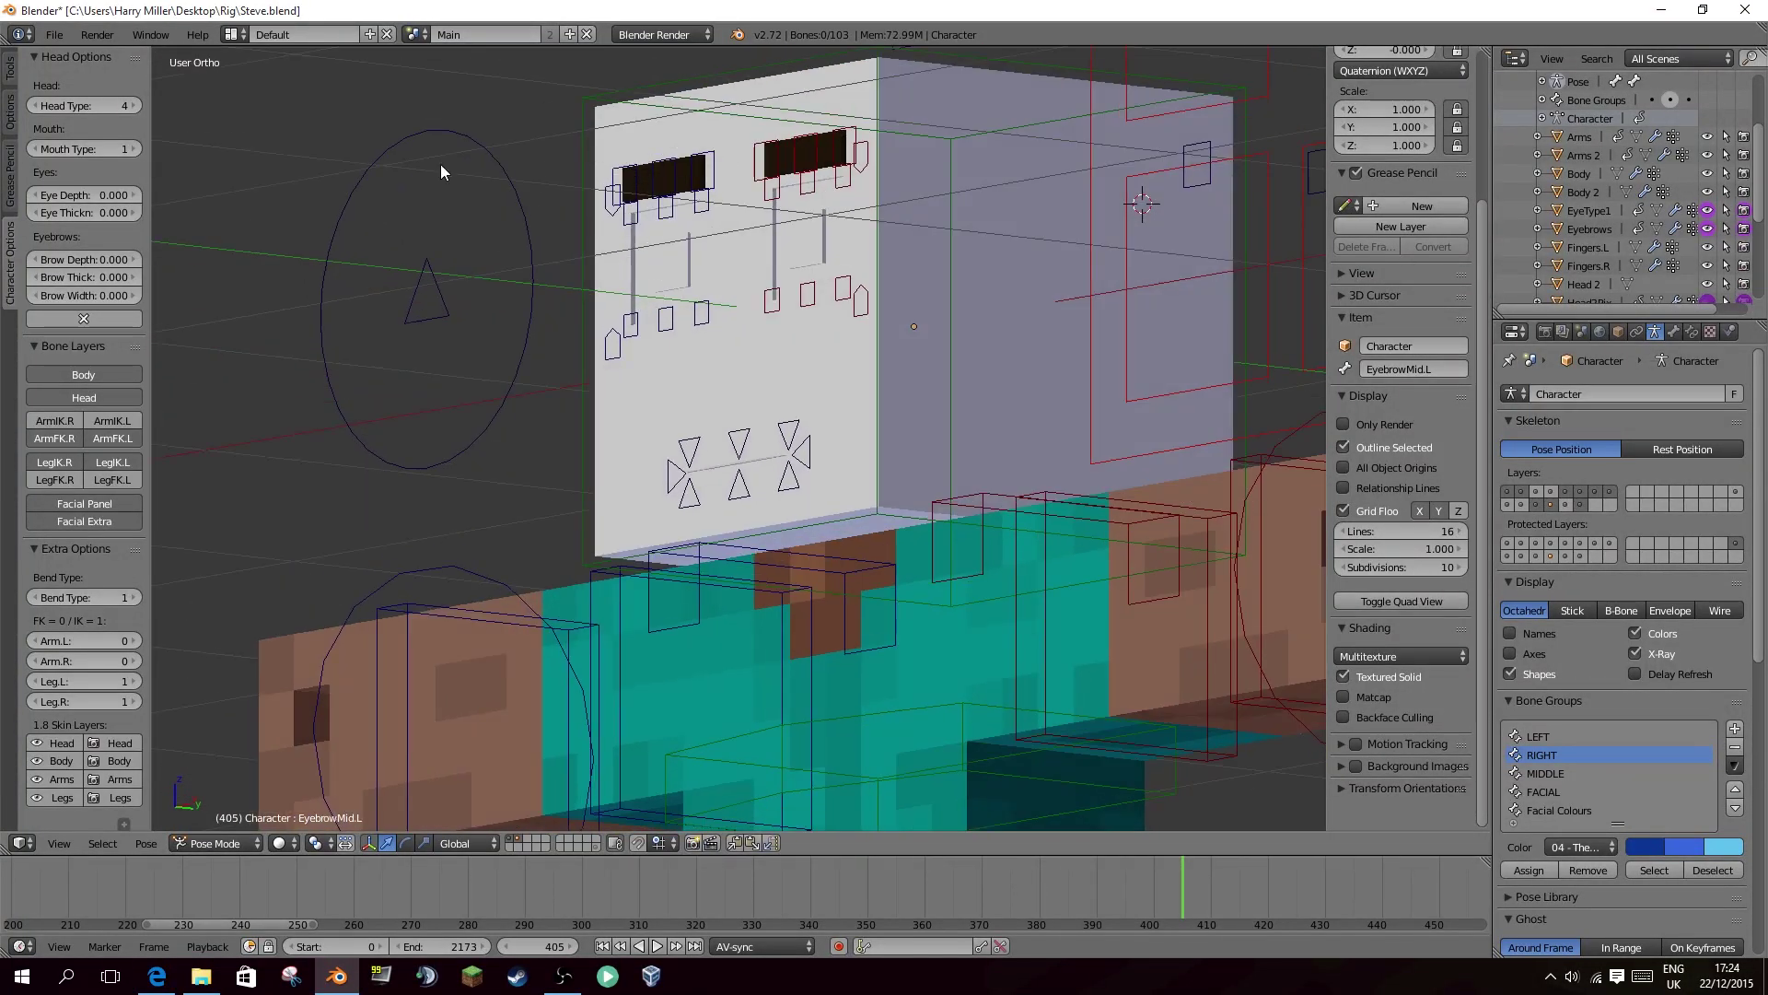
Switch the head type to 5 and 6, viewing the head from different angles.
{"action": "left_click", "coordinate": [136, 106]}
{"action": "middle_click_drag", "start_coordinate": [872, 446], "coordinate": [843, 283]}
{"action": "scroll", "coordinate": [843, 284], "scroll_direction": "down", "scroll_amount": 2}
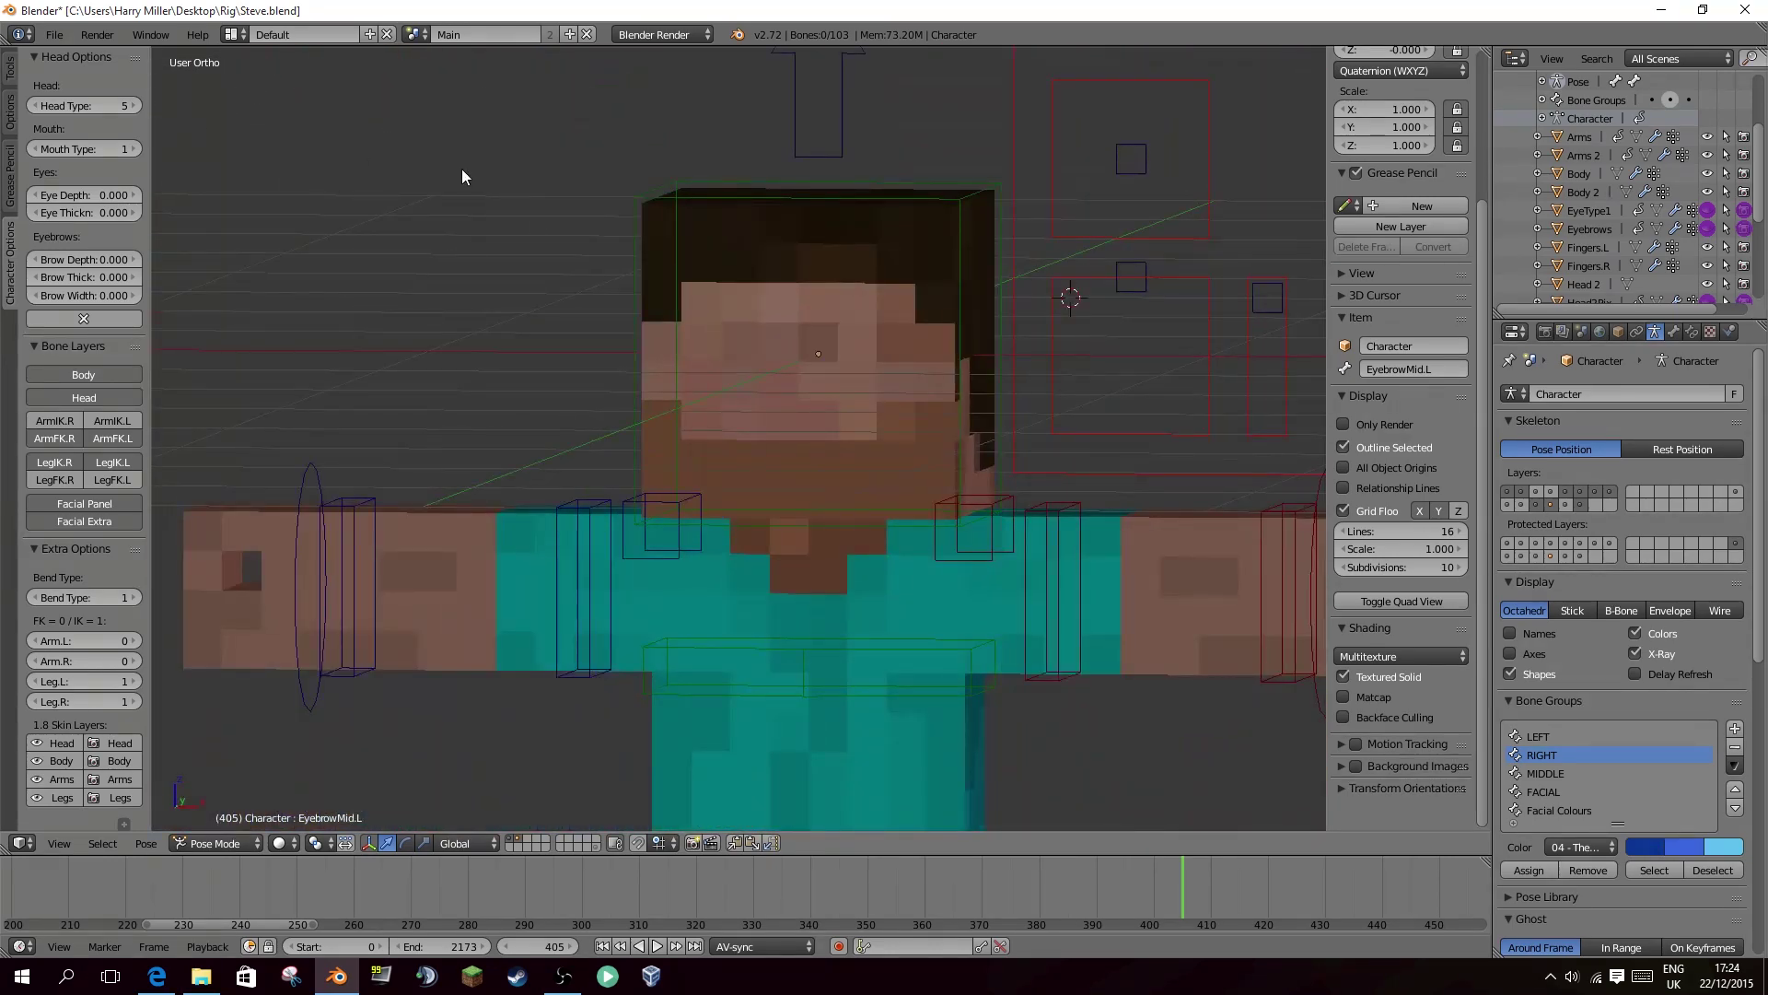
{"action": "middle_click_drag", "start_coordinate": [462, 176], "coordinate": [265, 160]}
{"action": "left_click", "coordinate": [130, 107]}
{"action": "scroll", "coordinate": [770, 428], "scroll_direction": "up", "scroll_amount": 4}
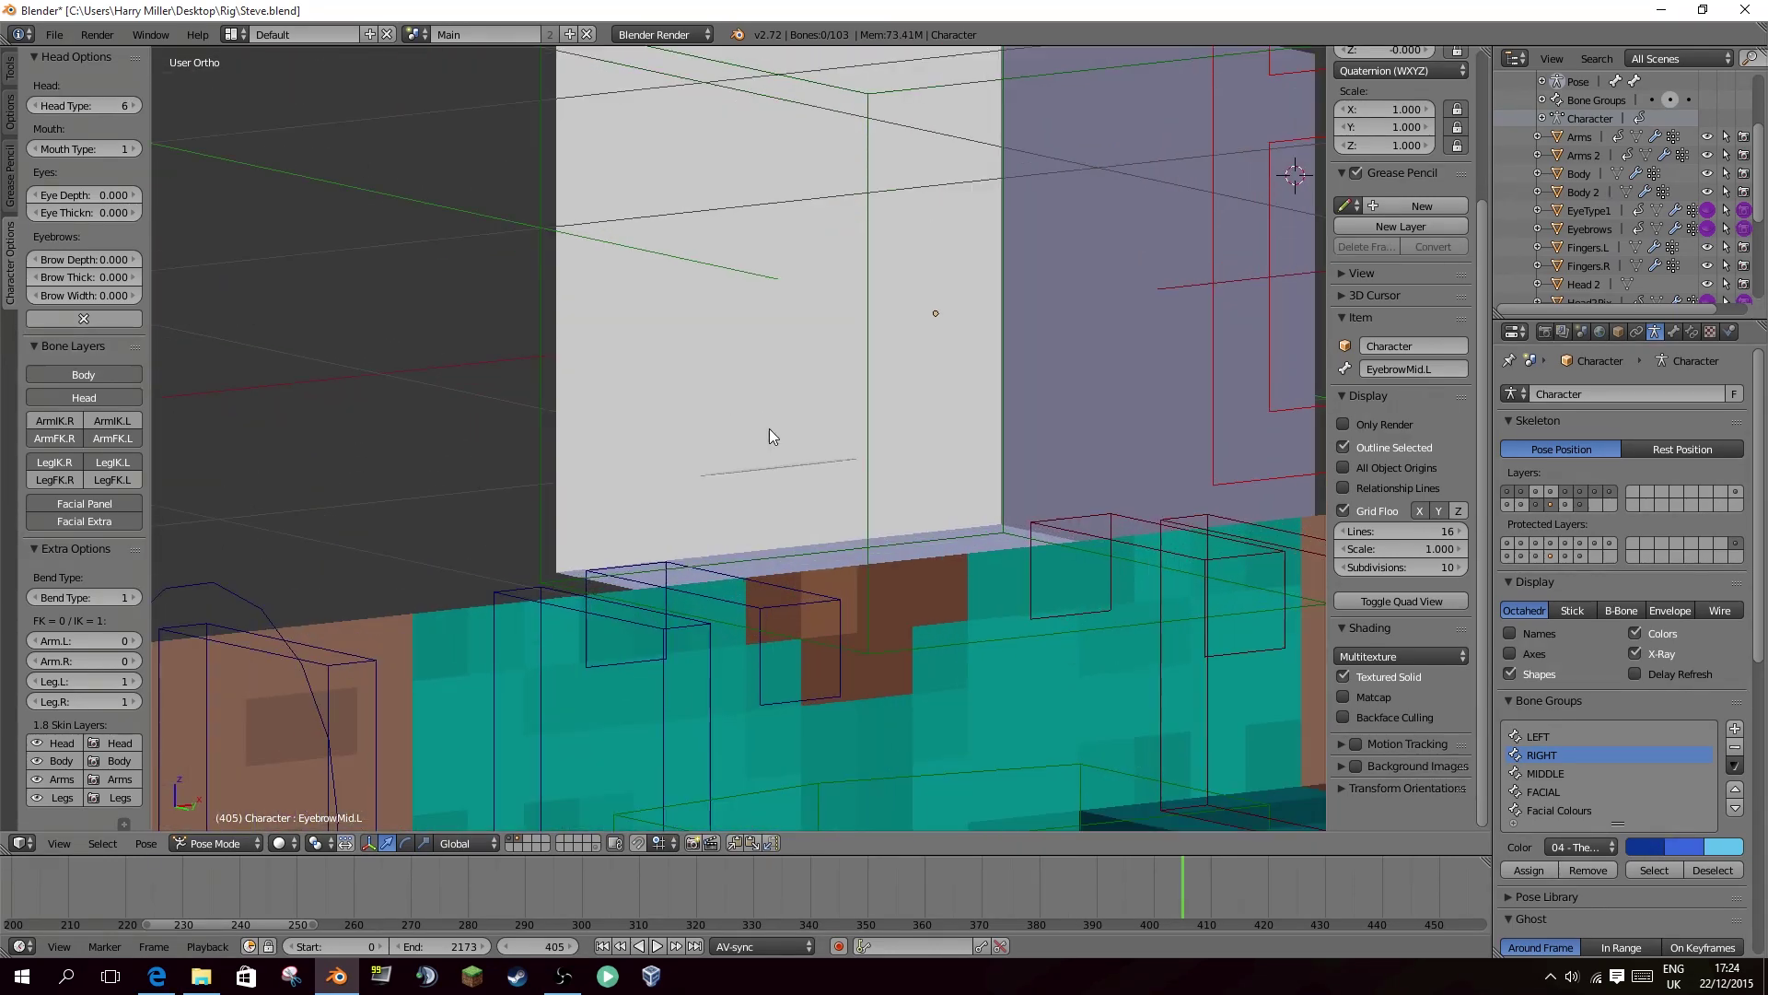
{"action": "scroll", "coordinate": [803, 446], "scroll_direction": "down", "scroll_amount": 6}
Select the MouthMain bone beside the head and set the head type to 3.
{"action": "right_click", "coordinate": [984, 330]}
{"action": "right_click", "coordinate": [983, 330]}
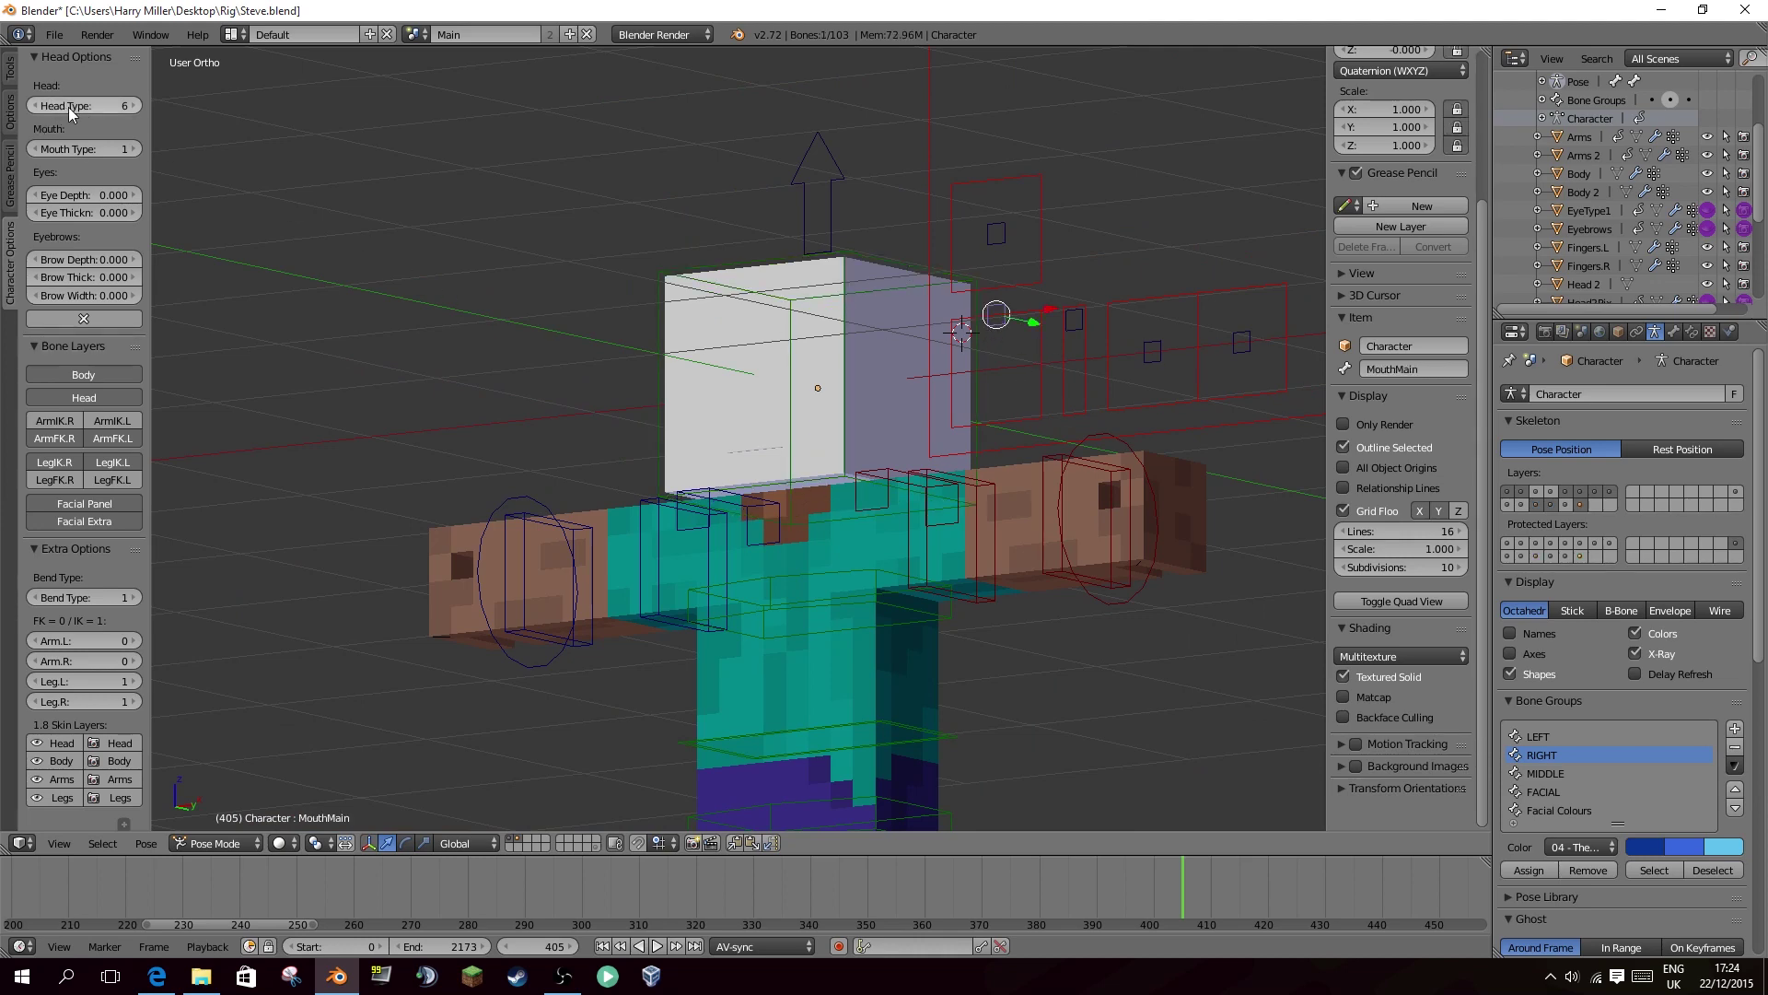
{"action": "middle_click_drag", "start_coordinate": [592, 308], "coordinate": [679, 332]}
{"action": "scroll", "coordinate": [754, 340], "scroll_direction": "up", "scroll_amount": 3}
{"action": "middle_click_drag", "start_coordinate": [955, 371], "coordinate": [799, 358], "text": "shift"}
{"action": "left_click", "coordinate": [42, 106]}
{"action": "left_click", "coordinate": [42, 106]}
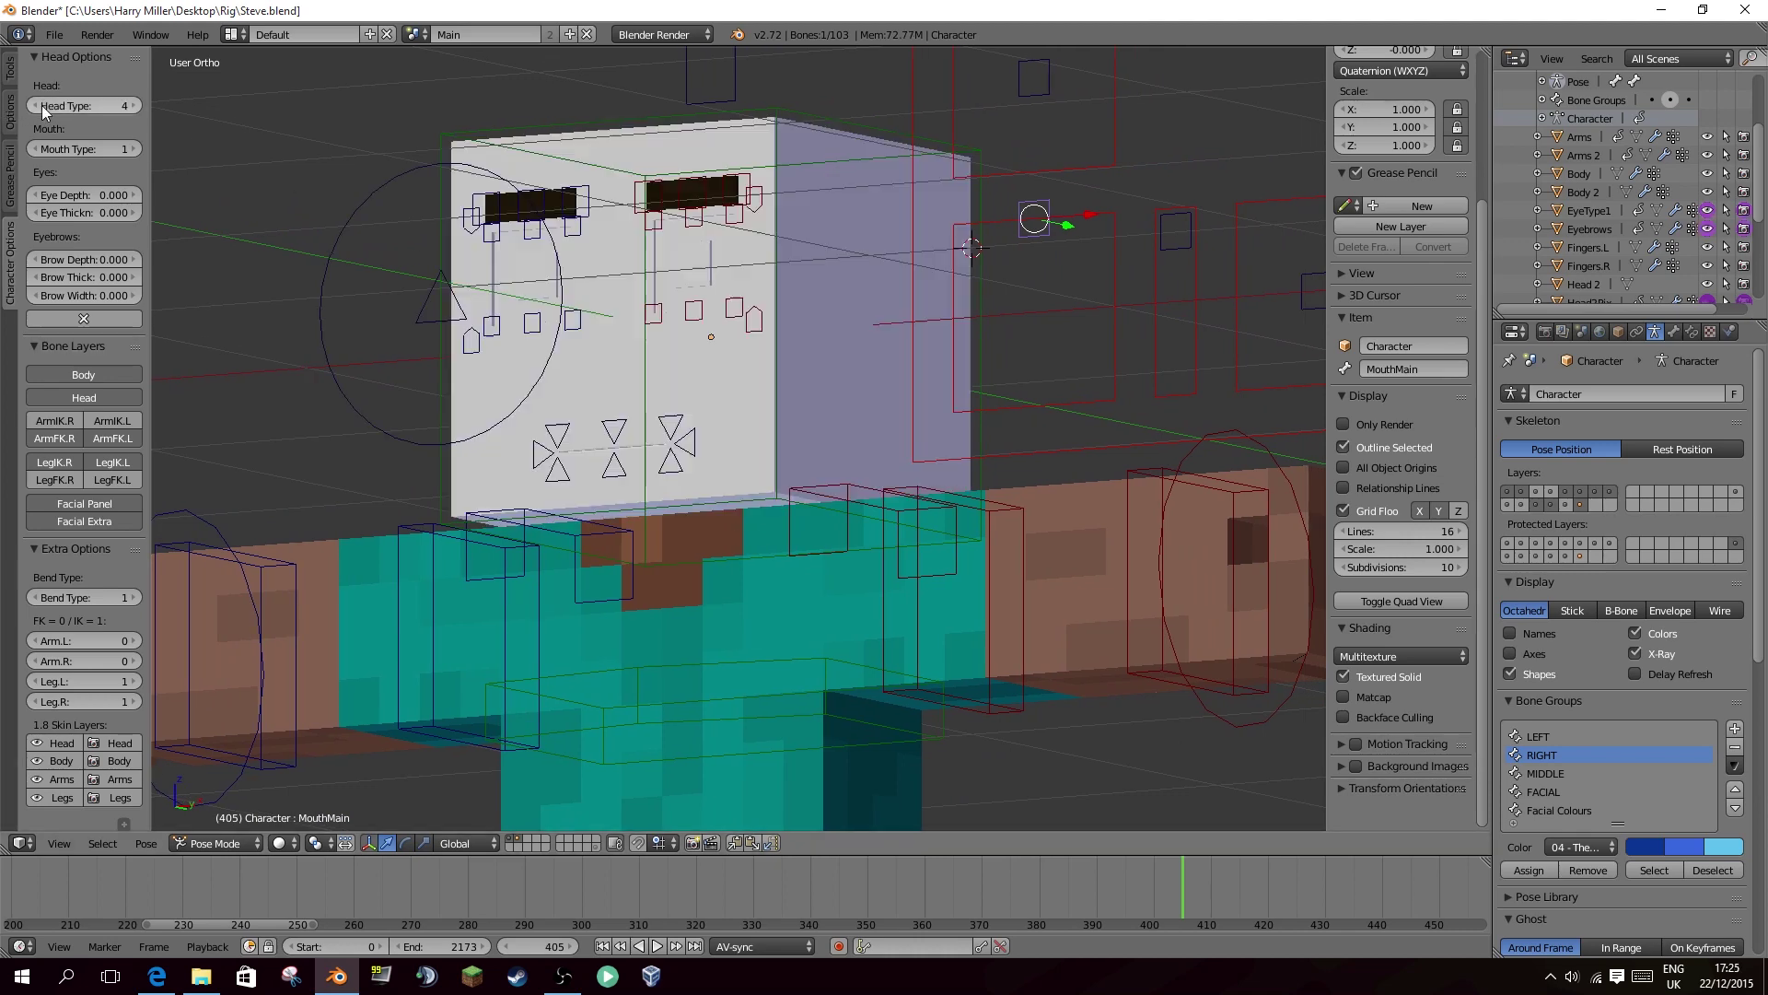
{"action": "left_click", "coordinate": [43, 106]}
{"action": "left_click", "coordinate": [42, 106]}
{"action": "left_click", "coordinate": [124, 105]}
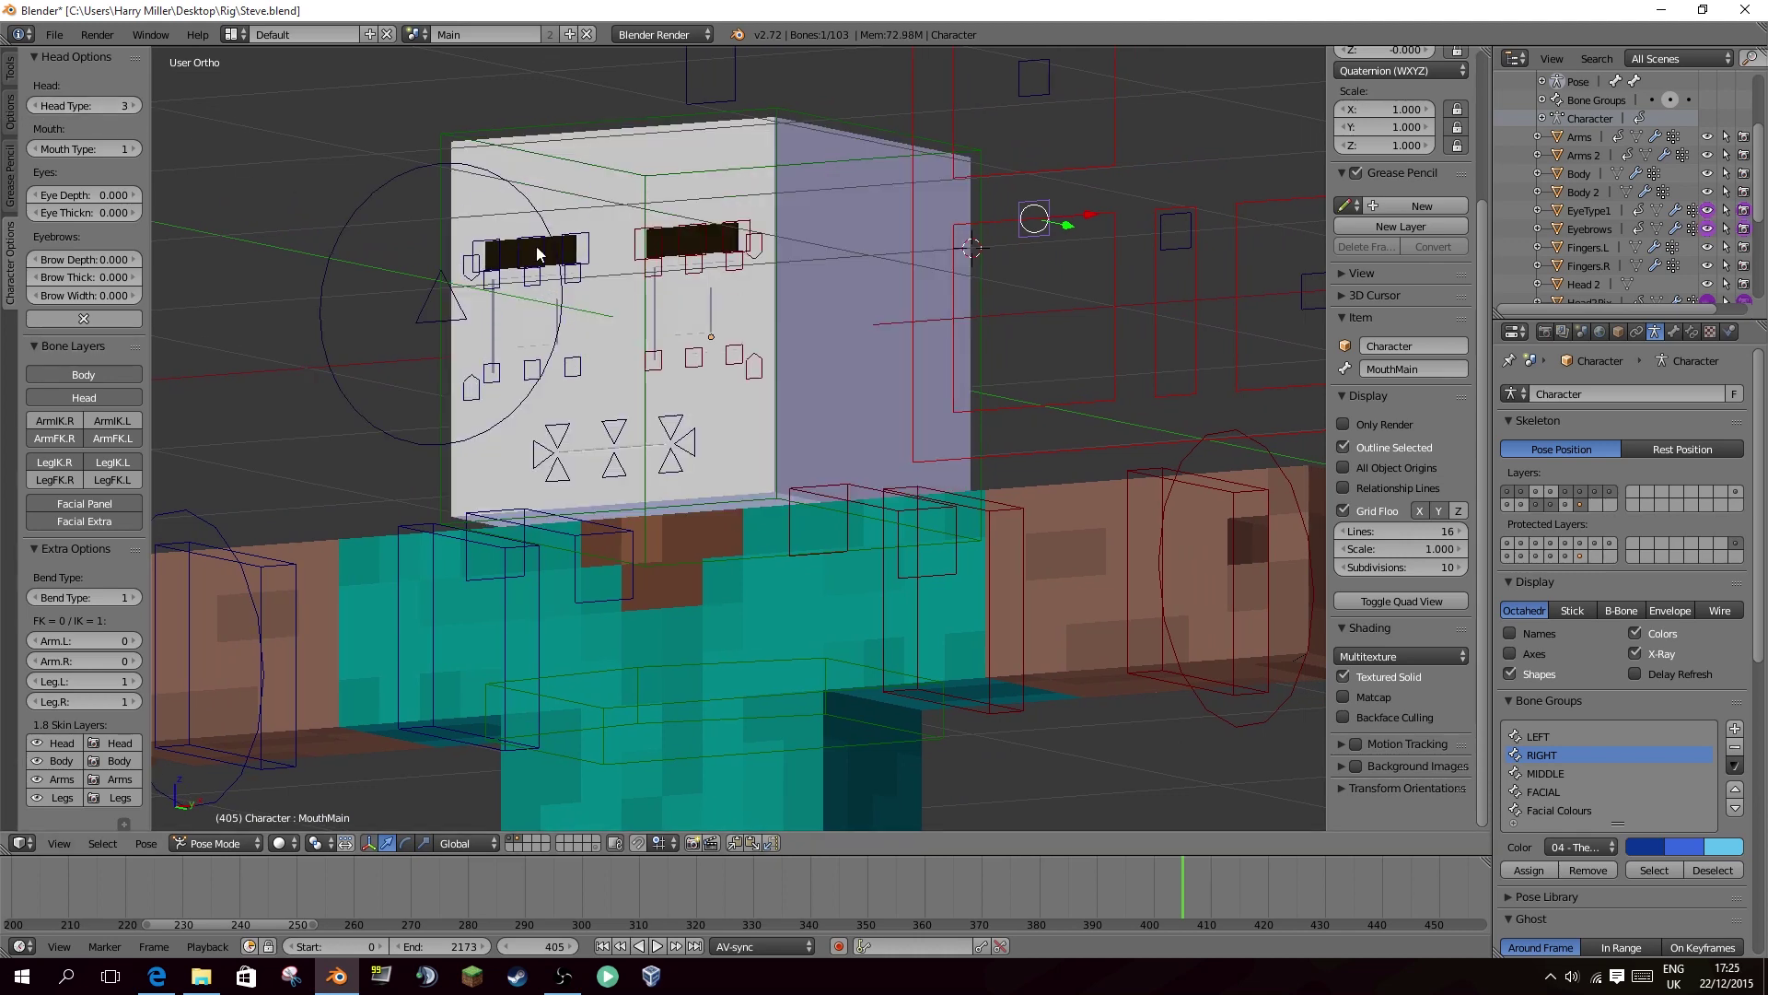
Try opening the mouth by moving the MouthMain control bone.
{"action": "middle_click_drag", "start_coordinate": [536, 246], "coordinate": [1075, 267]}
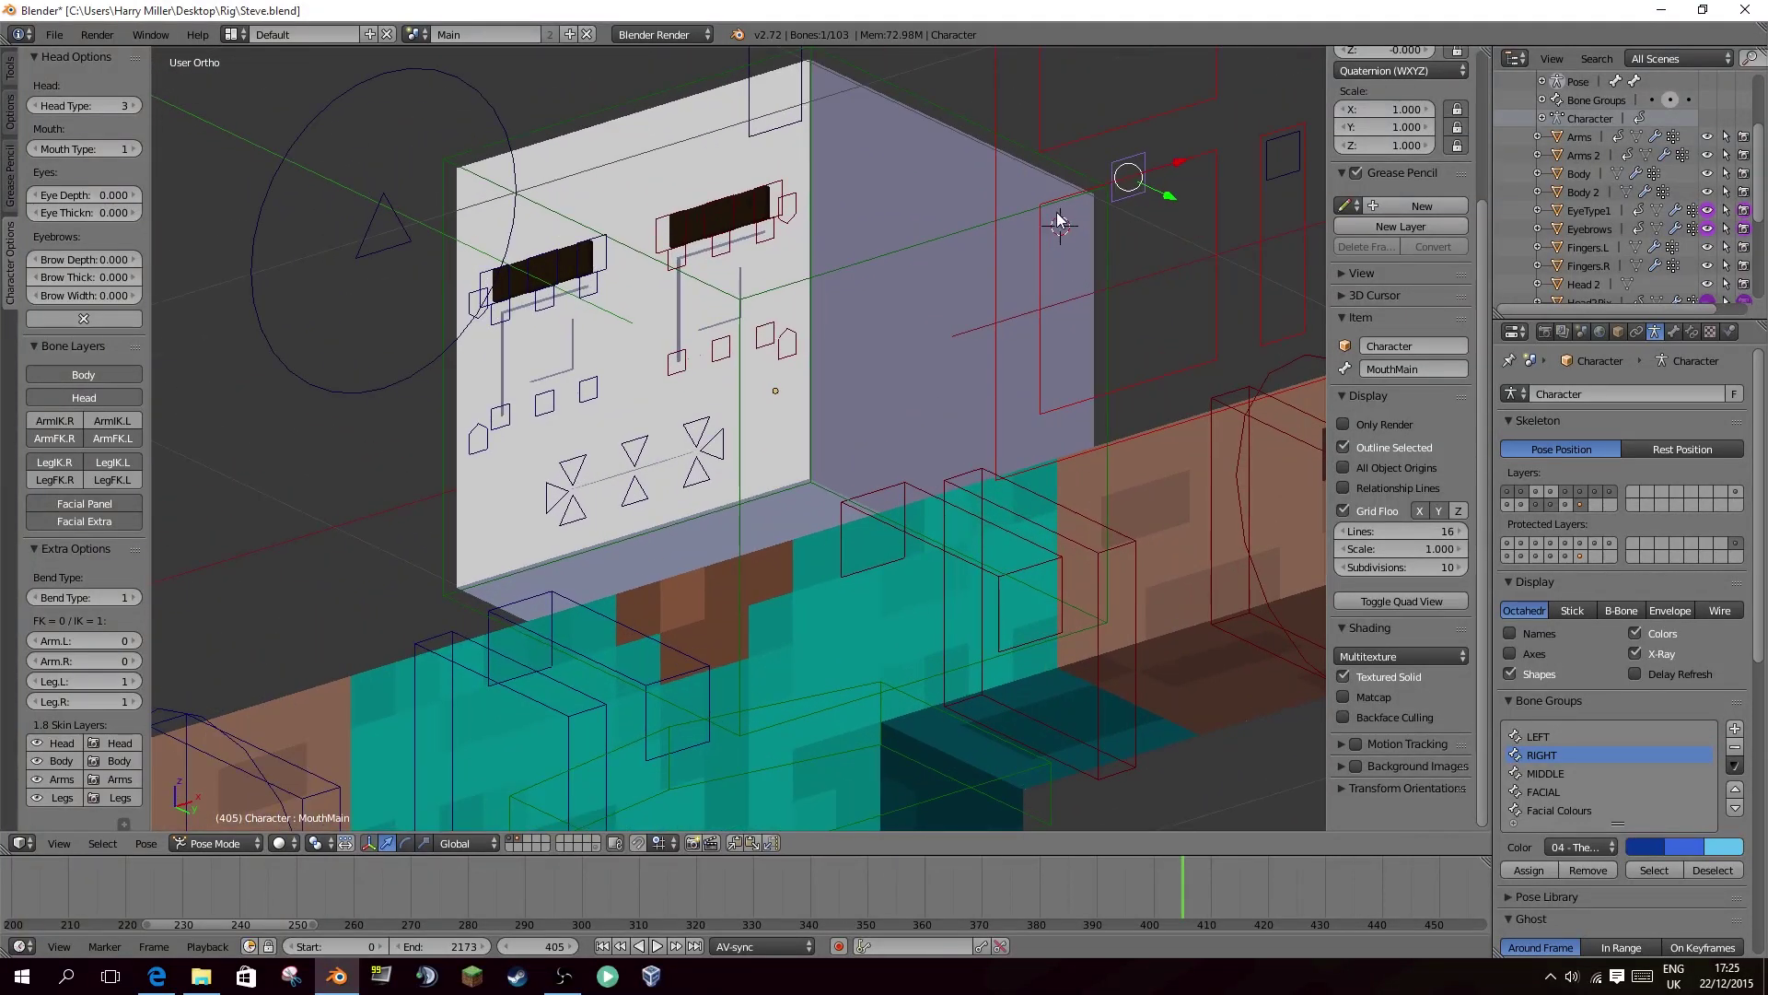
{"action": "scroll", "coordinate": [1058, 221], "scroll_direction": "down", "scroll_amount": 7}
{"action": "scroll", "coordinate": [960, 246], "scroll_direction": "up", "scroll_amount": 4}
{"action": "scroll", "coordinate": [1006, 261], "scroll_direction": "down", "scroll_amount": 7}
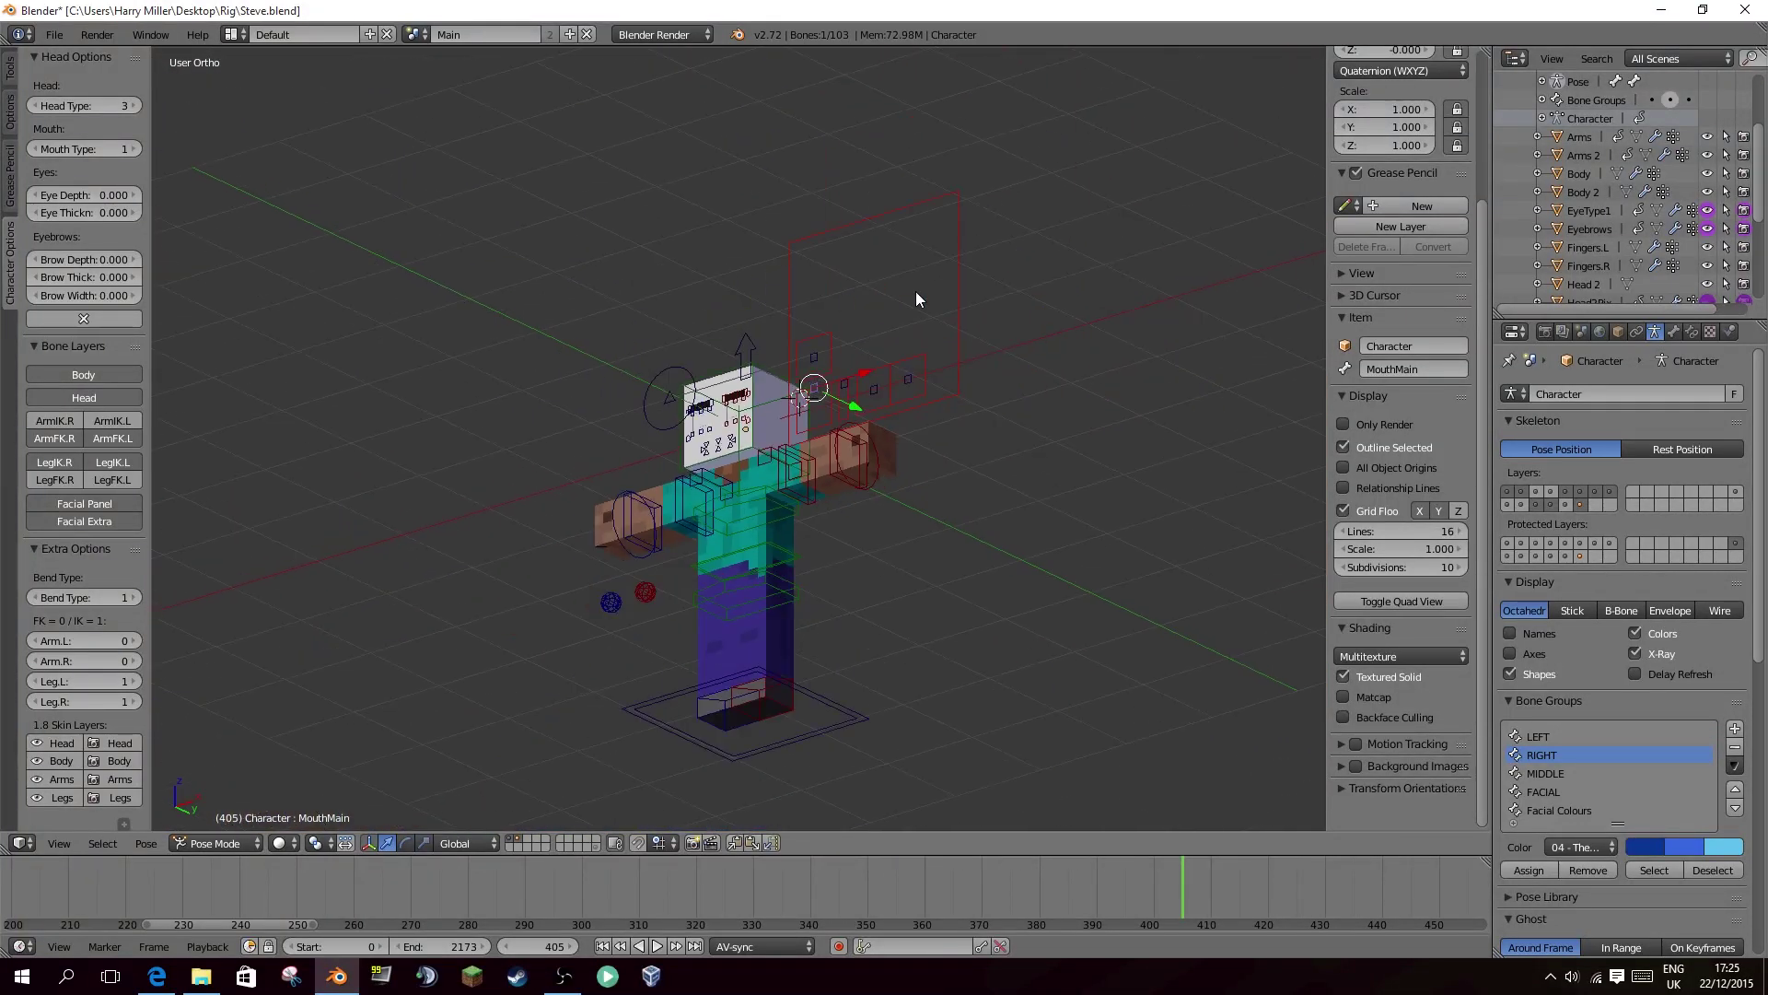
{"action": "scroll", "coordinate": [954, 248], "scroll_direction": "up", "scroll_amount": 9}
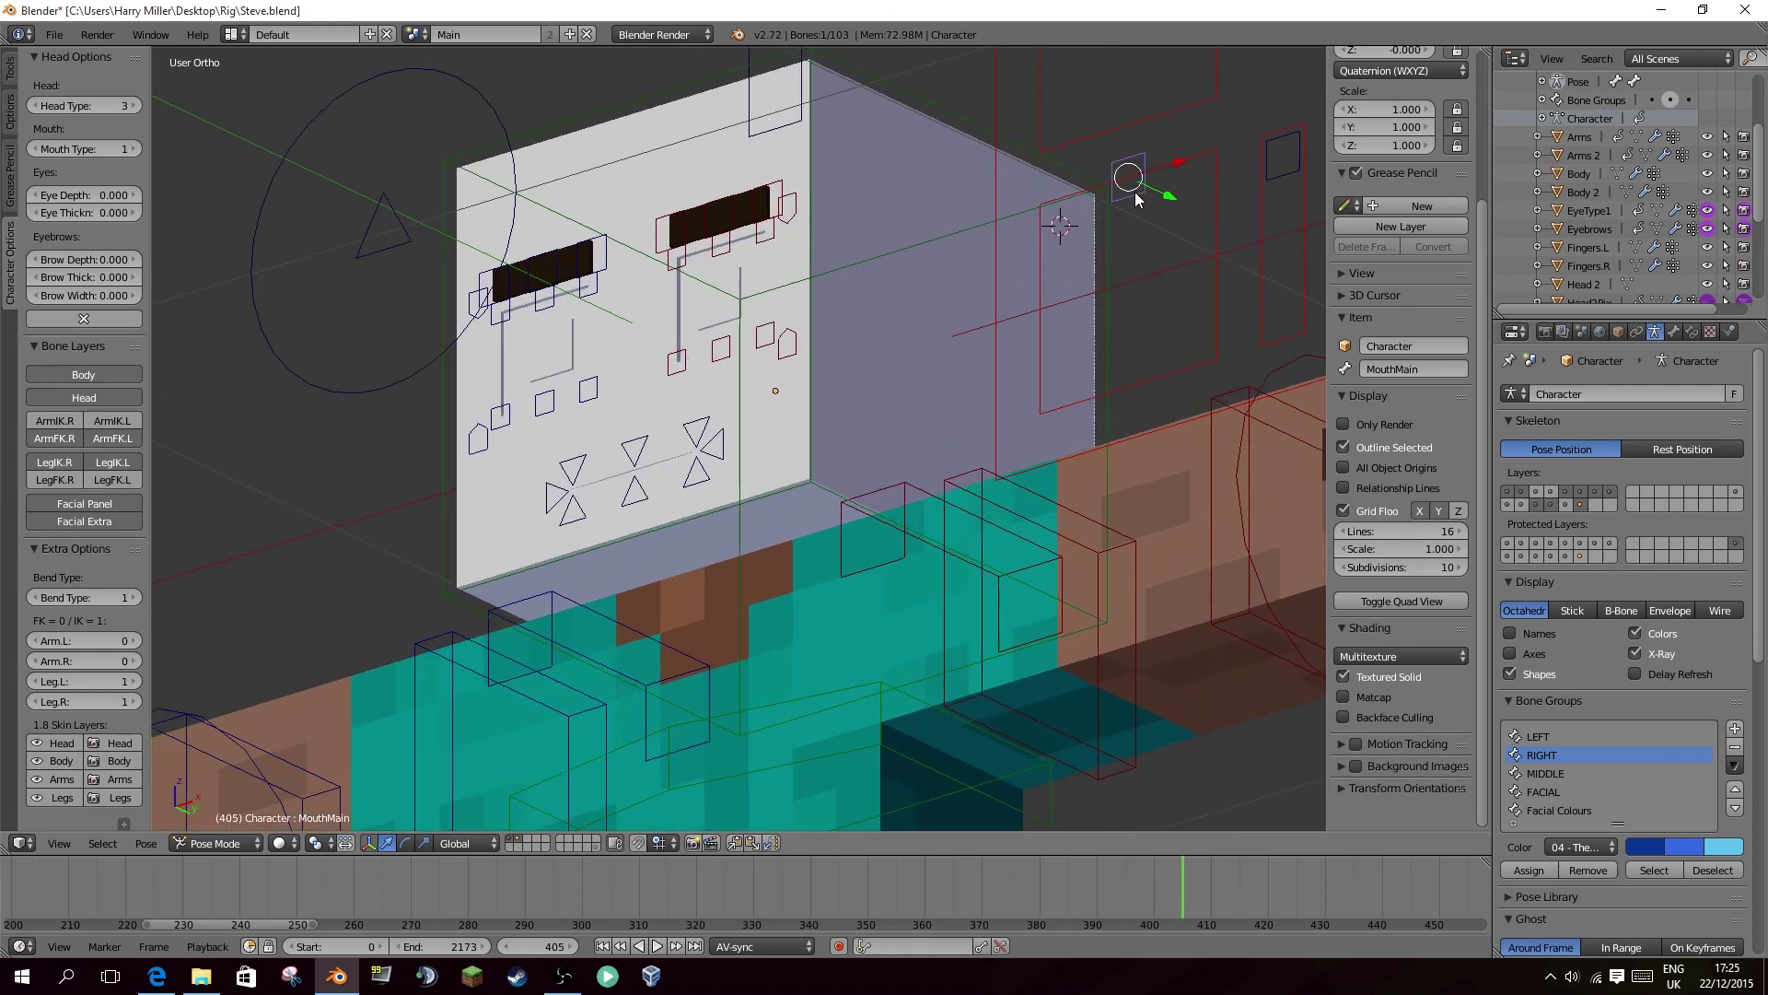
{"action": "middle_click_drag", "start_coordinate": [1149, 202], "coordinate": [1166, 207]}
{"action": "key", "text": "g"}
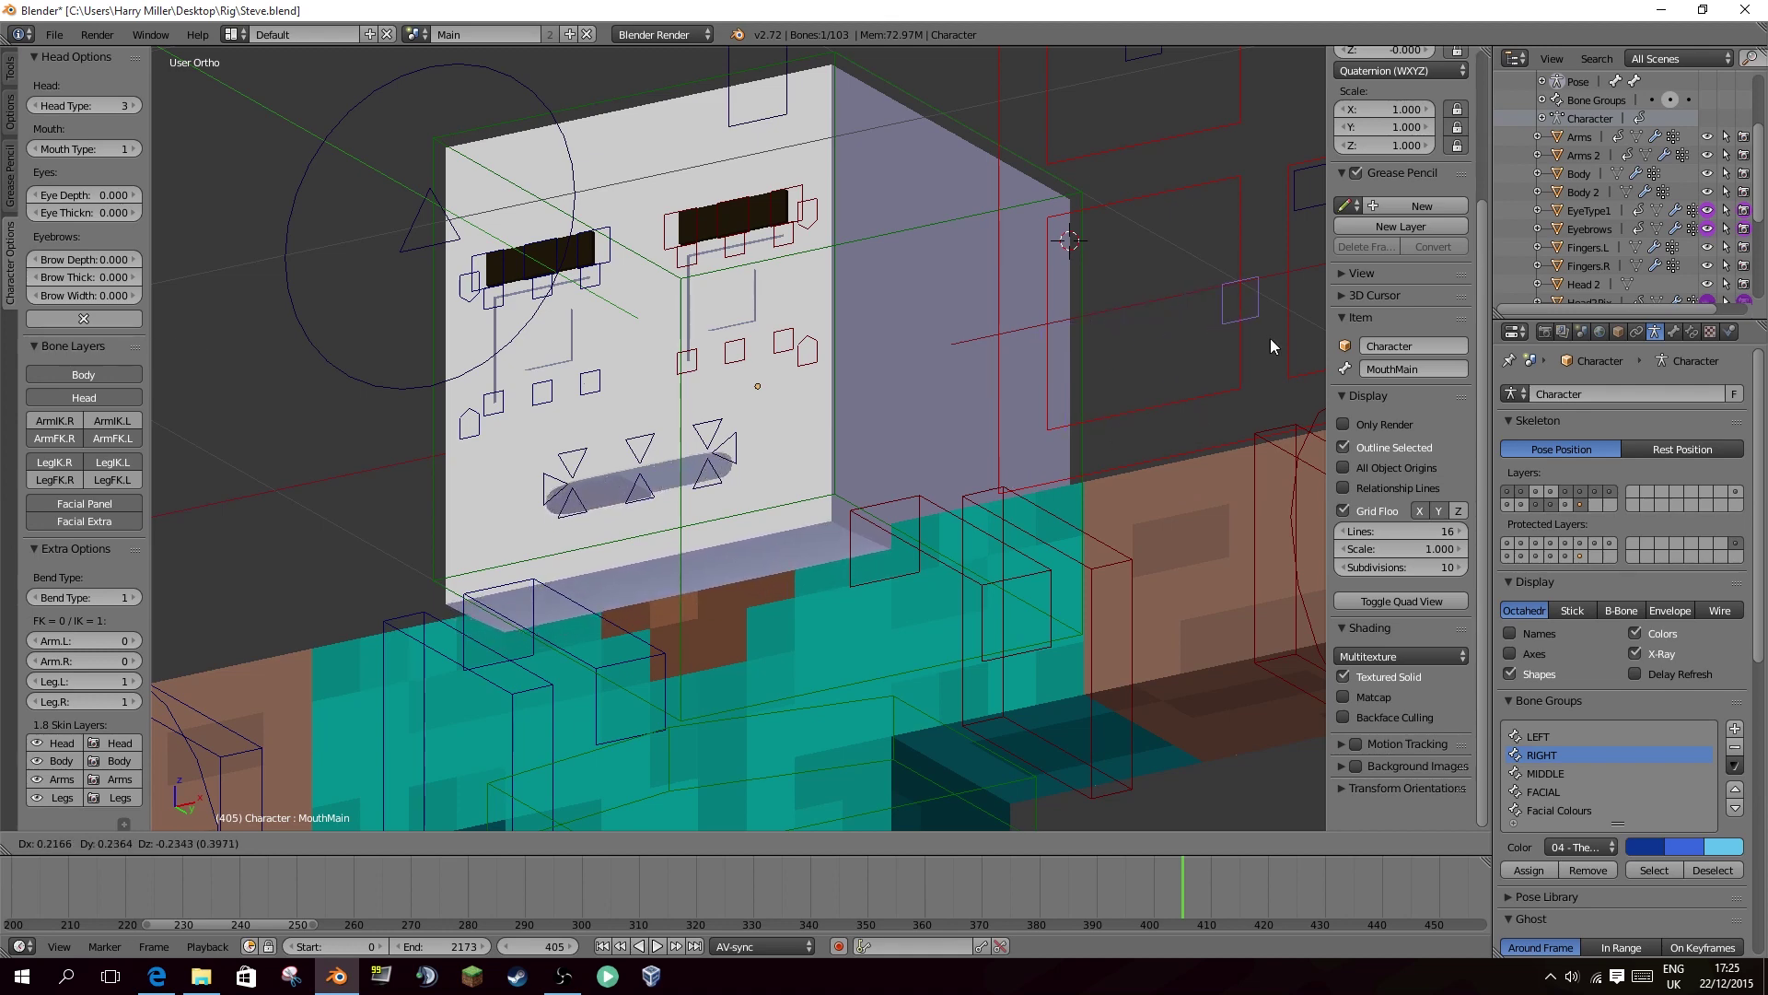
{"action": "right_click", "coordinate": [1228, 255]}
Try moving the CheekPuff control bone while viewing the mouth up close.
{"action": "scroll", "coordinate": [1147, 306], "scroll_direction": "down", "scroll_amount": 2}
{"action": "right_click", "coordinate": [1127, 269]}
{"action": "key", "text": "g"}
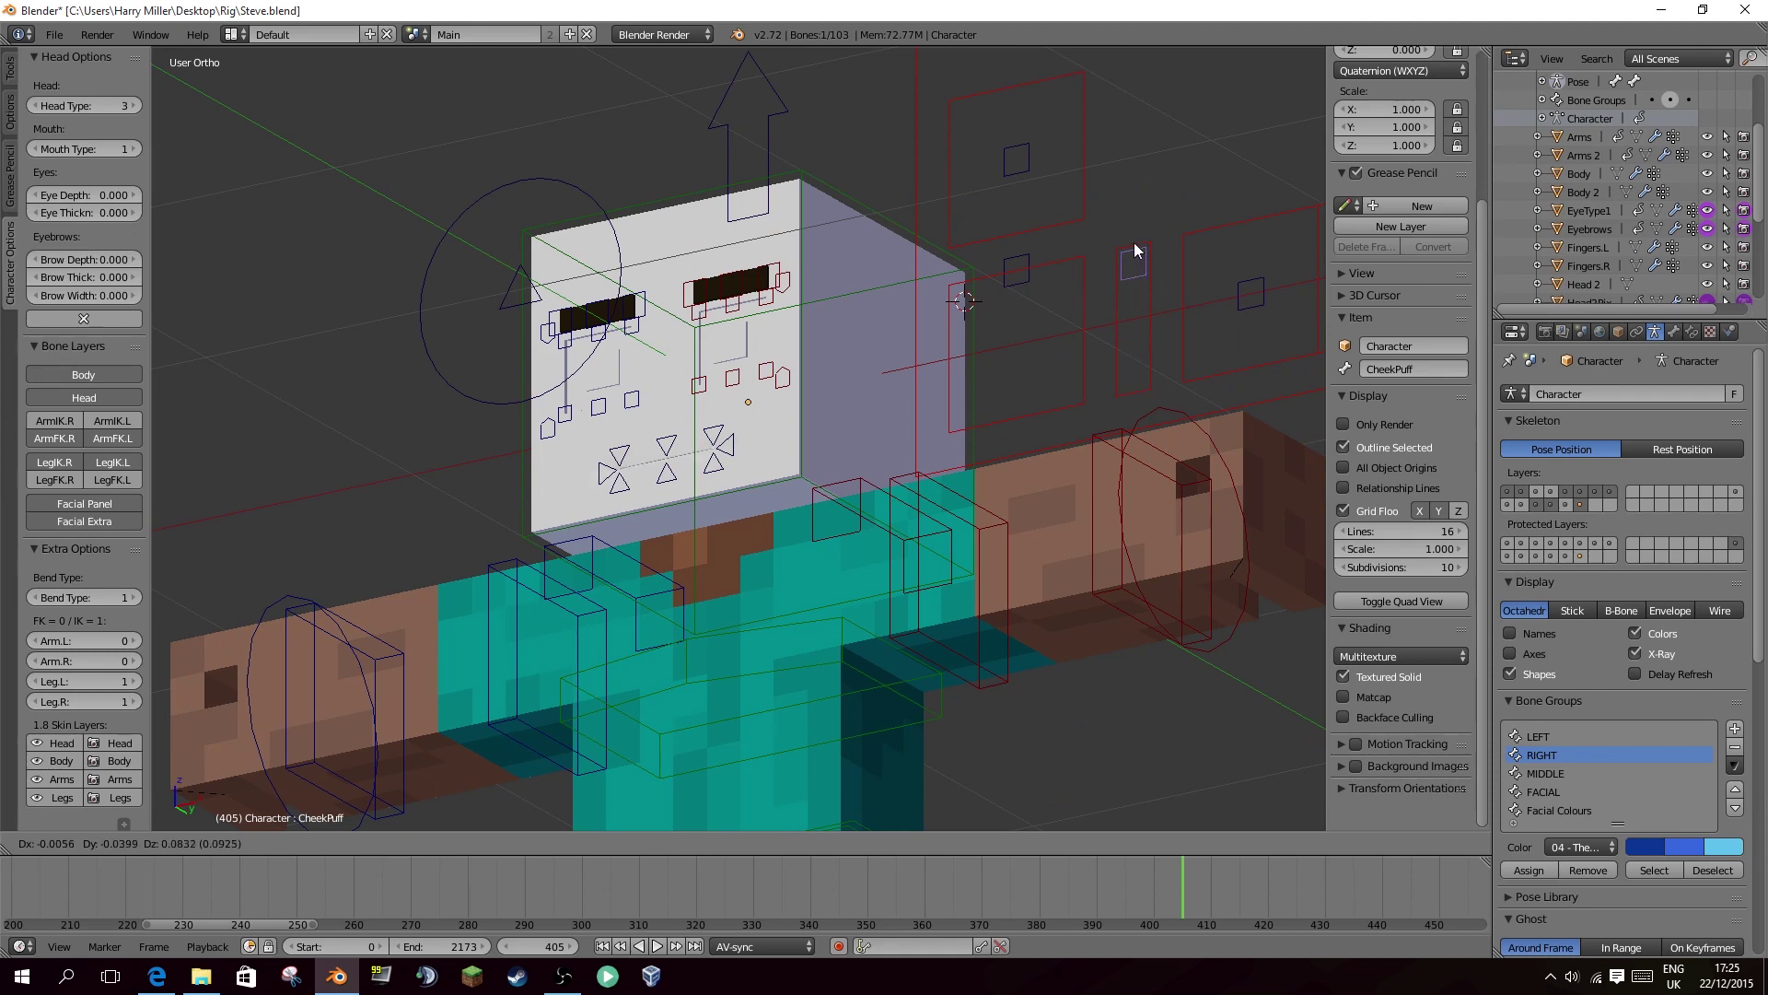
{"action": "scroll", "coordinate": [1152, 505], "scroll_direction": "up", "scroll_amount": 7}
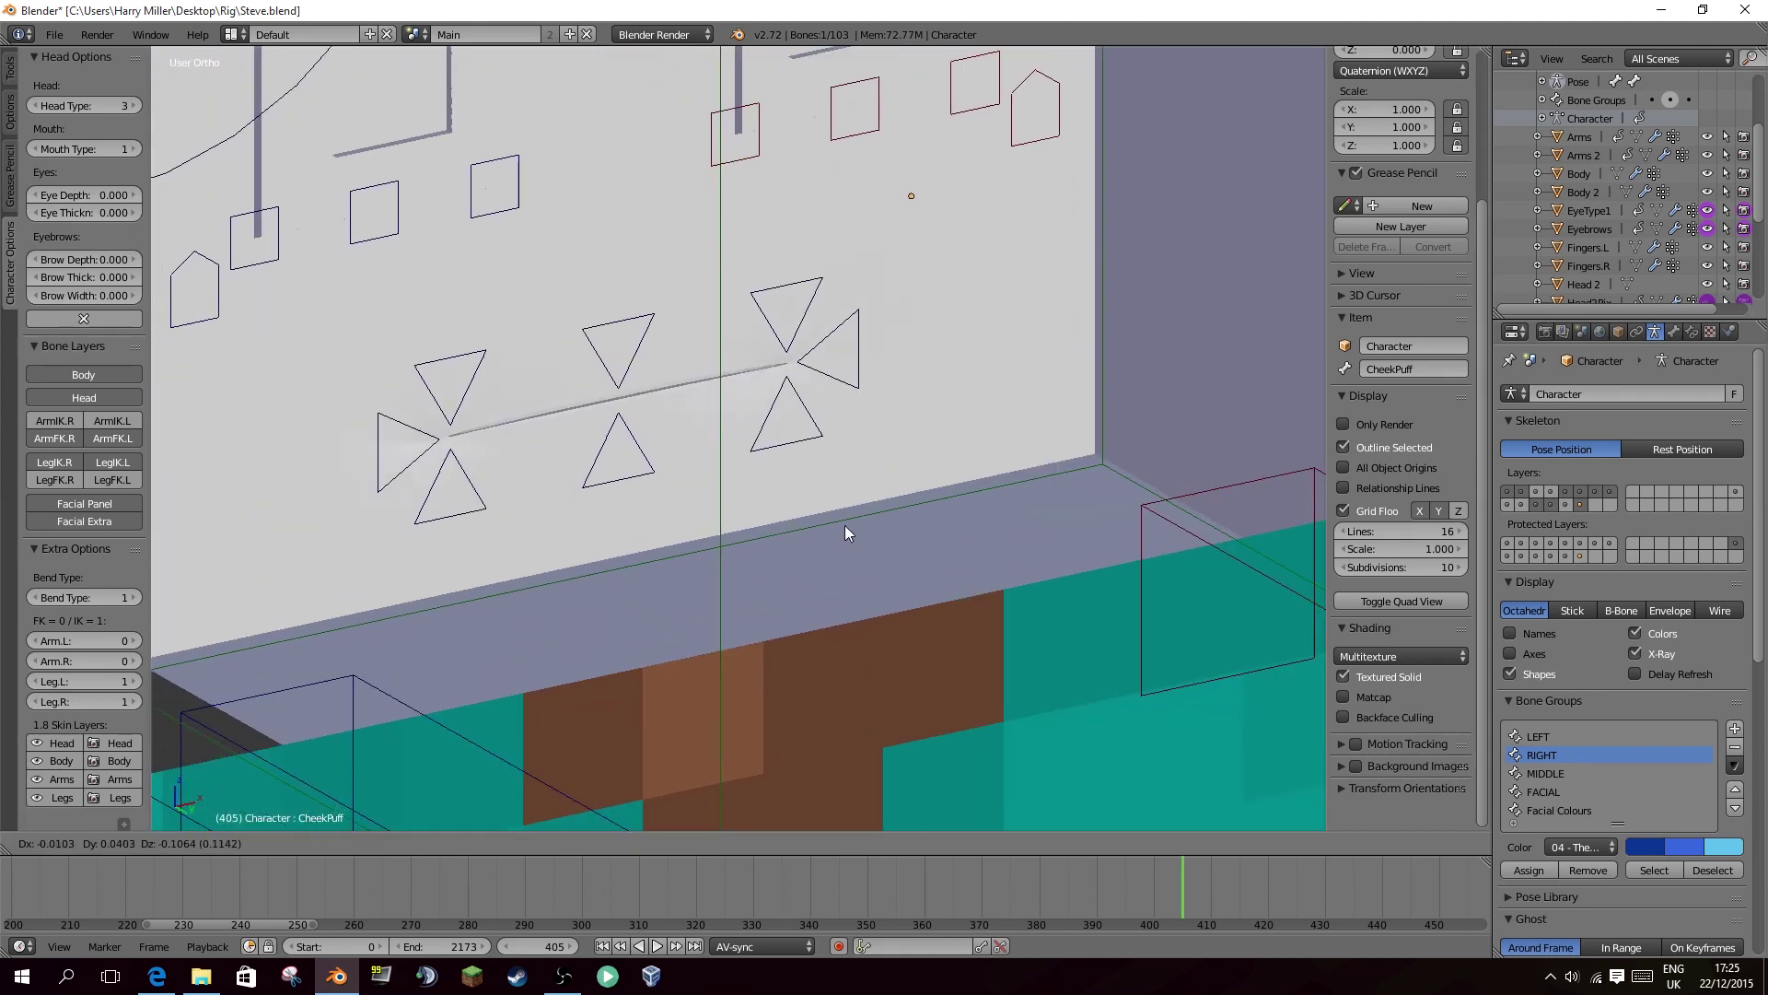
{"action": "right_click", "coordinate": [822, 536]}
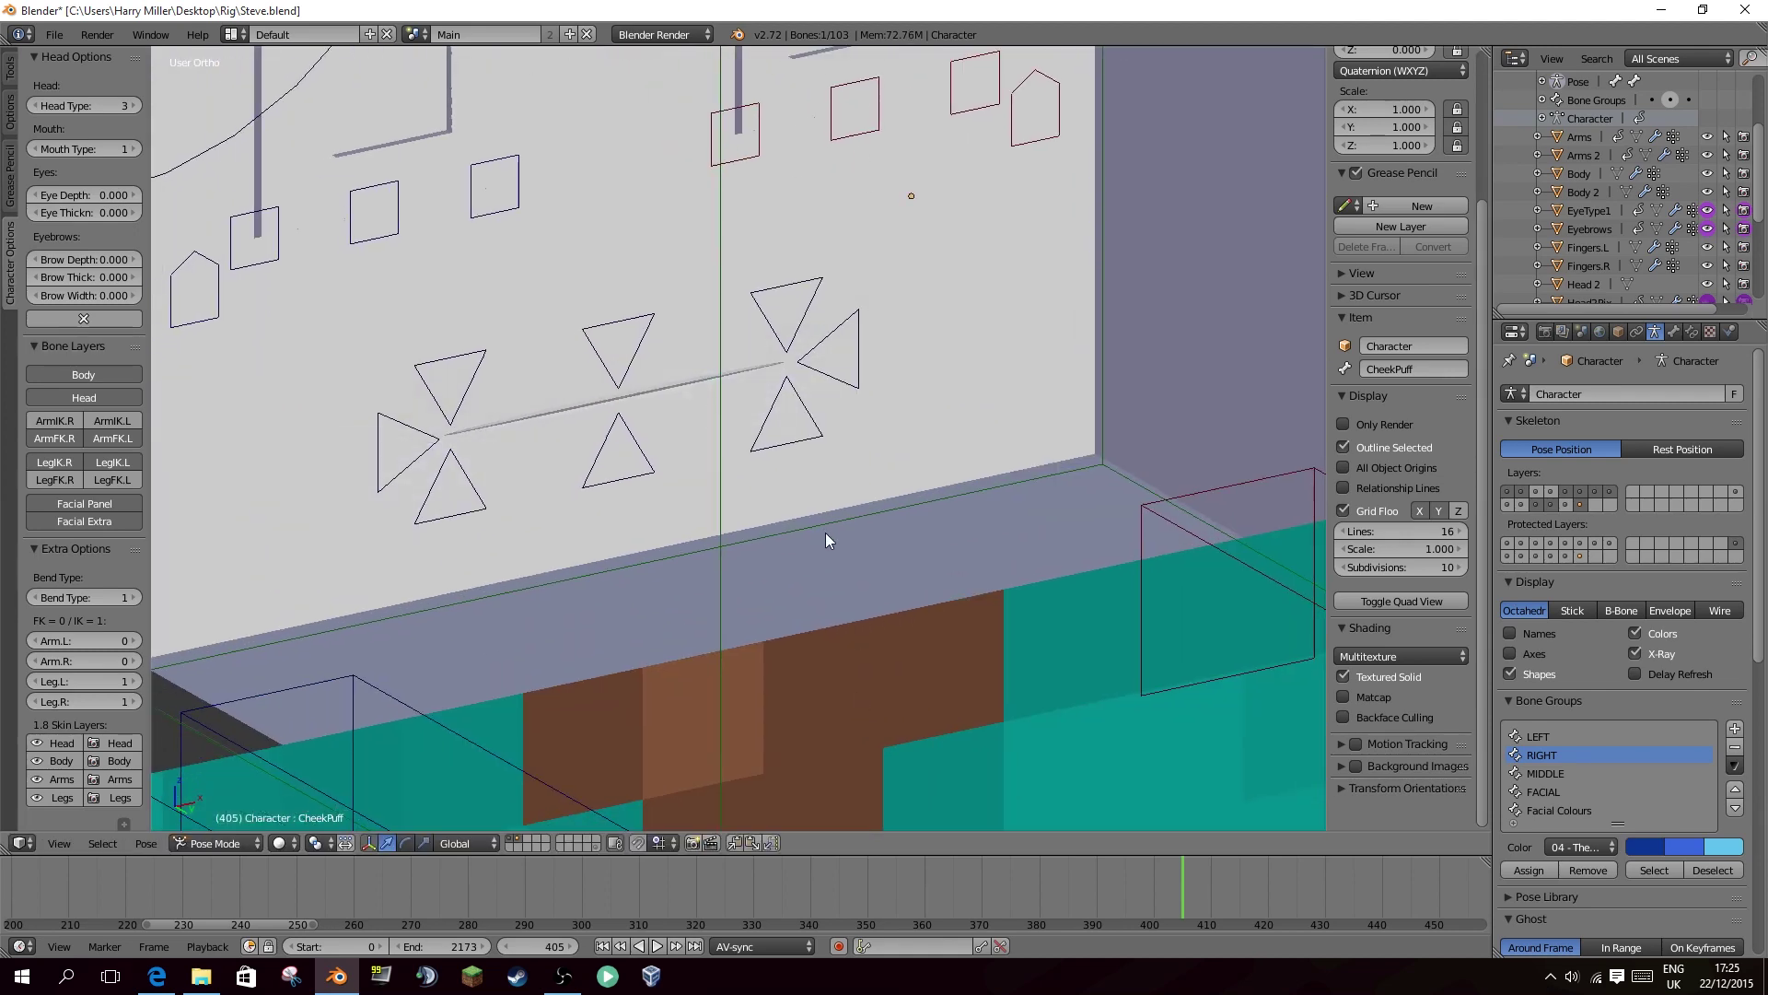
Try moving the EyebrowControl.R and EyebrowControl.L bones beside the head to tilt each eyebrow.
{"action": "scroll", "coordinate": [967, 369], "scroll_direction": "down", "scroll_amount": 8}
{"action": "middle_click_drag", "start_coordinate": [1198, 288], "coordinate": [1194, 306], "text": "shift"}
{"action": "key", "text": "g"}
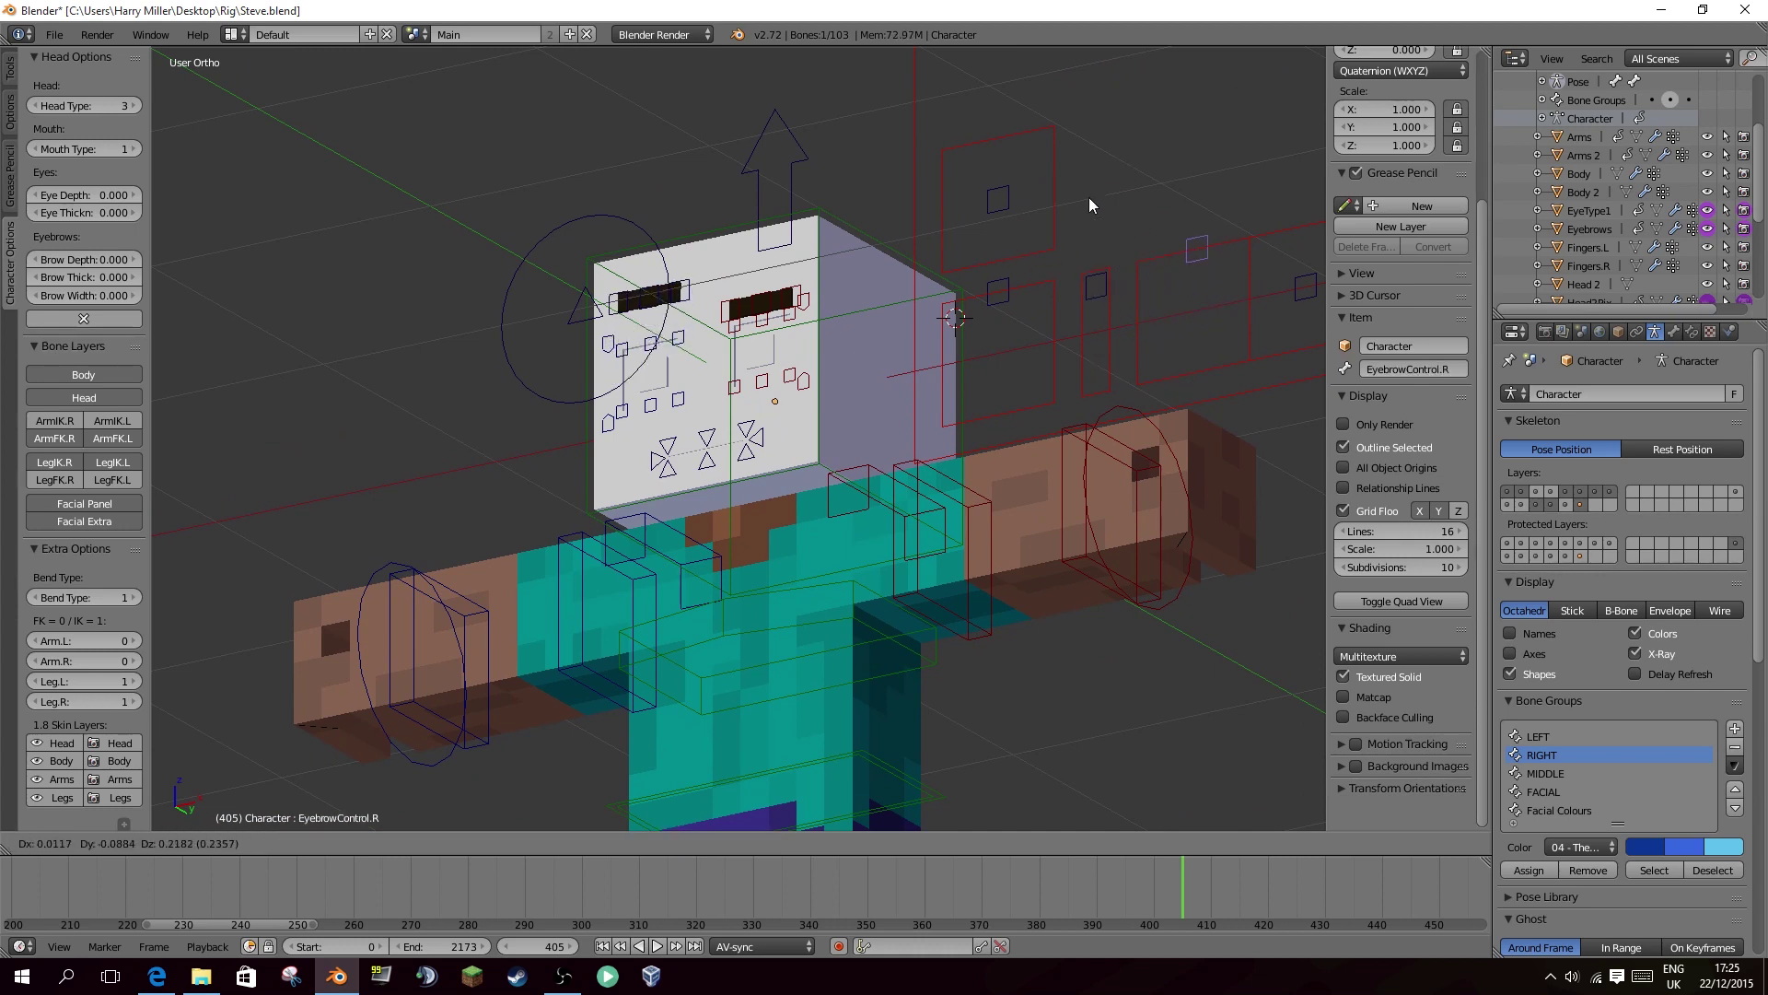
{"action": "left_click", "coordinate": [1206, 267]}
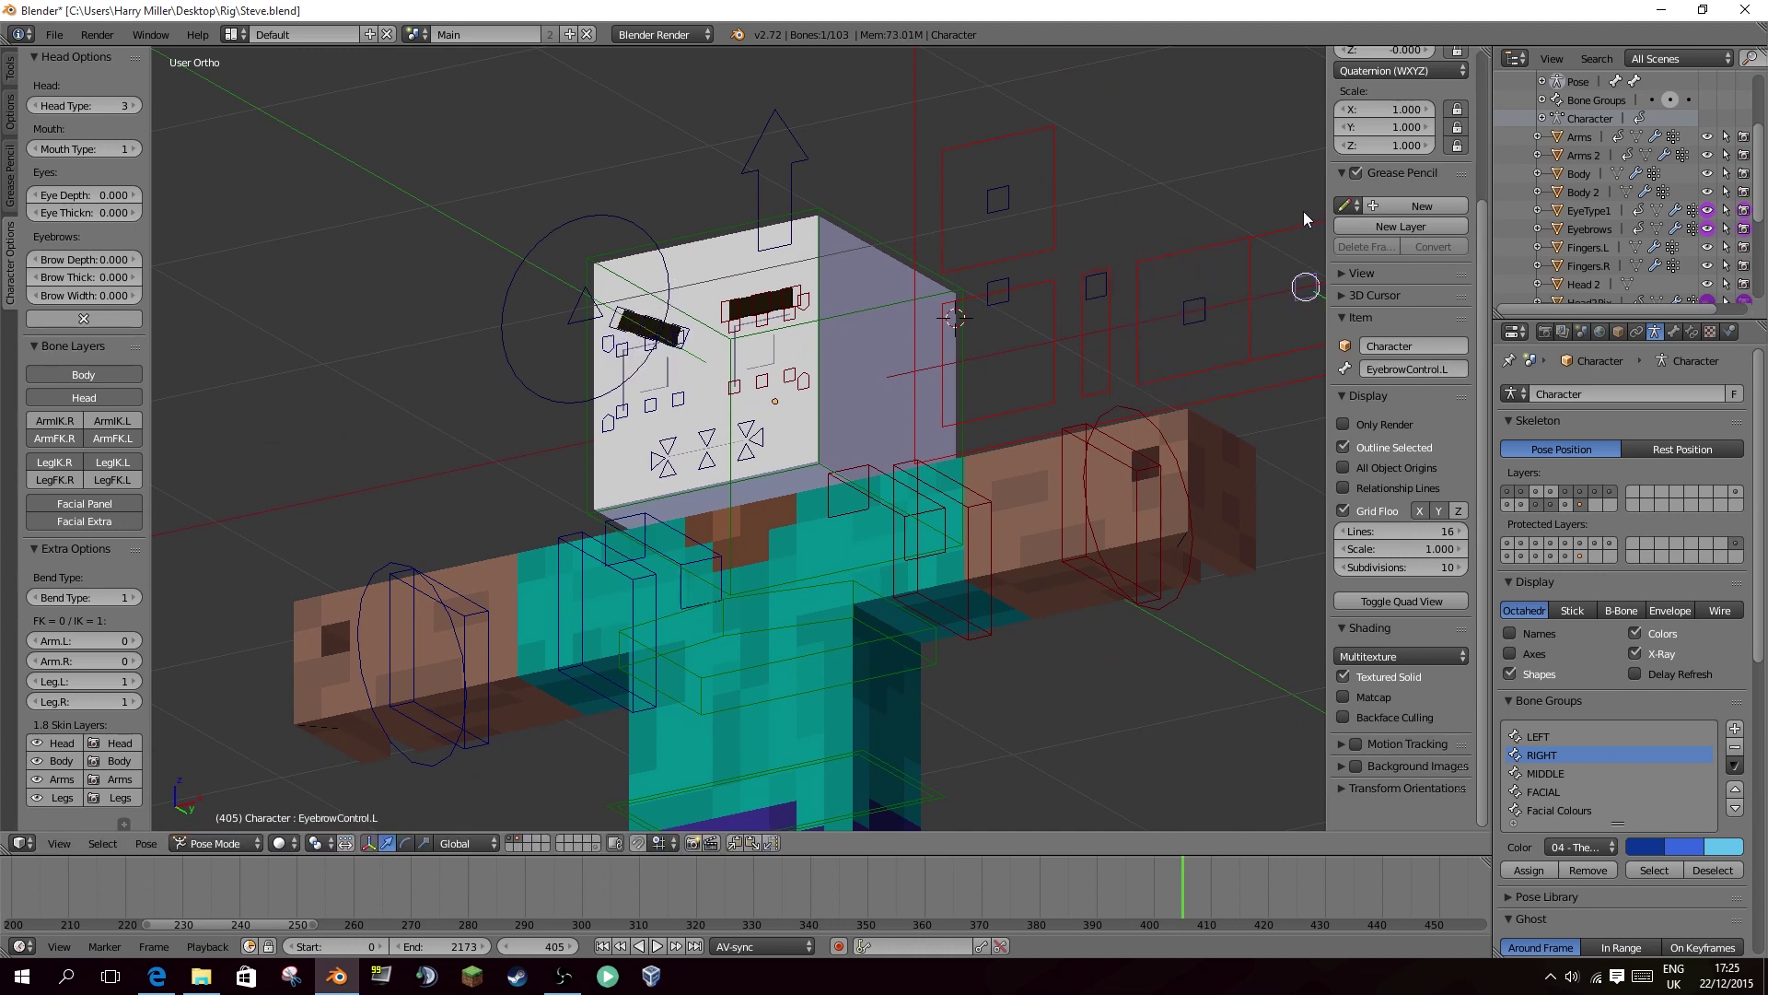
{"action": "key", "text": "g"}
{"action": "left_click", "coordinate": [221, 253]}
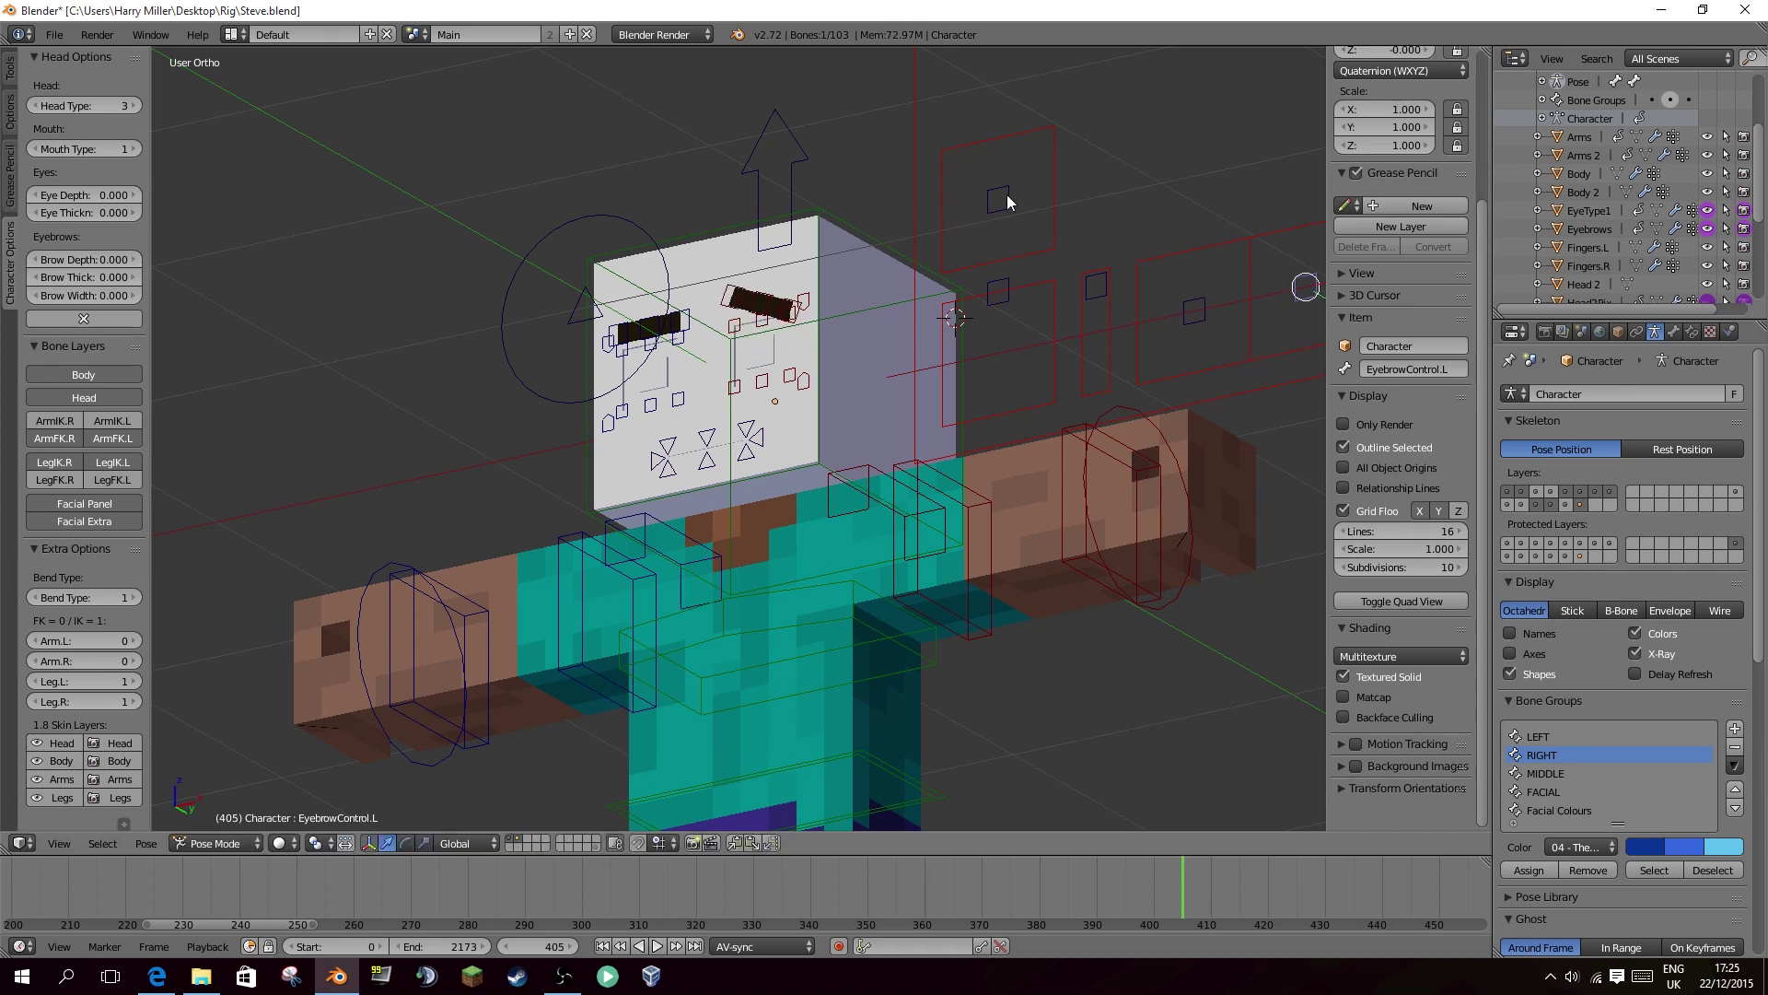
Try shifting the mouth across the face with the MouthMove control bone.
{"action": "key", "text": "g"}
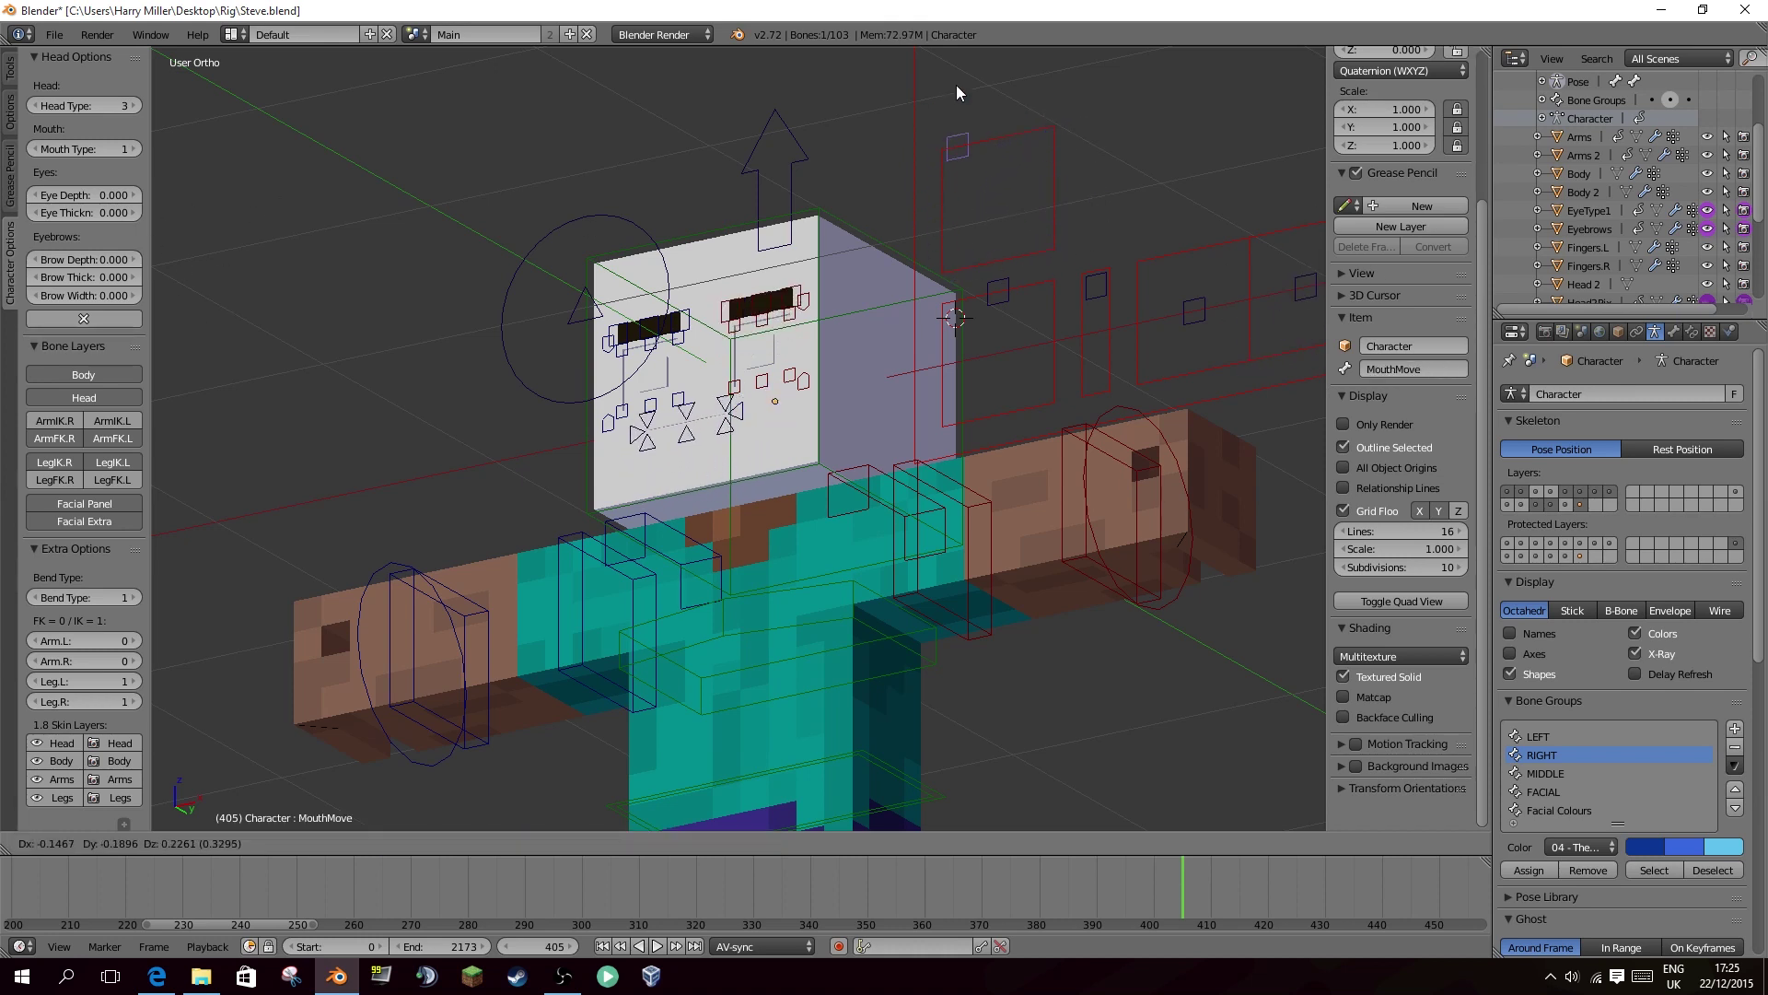
{"action": "left_click", "coordinate": [1050, 140]}
{"action": "scroll", "coordinate": [744, 345], "scroll_direction": "up", "scroll_amount": 3}
{"action": "key", "text": "KP_1"}
{"action": "middle_click_drag", "start_coordinate": [871, 385], "coordinate": [863, 374], "text": "shift"}
{"action": "middle_click_drag", "start_coordinate": [671, 337], "coordinate": [610, 299]}
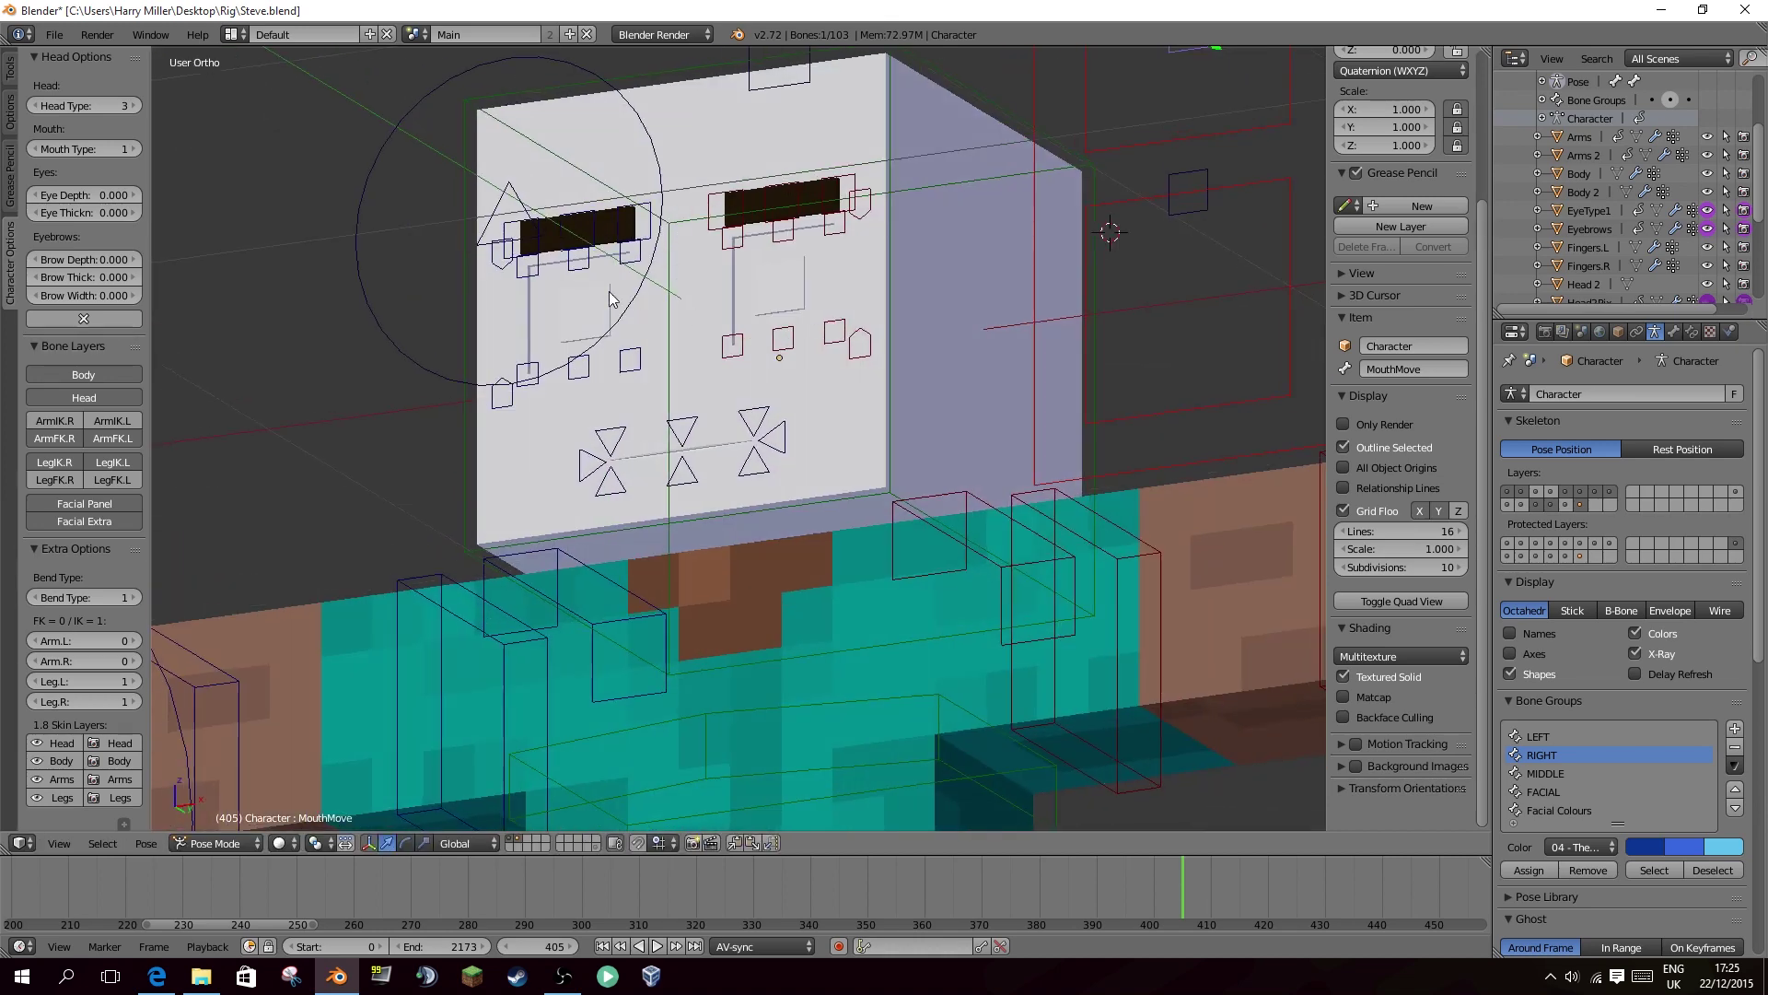
Try moving and rotating the EyePoint bone in front of the face to steer both pupils.
{"action": "right_click", "coordinate": [488, 242]}
{"action": "middle_click_drag", "start_coordinate": [489, 241], "coordinate": [469, 228]}
{"action": "scroll", "coordinate": [471, 230], "scroll_direction": "down", "scroll_amount": 1}
{"action": "key", "text": "g"}
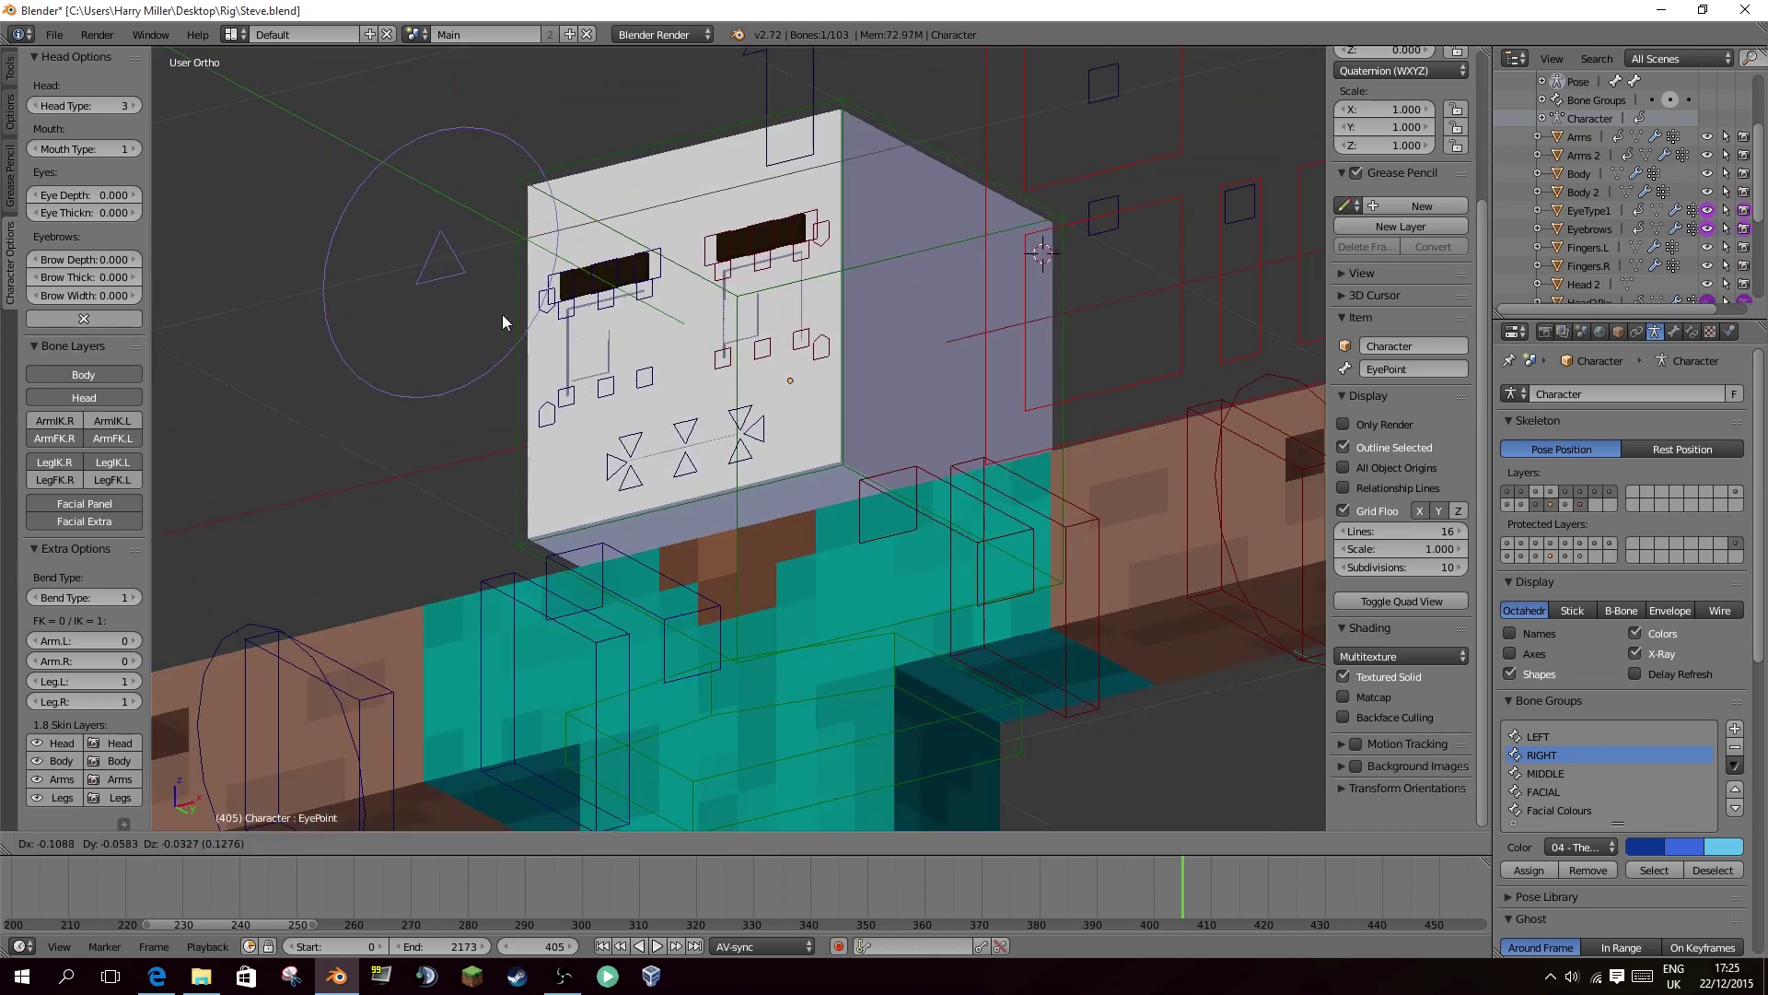
{"action": "key", "text": "r"}
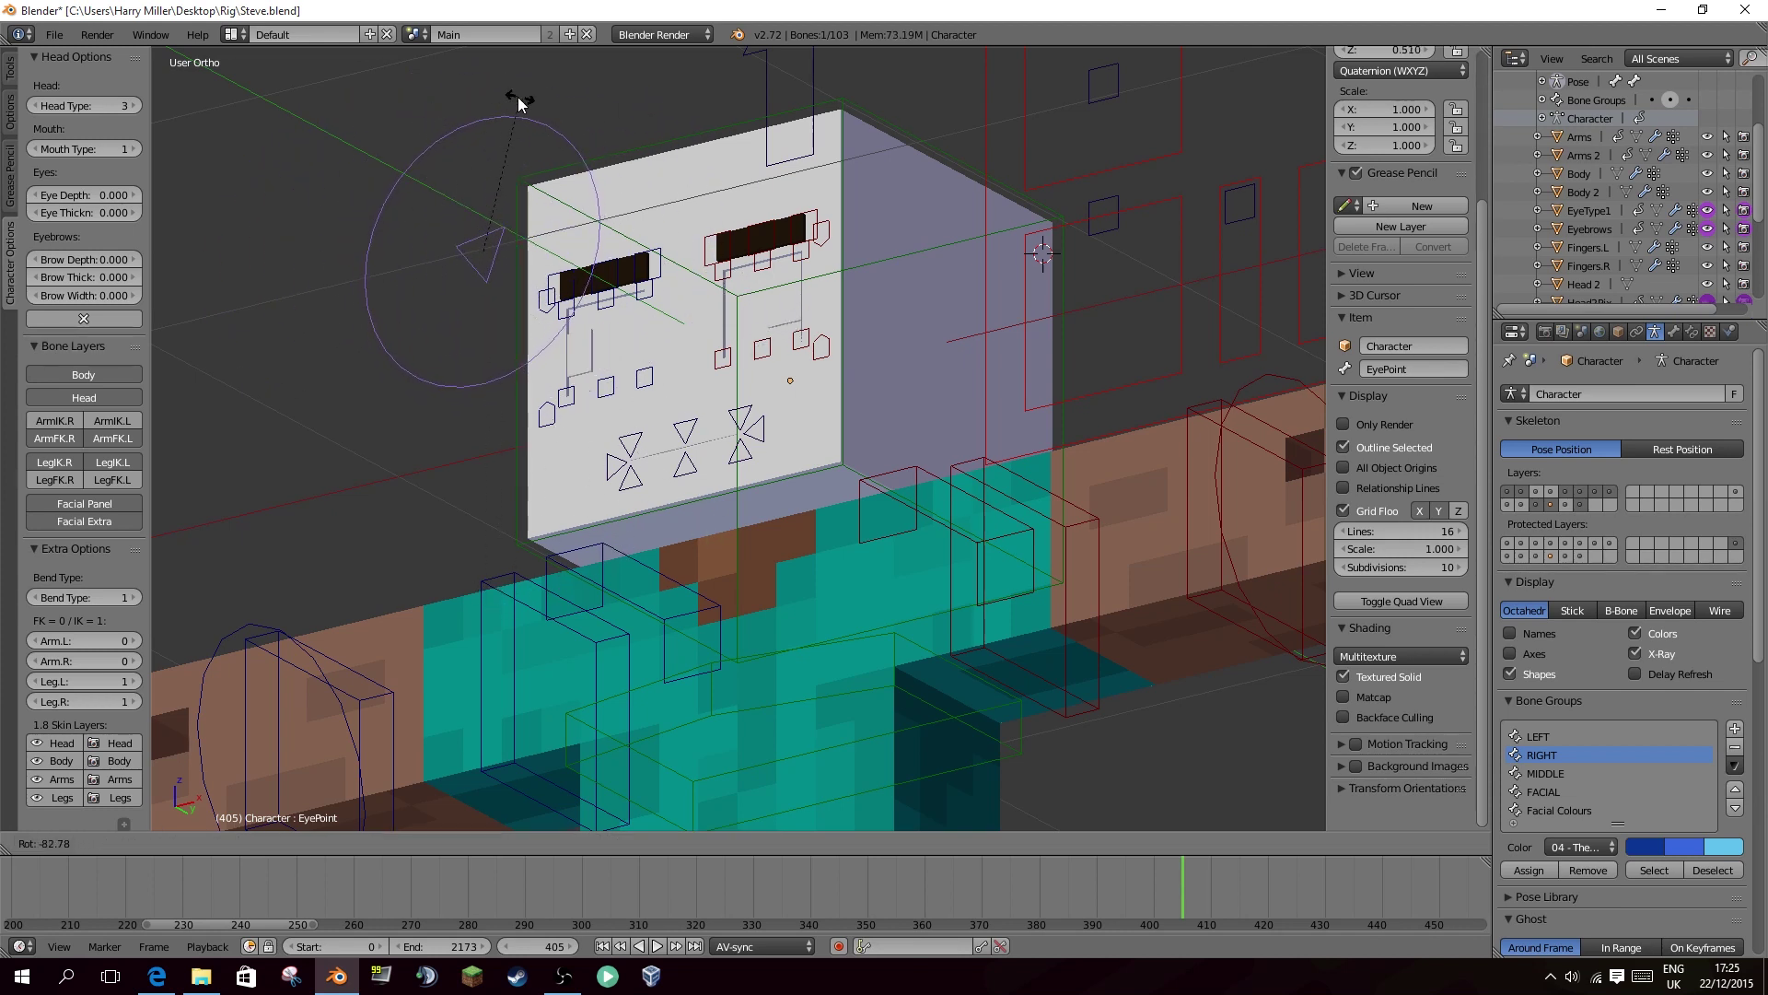
{"action": "key", "text": "g"}
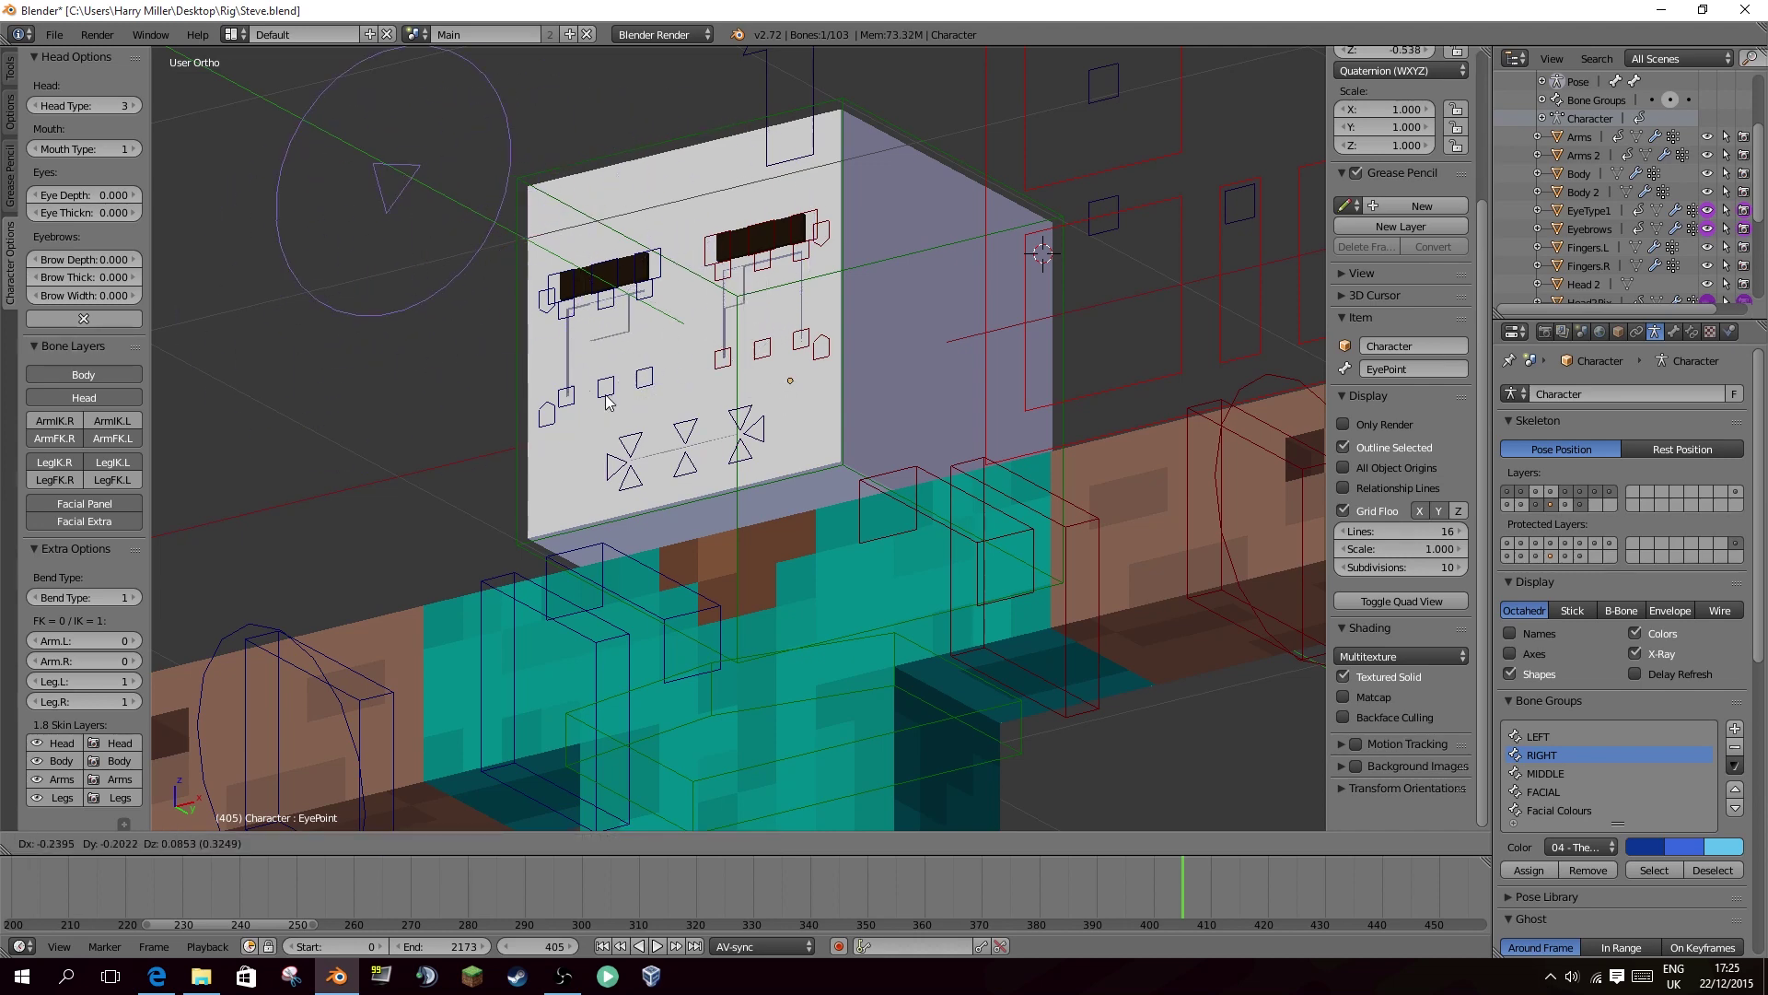
{"action": "left_click", "coordinate": [753, 447]}
Clear the location and rotation of all bones and deselect them.
{"action": "key", "text": "a"}
{"action": "key", "text": "a"}
{"action": "key", "text": "alt+g"}
{"action": "key", "text": "alt+r"}
{"action": "key", "text": "a"}
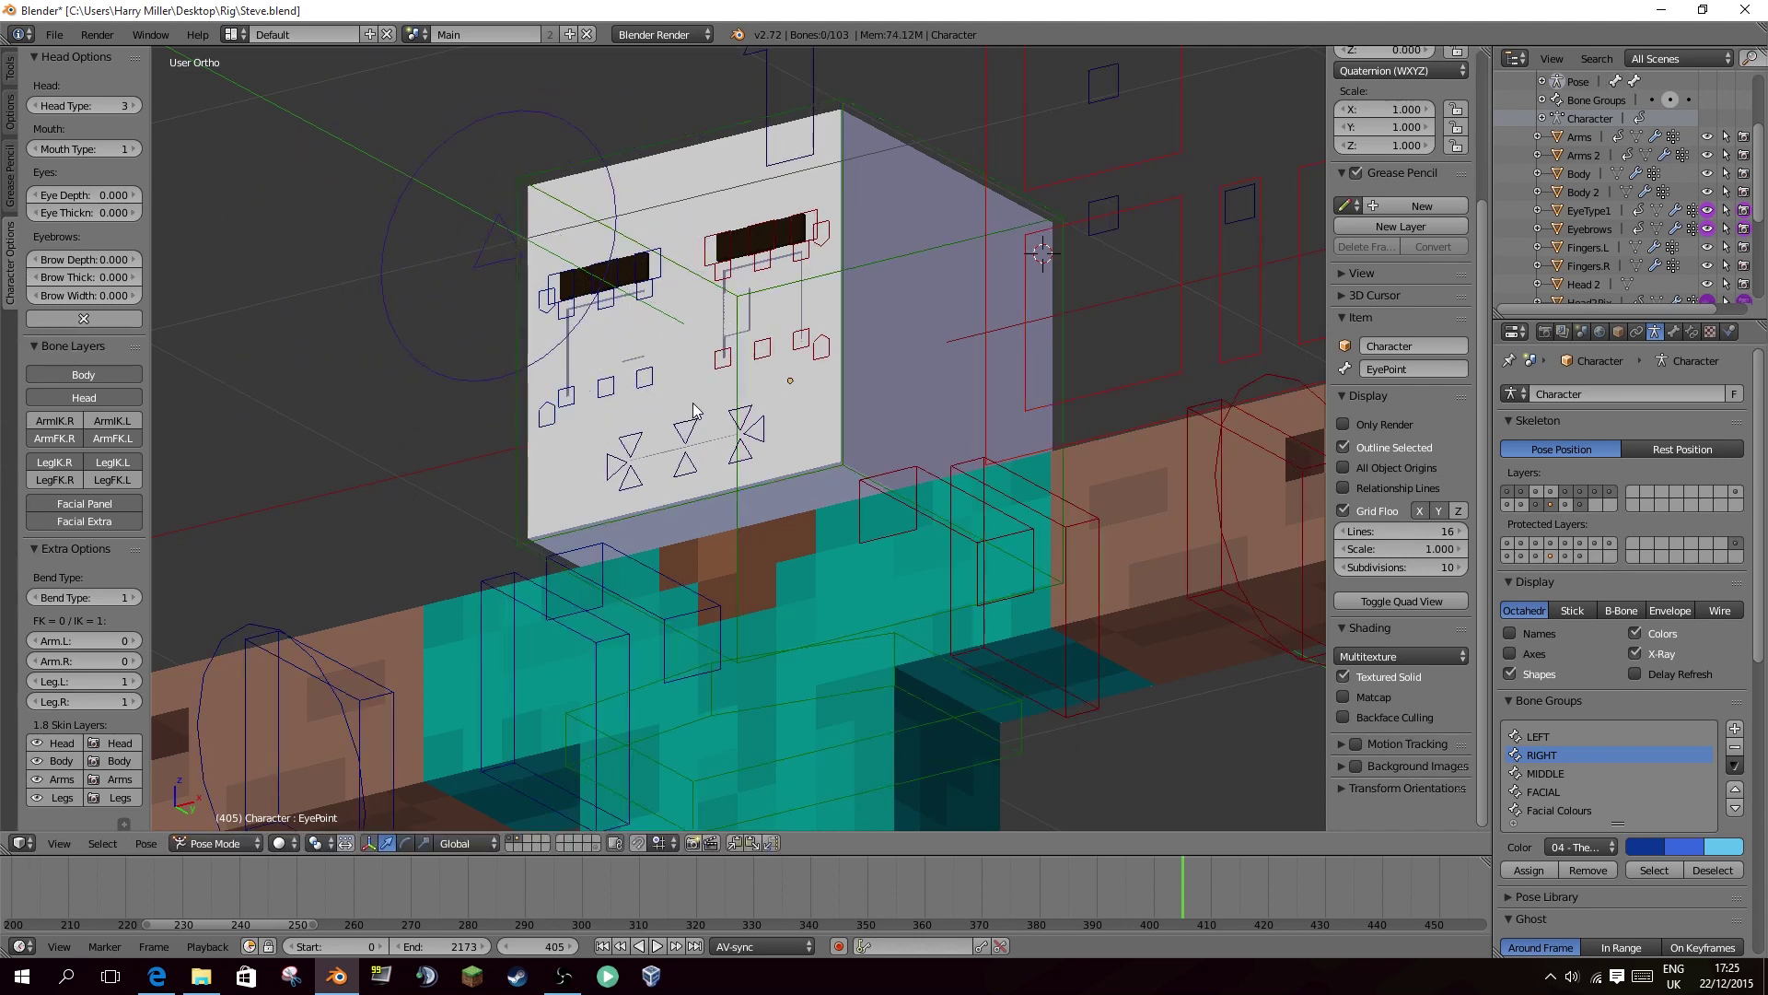
Try raising the left eye's lower lid with the Eye1MainBotControl.L bone.
{"action": "middle_click_drag", "start_coordinate": [693, 410], "coordinate": [908, 339]}
{"action": "right_click", "coordinate": [826, 351]}
{"action": "key", "text": "g"}
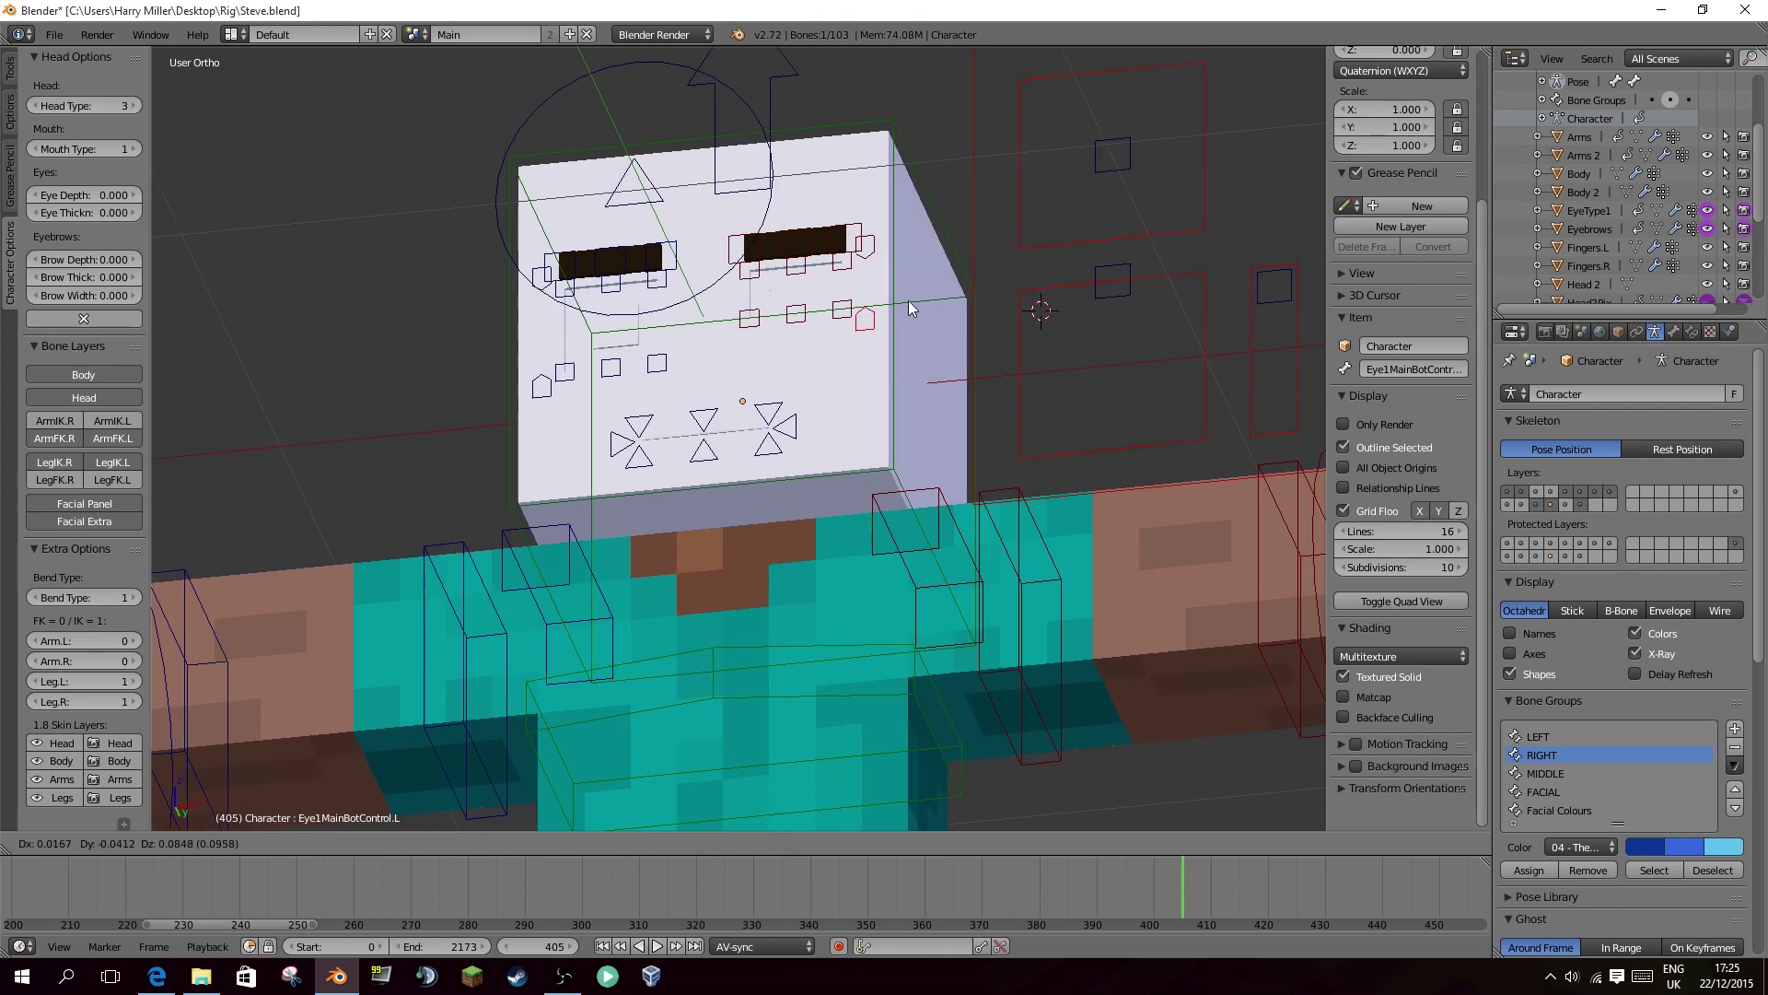
{"action": "right_click", "coordinate": [896, 357]}
{"action": "key", "text": "g"}
{"action": "right_click", "coordinate": [859, 290]}
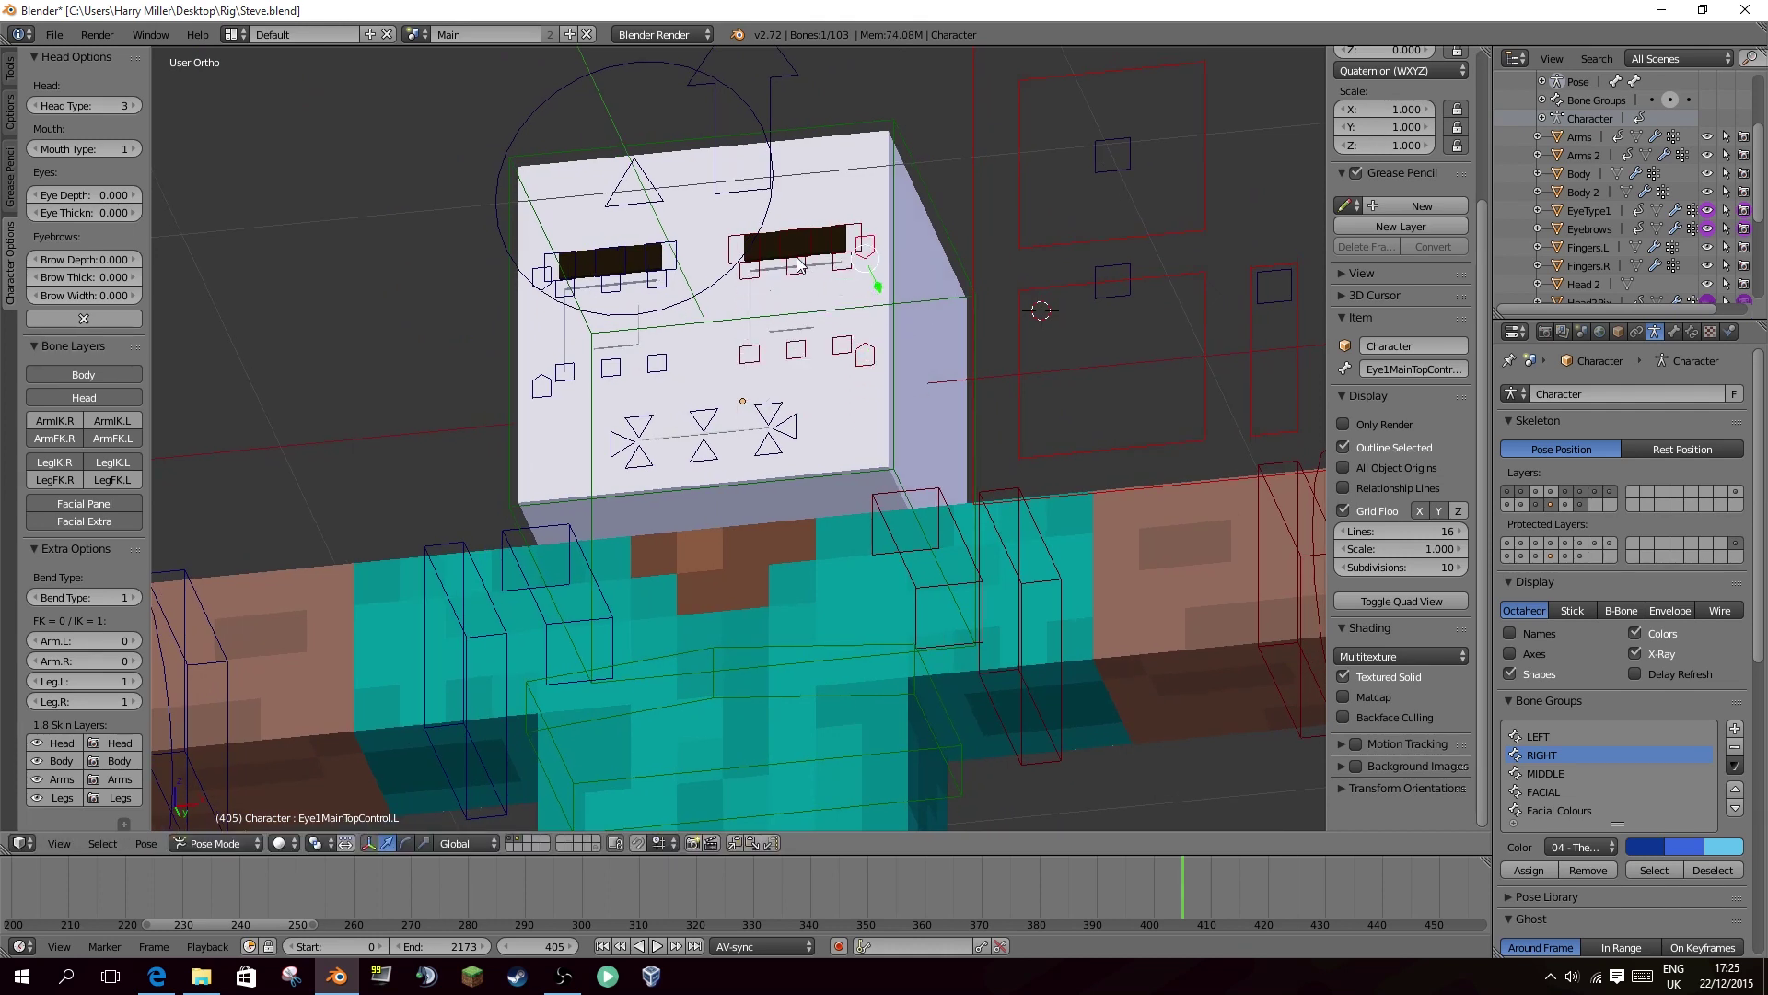
Try moving the left eye's Eye1MainTopControl.L bone and the individual eyelid bones around that eye.
{"action": "key", "text": "g"}
{"action": "right_click", "coordinate": [818, 279]}
{"action": "key", "text": "g"}
{"action": "right_click", "coordinate": [884, 268]}
{"action": "key", "text": "g"}
{"action": "right_click", "coordinate": [742, 309]}
{"action": "key", "text": "g"}
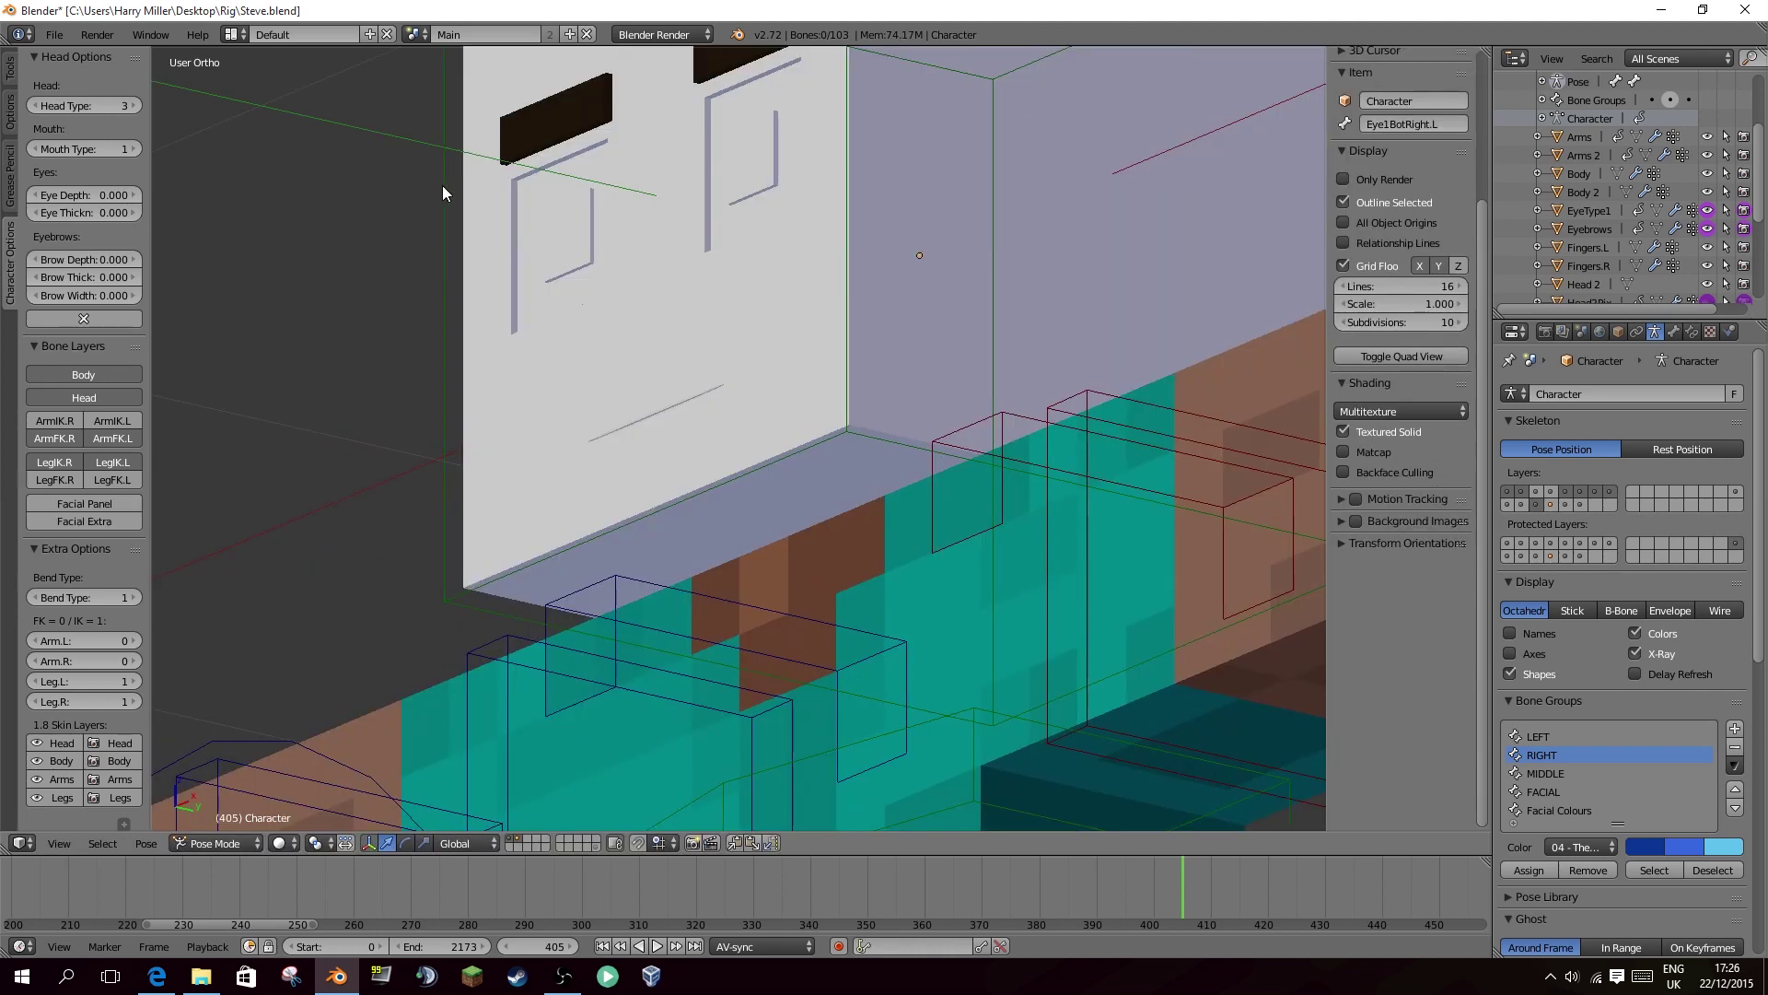
Turn the Facial Panel and Facial Extra bone layers back on.
{"action": "middle_click_drag", "start_coordinate": [442, 187], "coordinate": [369, 204]}
{"action": "scroll", "coordinate": [355, 295], "scroll_direction": "down", "scroll_amount": 4}
{"action": "left_click_drag", "start_coordinate": [48, 516], "coordinate": [59, 505]}
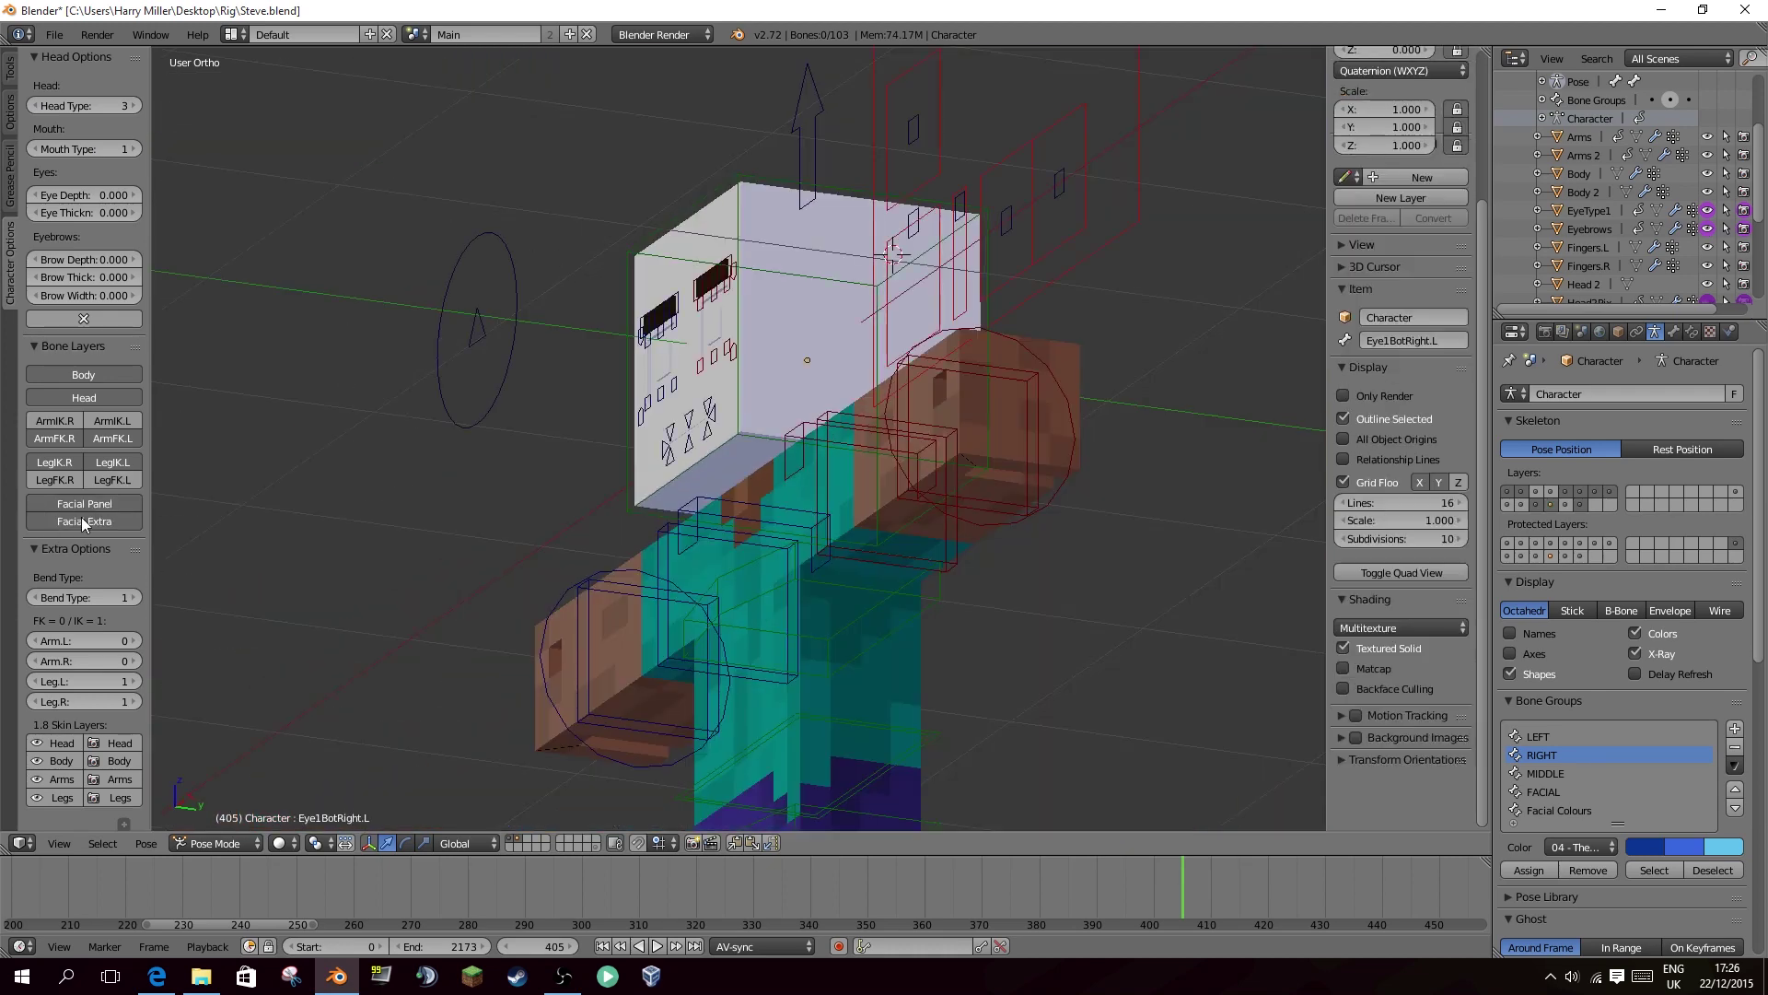
Open the mouth by lowering the MouthMain control bone beside the head.
{"action": "middle_click_drag", "start_coordinate": [865, 345], "coordinate": [912, 347]}
{"action": "right_click", "coordinate": [990, 261]}
{"action": "middle_click_drag", "start_coordinate": [991, 263], "coordinate": [1041, 278]}
{"action": "key", "text": "g"}
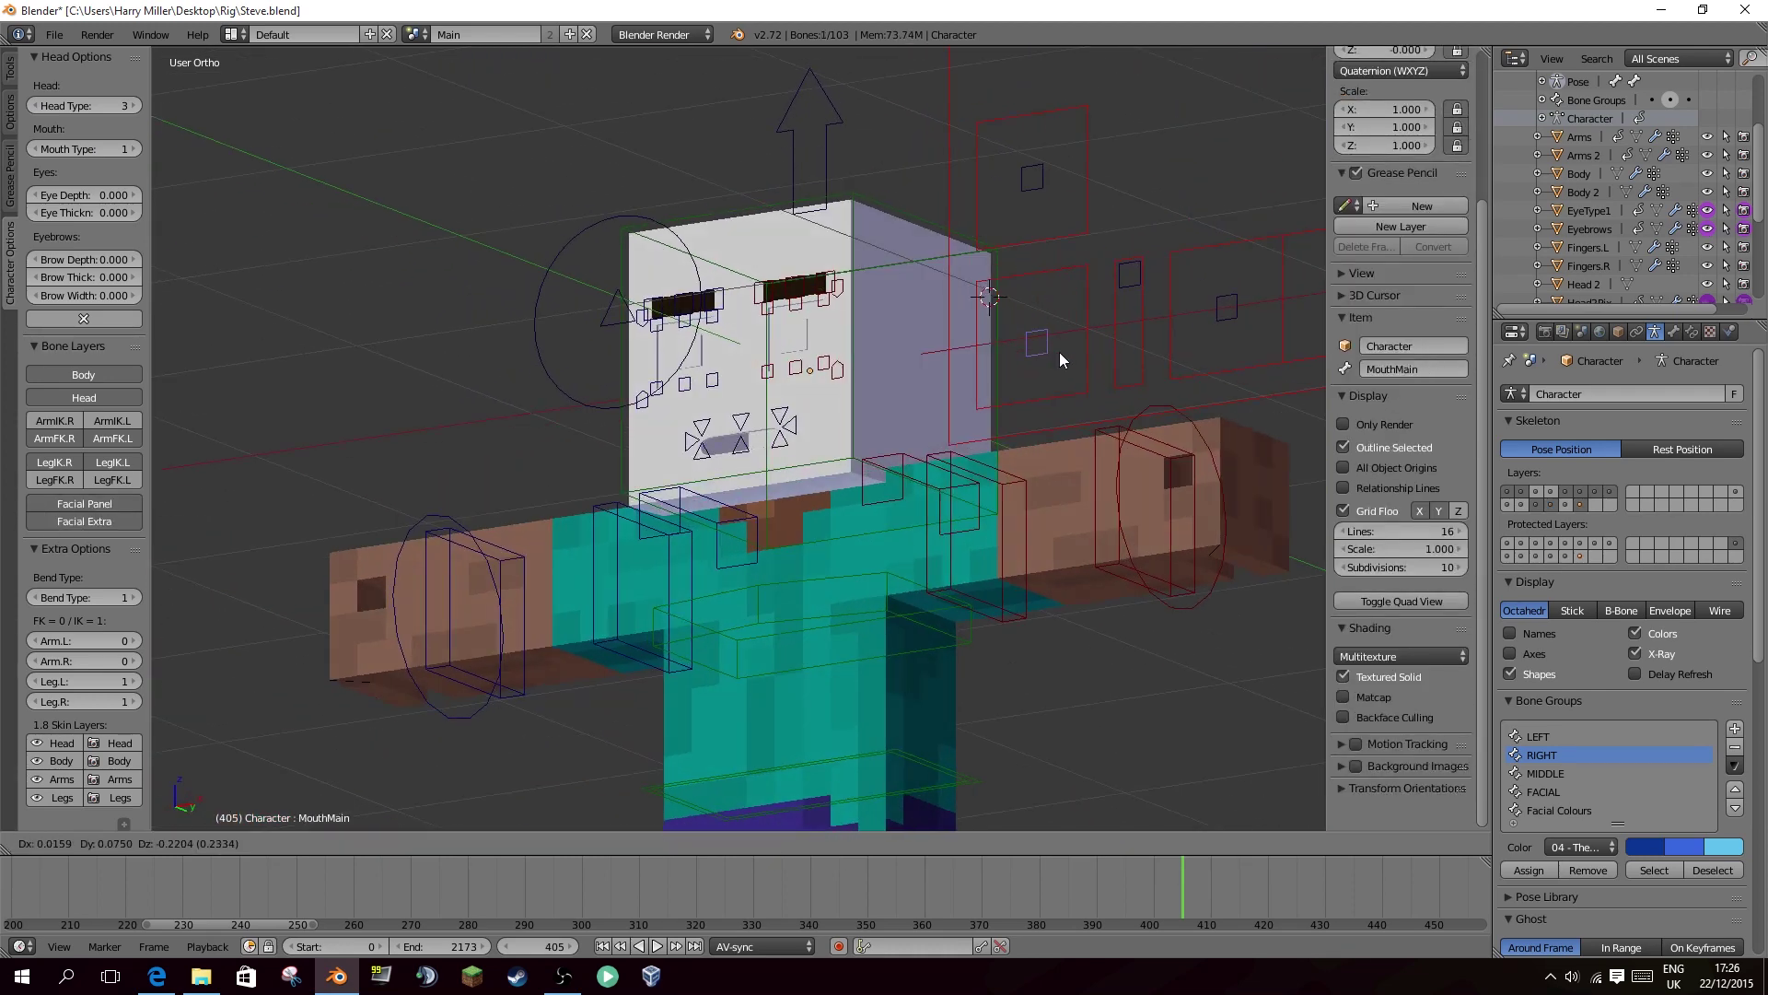
{"action": "left_click", "coordinate": [1070, 372]}
Set the mouth type to 2.
{"action": "scroll", "coordinate": [921, 415], "scroll_direction": "up", "scroll_amount": 8}
{"action": "middle_click_drag", "start_coordinate": [764, 460], "coordinate": [612, 400]}
{"action": "scroll", "coordinate": [645, 407], "scroll_direction": "up", "scroll_amount": 2}
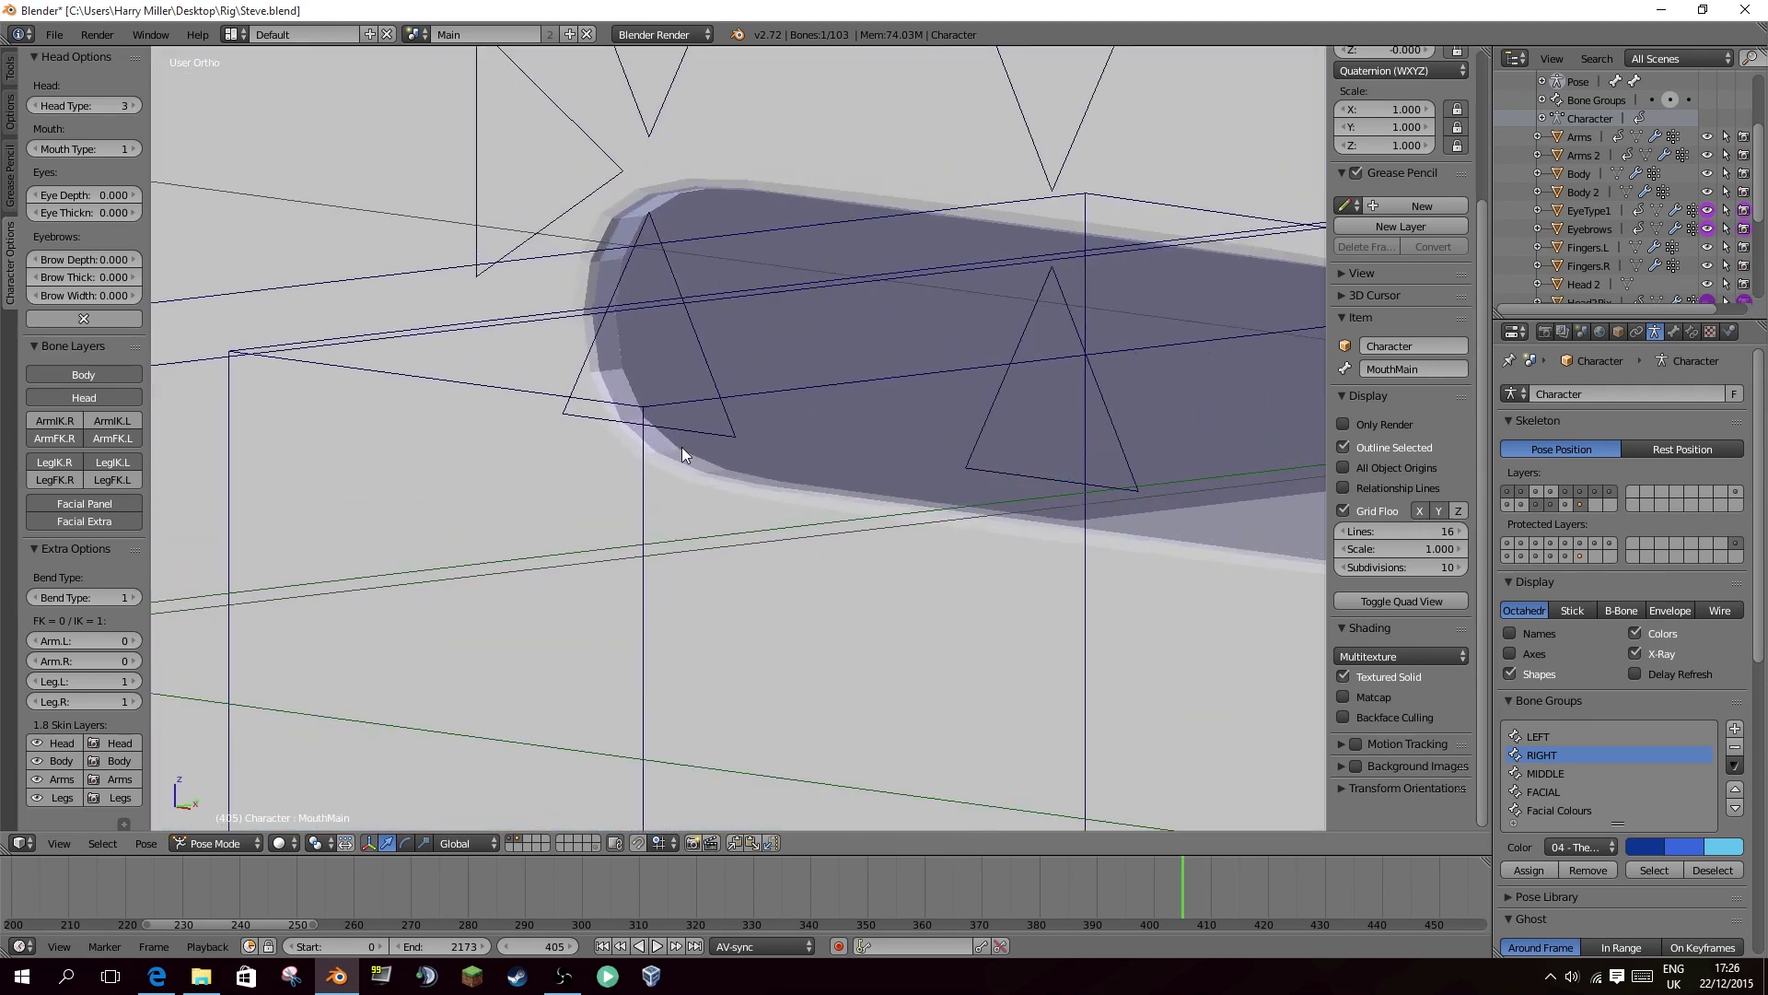
{"action": "left_click_drag", "start_coordinate": [81, 149], "coordinate": [101, 149]}
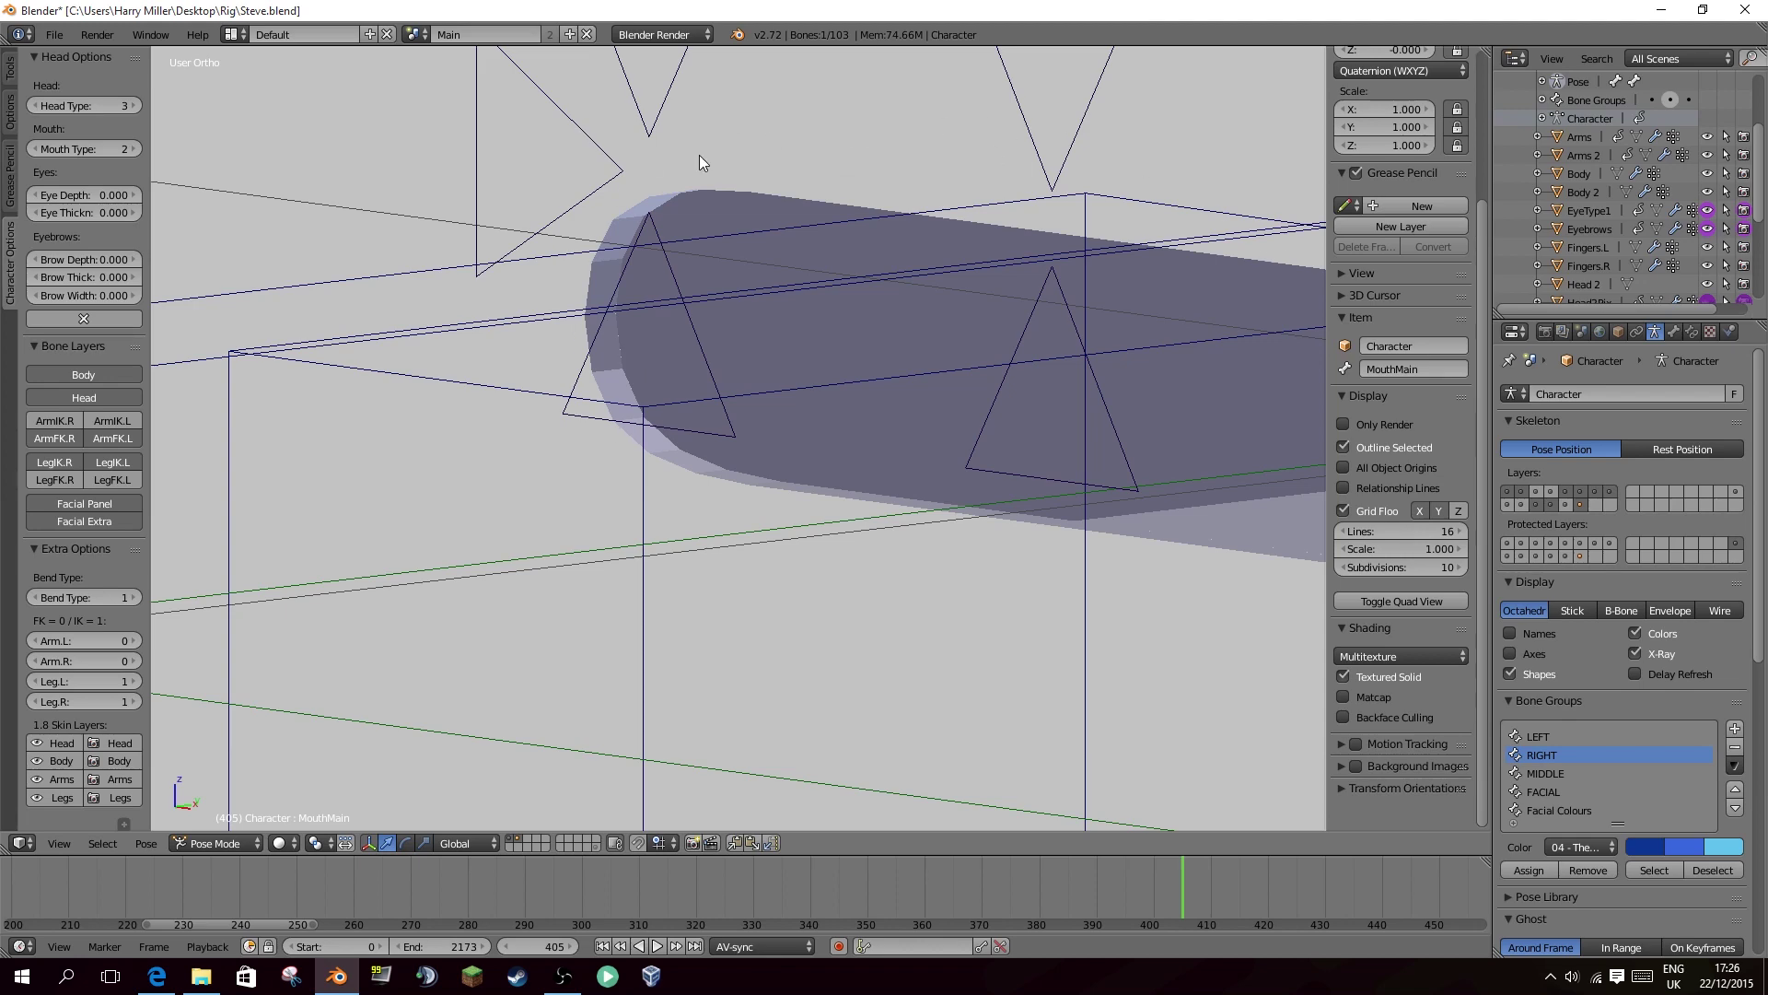
Try moving the MouthMain control bone with the new mouth type.
{"action": "scroll", "coordinate": [700, 157], "scroll_direction": "down", "scroll_amount": 7}
{"action": "middle_click_drag", "start_coordinate": [838, 216], "coordinate": [816, 268]}
{"action": "scroll", "coordinate": [1026, 262], "scroll_direction": "down", "scroll_amount": 5}
{"action": "key", "text": "g"}
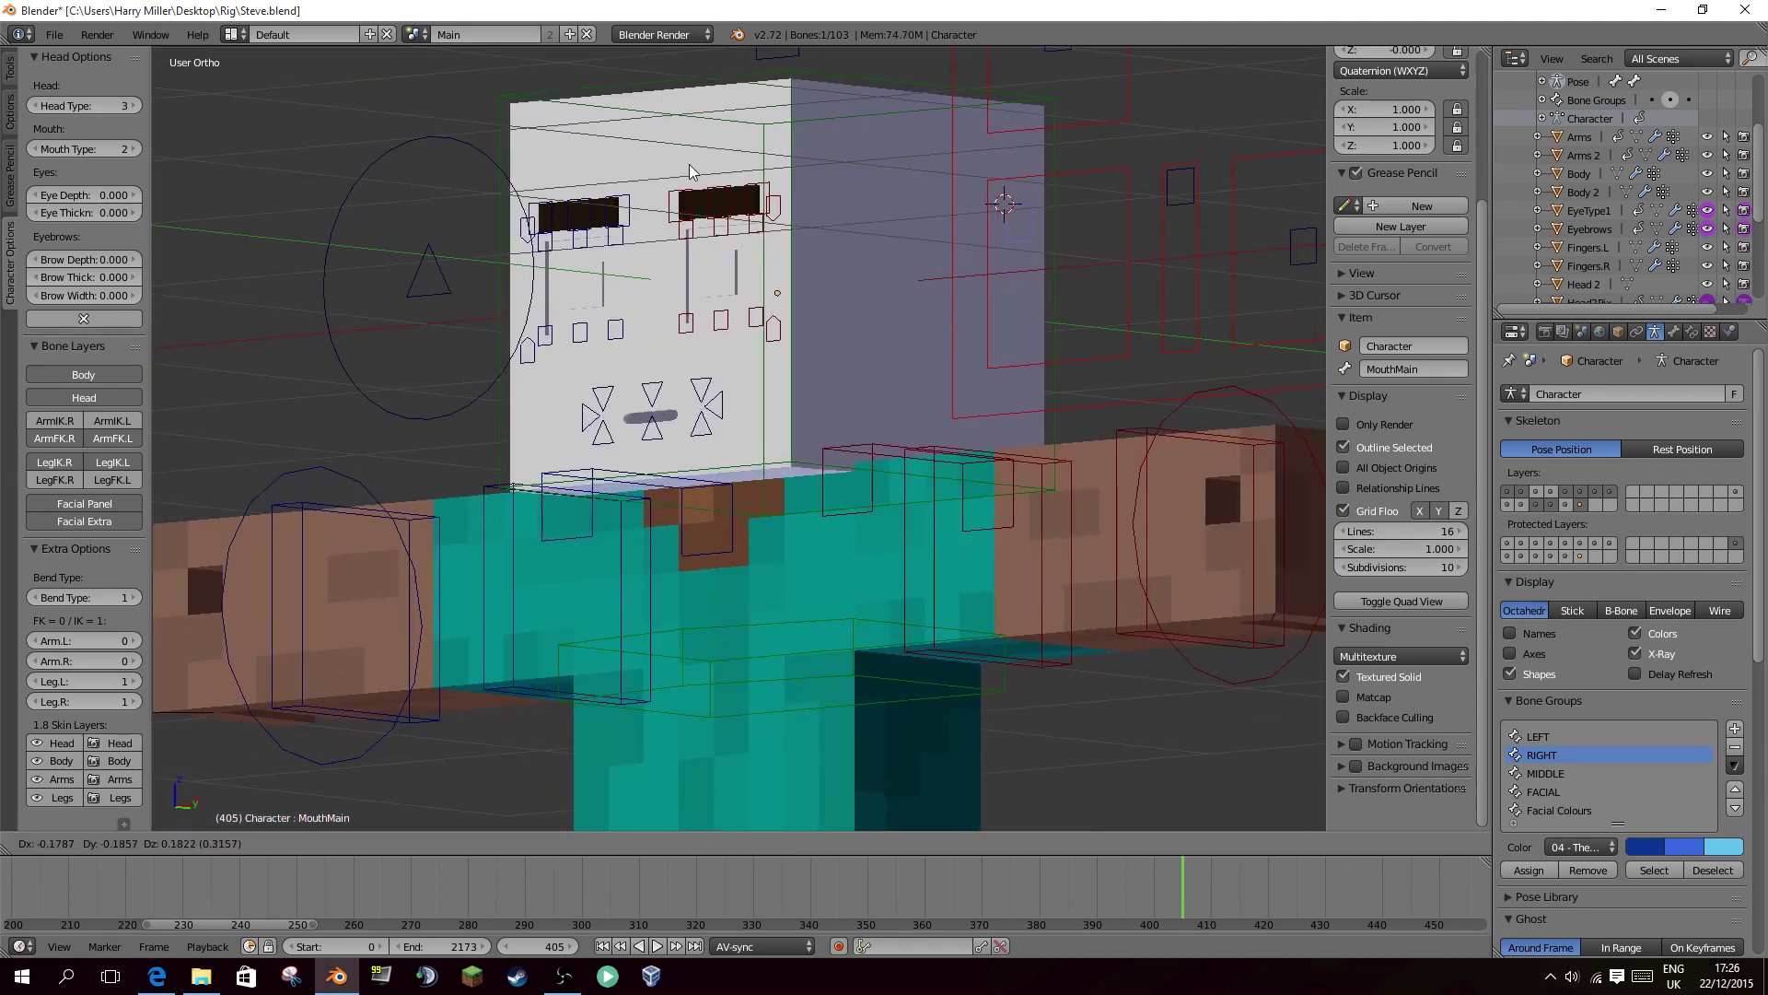
{"action": "right_click", "coordinate": [379, 630]}
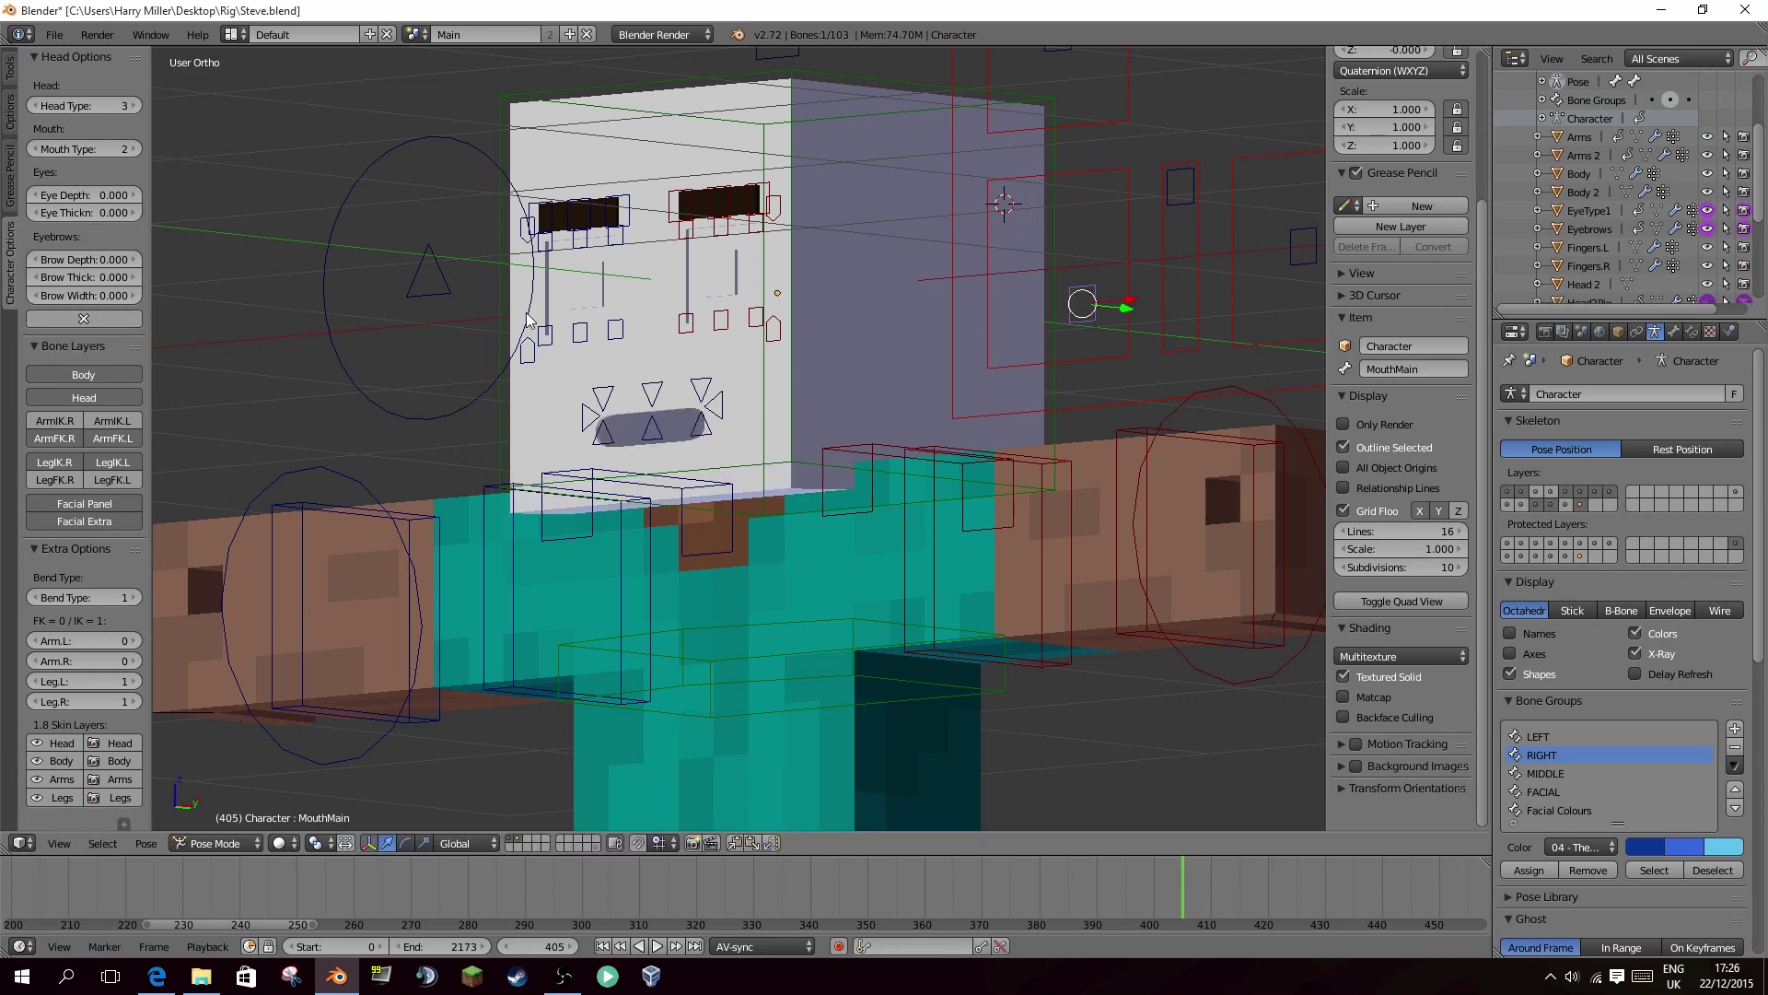
Try the Eye Depth setting on the eyes and set the eye thickness to 1.000.
{"action": "scroll", "coordinate": [608, 331], "scroll_direction": "up", "scroll_amount": 3}
{"action": "middle_click_drag", "start_coordinate": [628, 333], "coordinate": [649, 466], "text": "shift"}
{"action": "scroll", "coordinate": [650, 465], "scroll_direction": "up", "scroll_amount": 1}
{"action": "middle_click_drag", "start_coordinate": [811, 300], "coordinate": [877, 433], "text": "shift"}
{"action": "middle_click_drag", "start_coordinate": [876, 433], "coordinate": [355, 266]}
{"action": "scroll", "coordinate": [516, 295], "scroll_direction": "up", "scroll_amount": 2}
{"action": "middle_click_drag", "start_coordinate": [540, 298], "coordinate": [493, 297]}
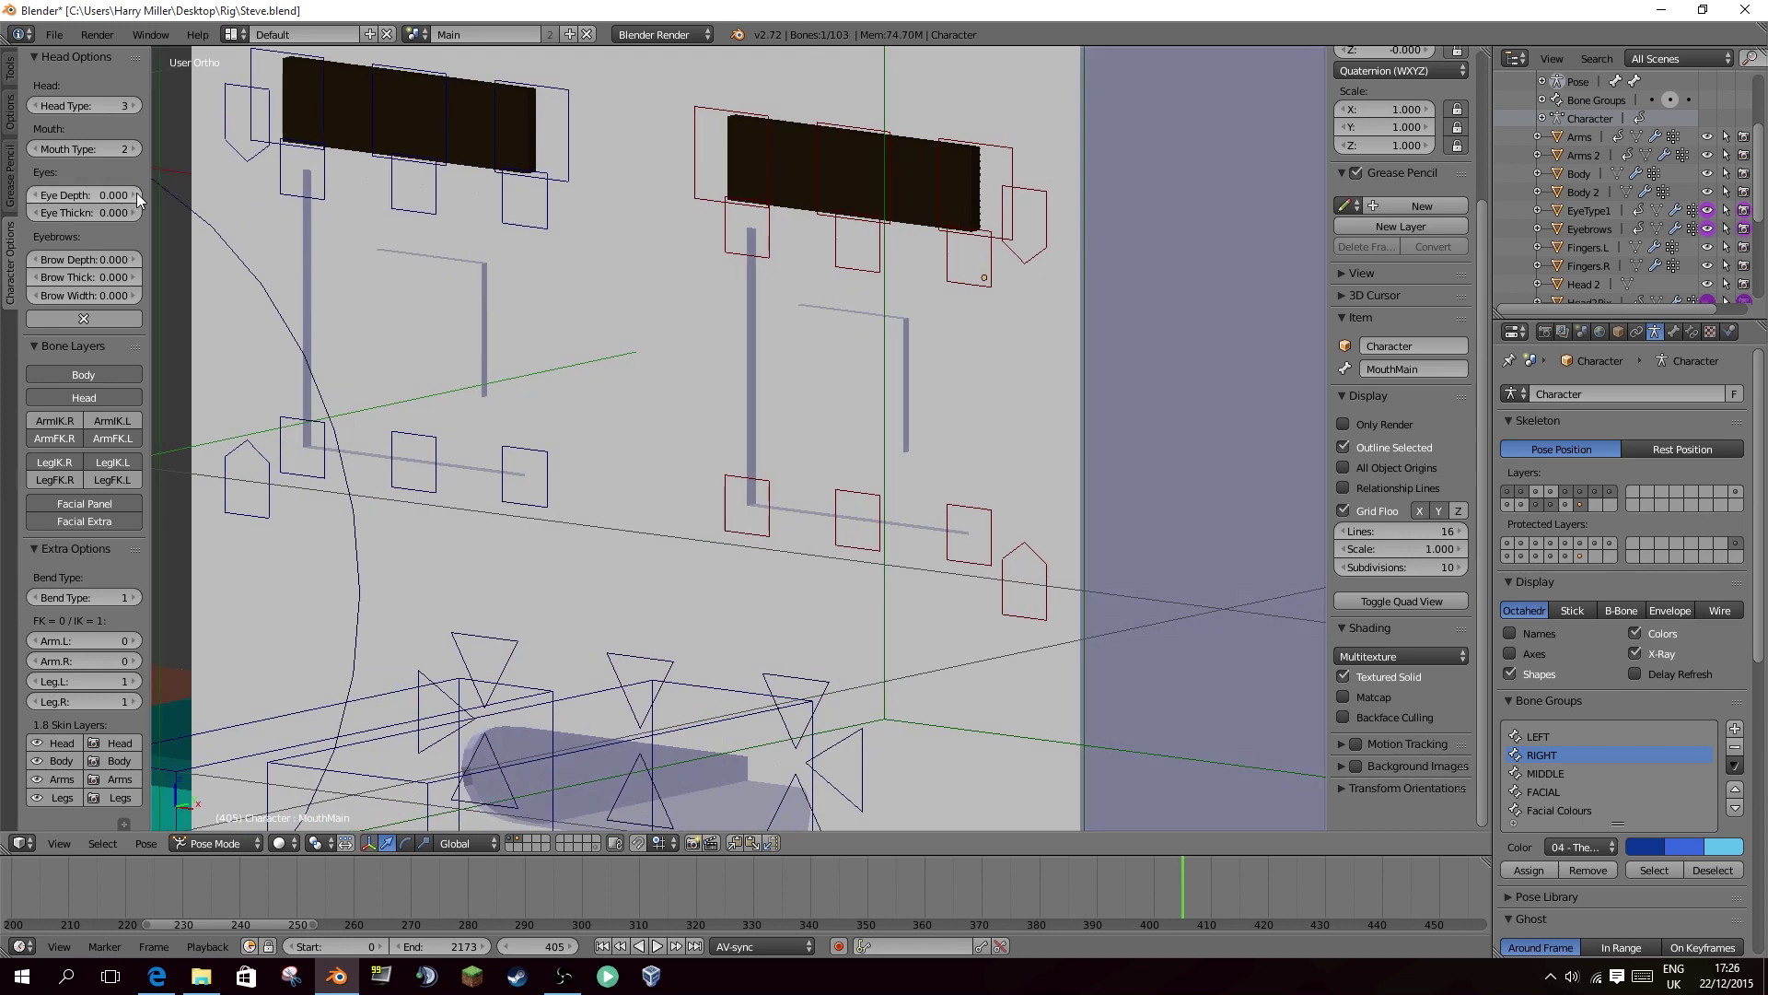
{"action": "left_click_drag", "start_coordinate": [129, 195], "coordinate": [66, 196]}
{"action": "left_click_drag", "start_coordinate": [103, 213], "coordinate": [140, 213]}
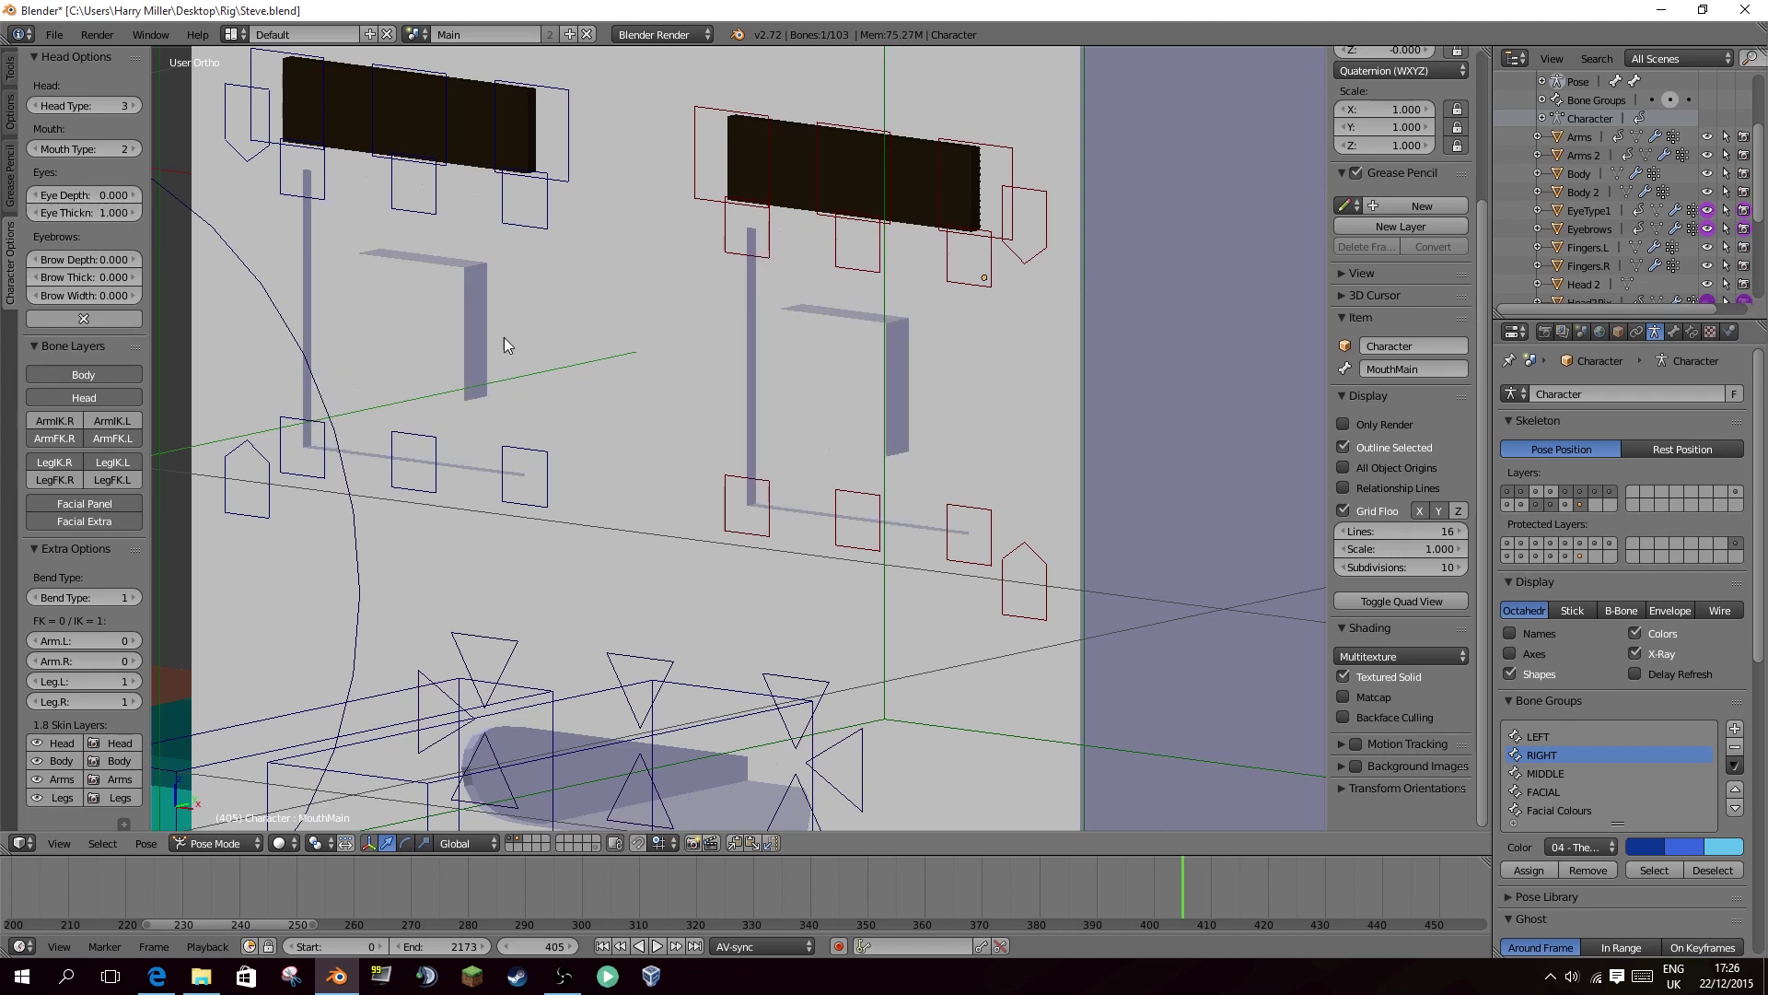
Try lowering the left upper eyelid with Eye1MainTopControl.L, and set the eye thickness back to 0.000.
{"action": "middle_click_drag", "start_coordinate": [505, 337], "coordinate": [851, 248]}
{"action": "right_click", "coordinate": [969, 226]}
{"action": "key", "text": "g"}
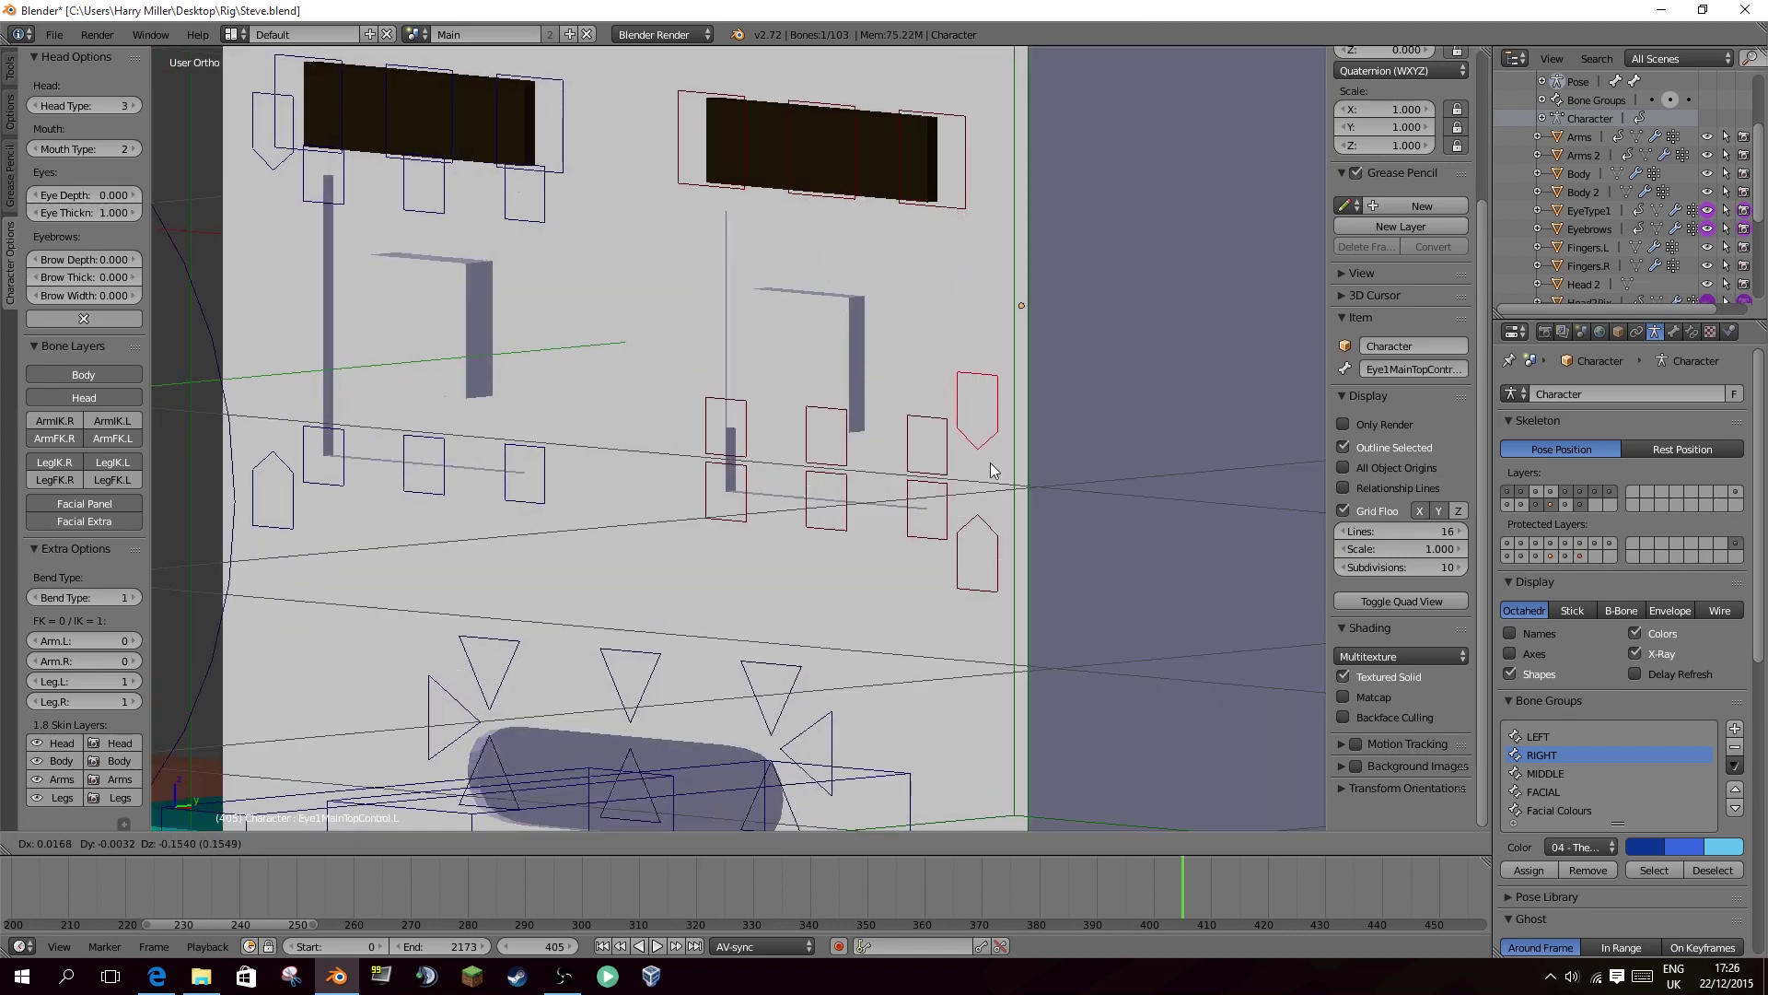
{"action": "right_click", "coordinate": [980, 343]}
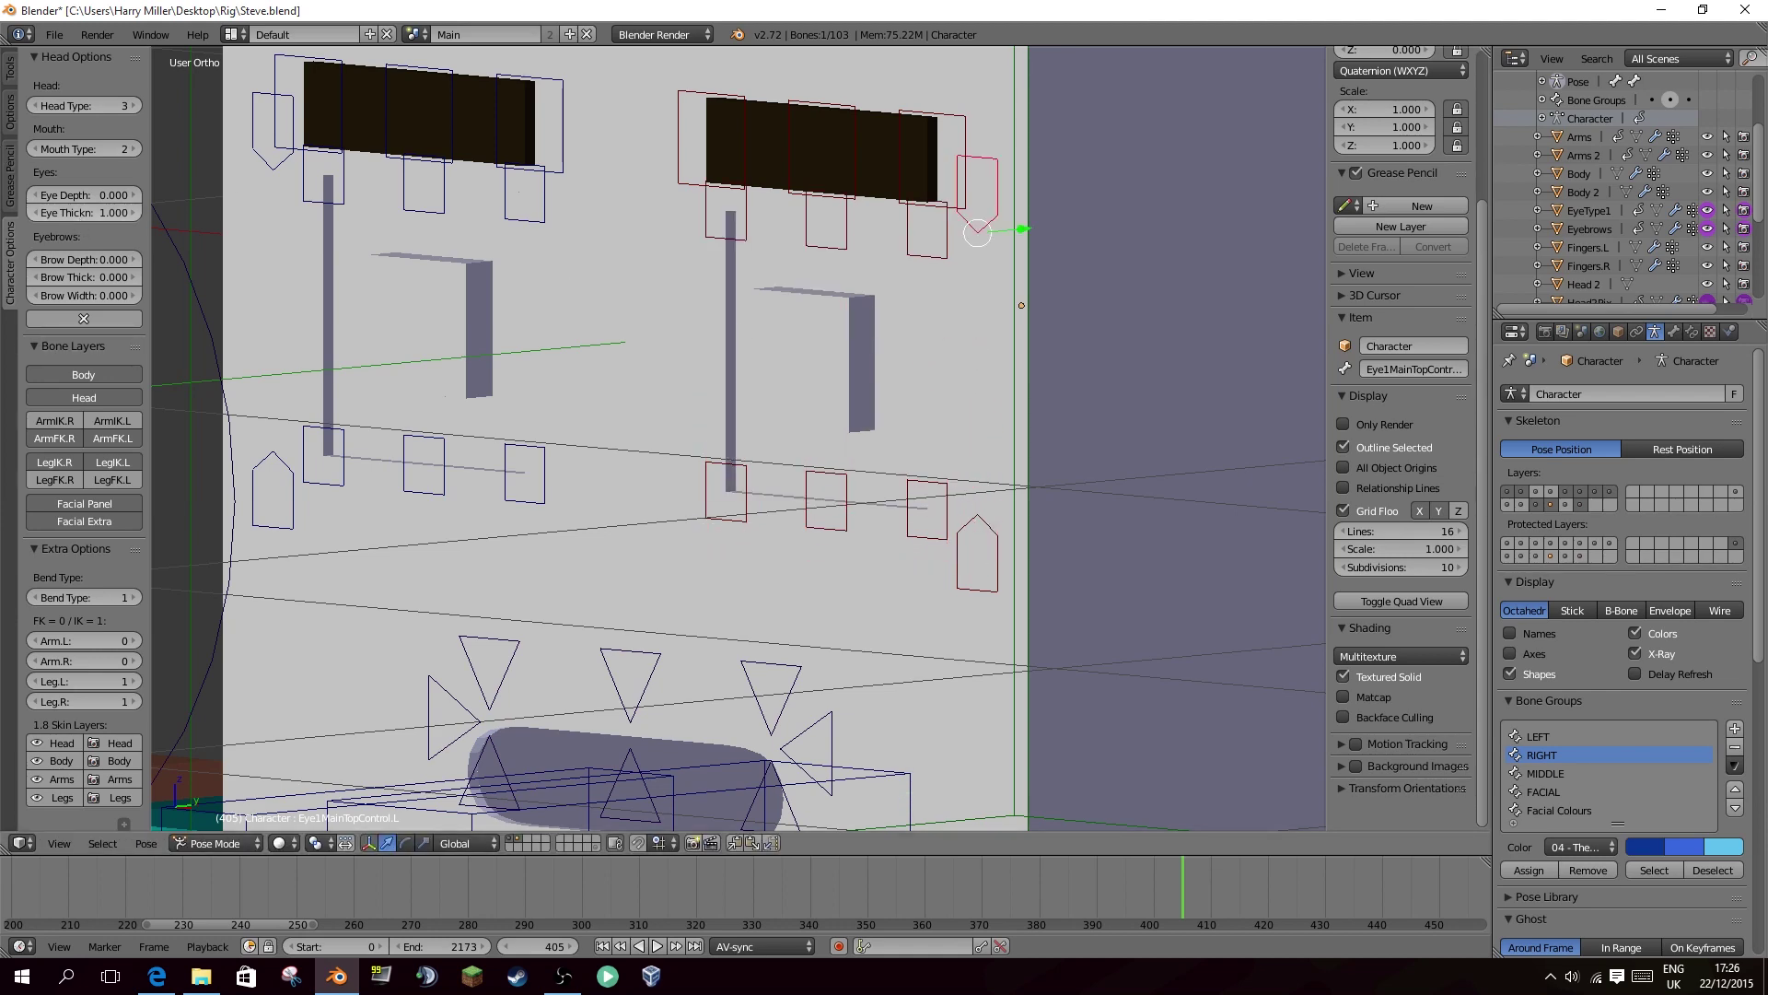
{"action": "left_click_drag", "start_coordinate": [101, 212], "coordinate": [80, 218]}
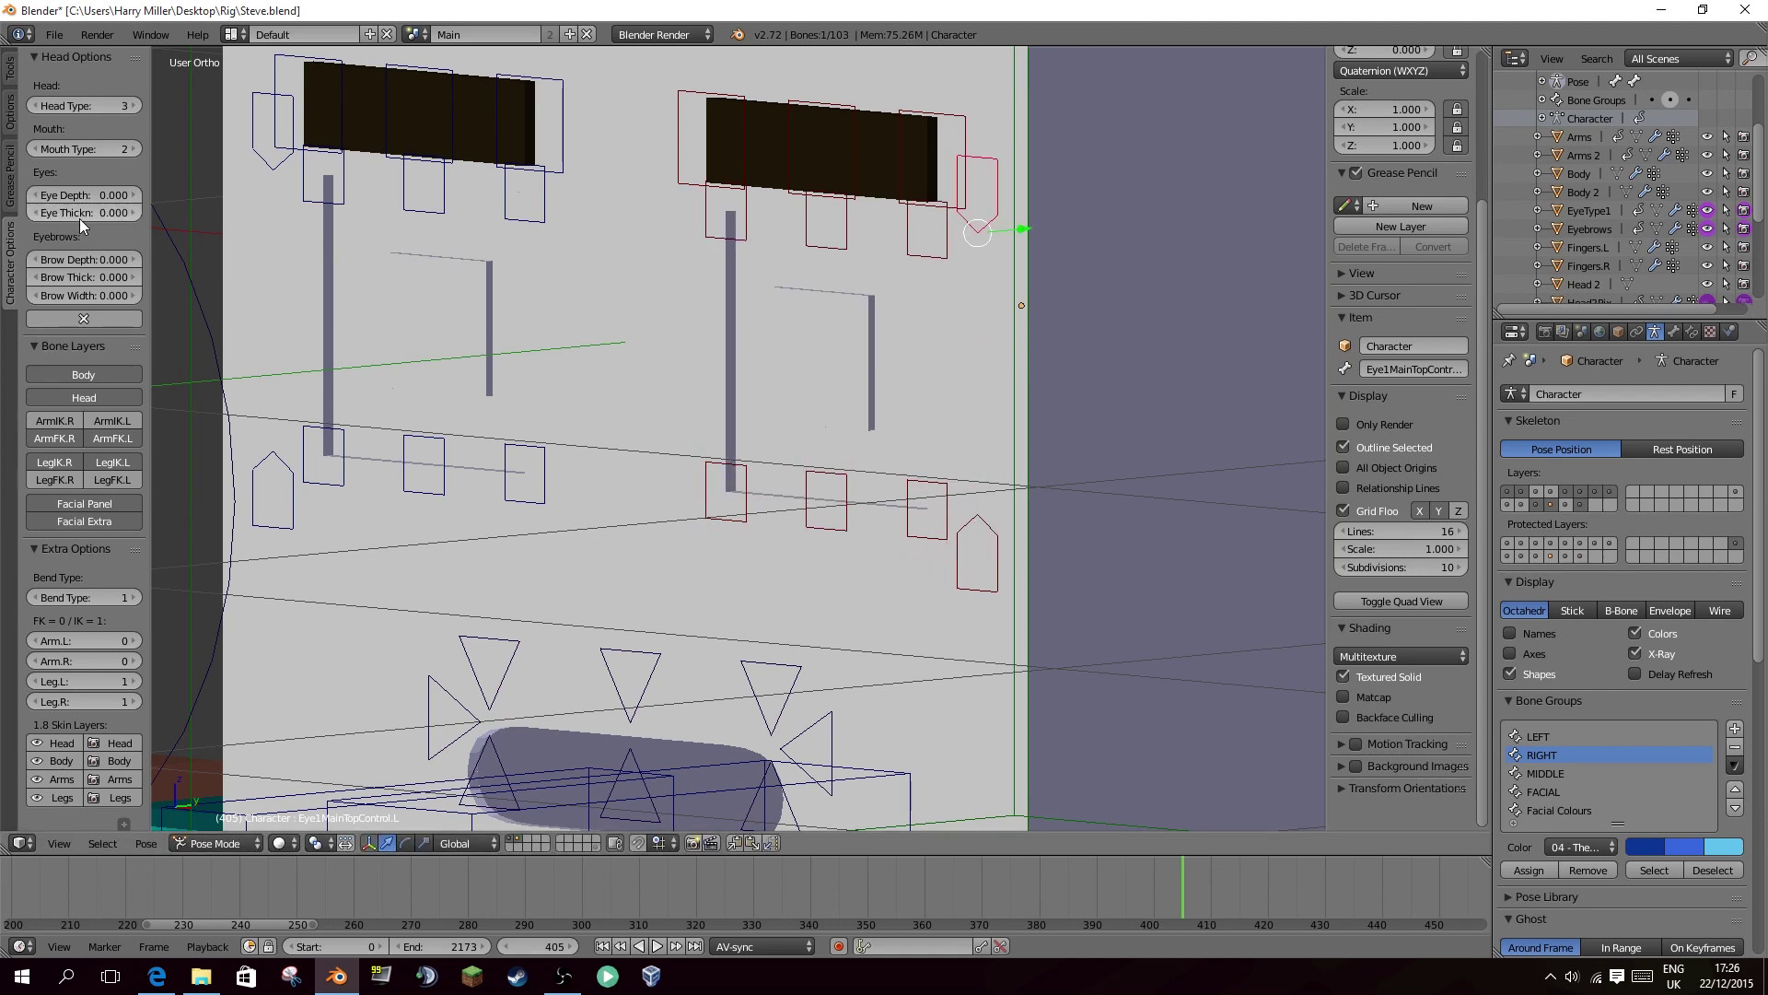
Try the eyebrow shape settings, including Brow Depth, while viewing the eyebrows up close.
{"action": "scroll", "coordinate": [517, 213], "scroll_direction": "down", "scroll_amount": 3}
{"action": "middle_click_drag", "start_coordinate": [296, 260], "coordinate": [205, 270]}
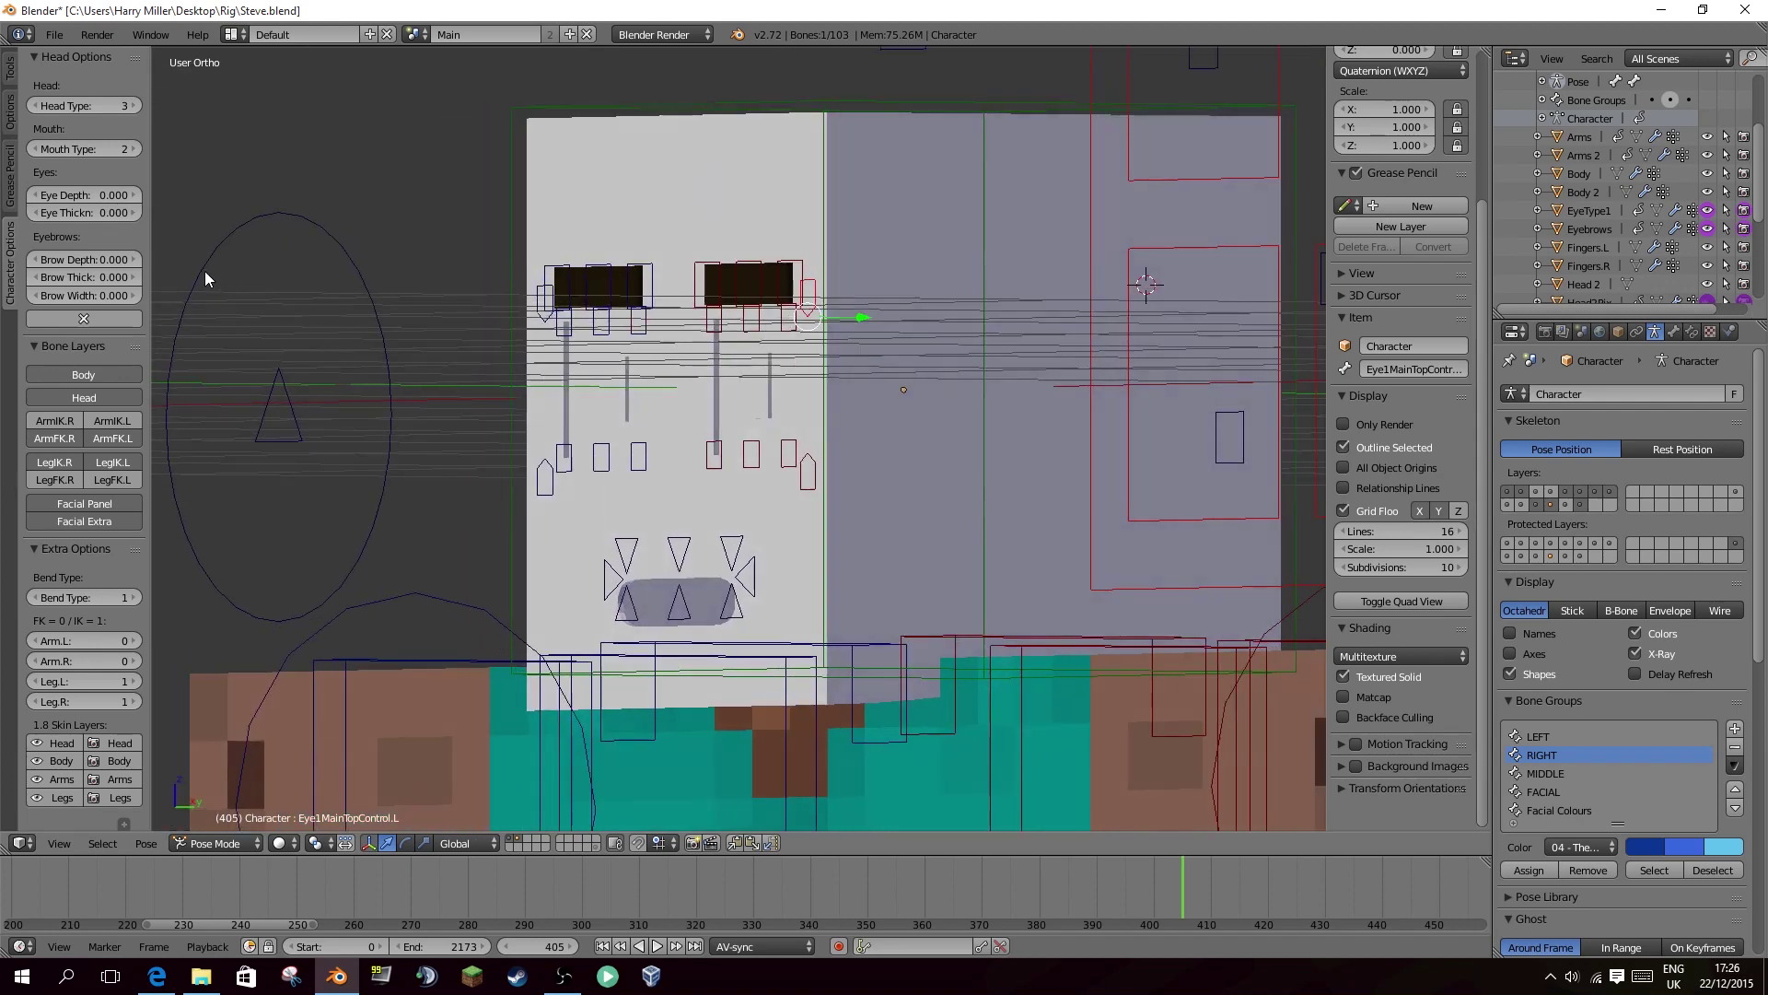
{"action": "scroll", "coordinate": [204, 270], "scroll_direction": "up", "scroll_amount": 2}
{"action": "middle_click_drag", "start_coordinate": [597, 221], "coordinate": [584, 304]}
{"action": "middle_click_drag", "start_coordinate": [241, 201], "coordinate": [306, 258], "text": "shift"}
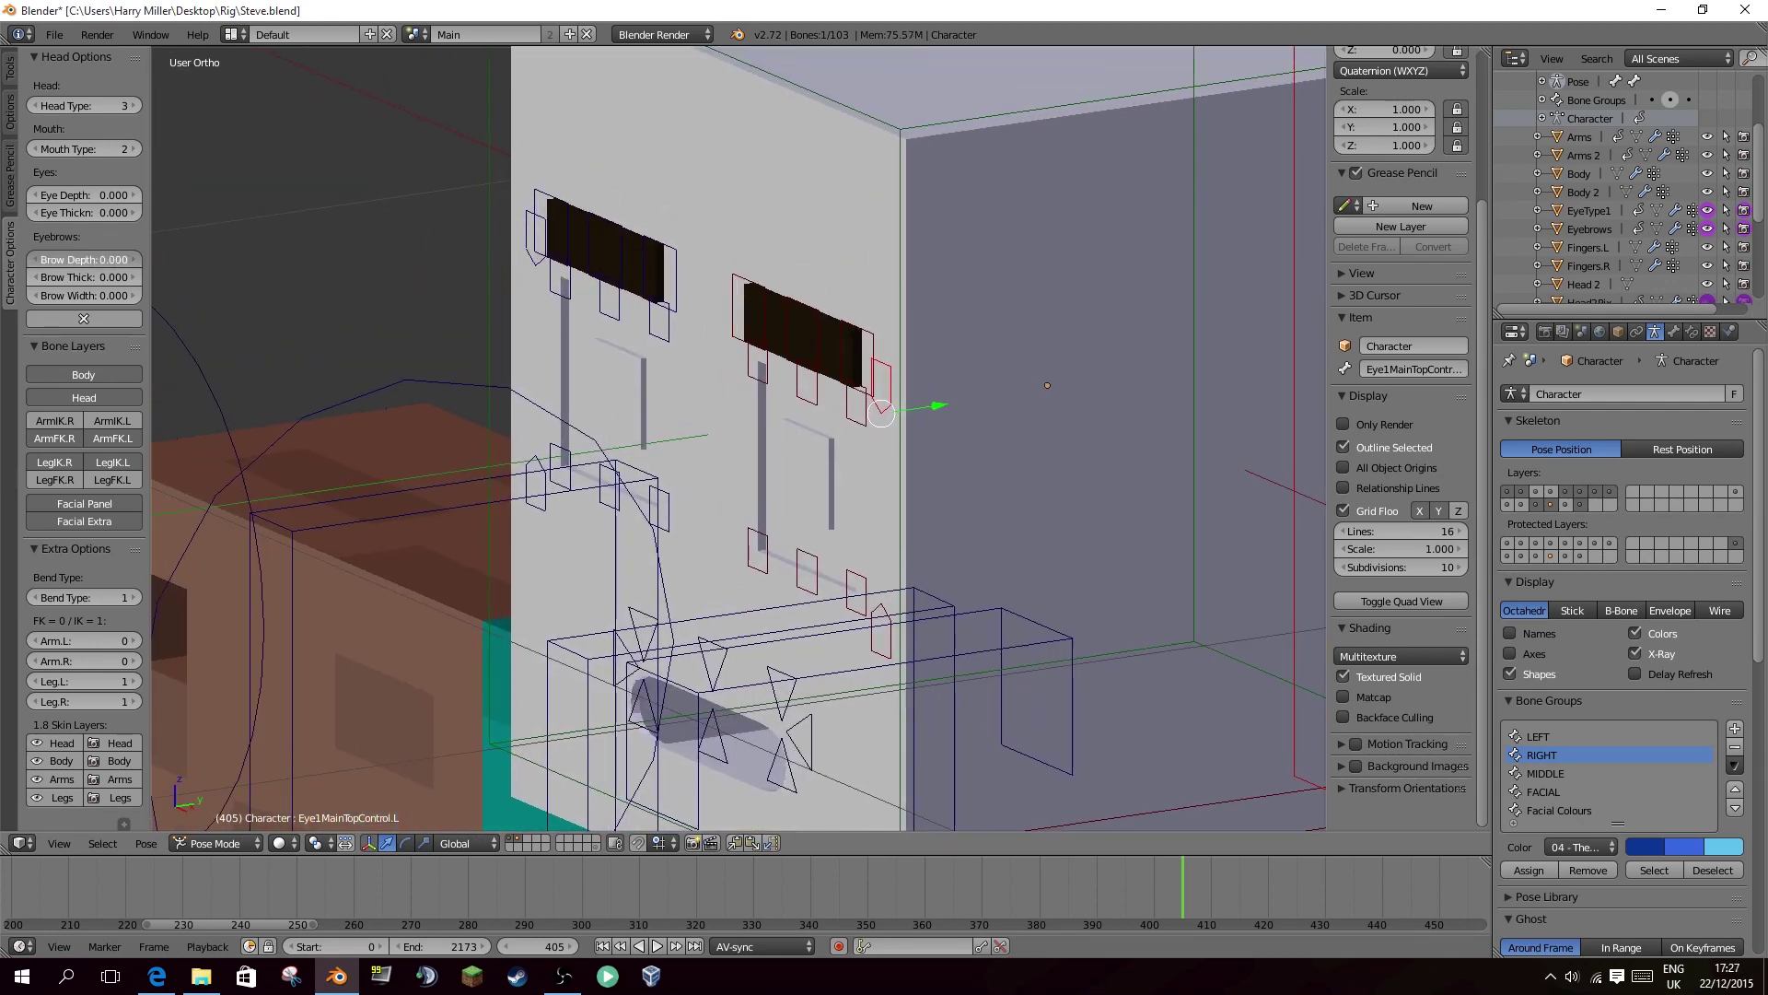
{"action": "left_click_drag", "start_coordinate": [84, 260], "coordinate": [124, 277]}
{"action": "middle_click_drag", "start_coordinate": [331, 258], "coordinate": [344, 345]}
{"action": "left_click", "coordinate": [110, 324]}
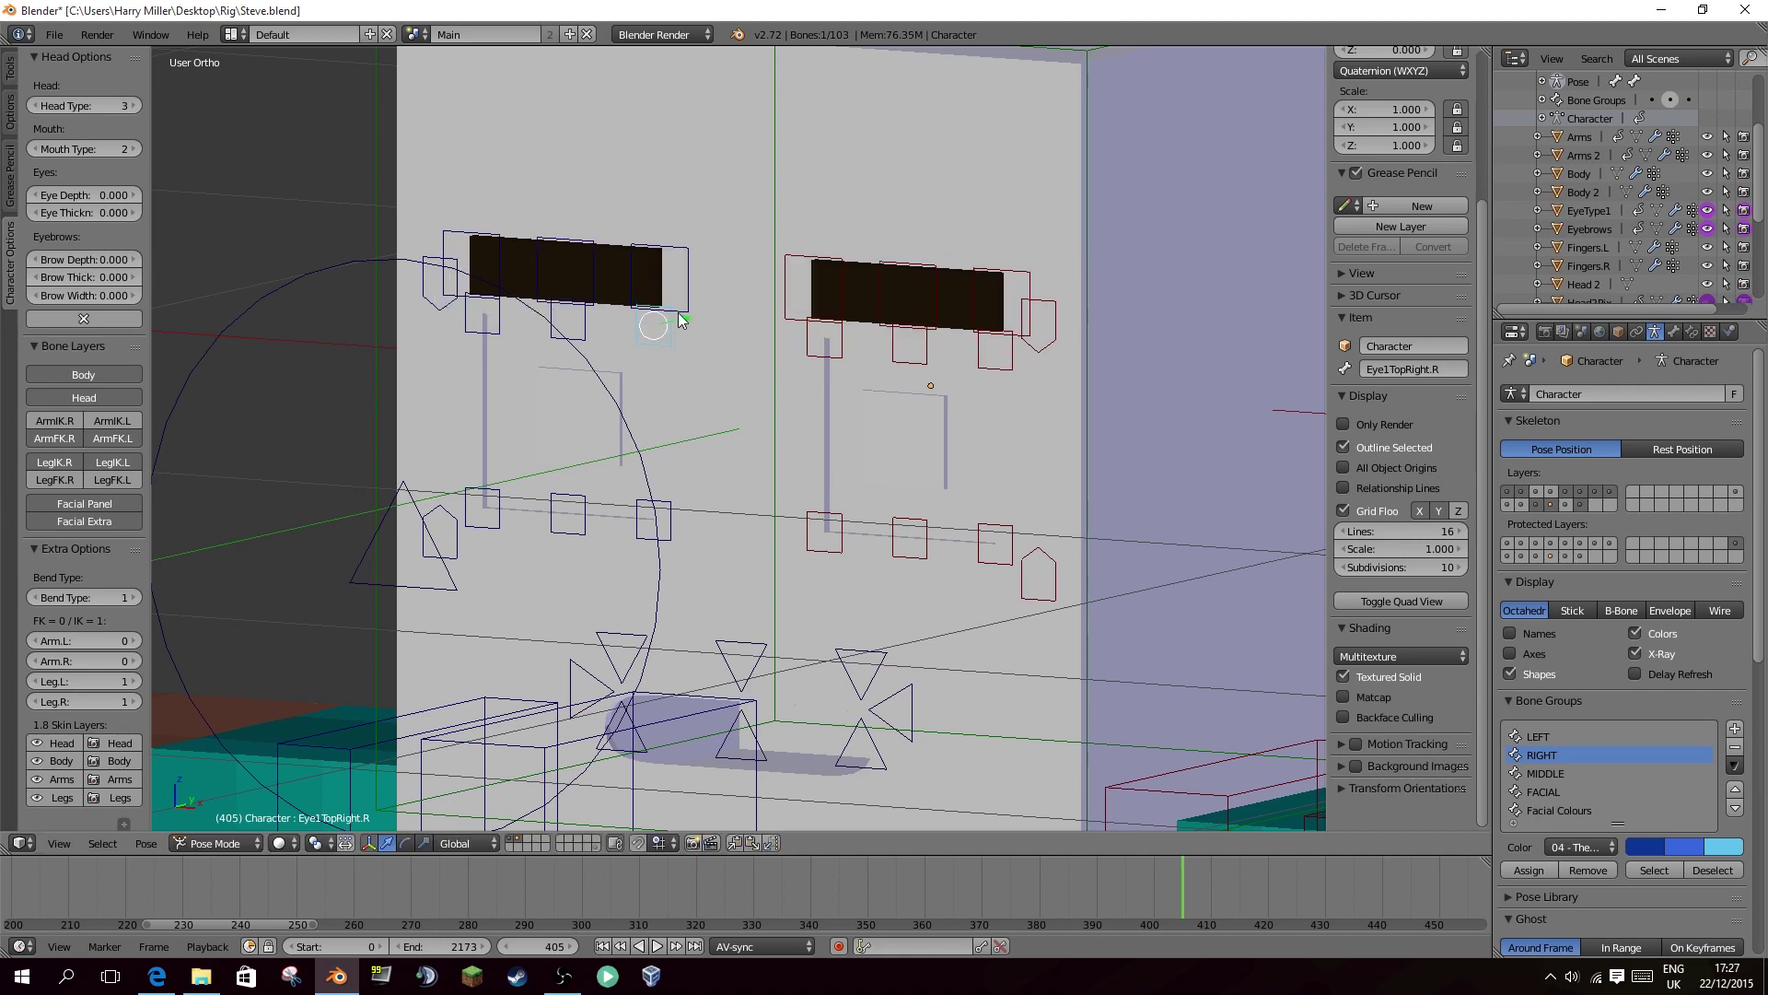
Clear the location of all bones and deselect them.
{"action": "scroll", "coordinate": [700, 414], "scroll_direction": "down", "scroll_amount": 5}
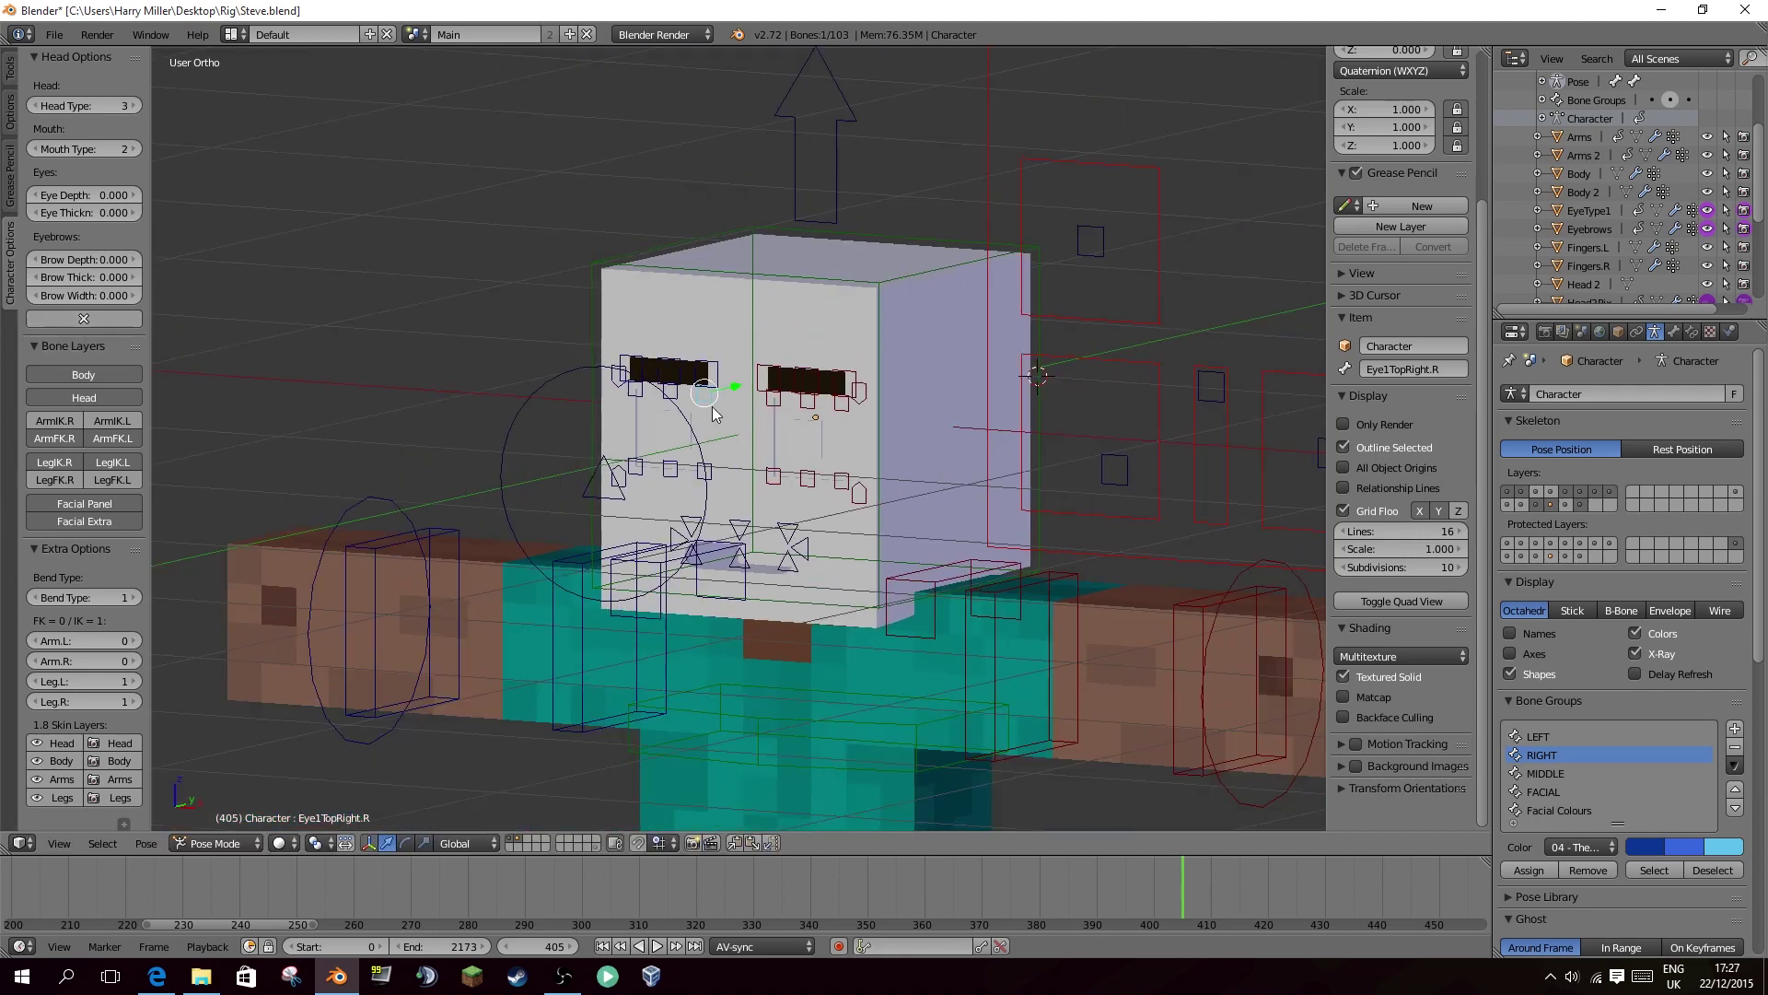
{"action": "middle_click_drag", "start_coordinate": [739, 452], "coordinate": [748, 350], "text": "shift"}
{"action": "middle_click_drag", "start_coordinate": [630, 324], "coordinate": [544, 339]}
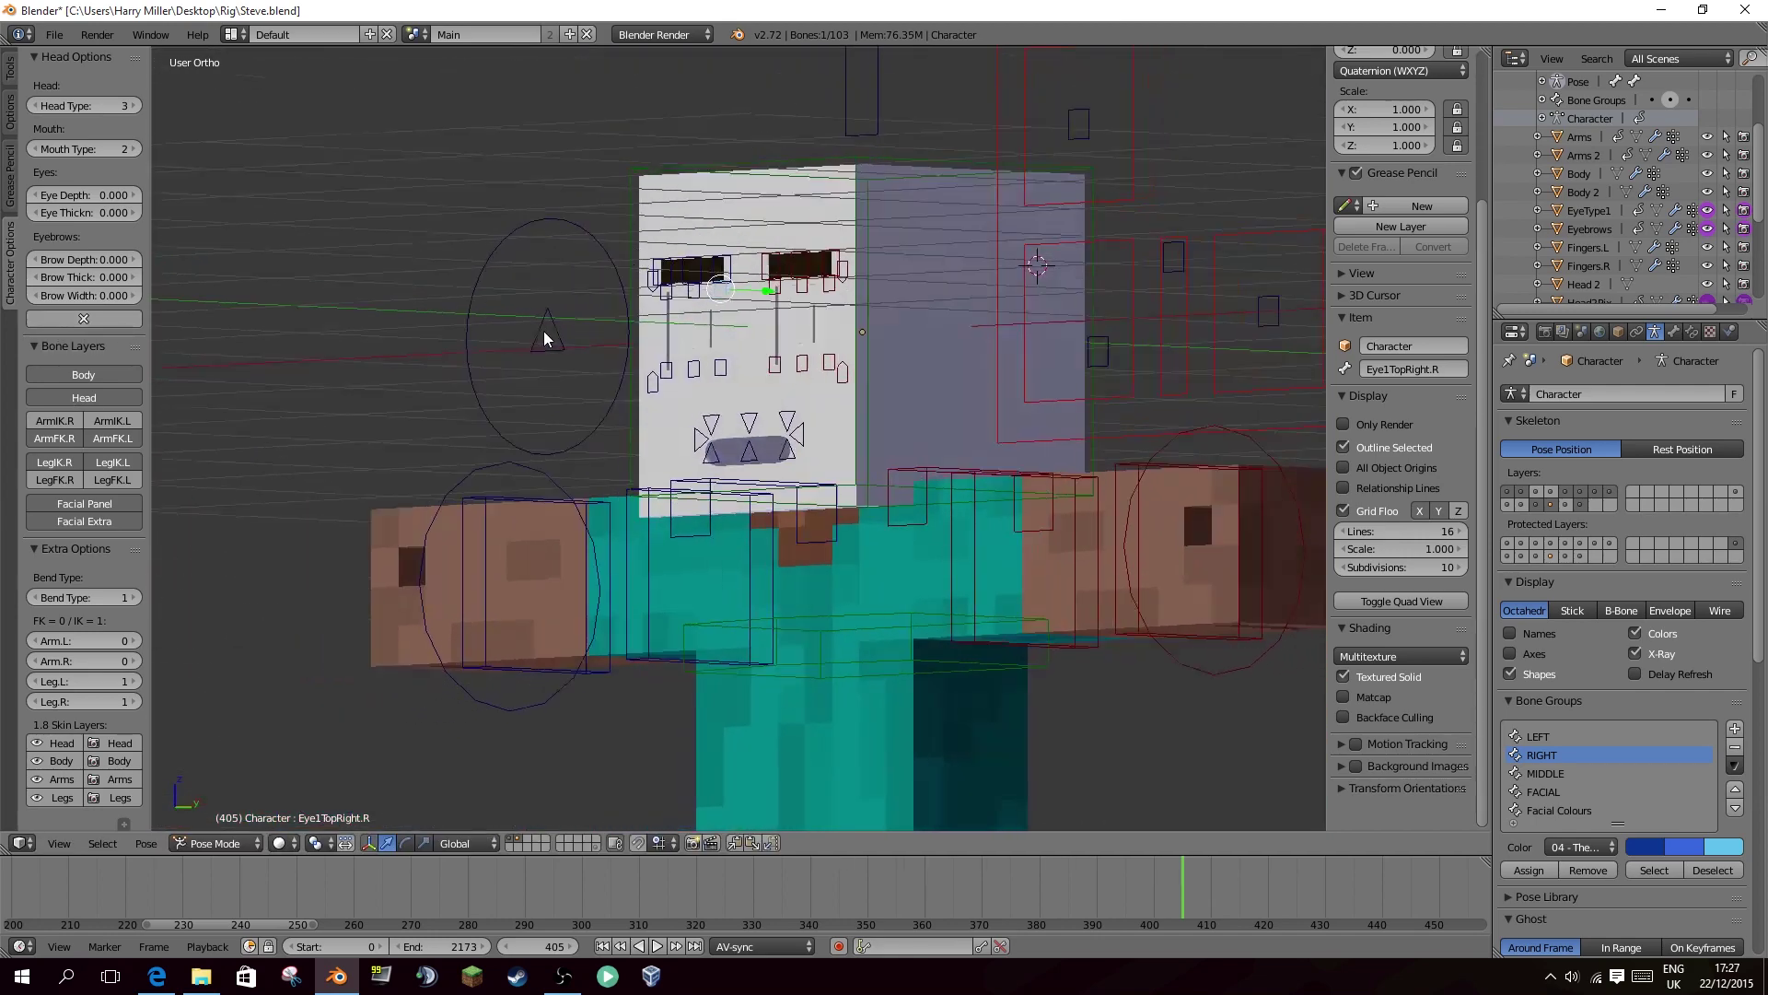
{"action": "scroll", "coordinate": [545, 339], "scroll_direction": "up", "scroll_amount": 2}
{"action": "middle_click_drag", "start_coordinate": [760, 371], "coordinate": [809, 276], "text": "shift"}
{"action": "key", "text": "KP_1"}
{"action": "scroll", "coordinate": [1031, 280], "scroll_direction": "down", "scroll_amount": 3}
{"action": "key", "text": "a"}
{"action": "key", "text": "a"}
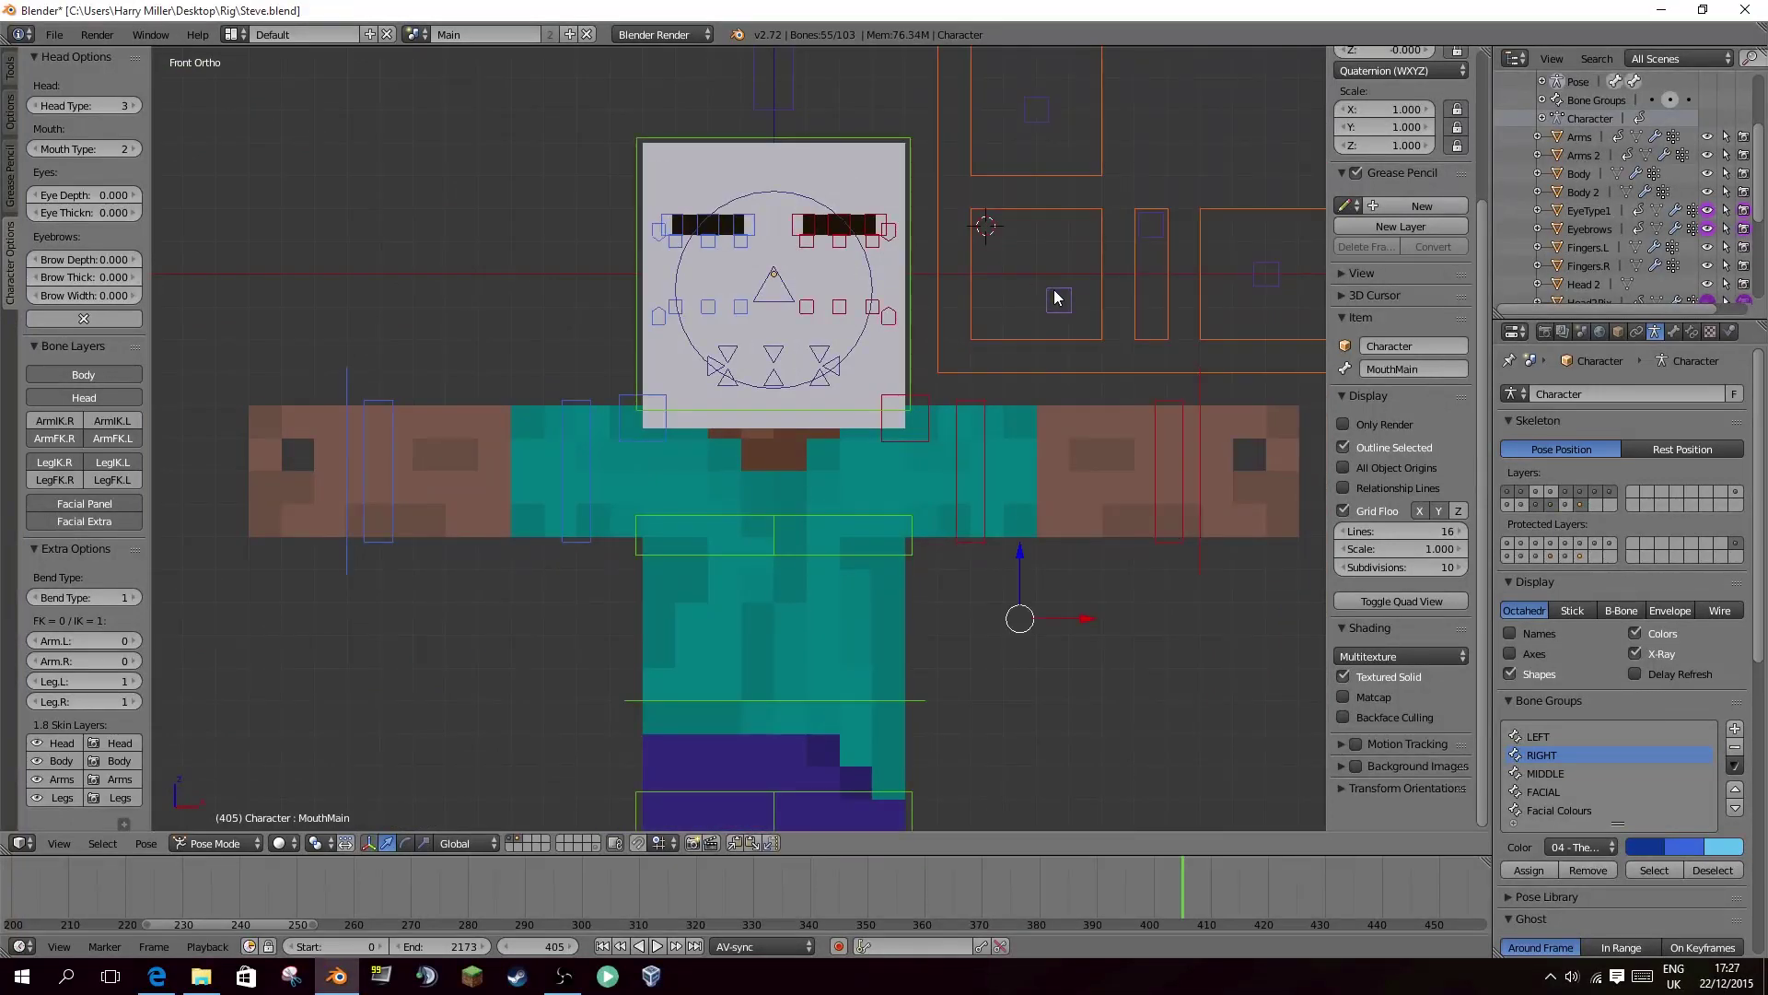
{"action": "key", "text": "alt+g"}
{"action": "key", "text": "a"}
Save the rig, overwriting the existing Steve.blend file.
{"action": "scroll", "coordinate": [1053, 293], "scroll_direction": "down", "scroll_amount": 2}
{"action": "middle_click_drag", "start_coordinate": [1053, 276], "coordinate": [786, 293], "text": "shift"}
{"action": "key", "text": "ctrl+s"}
{"action": "left_click", "coordinate": [1044, 184]}
{"action": "left_click", "coordinate": [1047, 218]}
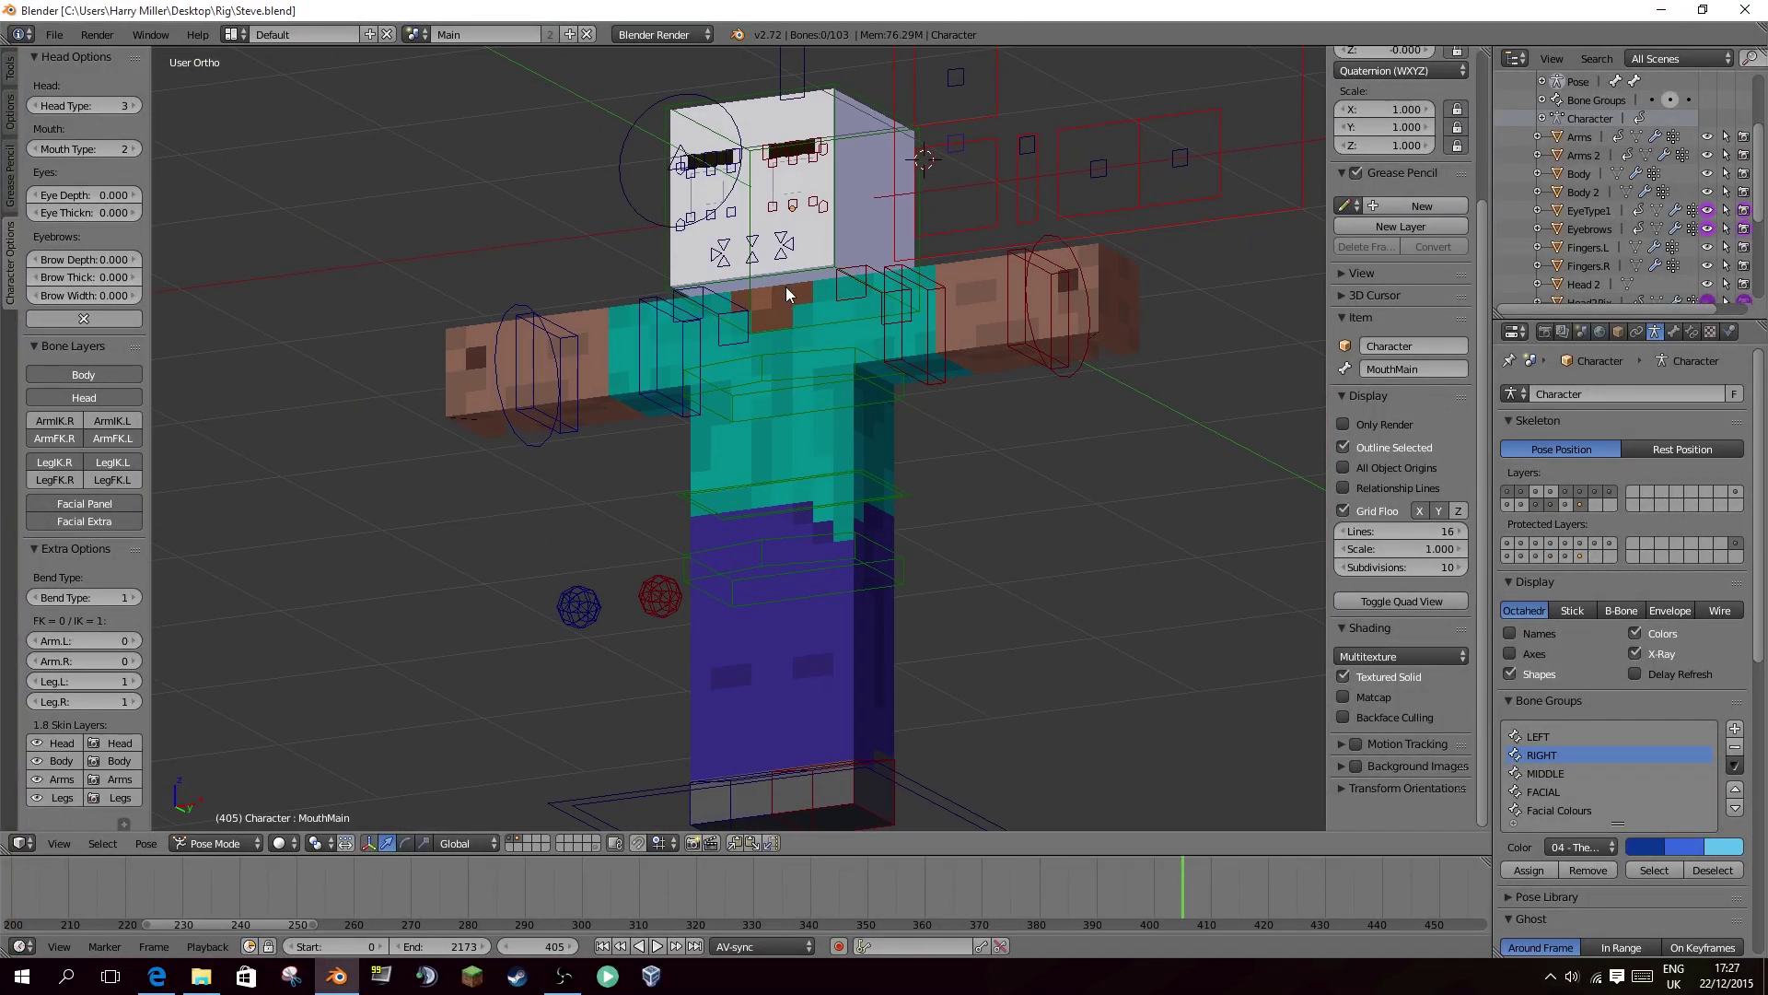
Hide the Body, Head, ArmFK.R, LegIK.R, LegIK.L, Facial Panel and Facial Extra bone layers.
{"action": "left_click", "coordinate": [112, 374]}
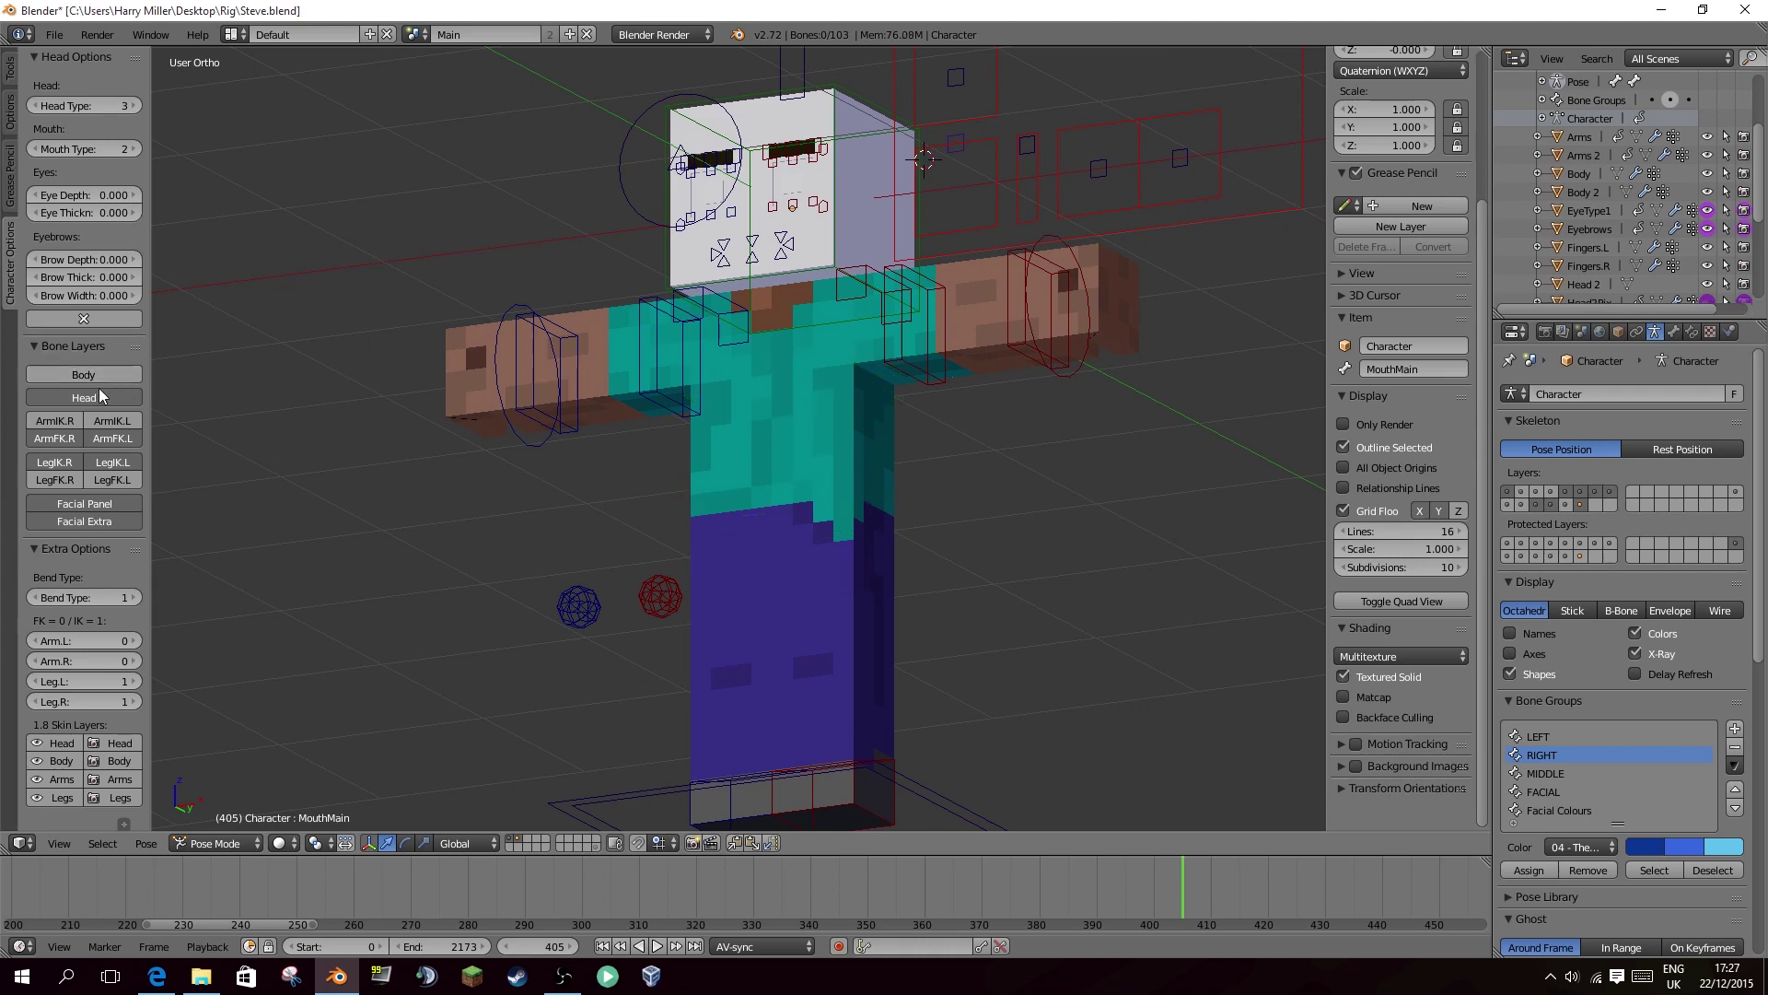
{"action": "left_click", "coordinate": [59, 436]}
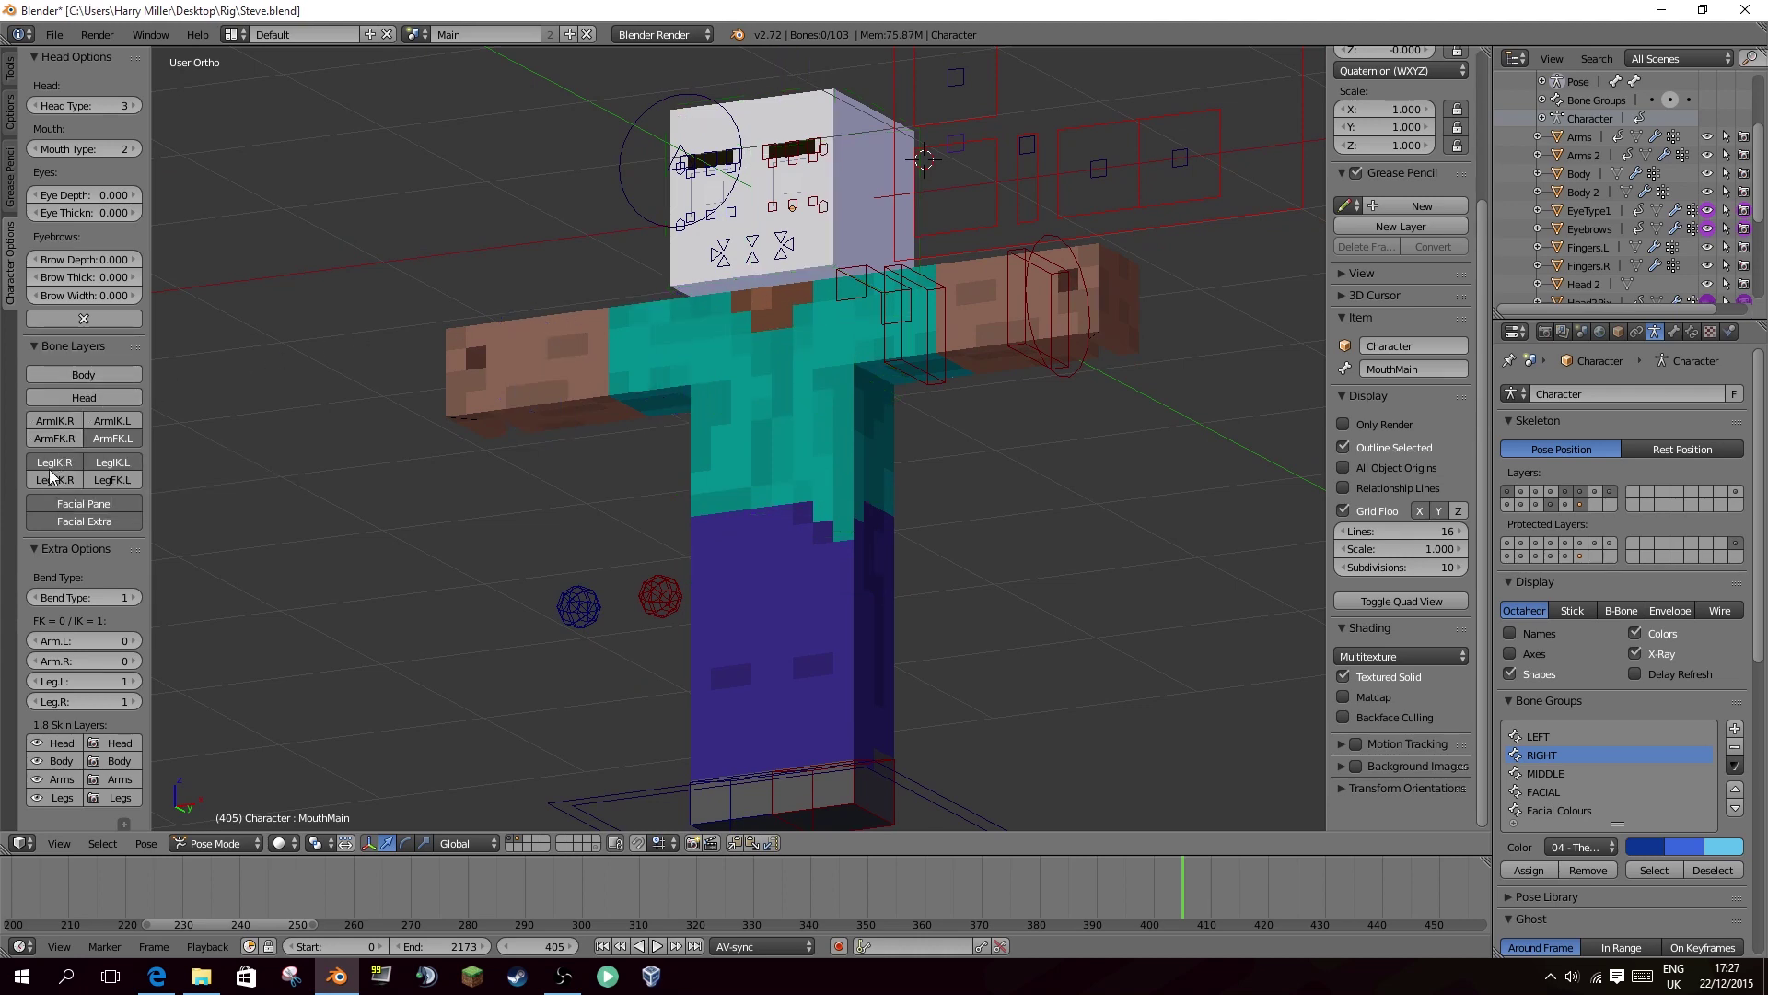
{"action": "left_click_drag", "start_coordinate": [51, 464], "coordinate": [118, 521]}
Try rotating the left upper arm with the ArmUpper.L bone.
{"action": "middle_click_drag", "start_coordinate": [737, 407], "coordinate": [868, 377]}
{"action": "right_click", "coordinate": [863, 377]}
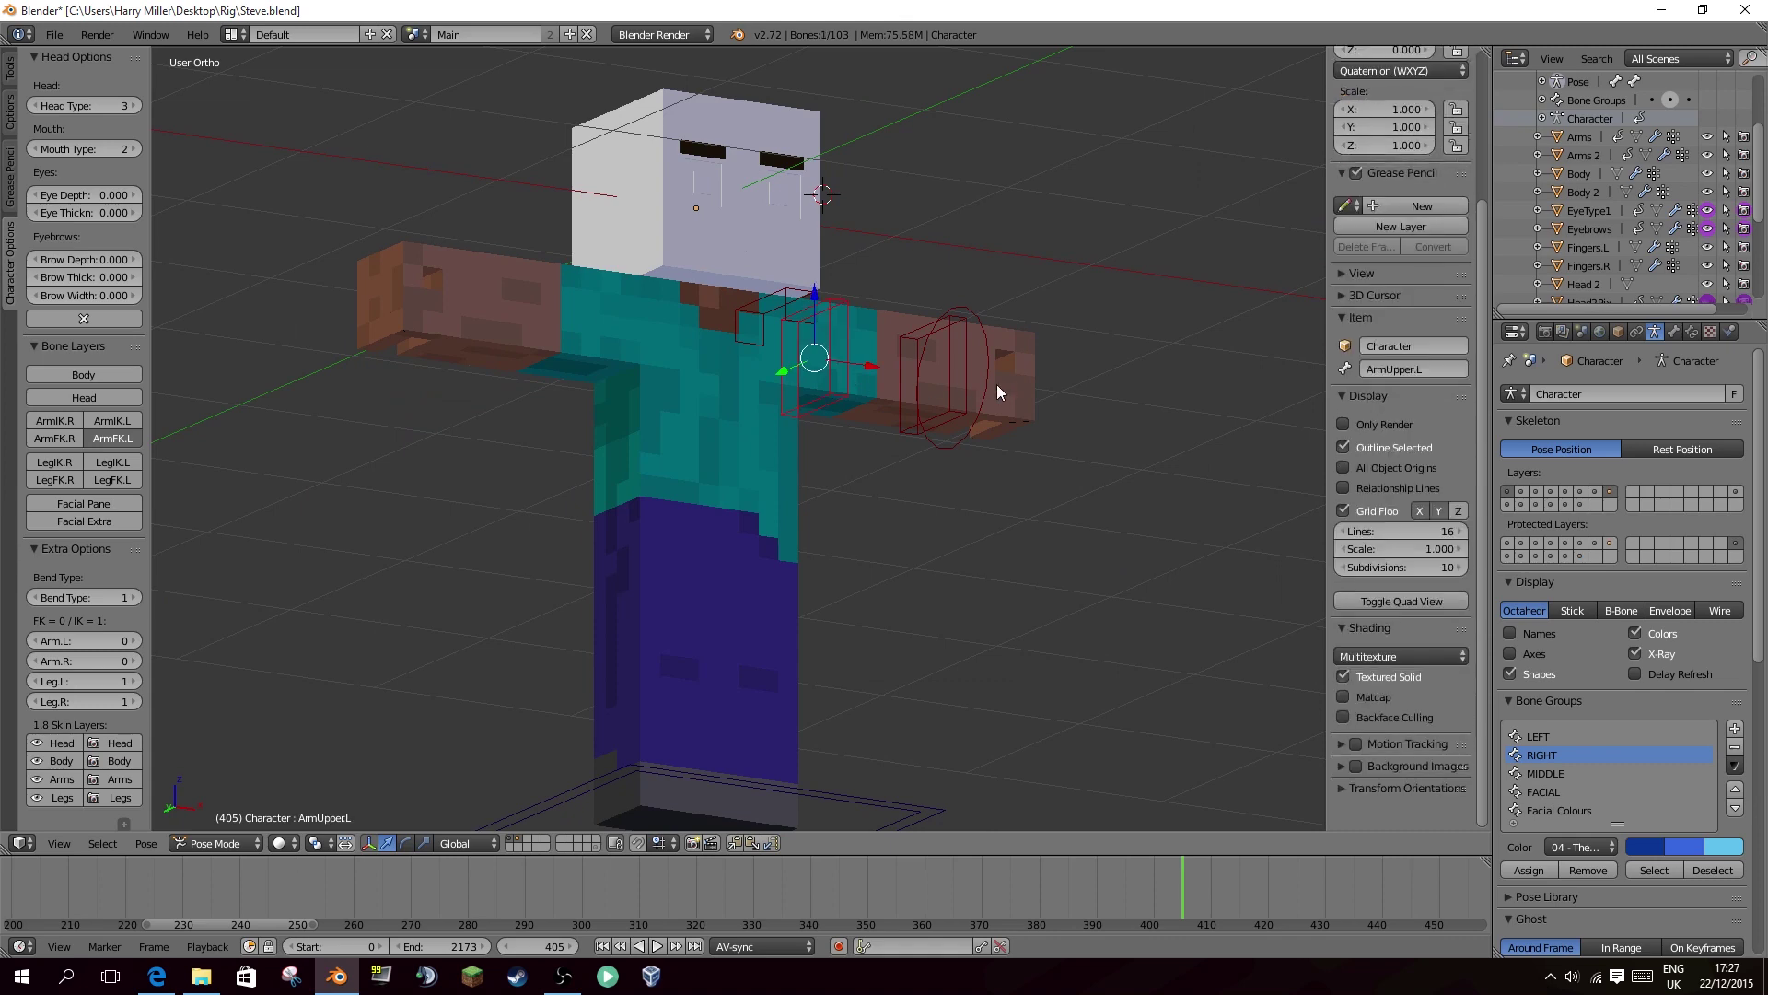
{"action": "key", "text": "r"}
{"action": "right_click", "coordinate": [939, 574]}
Try moving the whole character with the Root bone at its feet, and switch to the front view.
{"action": "scroll", "coordinate": [897, 518], "scroll_direction": "down", "scroll_amount": 4}
{"action": "middle_click_drag", "start_coordinate": [897, 518], "coordinate": [822, 582]}
{"action": "right_click", "coordinate": [814, 610]}
{"action": "key", "text": "g"}
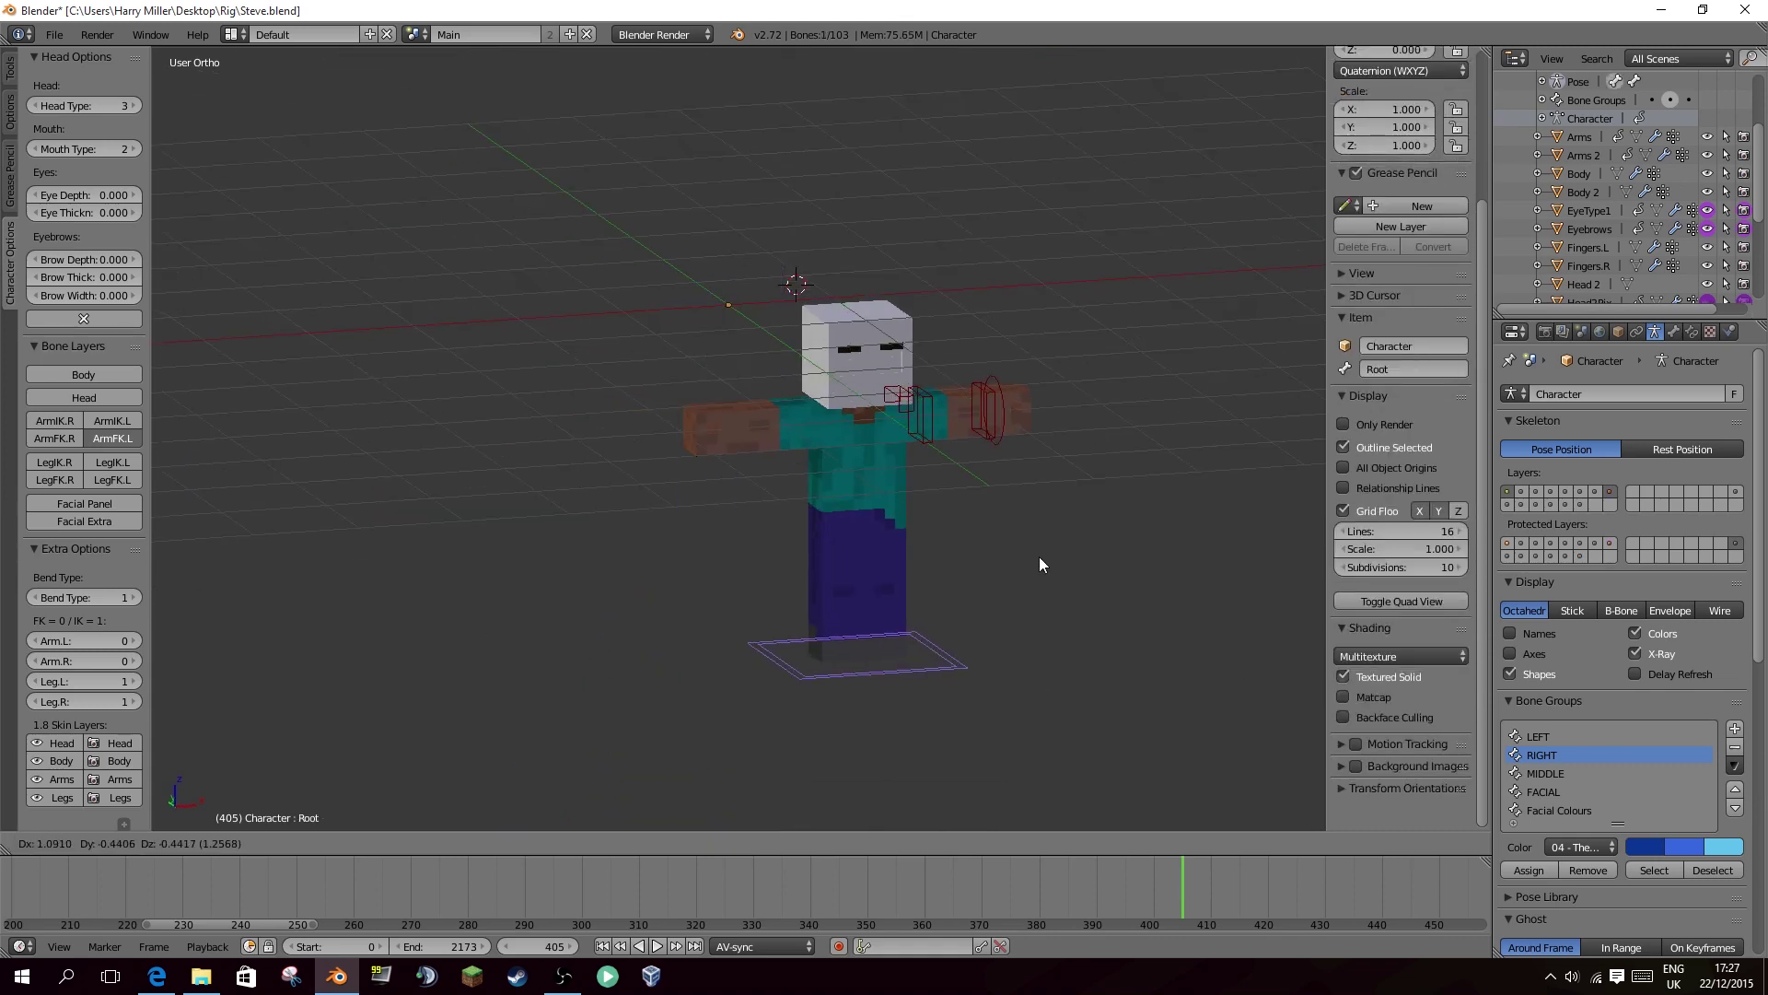
{"action": "right_click", "coordinate": [874, 557]}
{"action": "scroll", "coordinate": [808, 461], "scroll_direction": "up", "scroll_amount": 1}
{"action": "key", "text": "KP_1"}
{"action": "scroll", "coordinate": [815, 426], "scroll_direction": "up", "scroll_amount": 1}
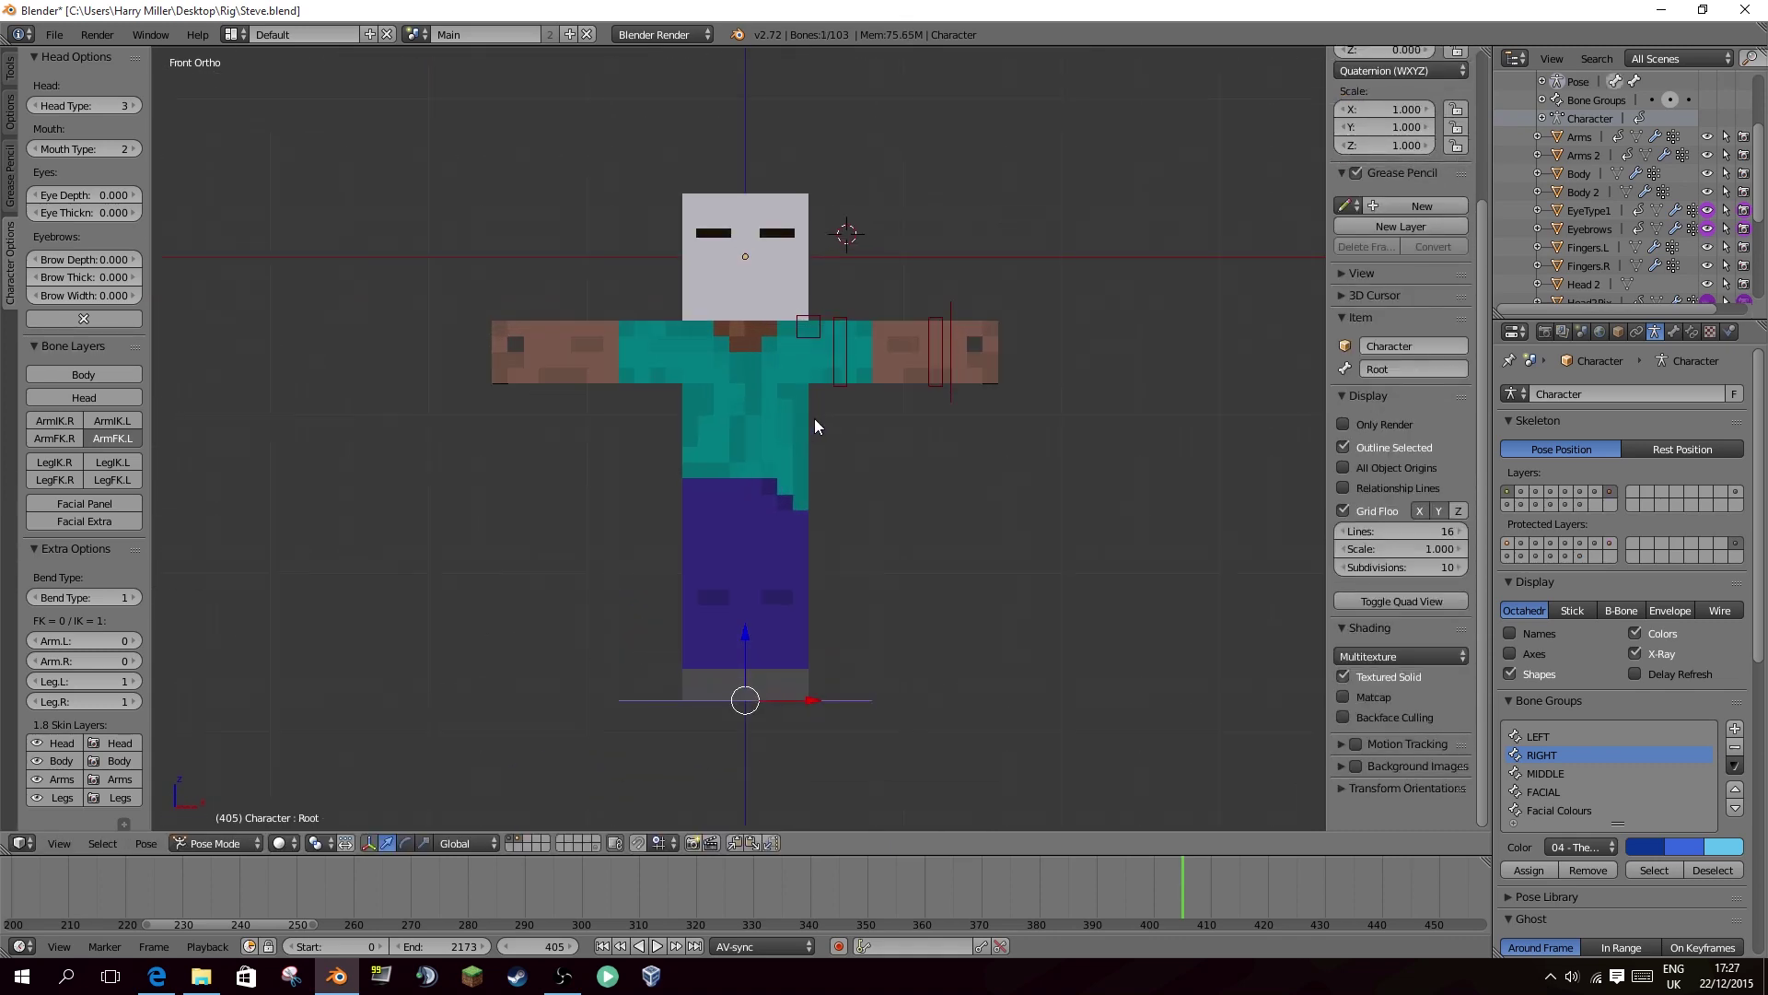
Show the ArmFK.R, Head, Body, LegIK.R and LegIK.L bone layers, leaving the LegFK layers hidden.
{"action": "left_click", "coordinate": [71, 438]}
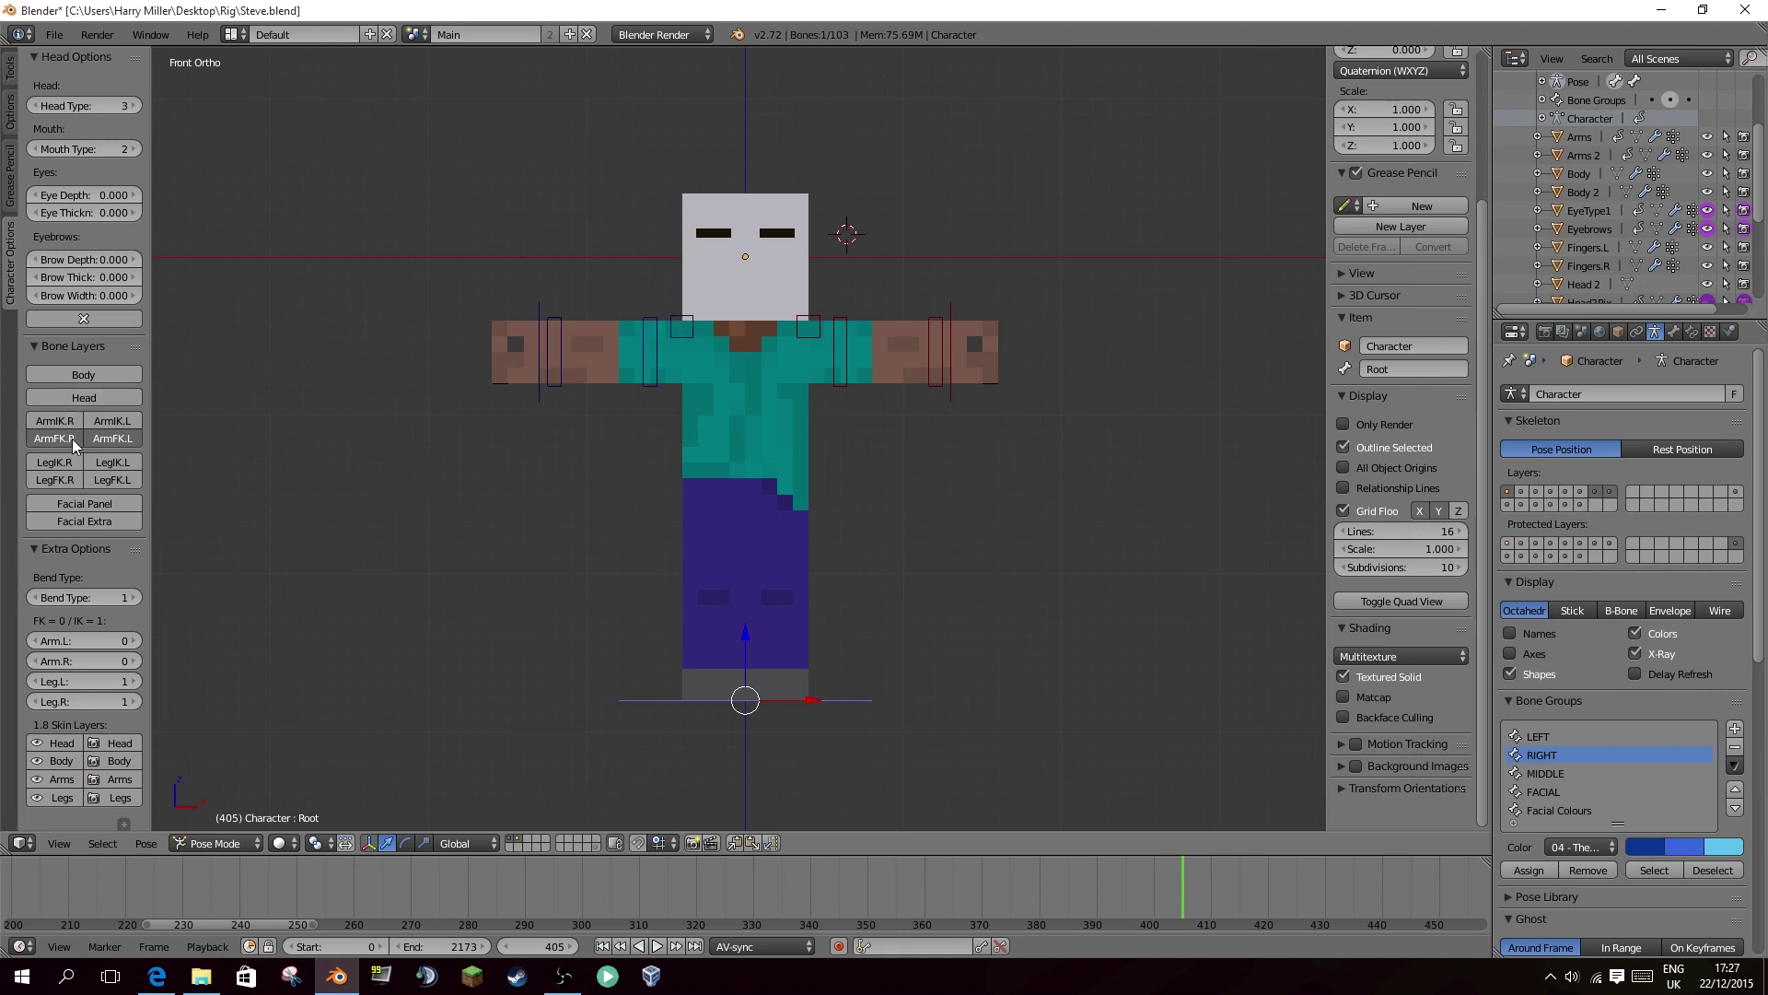
{"action": "left_click", "coordinate": [81, 396]}
{"action": "left_click", "coordinate": [81, 374]}
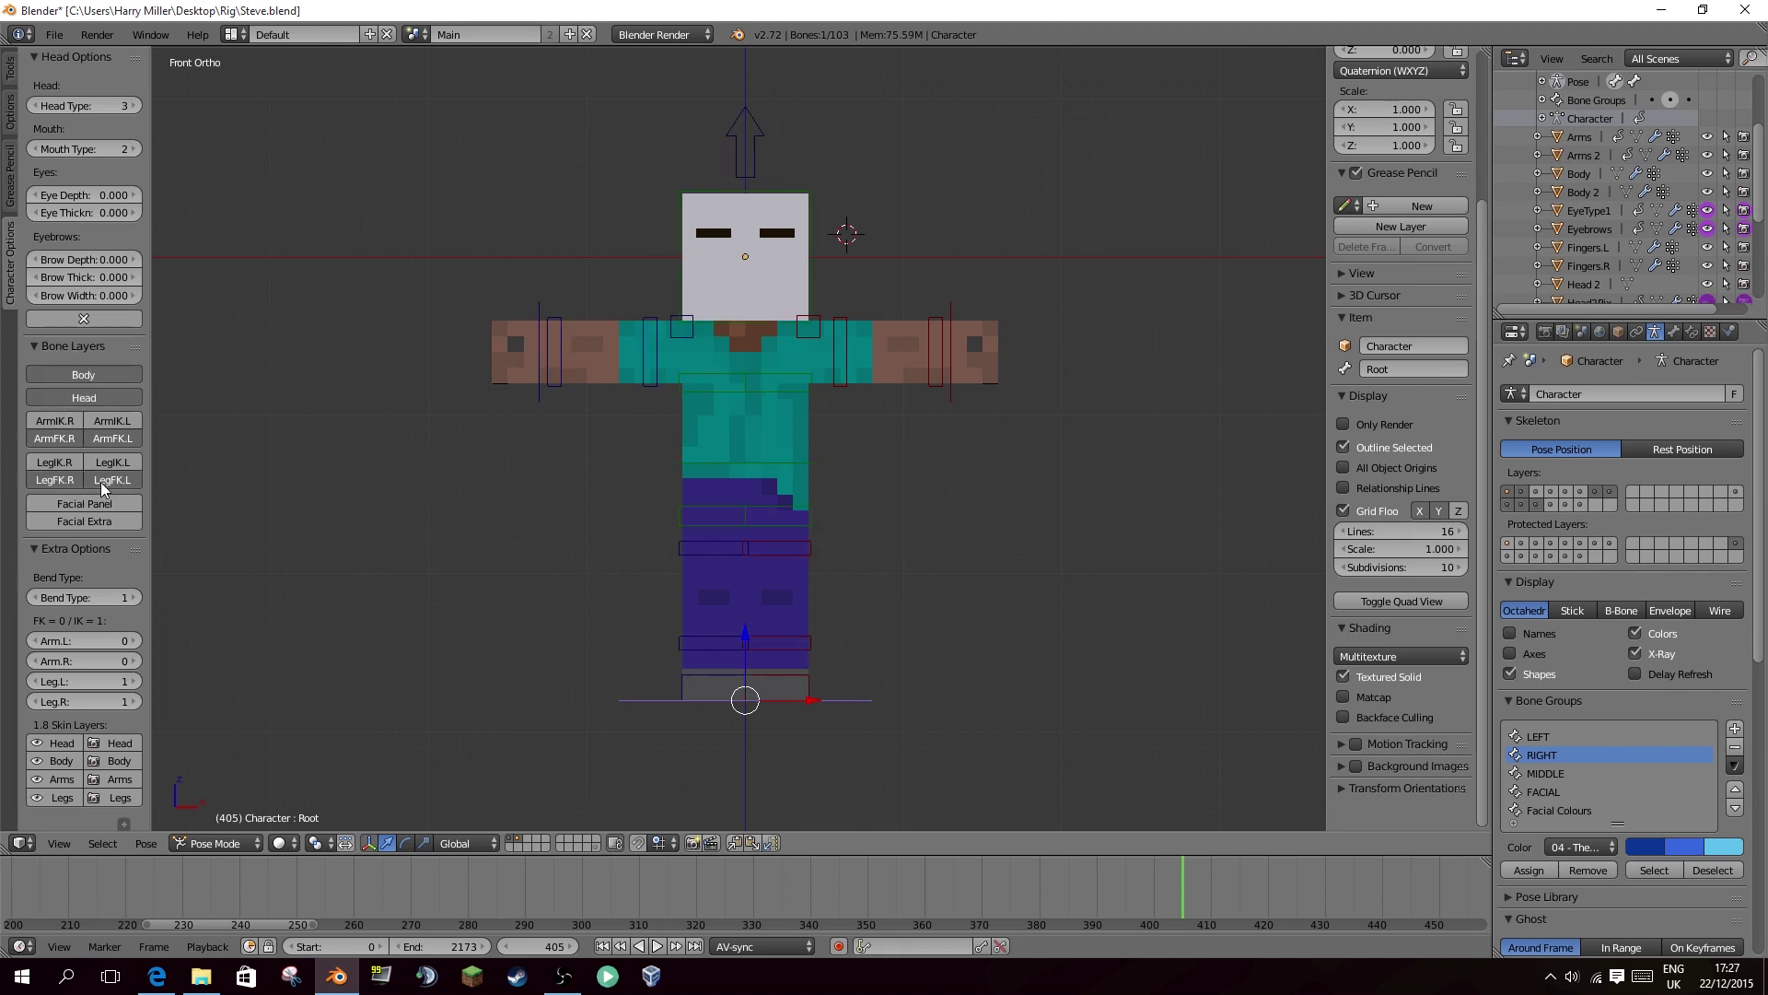
{"action": "left_click", "coordinate": [107, 480]}
{"action": "left_click", "coordinate": [69, 481]}
Show the Facial Panel bones with the Facial Extra bones hidden, and set the Head Type to 5.
{"action": "left_click", "coordinate": [127, 521]}
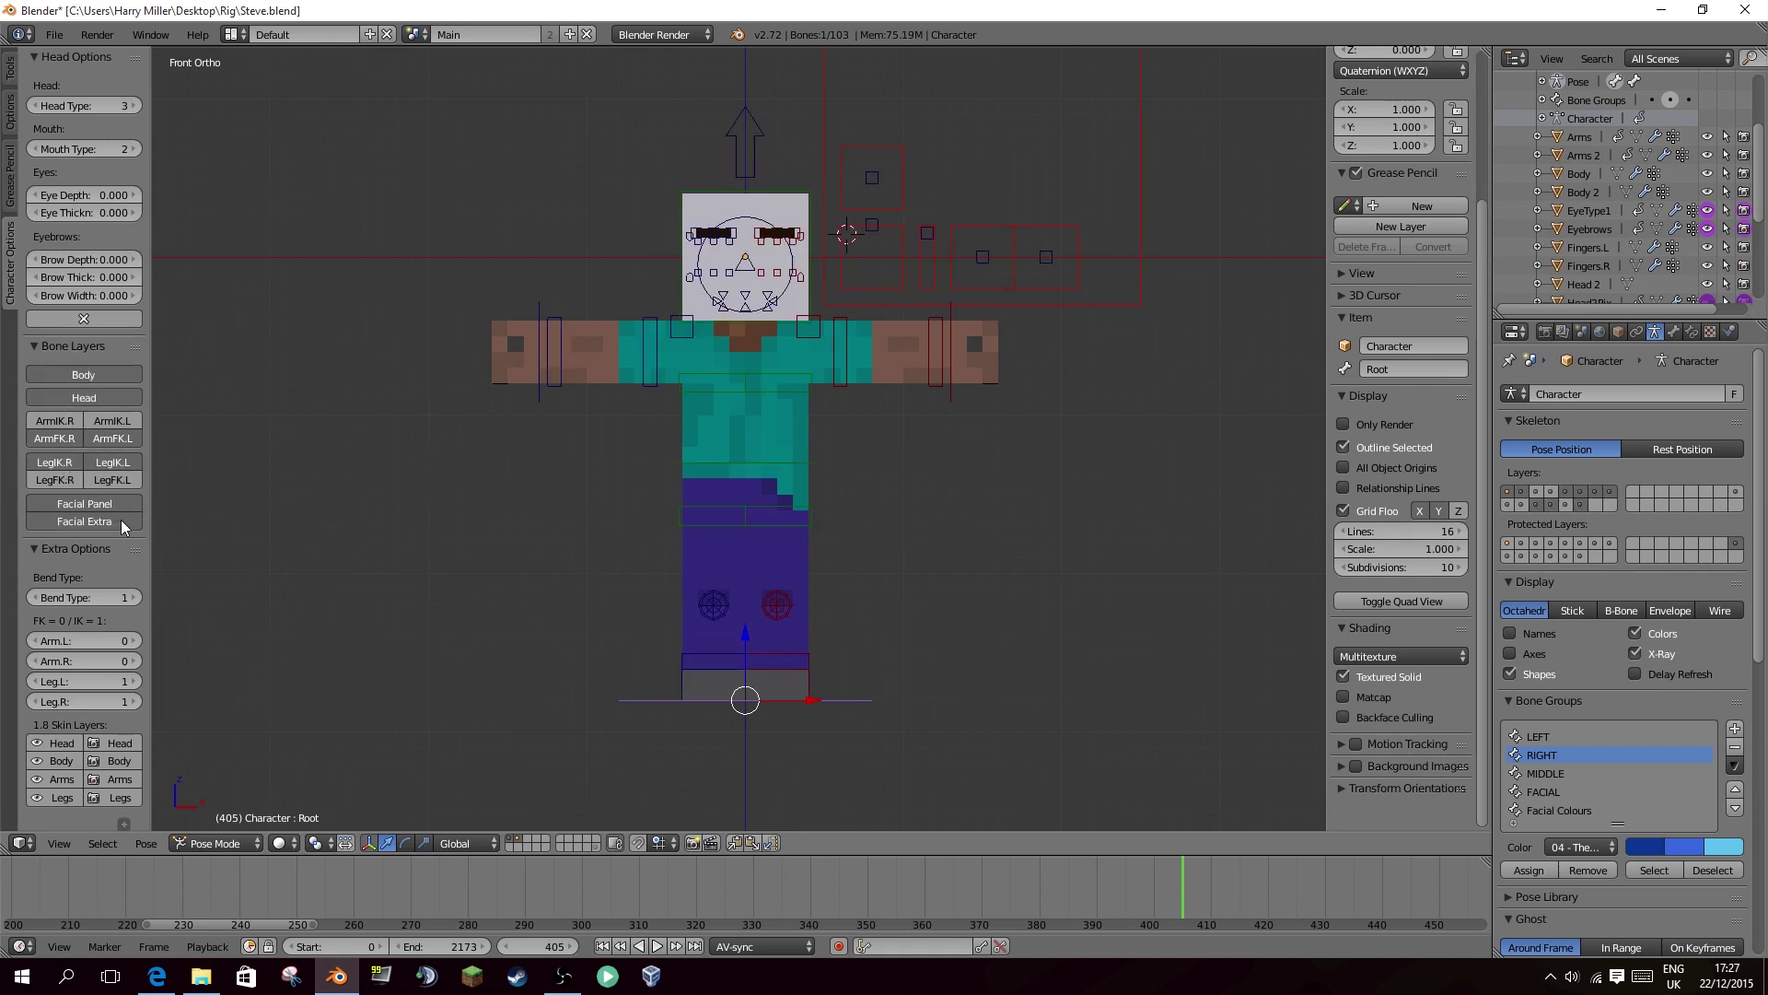
{"action": "left_click", "coordinate": [116, 519]}
{"action": "scroll", "coordinate": [692, 459], "scroll_direction": "up", "scroll_amount": 3}
{"action": "left_click", "coordinate": [116, 521]}
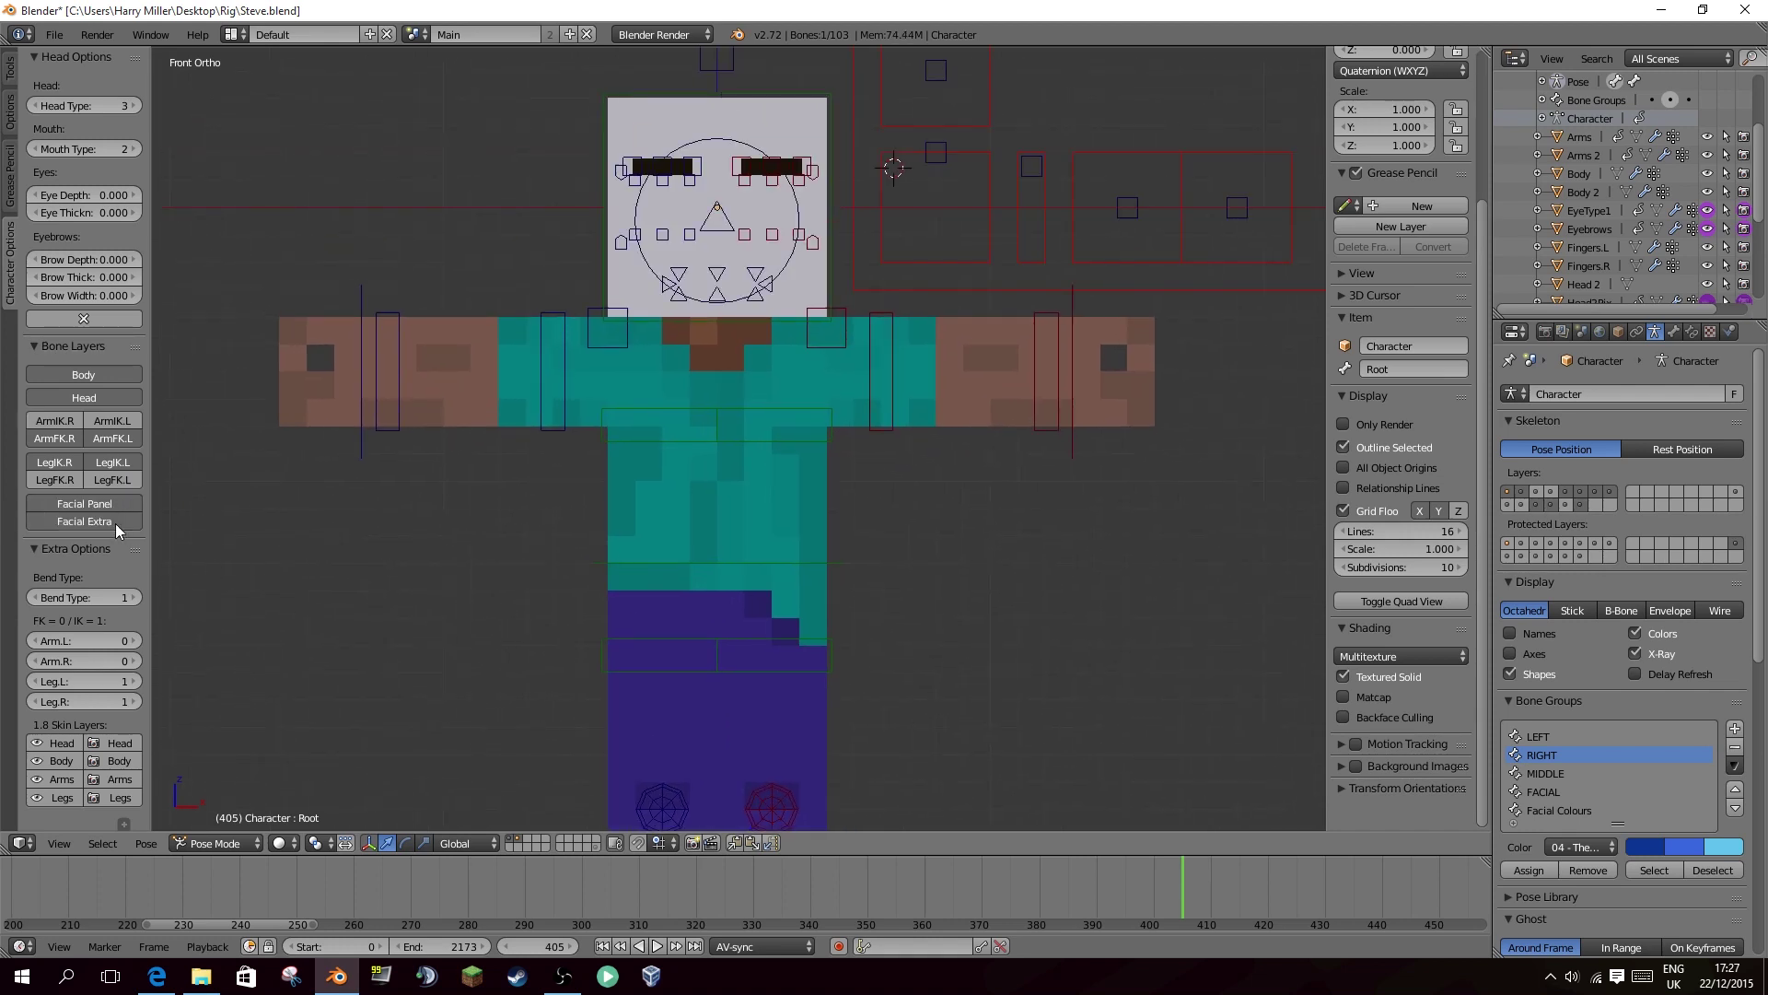
{"action": "left_click", "coordinate": [135, 105]}
{"action": "left_click", "coordinate": [135, 105]}
{"action": "scroll", "coordinate": [579, 396], "scroll_direction": "down", "scroll_amount": 3}
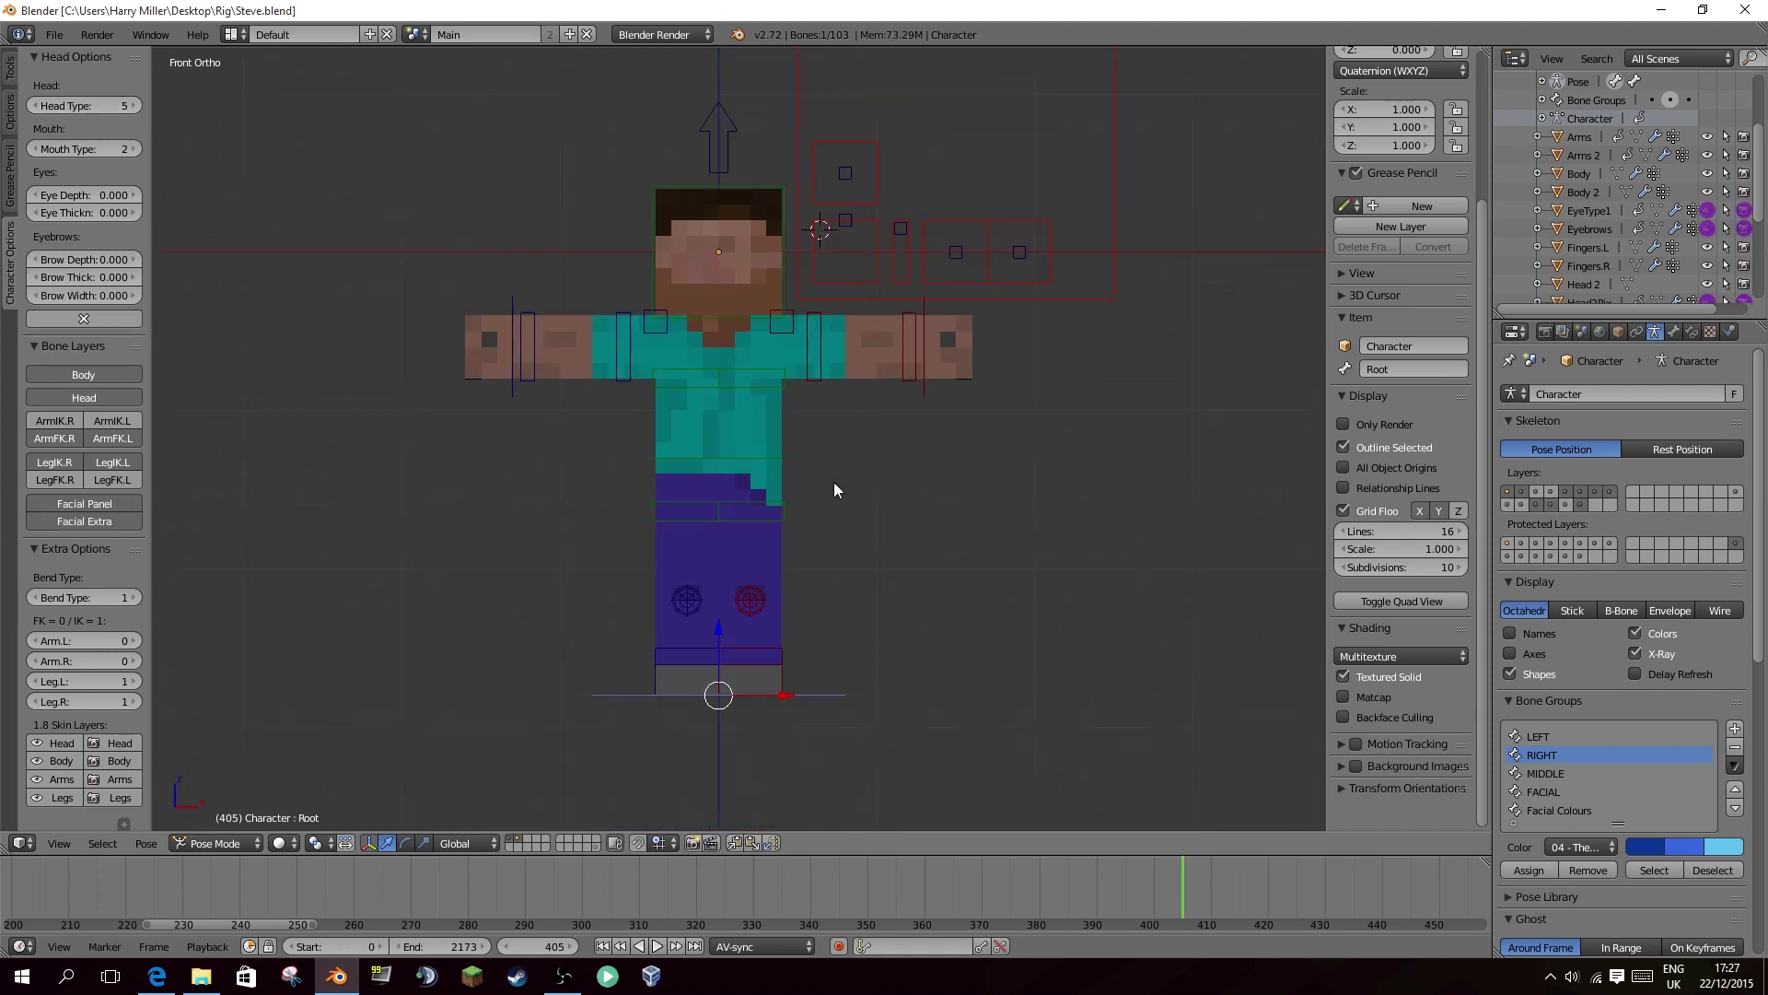
Try spreading the legs by moving the LegIK.L and LegIK.R foot bones up and outward.
{"action": "right_click", "coordinate": [775, 680]}
{"action": "key", "text": "g"}
{"action": "left_click", "coordinate": [788, 619]}
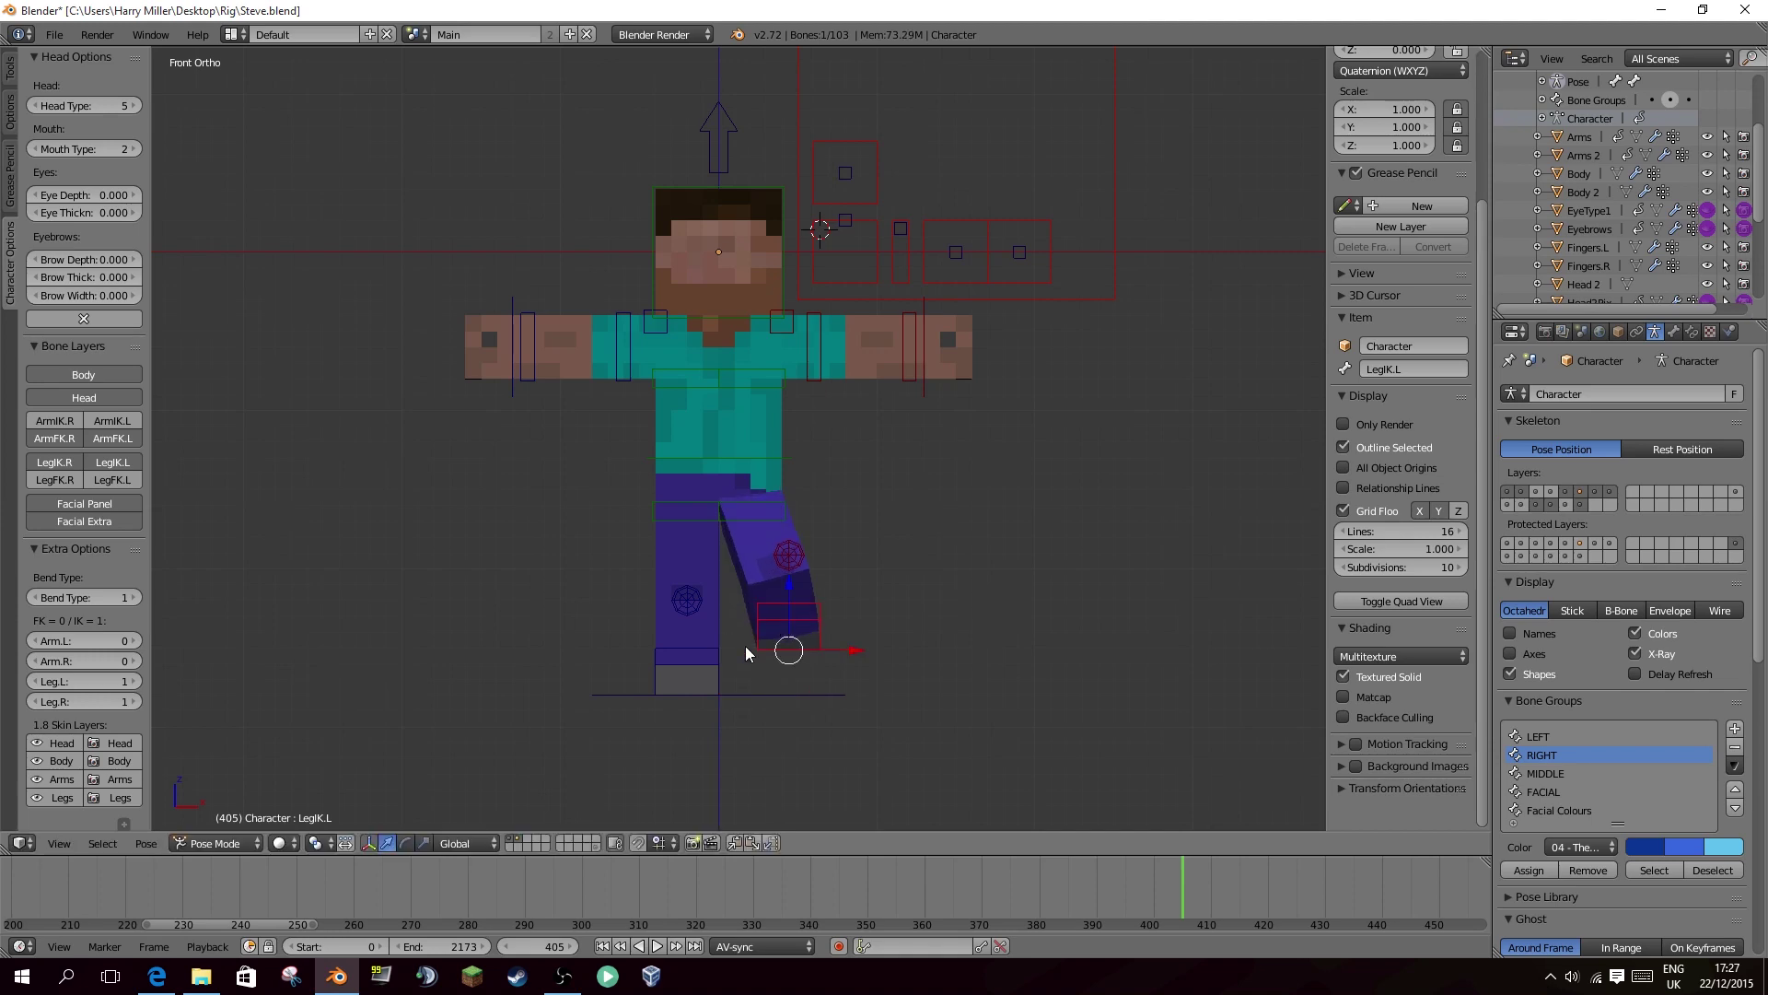
{"action": "right_click", "coordinate": [673, 652]}
{"action": "key", "text": "g"}
{"action": "left_click", "coordinate": [615, 579]}
Try rotating the left upper arm downward and freely with the ArmUpper.L bone.
{"action": "right_click", "coordinate": [832, 371]}
{"action": "right_click", "coordinate": [829, 367]}
{"action": "key", "text": "r"}
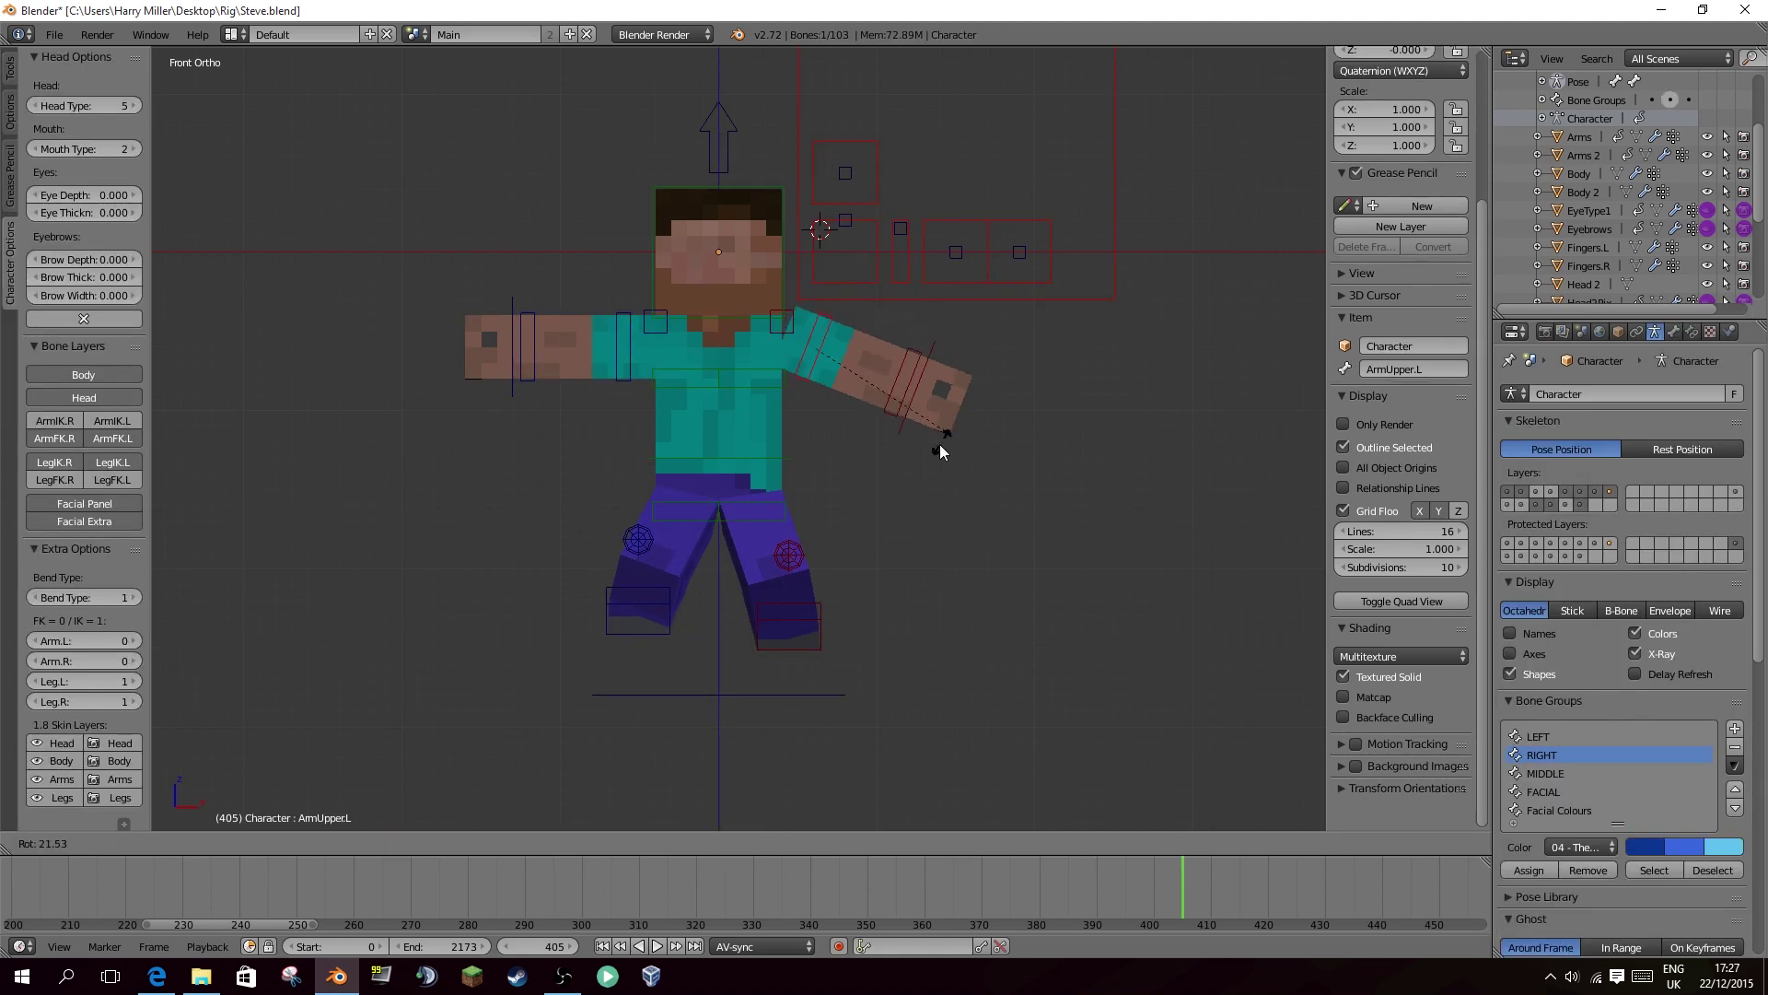
{"action": "key", "text": "r"}
{"action": "left_click", "coordinate": [828, 453]}
Try bending the left elbow with the ArmLower.L bone, checking the bend from an angled view.
{"action": "right_click", "coordinate": [842, 454]}
{"action": "key", "text": "r"}
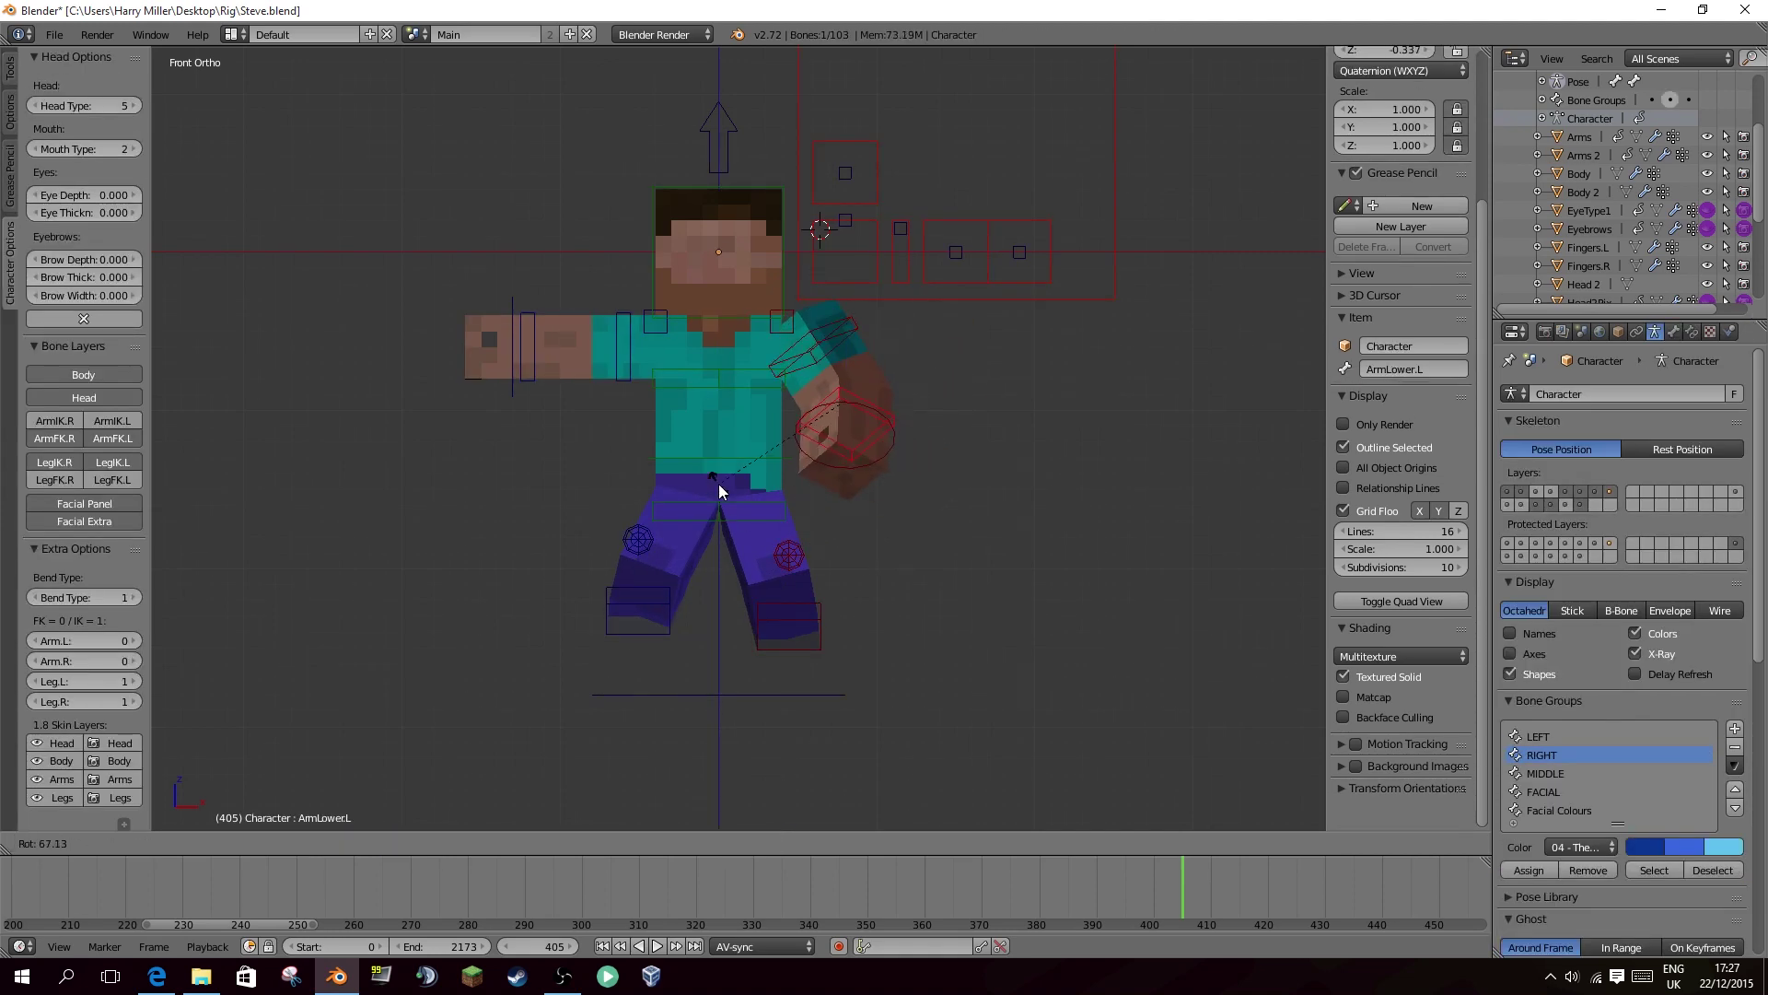
{"action": "left_click", "coordinate": [704, 487]}
{"action": "middle_click_drag", "start_coordinate": [698, 482], "coordinate": [755, 513]}
{"action": "scroll", "coordinate": [931, 521], "scroll_direction": "up", "scroll_amount": 3}
{"action": "key", "text": "r"}
{"action": "left_click", "coordinate": [827, 549]}
Set the Bend Type to 2 and clear the rotation and location of all bones.
{"action": "mouse_move", "coordinate": [97, 594]}
{"action": "left_mouse_down"}
{"action": "mouse_move", "coordinate": [68, 594]}
{"action": "mouse_move", "coordinate": [103, 594]}
{"action": "left_mouse_up"}
{"action": "middle_click_drag", "start_coordinate": [737, 426], "coordinate": [860, 384]}
{"action": "key", "text": "a"}
{"action": "key", "text": "a"}
{"action": "key", "text": "alt+r"}
{"action": "key", "text": "alt+g"}
{"action": "key", "text": "a"}
Save over the existing Steve.blend file and return to the front view.
{"action": "key", "text": "ctrl+s"}
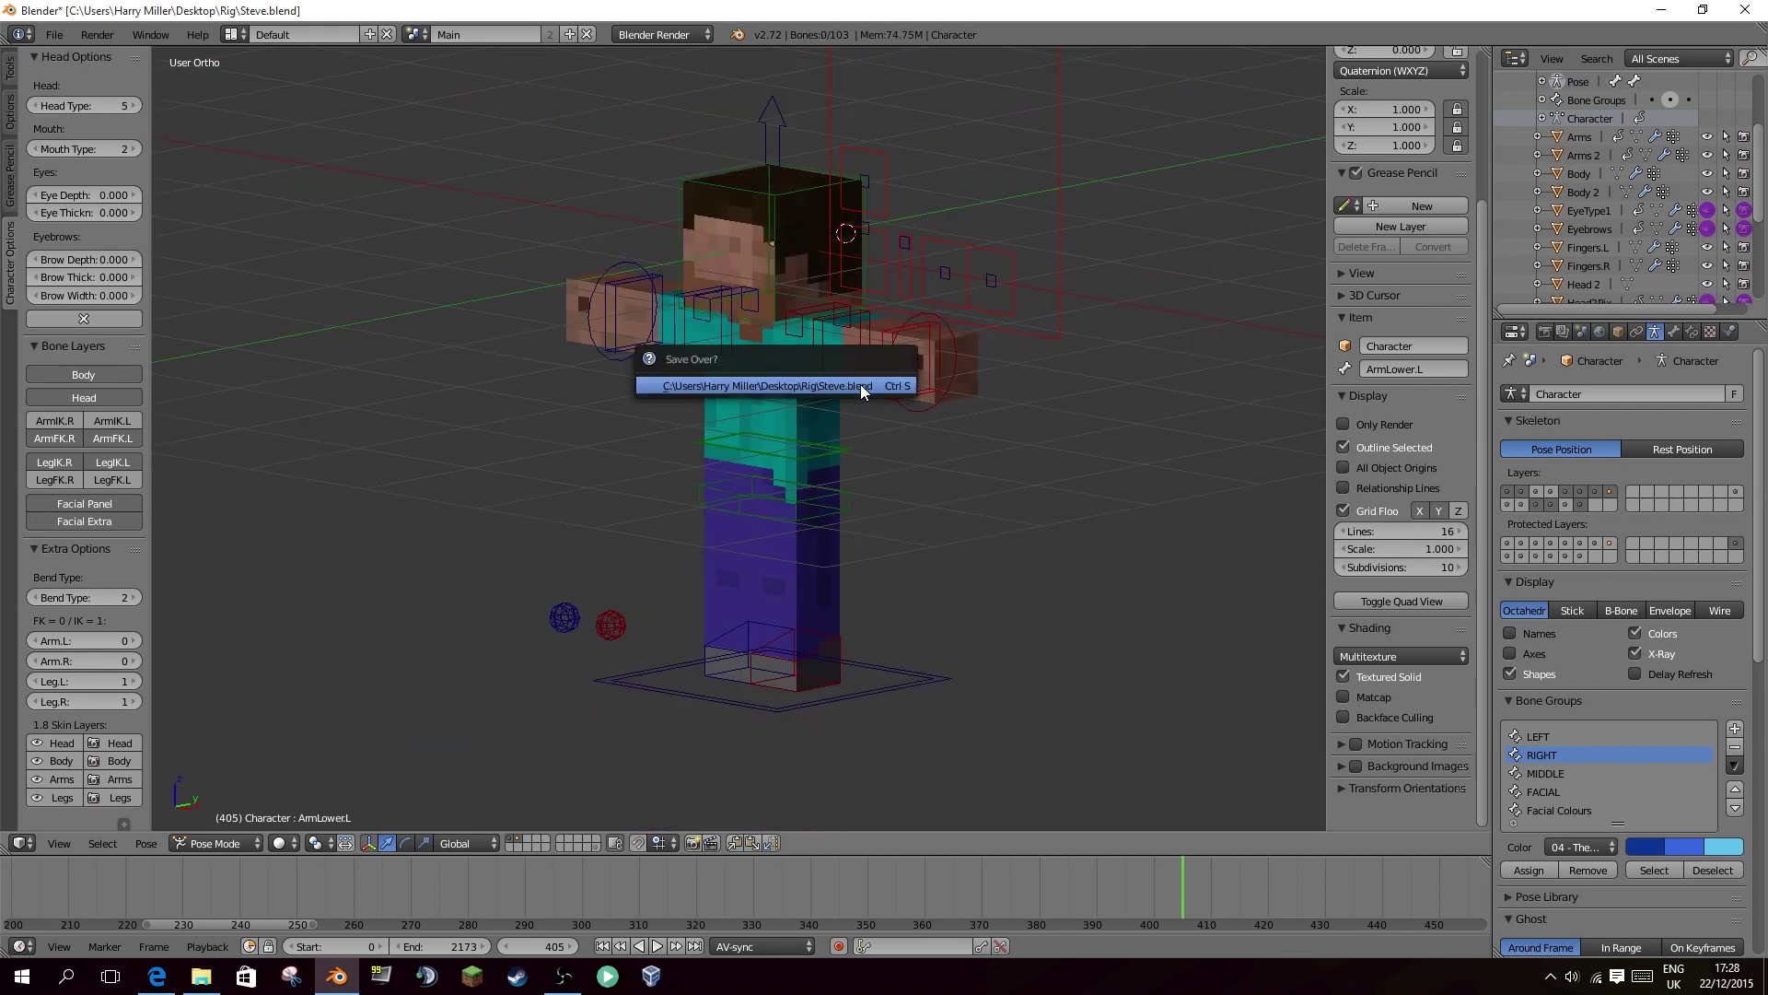
{"action": "left_click", "coordinate": [860, 384]}
{"action": "key", "text": "KP_1"}
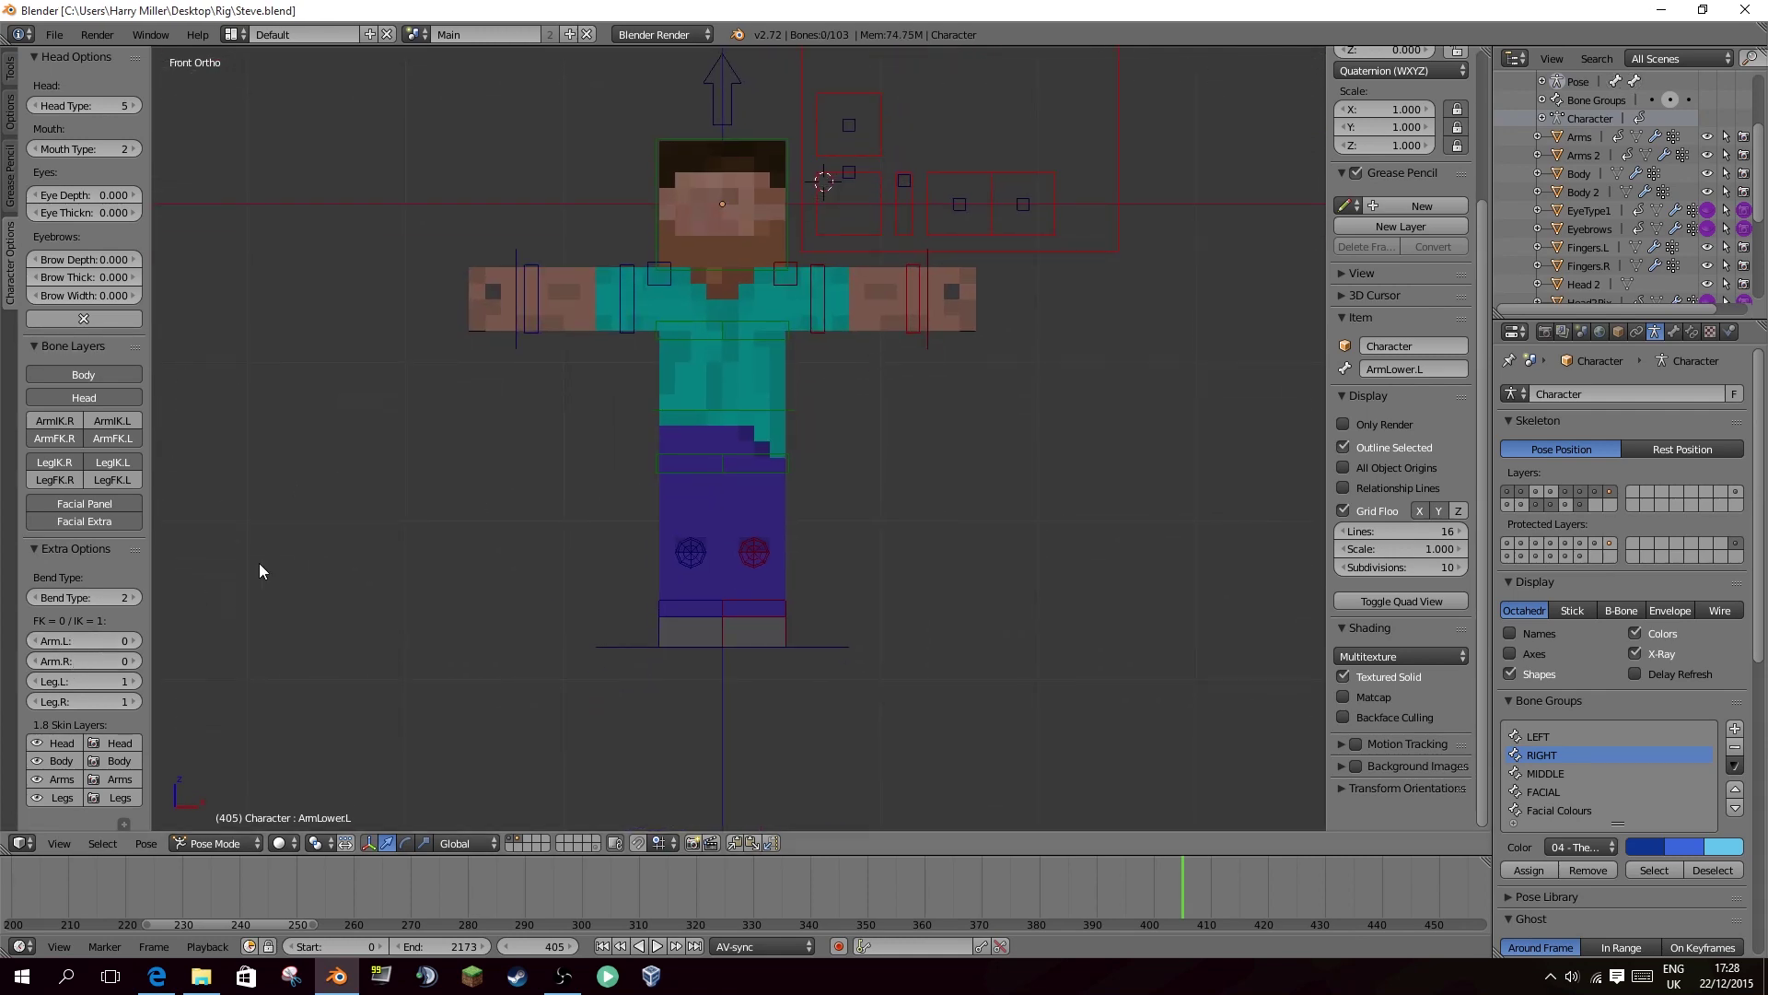
Keep the arms in FK mode and try rotating the right arm freely with the ArmUpper.R bone.
{"action": "left_click_drag", "start_coordinate": [121, 643], "coordinate": [66, 641]}
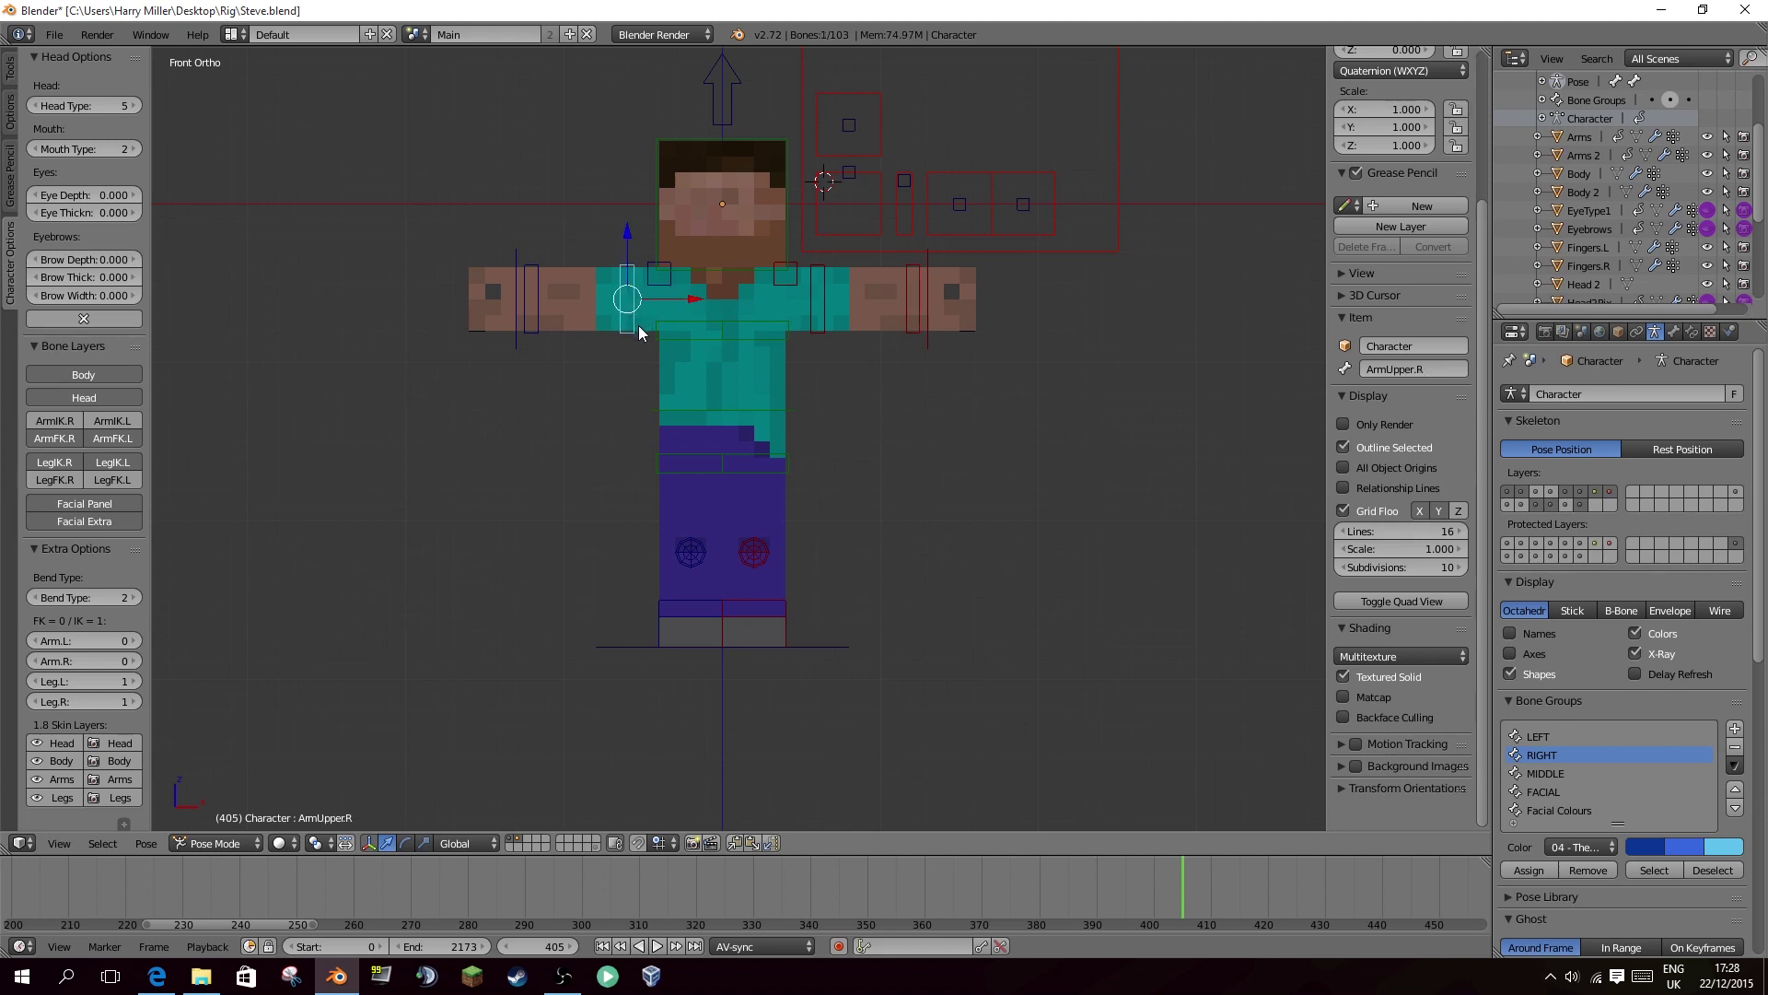
{"action": "key", "text": "r"}
{"action": "key", "text": "r"}
{"action": "left_click", "coordinate": [897, 404]}
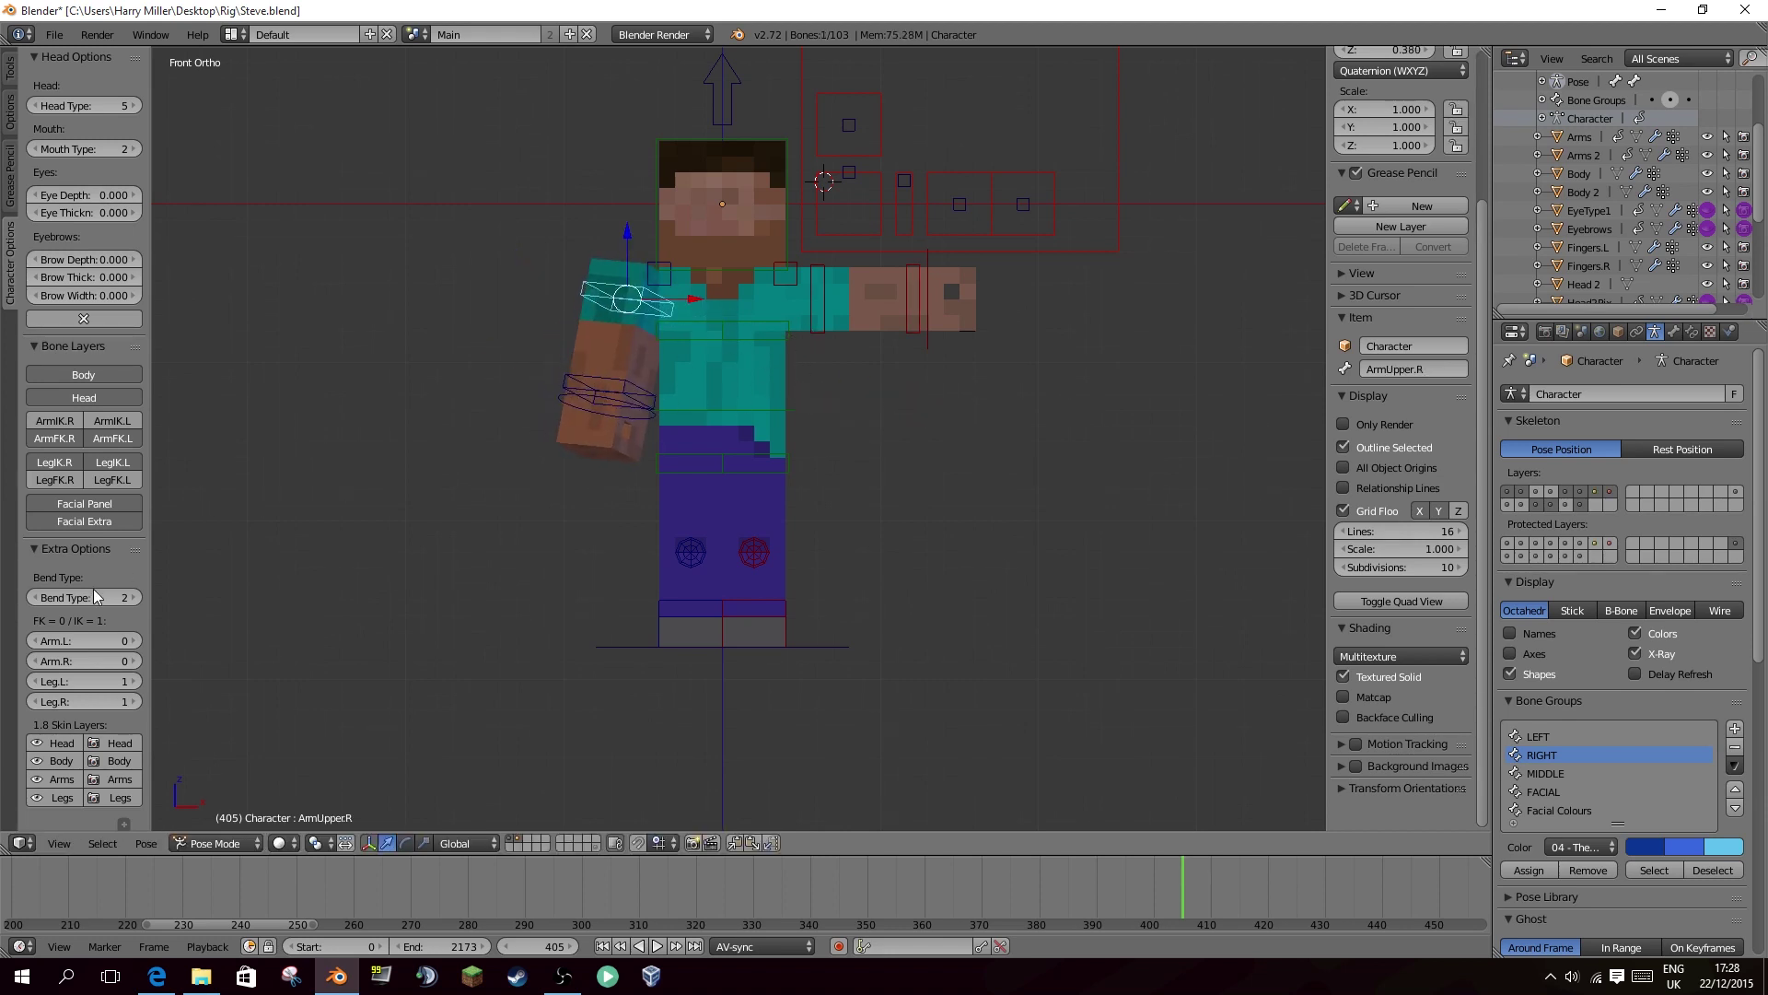
Switch the right arm to IK by setting Arm.R to 1, and show the ArmIK.R bone layer.
{"action": "left_click_drag", "start_coordinate": [86, 661], "coordinate": [106, 661]}
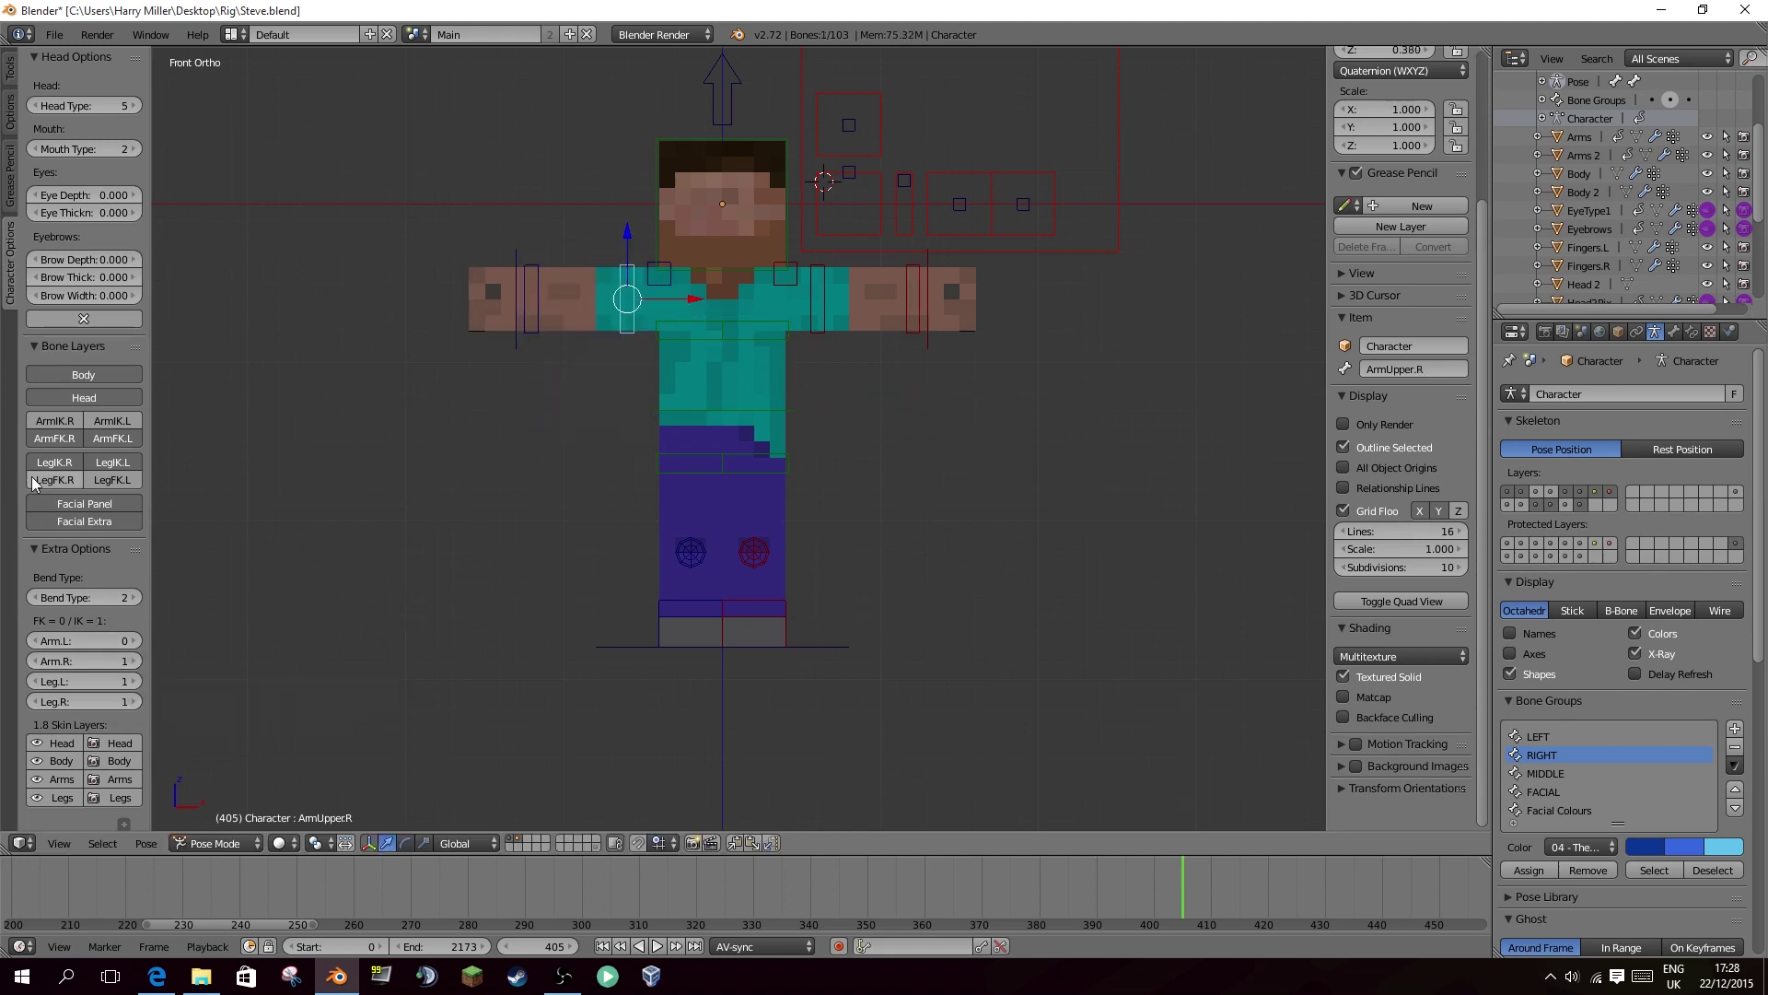
{"action": "left_click", "coordinate": [79, 421]}
{"action": "left_click", "coordinate": [91, 421]}
{"action": "left_click", "coordinate": [94, 423]}
Try posing the right arm by moving and rotating the ArmIK.R hand bone and moving the ArmPoint.R elbow target.
{"action": "right_click", "coordinate": [465, 308]}
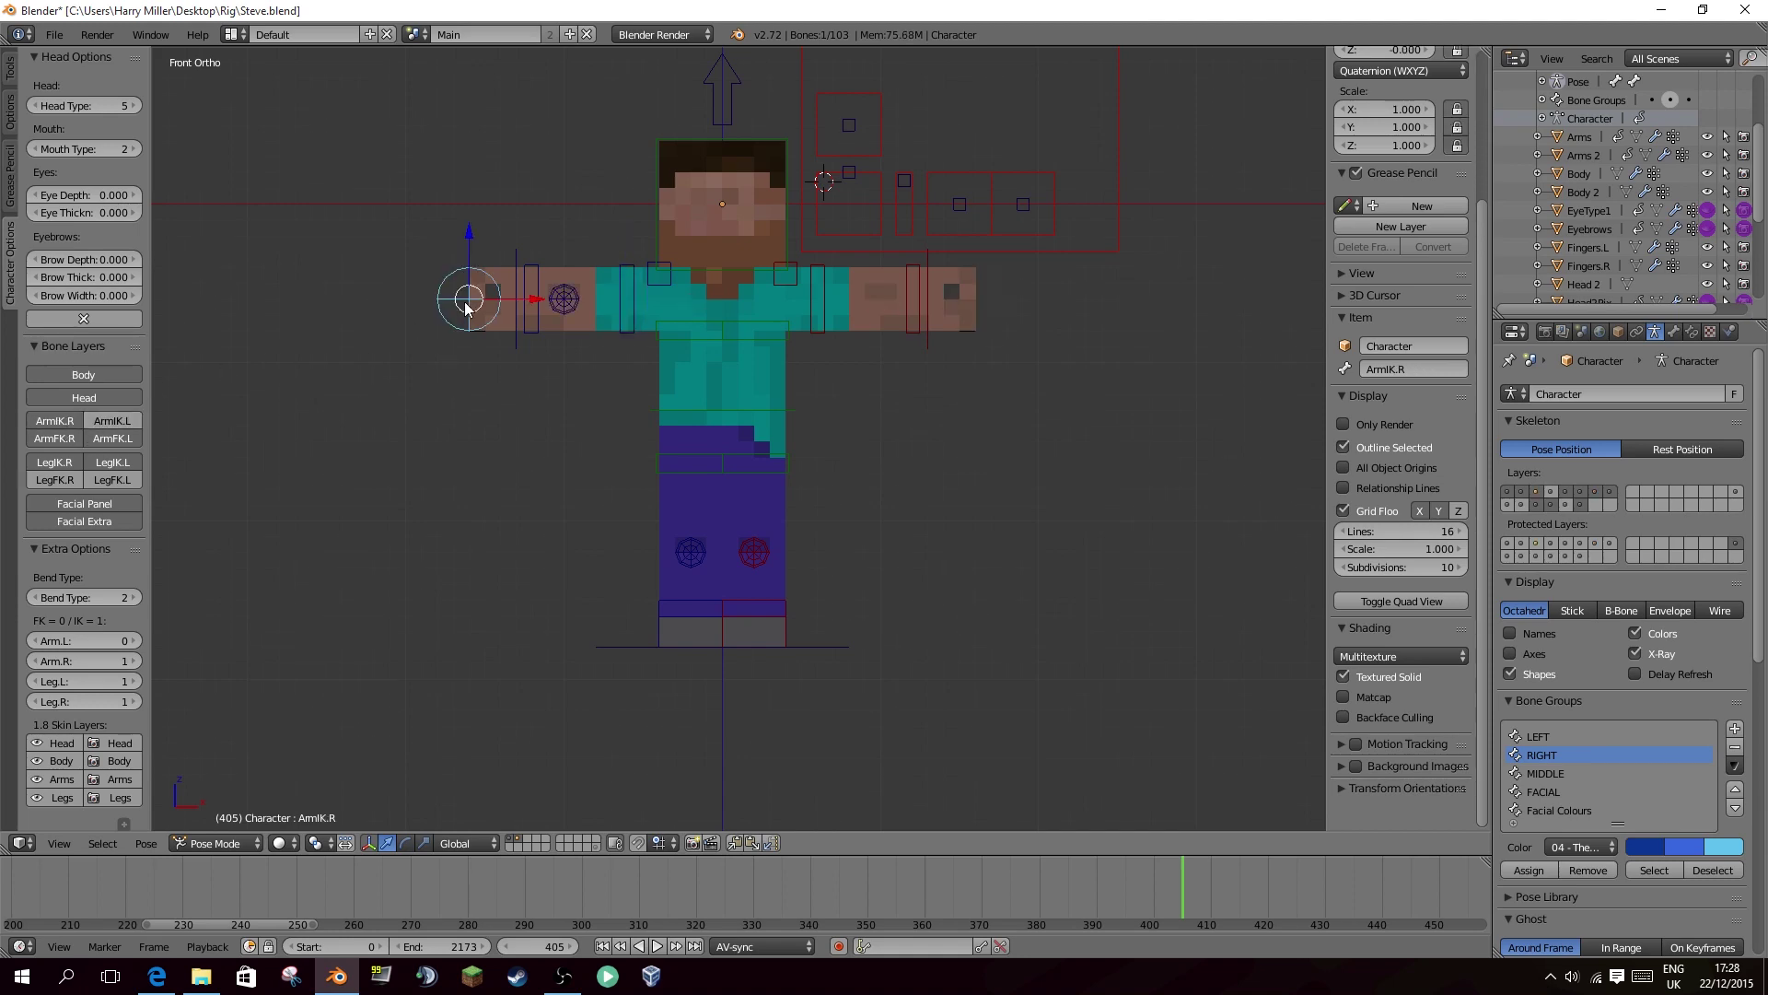
{"action": "key", "text": "g"}
{"action": "left_click", "coordinate": [612, 416]}
{"action": "key", "text": "r"}
{"action": "left_click", "coordinate": [745, 433]}
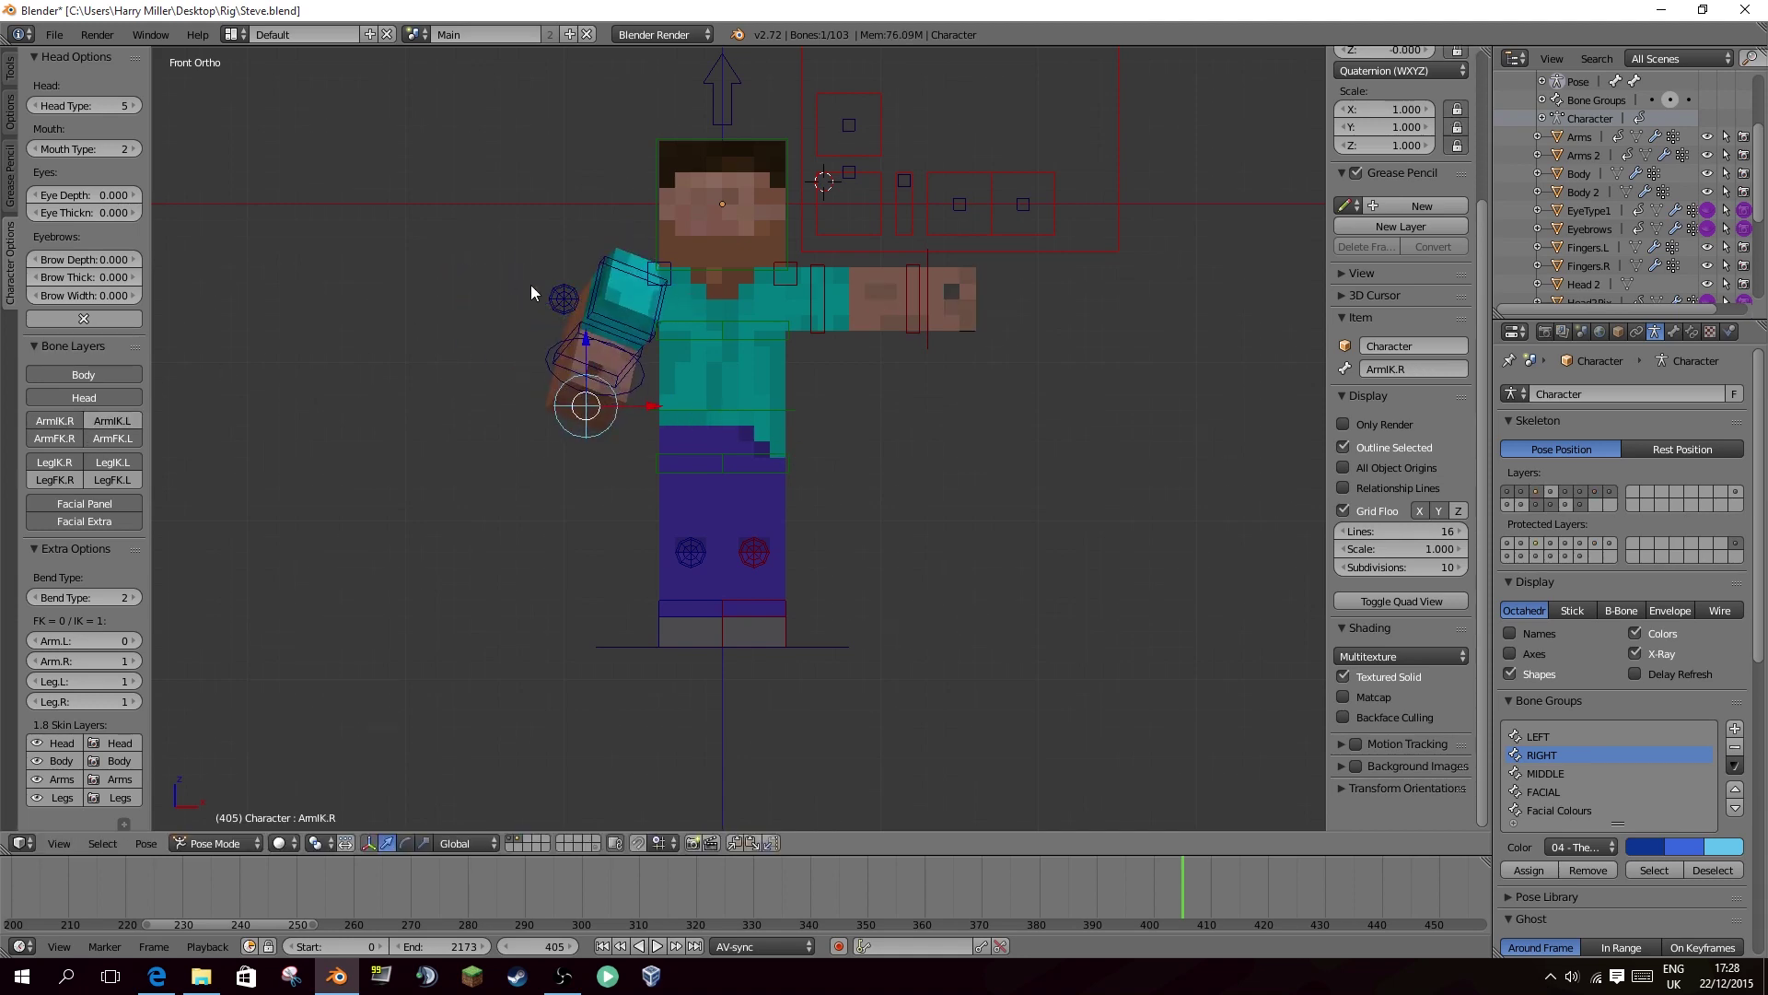
{"action": "right_click", "coordinate": [561, 297]}
{"action": "middle_click_drag", "start_coordinate": [545, 311], "coordinate": [605, 325]}
{"action": "key", "text": "g"}
{"action": "left_click", "coordinate": [623, 351]}
Reset the pose by clearing the location and rotation of every bone, and deselect them.
{"action": "key", "text": "a"}
{"action": "key", "text": "a"}
{"action": "key", "text": "alt+g"}
{"action": "key", "text": "alt+r"}
{"action": "key", "text": "a"}
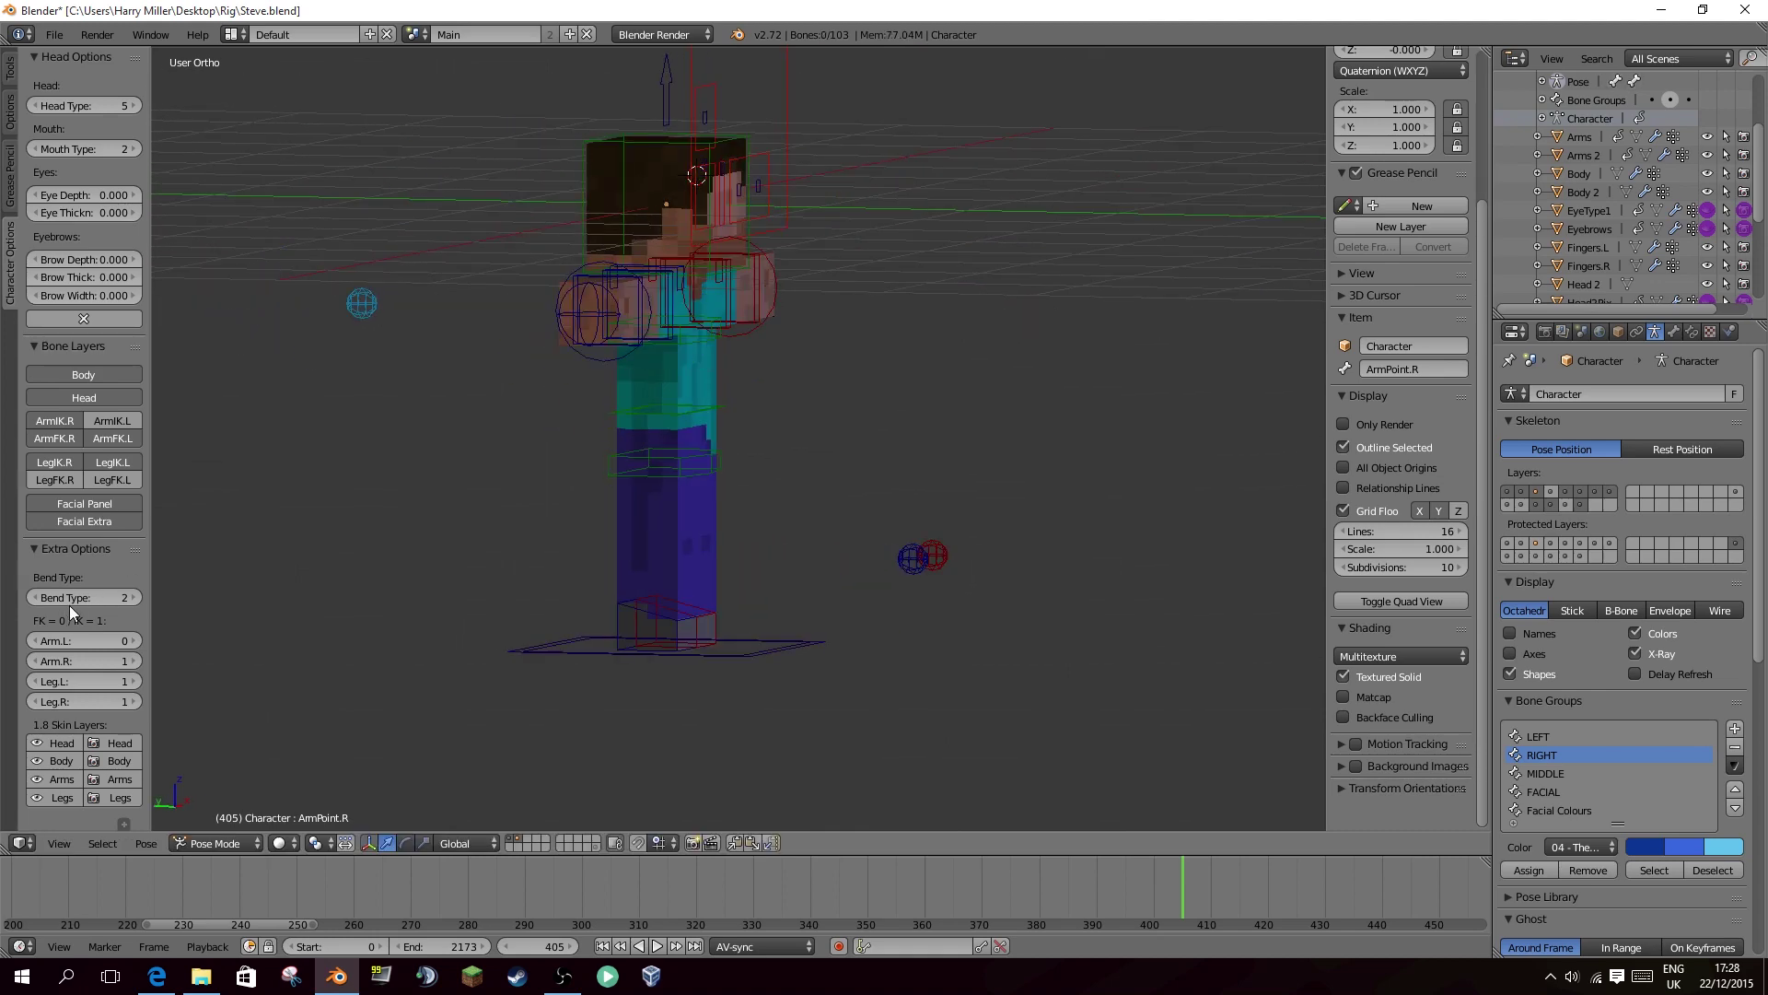
Return to the front view and save the reset rig over Steve.blend.
{"action": "key", "text": "KP_1"}
{"action": "scroll", "coordinate": [565, 407], "scroll_direction": "down", "scroll_amount": 2}
{"action": "key", "text": "ctrl+s"}
{"action": "left_click", "coordinate": [566, 407]}
Try the render toggles of the Body, Arms and Legs 1.8 skin layers, and save over Steve.blend.
{"action": "middle_click_drag", "start_coordinate": [606, 332], "coordinate": [685, 394], "text": "shift"}
{"action": "scroll", "coordinate": [609, 396], "scroll_direction": "up", "scroll_amount": 2}
{"action": "scroll", "coordinate": [683, 388], "scroll_direction": "up", "scroll_amount": 2}
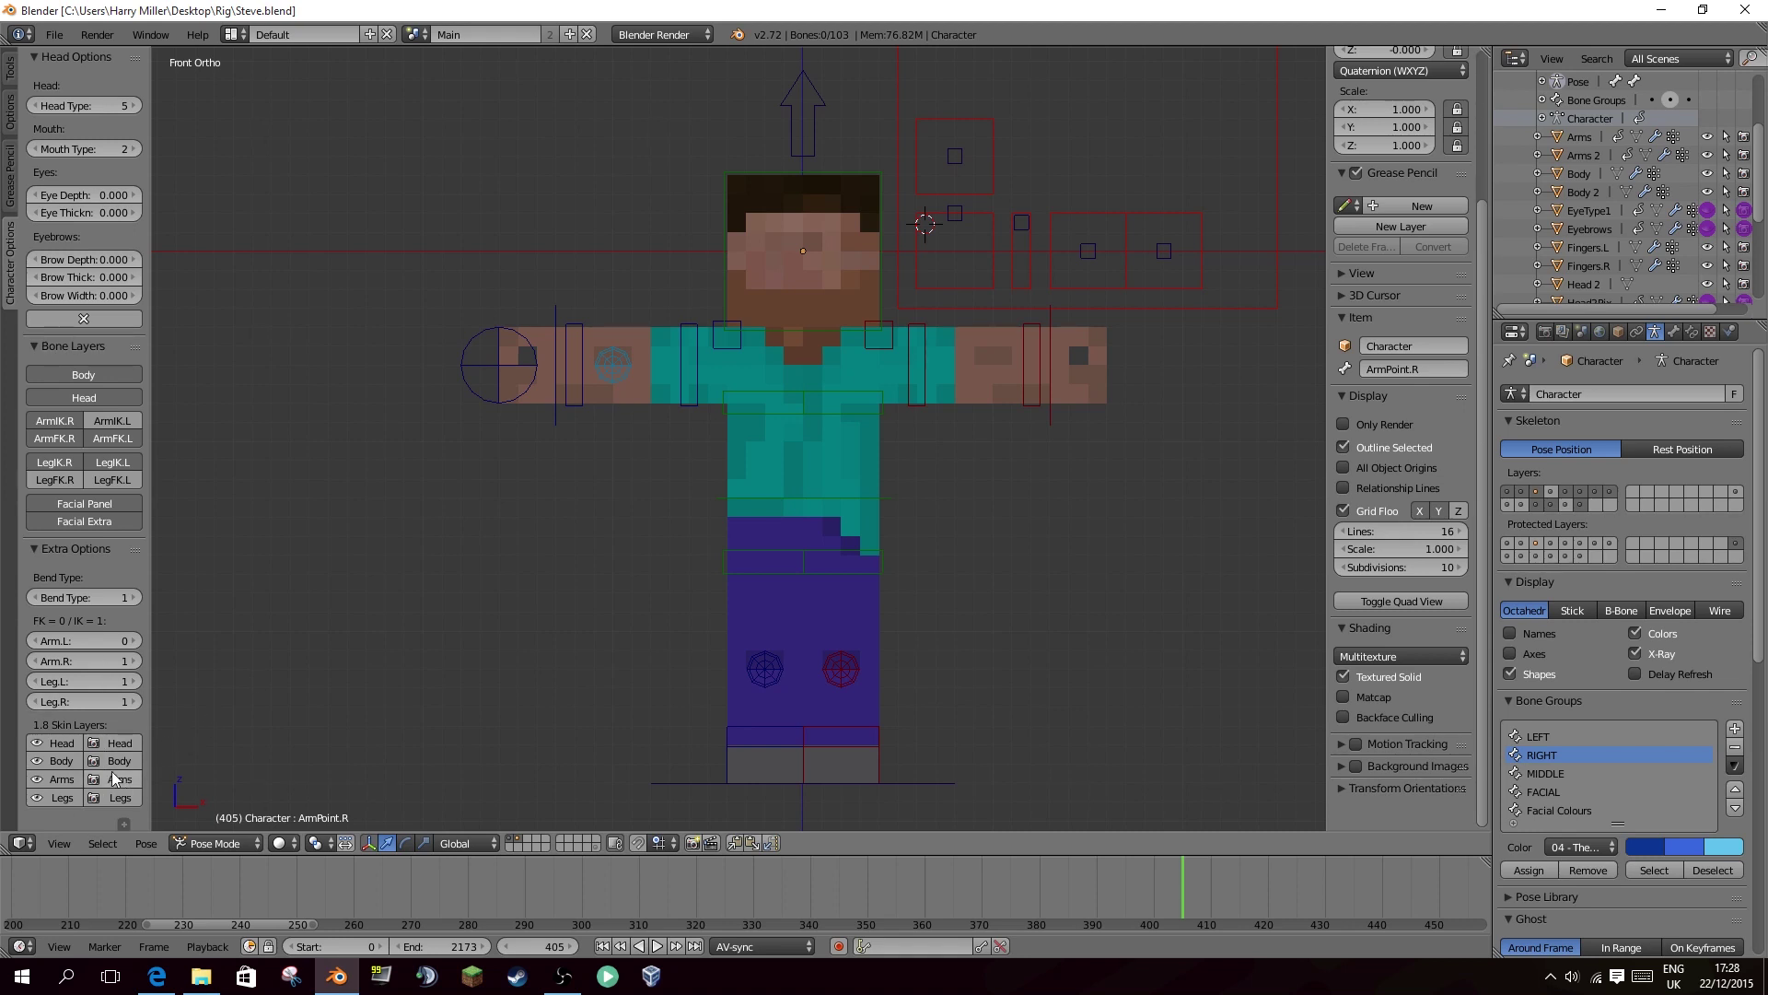
{"action": "left_click_drag", "start_coordinate": [114, 761], "coordinate": [111, 797]}
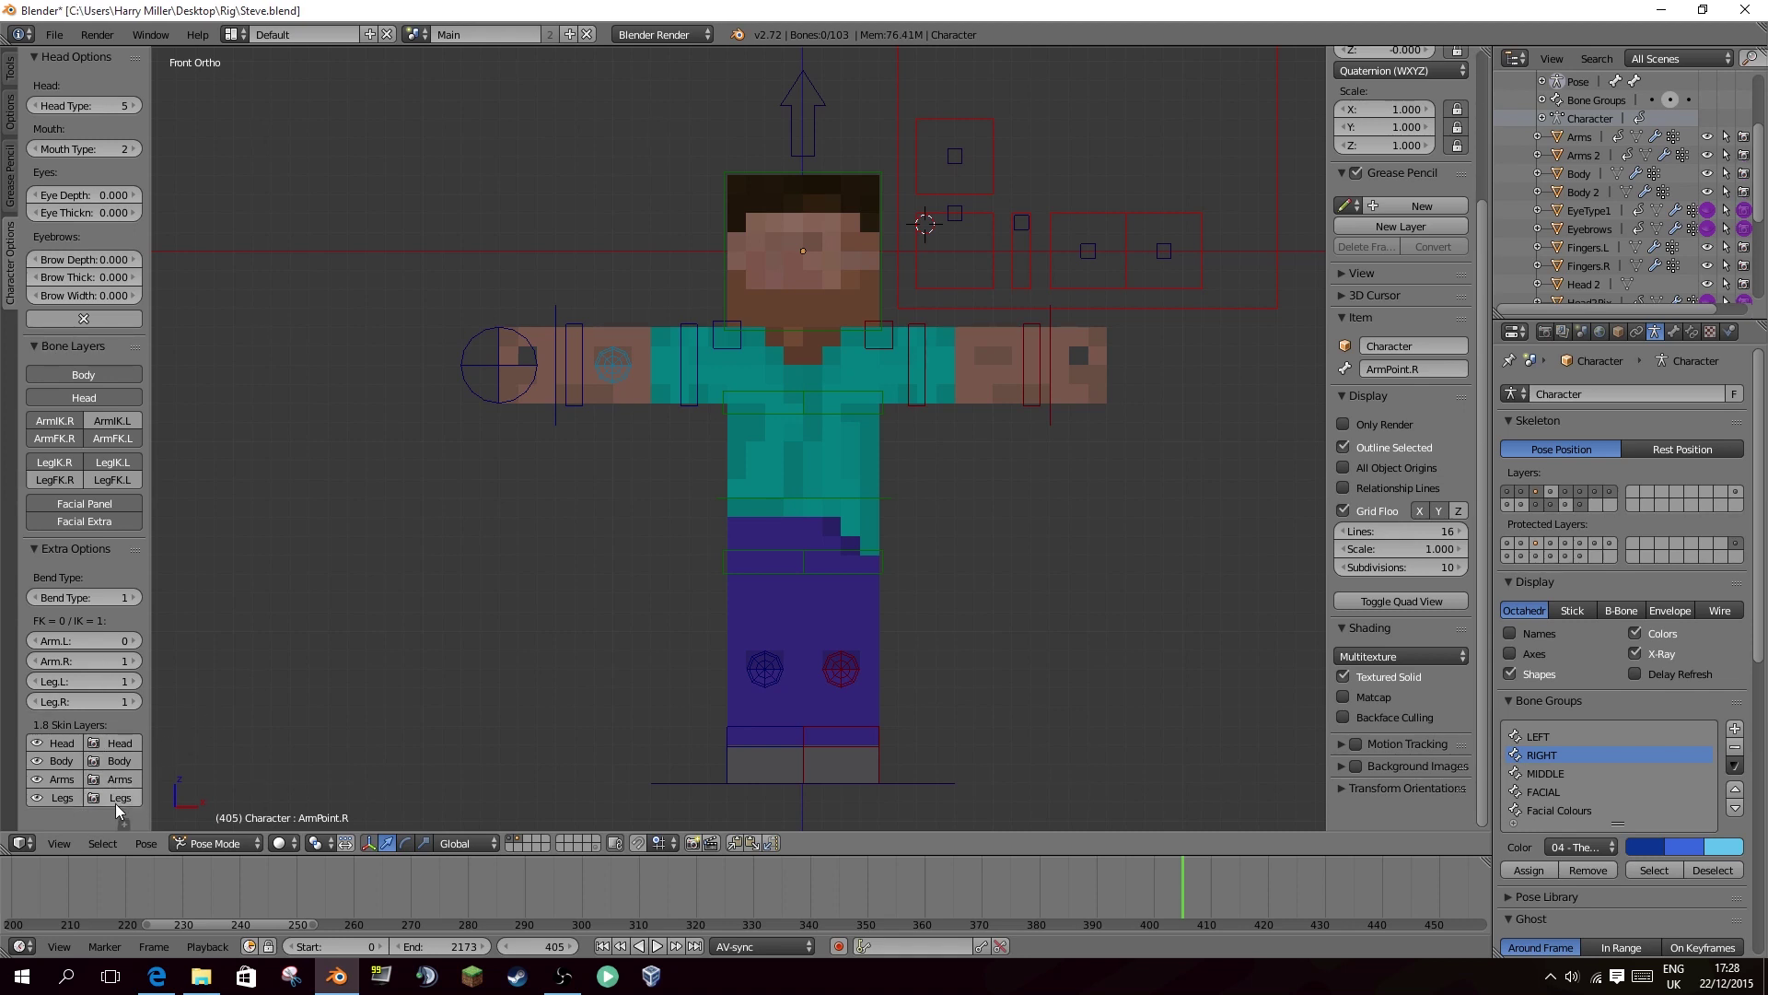
{"action": "key", "text": "ctrl+s"}
{"action": "left_click", "coordinate": [919, 496]}
{"action": "middle_click_drag", "start_coordinate": [997, 461], "coordinate": [965, 421], "text": "shift"}
{"action": "key", "text": "ctrl+s"}
{"action": "left_click", "coordinate": [985, 390]}
Switch to Object Mode, select the Body 2 mesh on the torso, and save over Steve.blend again.
{"action": "key", "text": "ctrl+Tab"}
{"action": "right_click", "coordinate": [797, 322]}
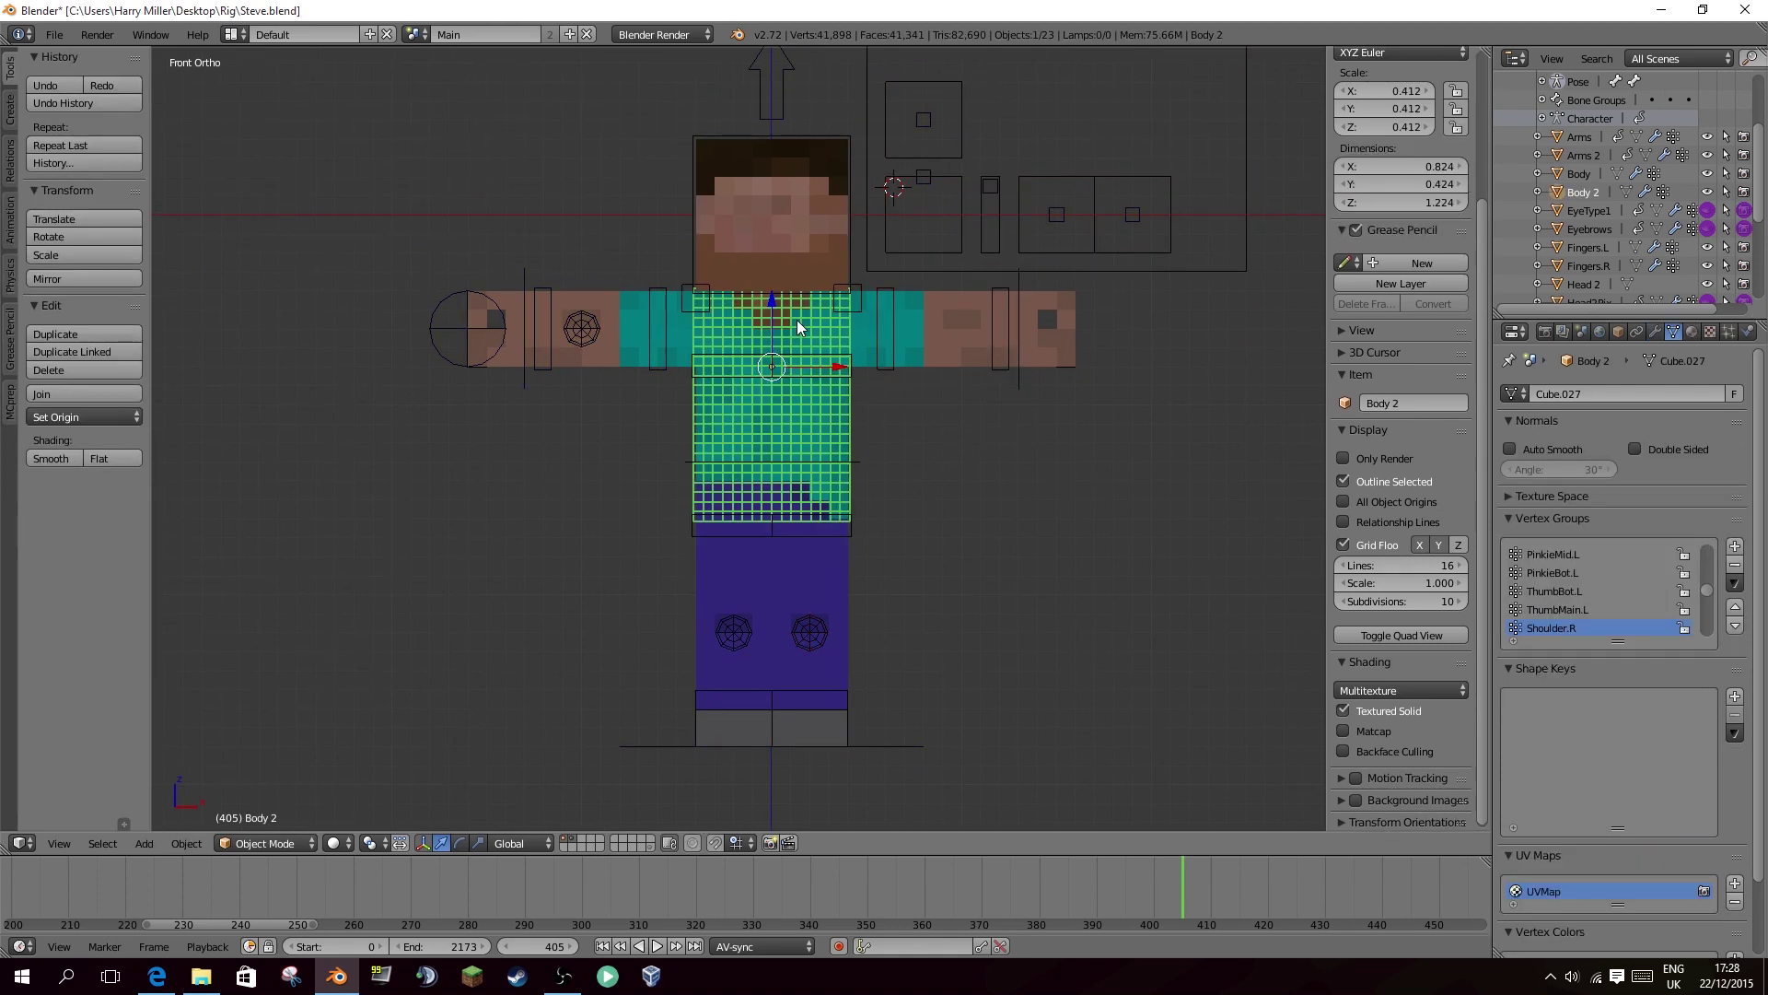
{"action": "key", "text": "ctrl+s"}
{"action": "left_click", "coordinate": [798, 318]}
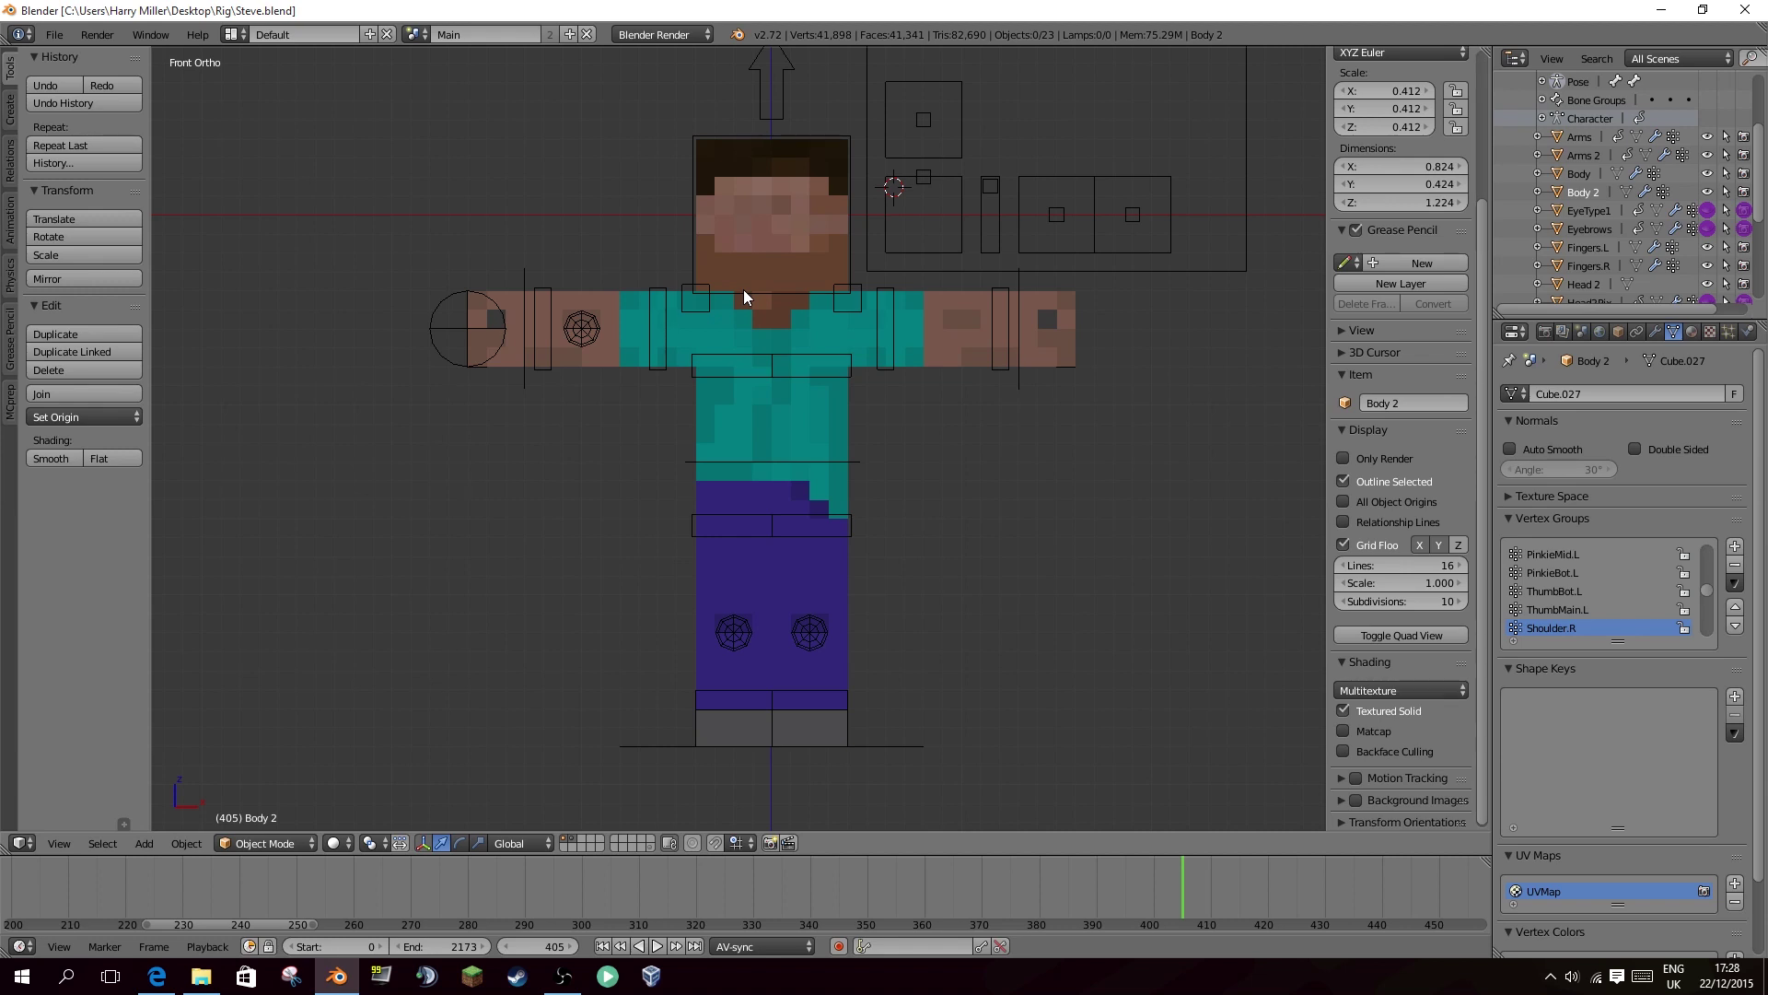
{"action": "key", "text": "ctrl+s"}
{"action": "left_click", "coordinate": [434, 294]}
Start a new file from the startup scene and delete the default cube.
{"action": "left_click", "coordinate": [54, 34]}
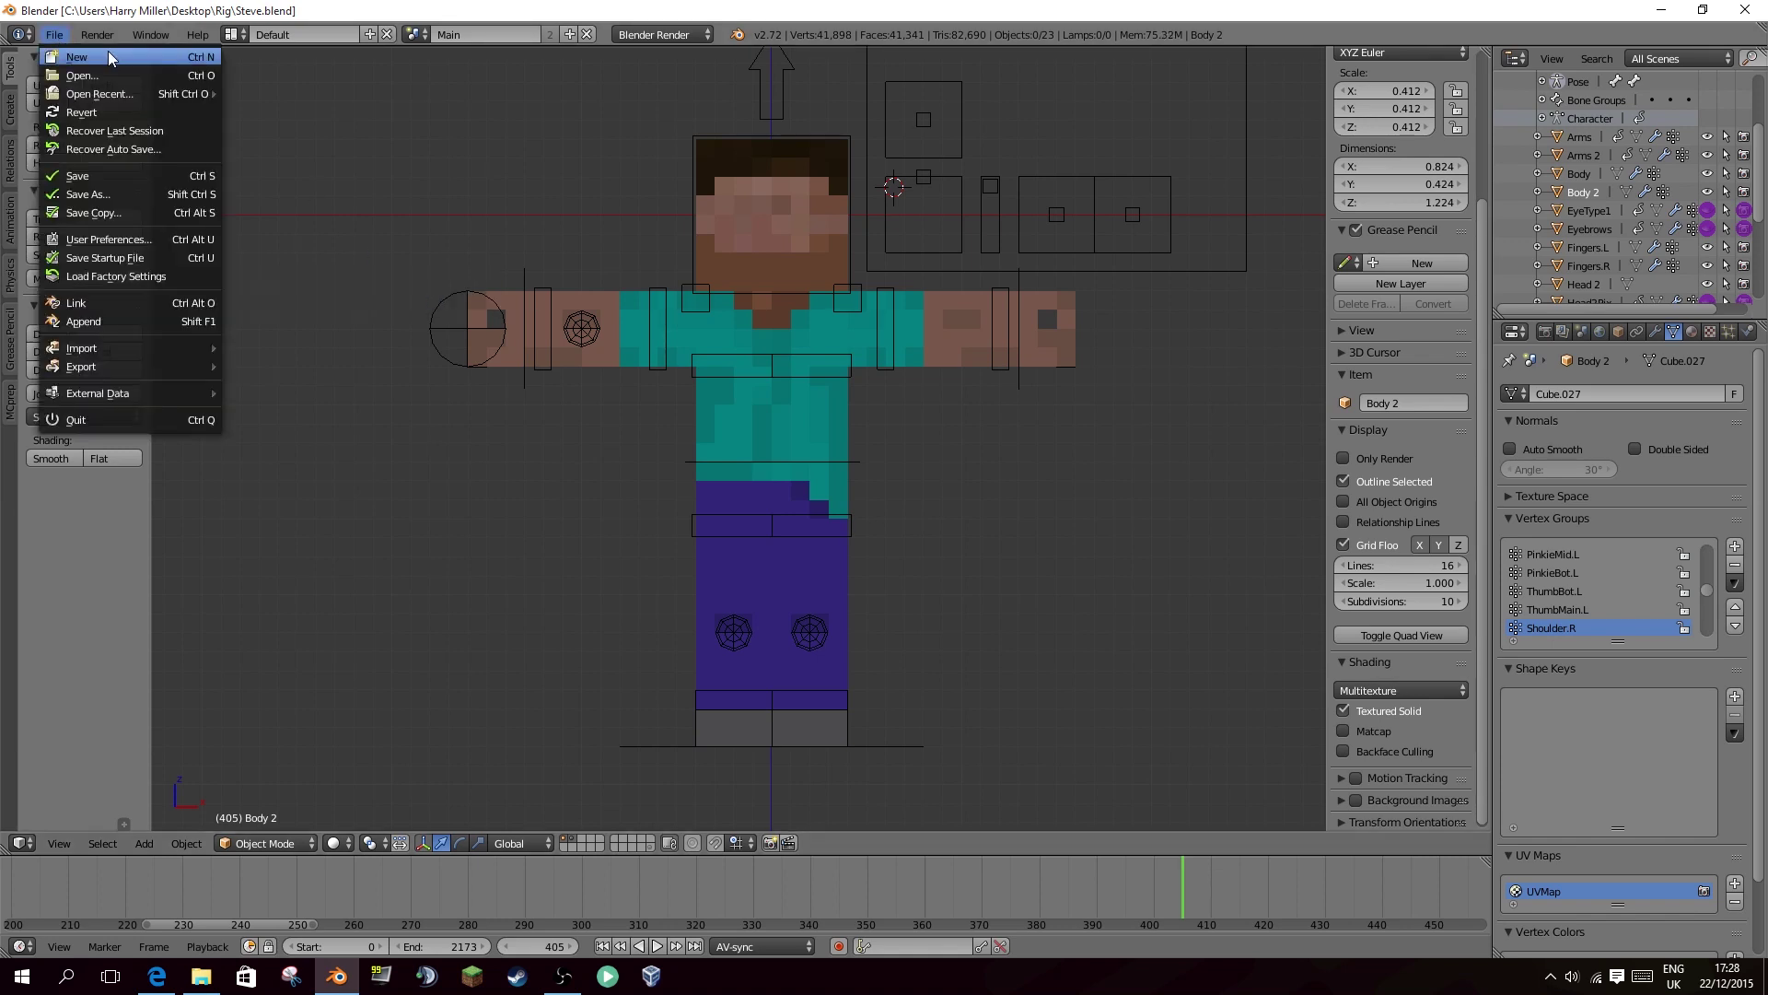
{"action": "left_click", "coordinate": [108, 52]}
{"action": "left_click", "coordinate": [113, 71]}
{"action": "key", "text": "Delete"}
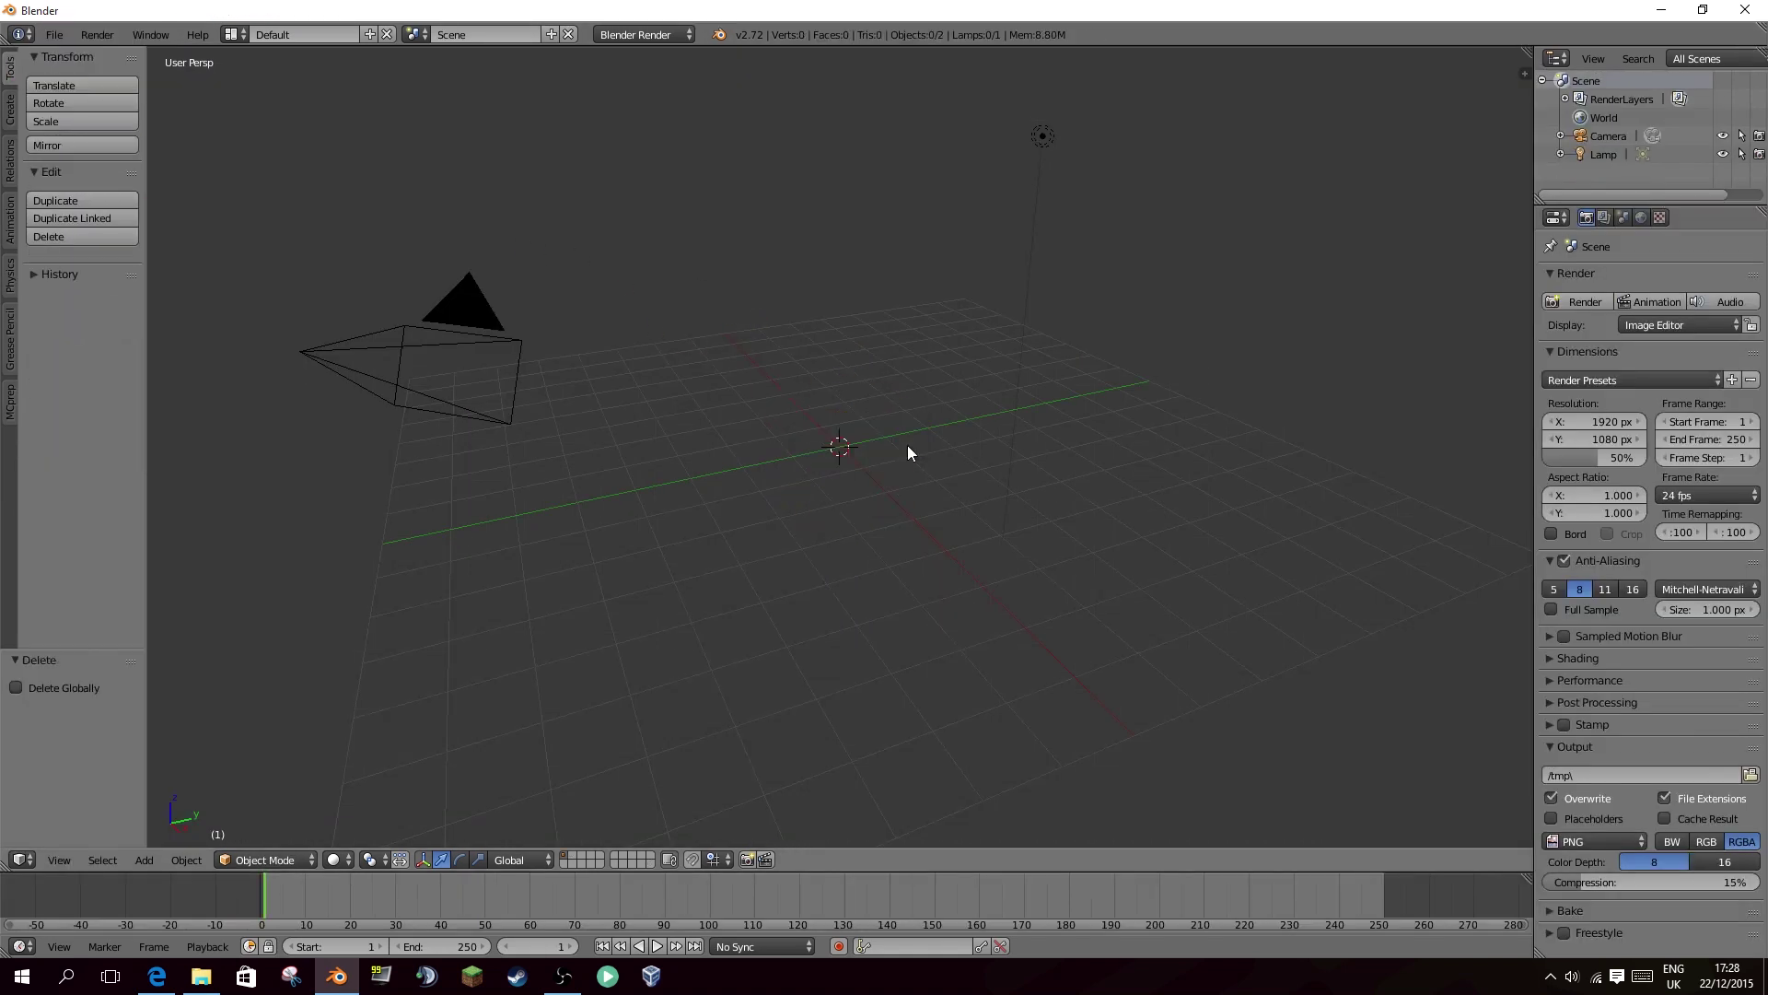
Add a plane at the scene centre and scale it up by 7.020 as a ground.
{"action": "key", "text": "shift+a"}
{"action": "mouse_move", "coordinate": [908, 447]}
{"action": "left_click", "coordinate": [962, 448]}
{"action": "left_click", "coordinate": [523, 501]}
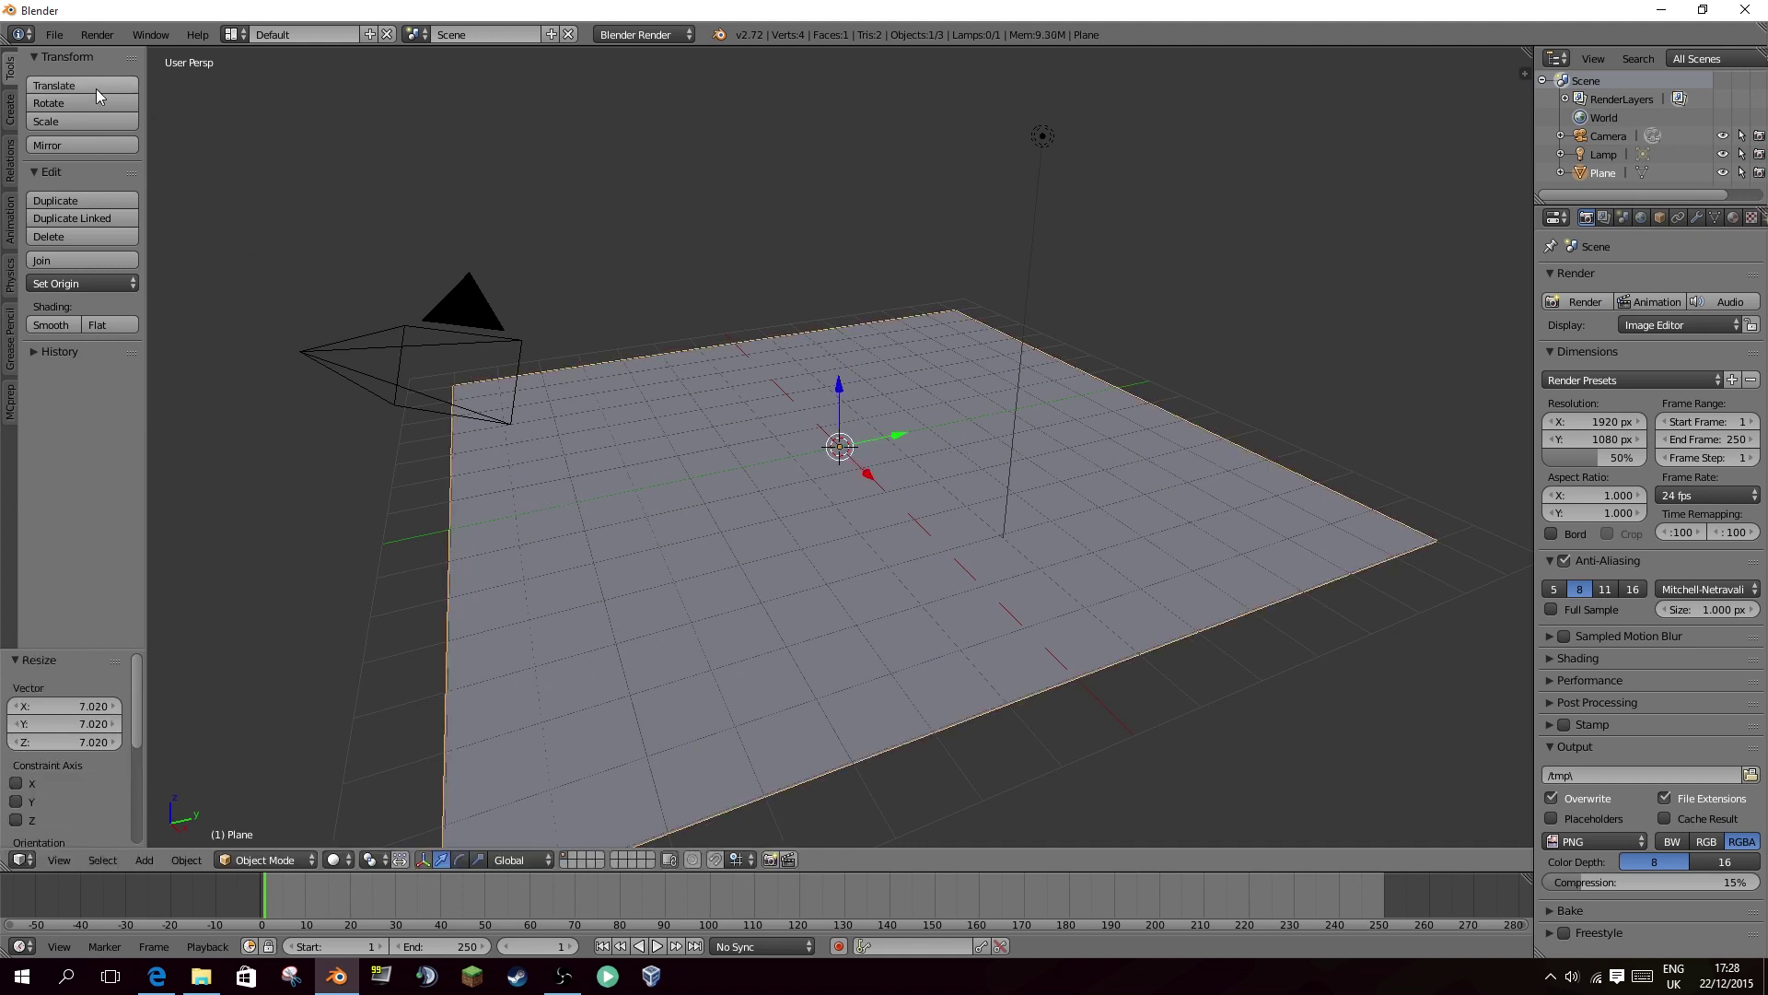
Append all objects from the Object section of Steve.blend in the Desktop's Rig folder.
{"action": "left_click", "coordinate": [55, 35]}
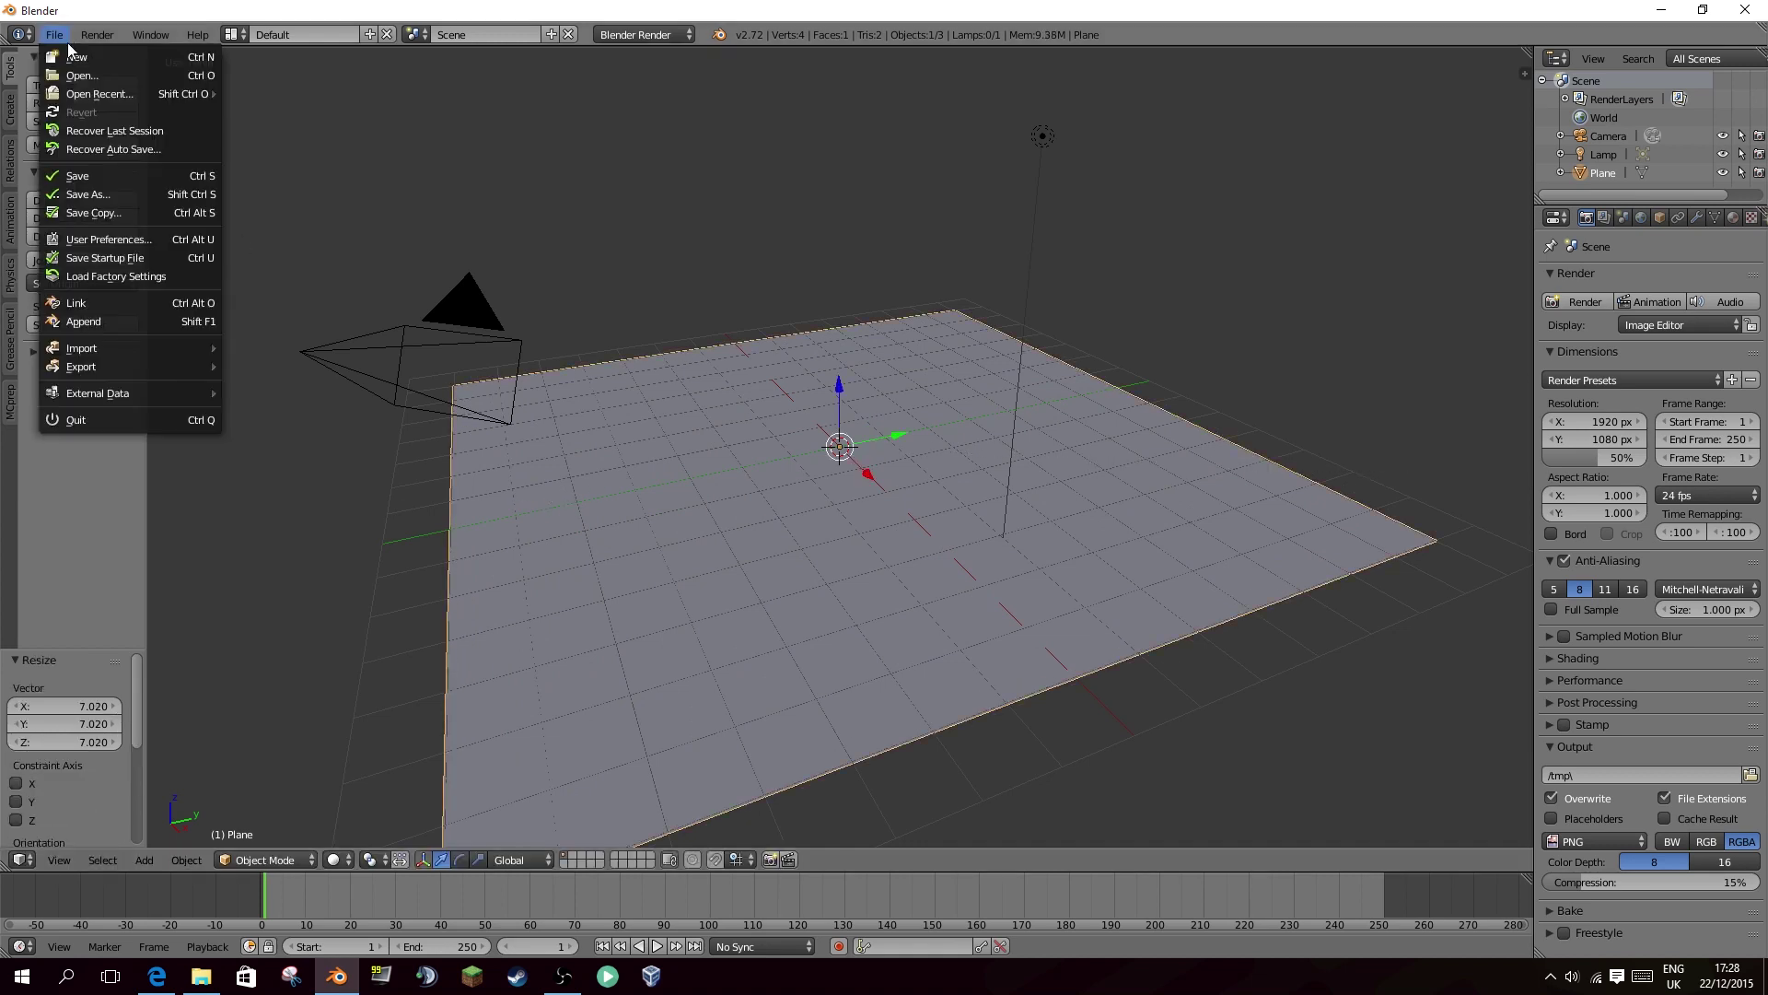
{"action": "left_click", "coordinate": [100, 319]}
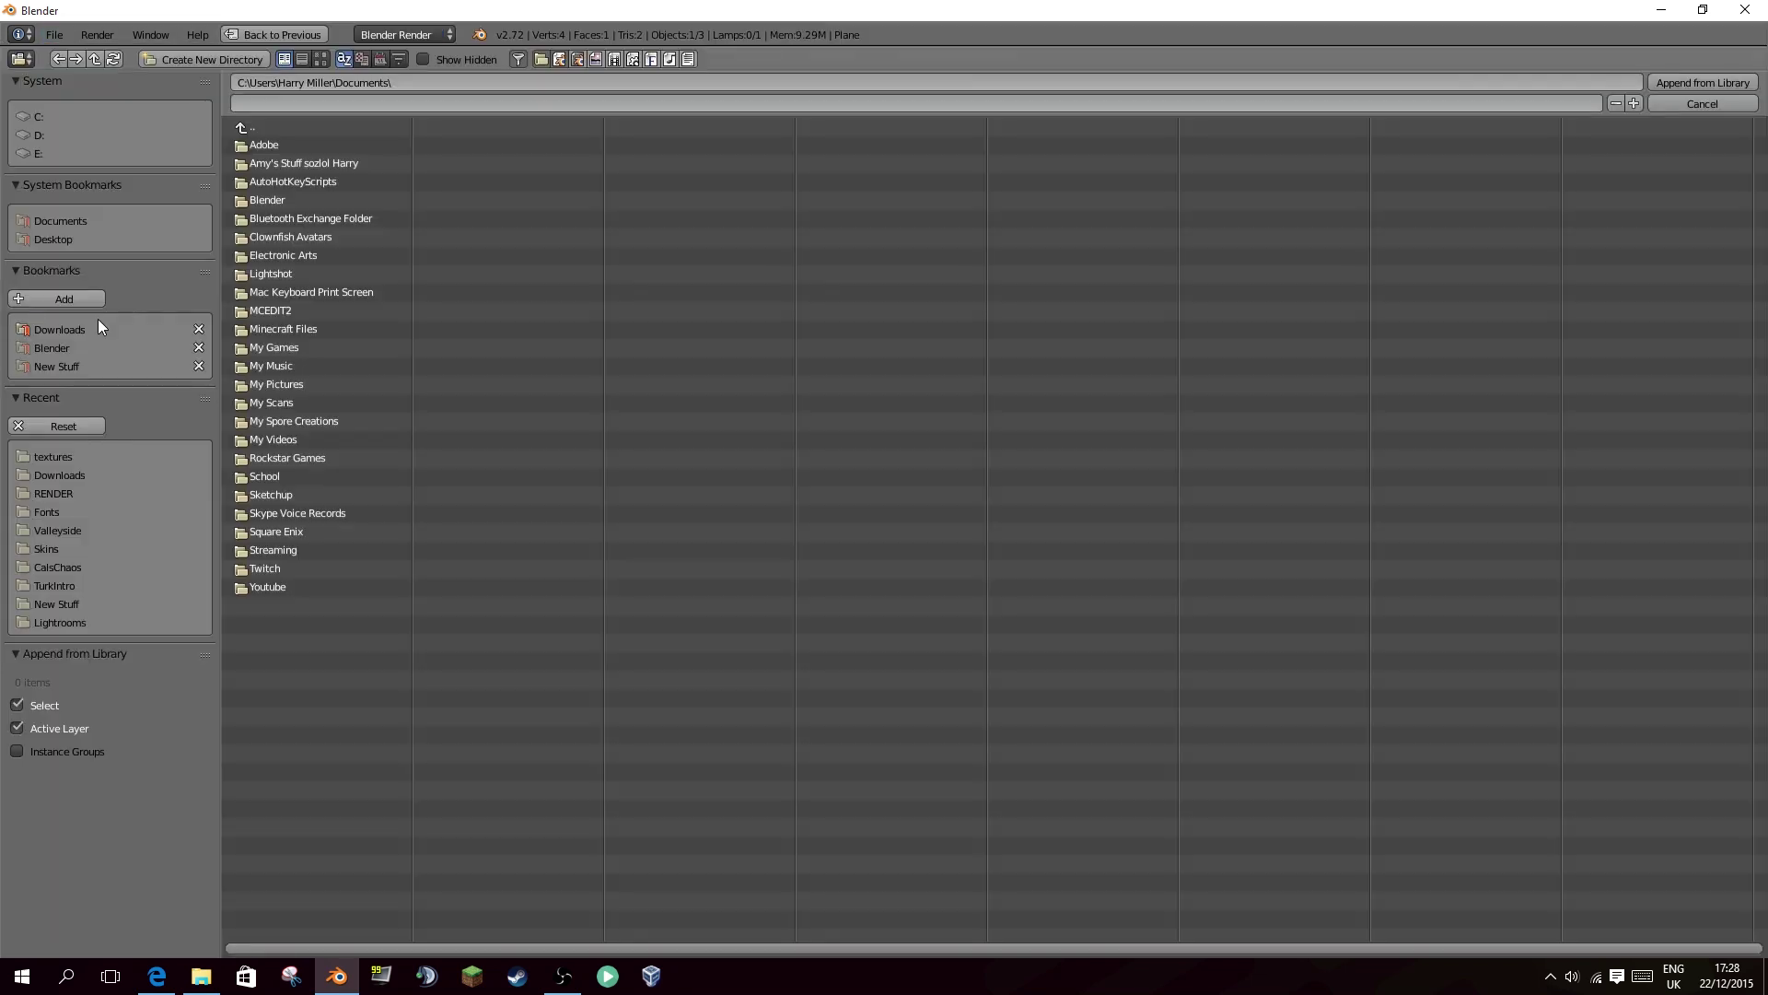
{"action": "left_click", "coordinate": [63, 366]}
{"action": "left_click", "coordinate": [70, 239]}
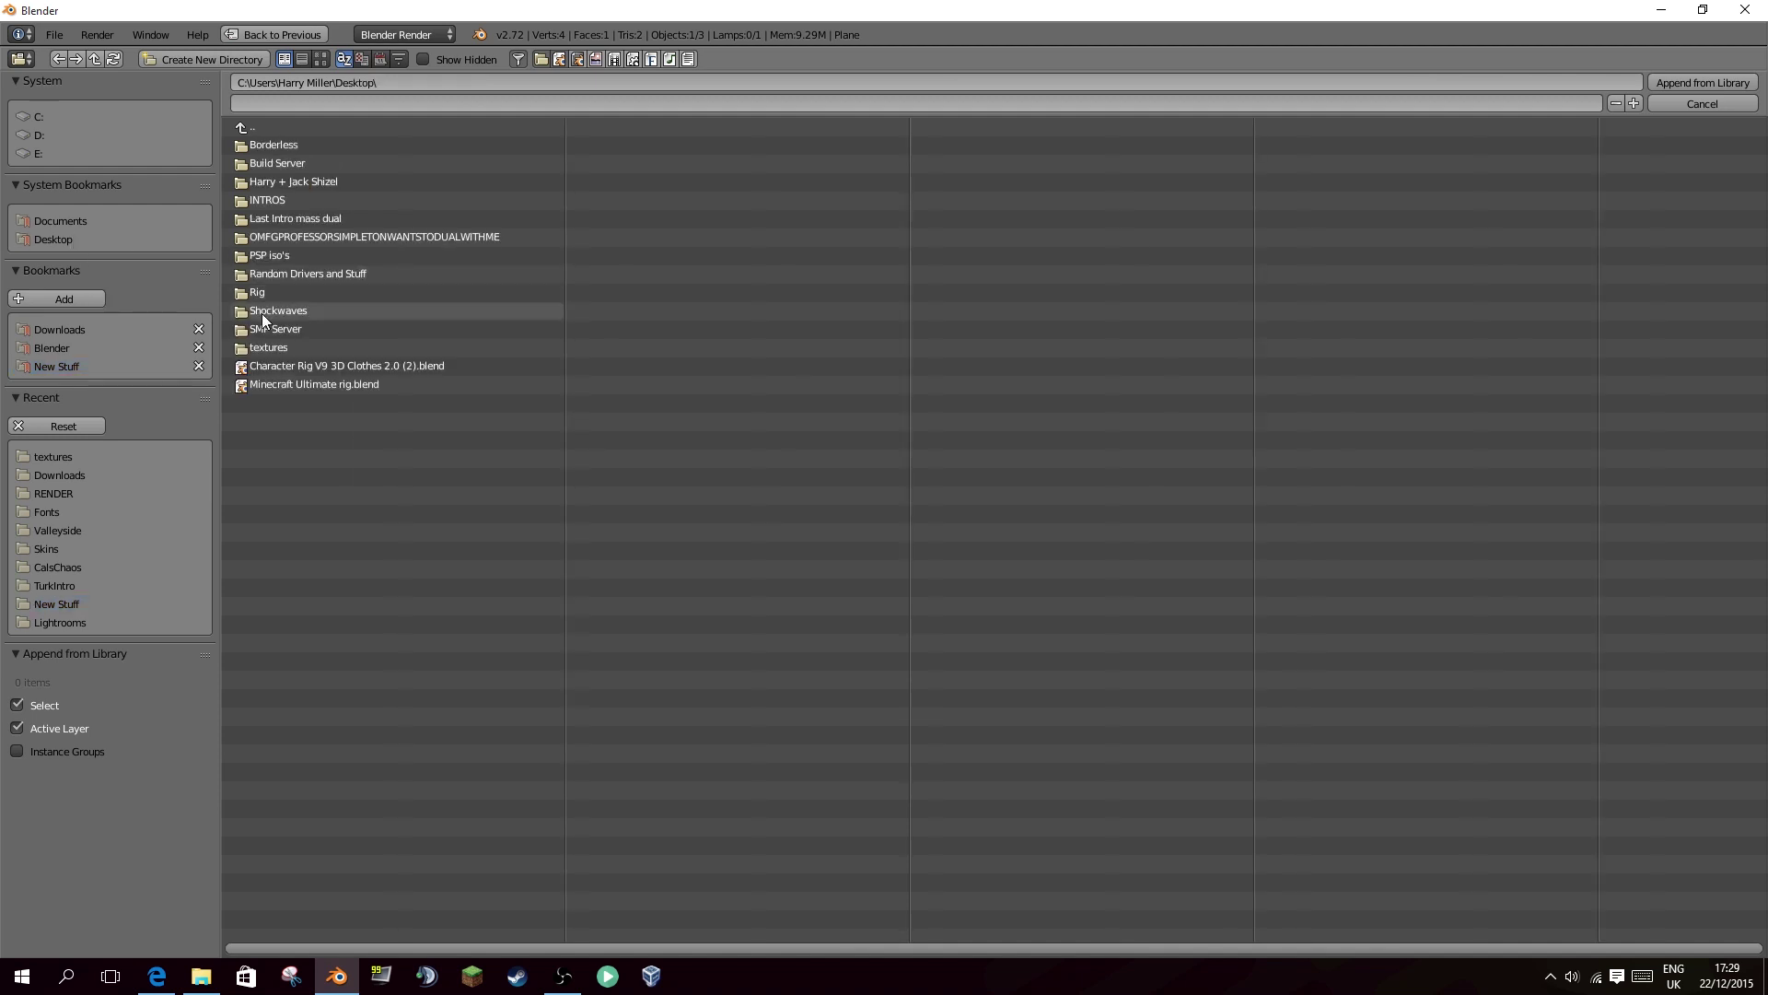
{"action": "left_click", "coordinate": [311, 293]}
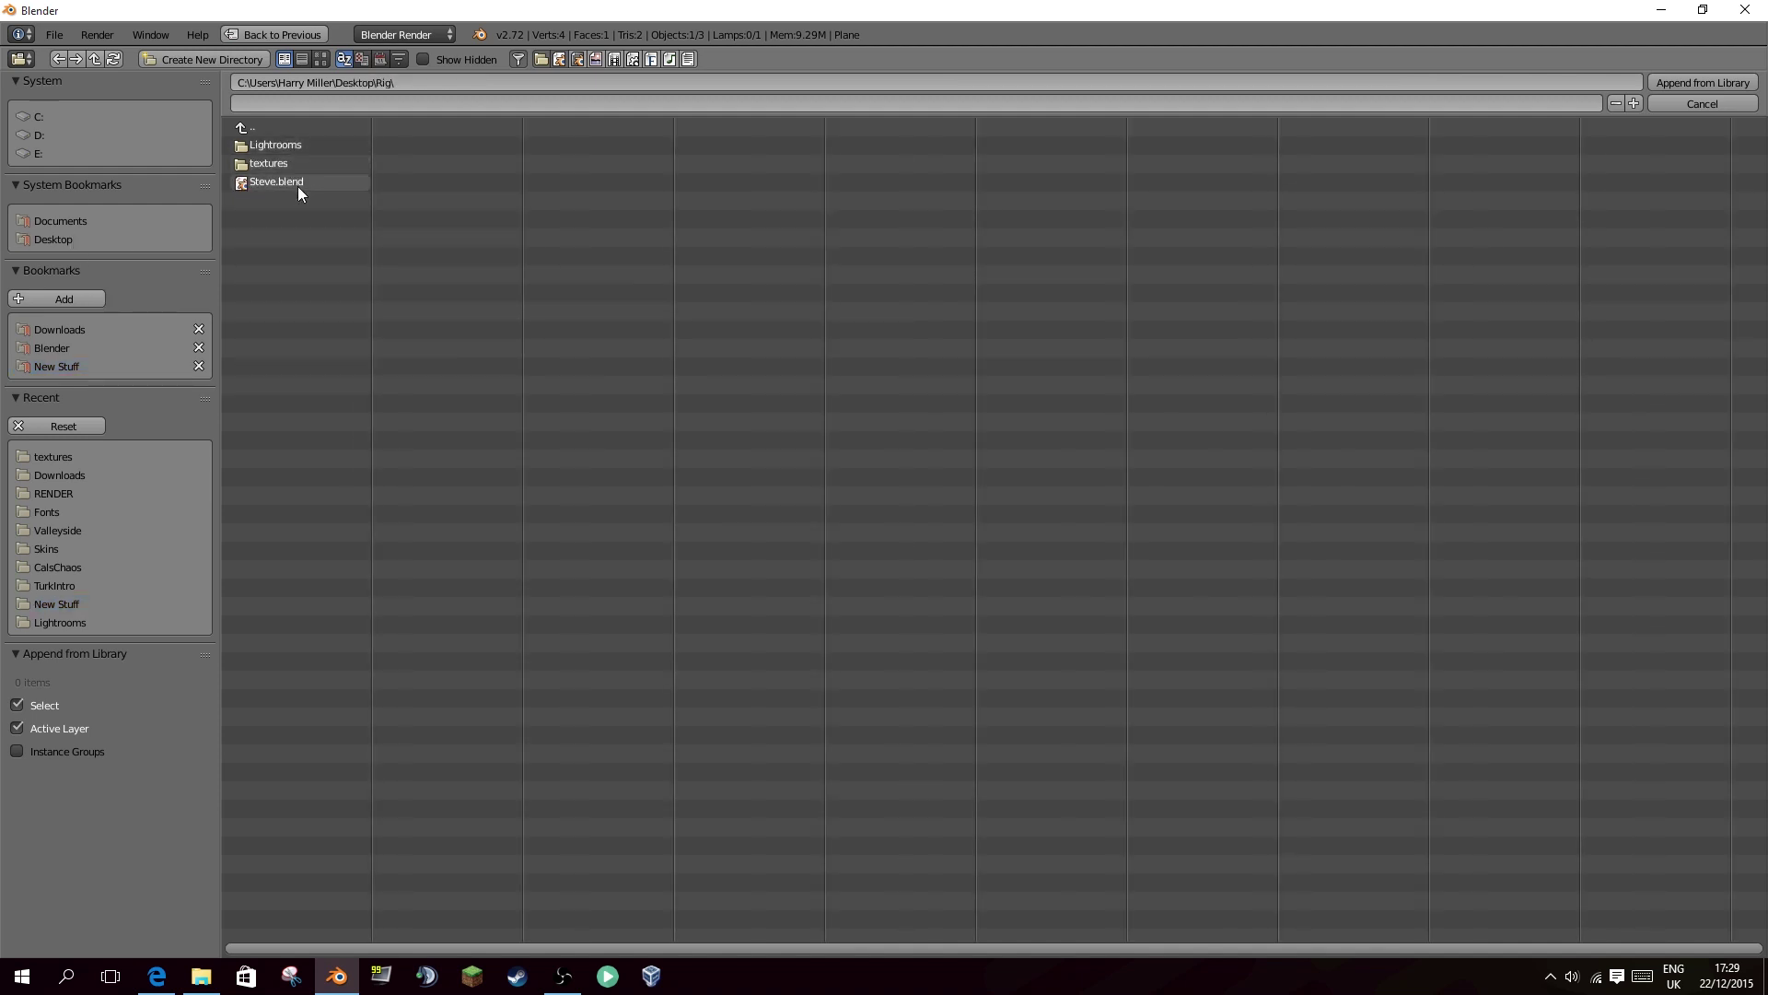
{"action": "left_click", "coordinate": [297, 185]}
{"action": "left_click", "coordinate": [281, 274]}
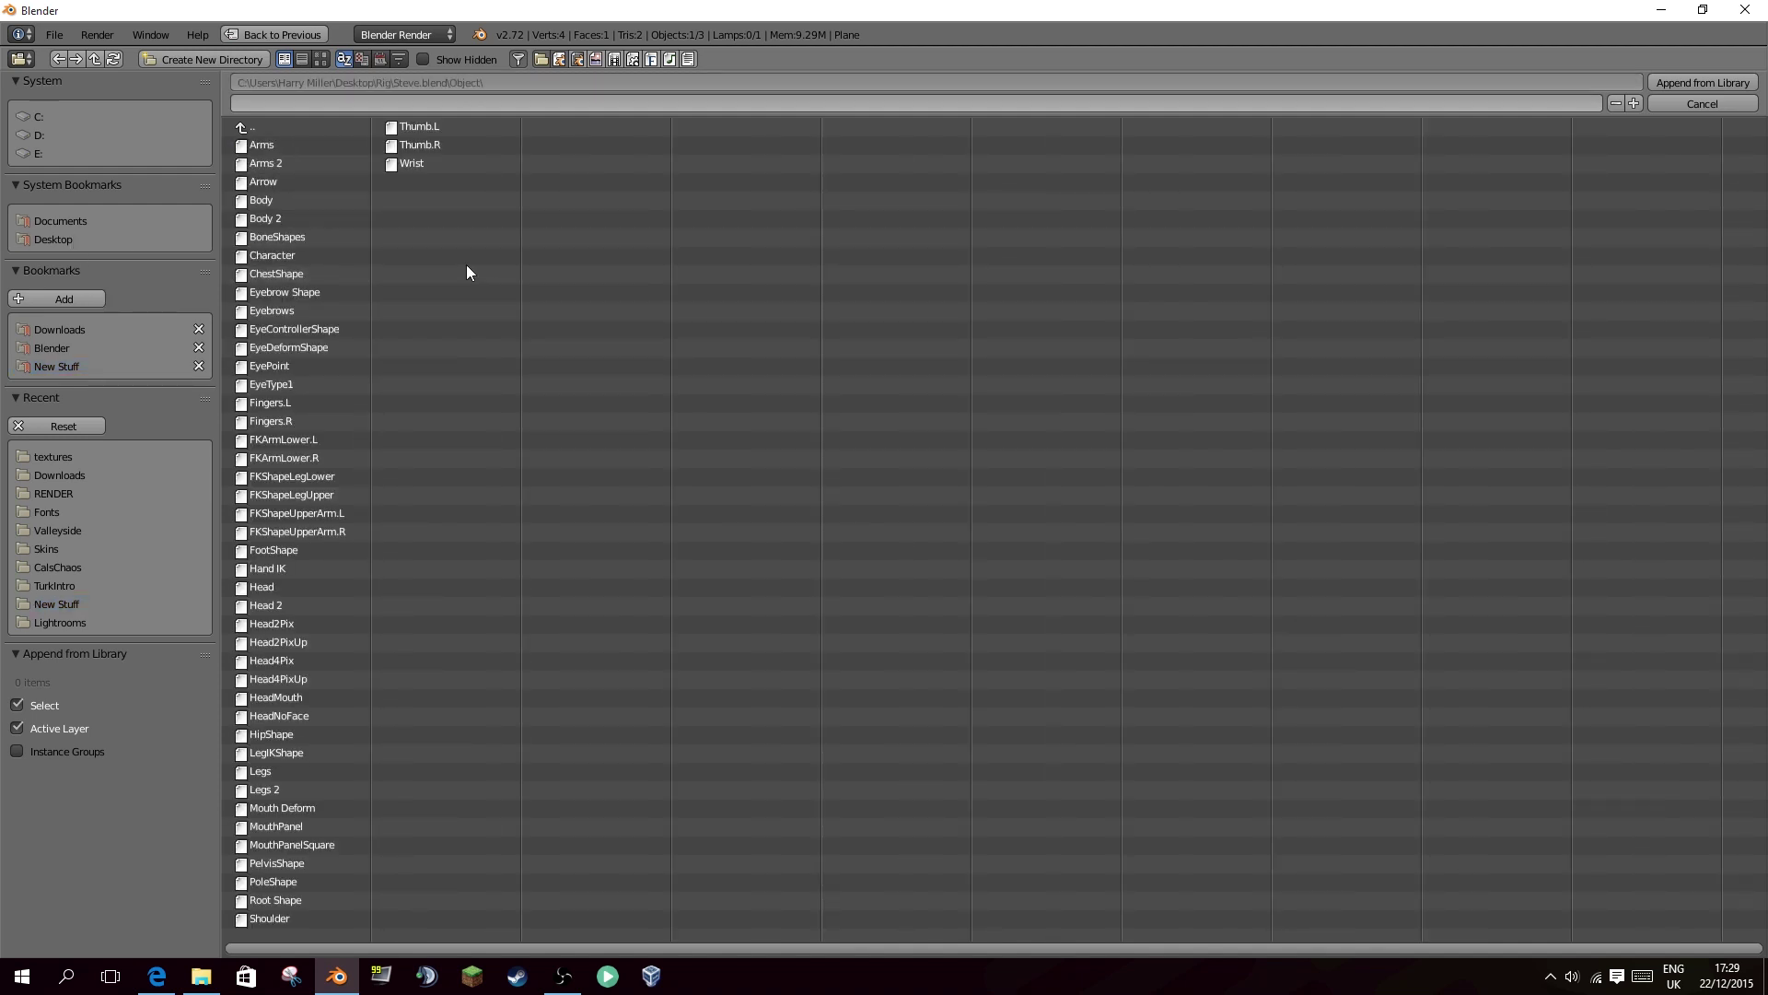
{"action": "key", "text": "a"}
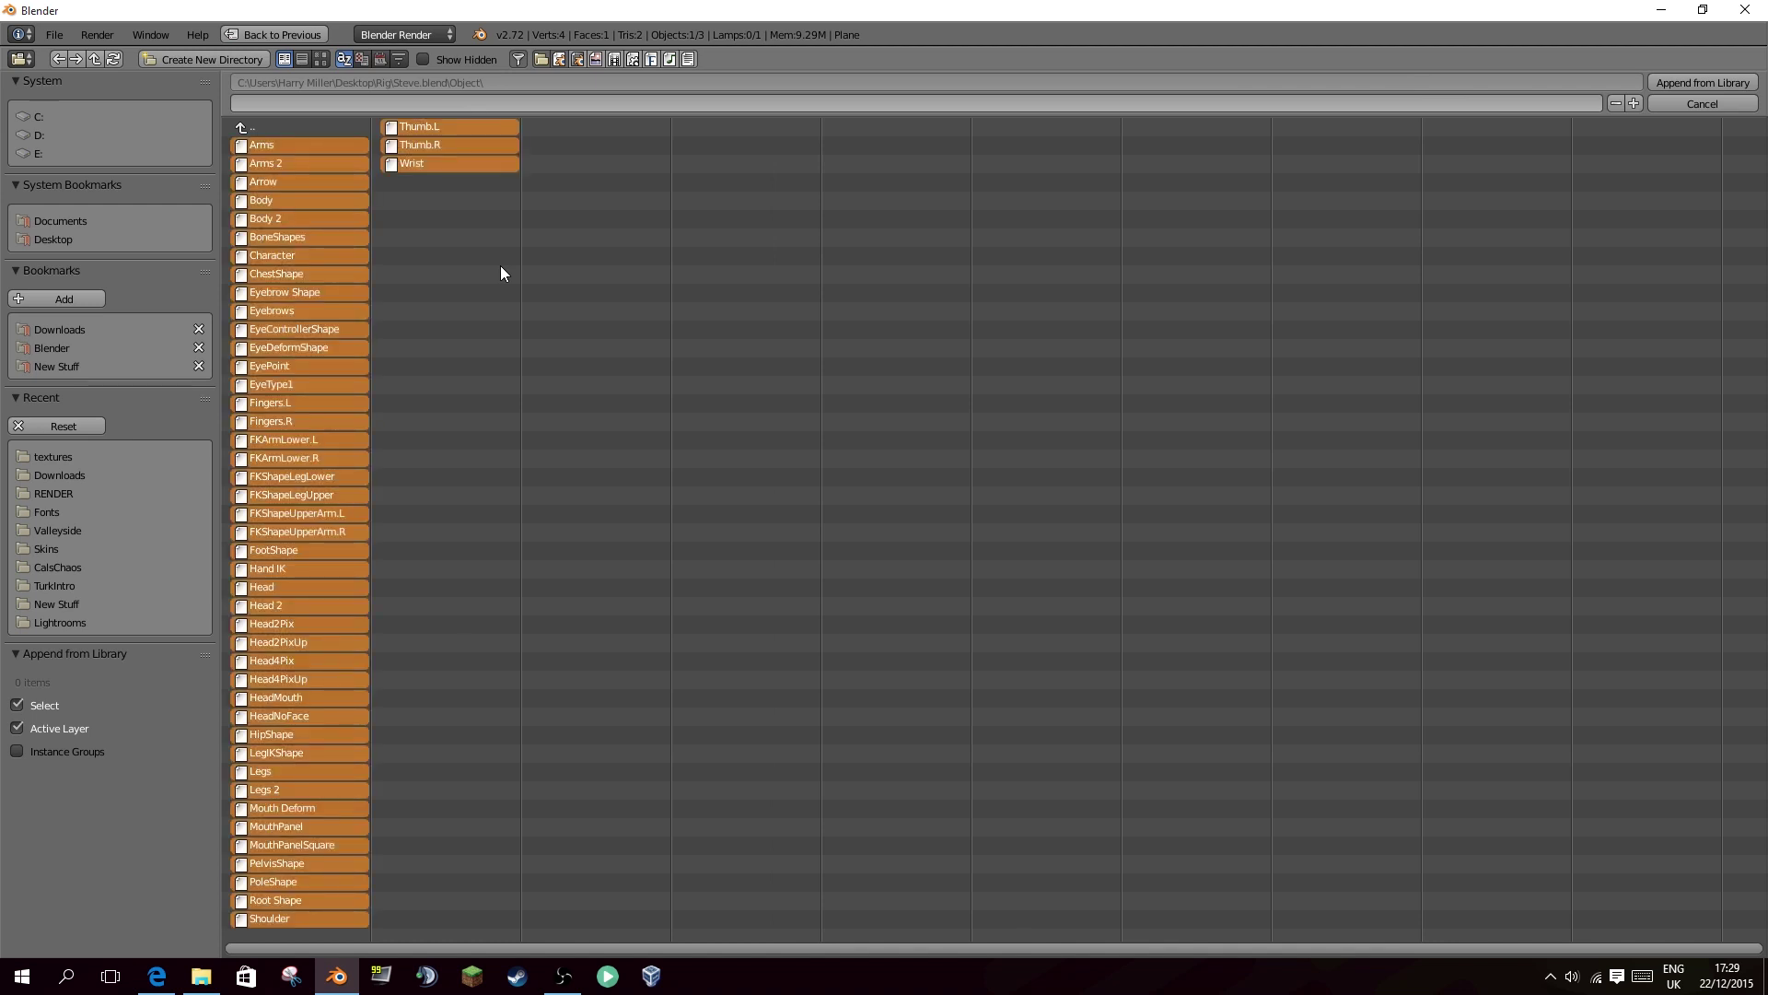
{"action": "key", "text": "Return"}
In the front view, move the appended Character rig up 2.8 along Z so its feet stand on the ground.
{"action": "key", "text": "KP_1"}
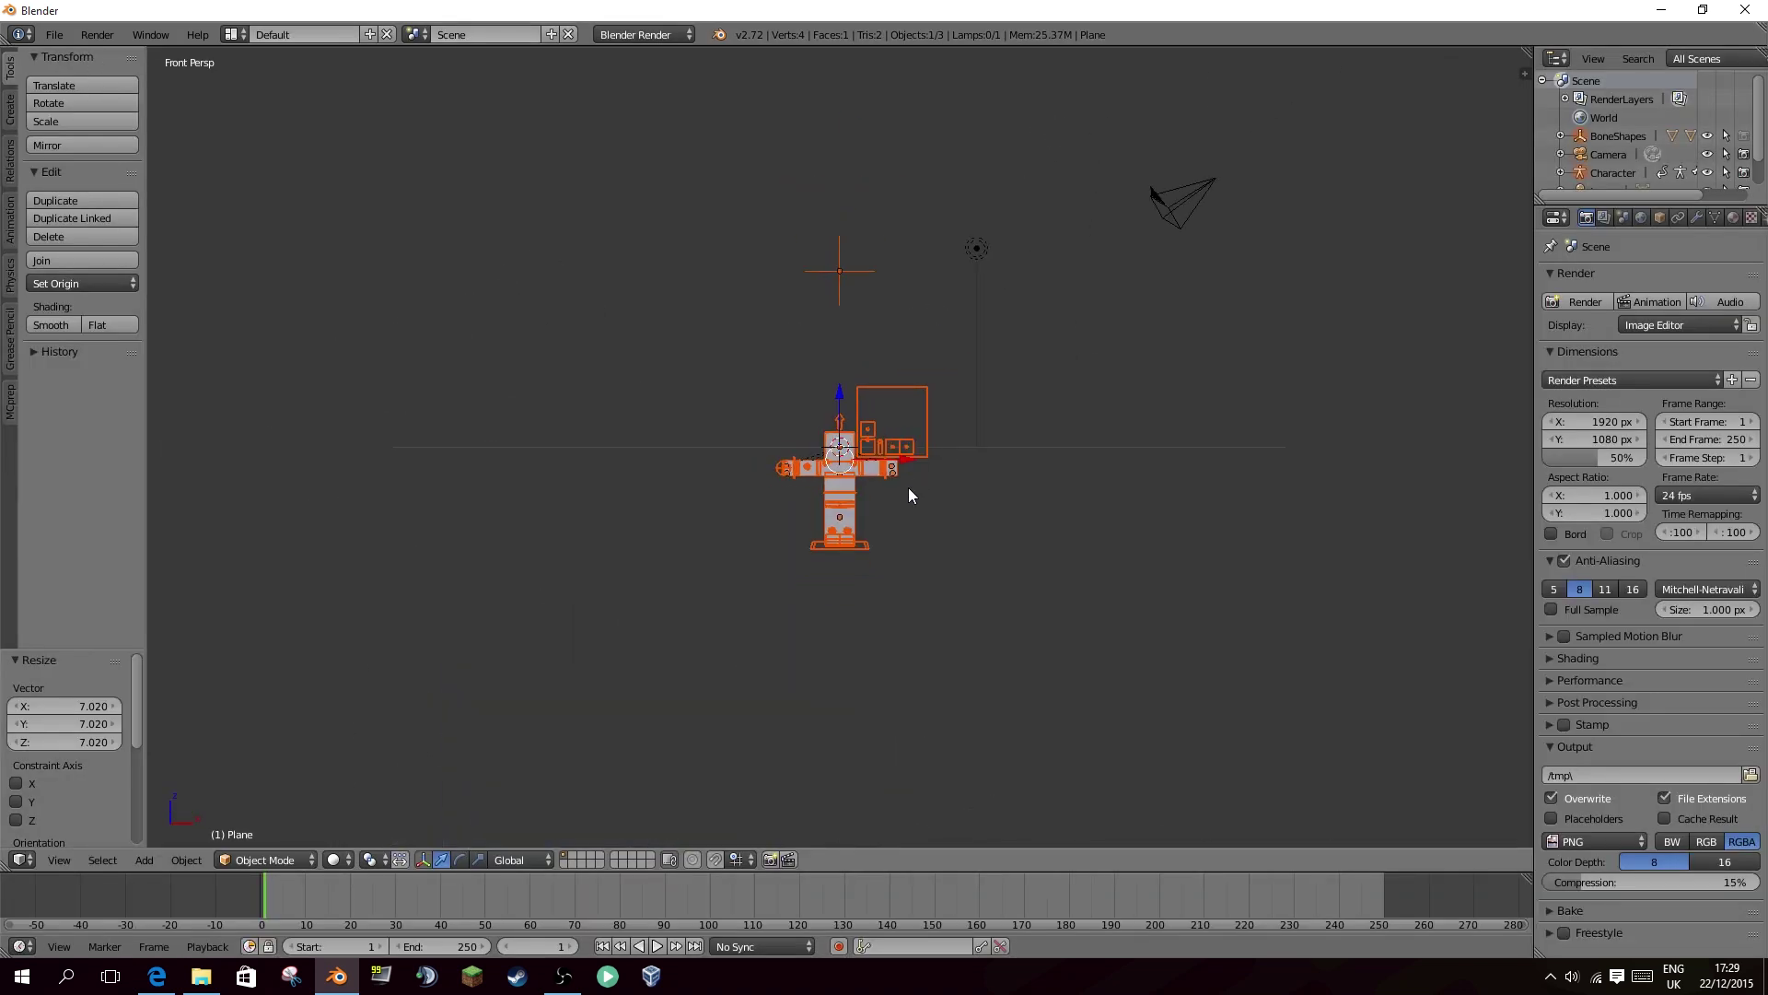
{"action": "scroll", "coordinate": [905, 502], "scroll_direction": "up", "scroll_amount": 2}
{"action": "middle_click_drag", "start_coordinate": [909, 502], "coordinate": [908, 368], "text": "shift"}
{"action": "right_click", "coordinate": [898, 556]}
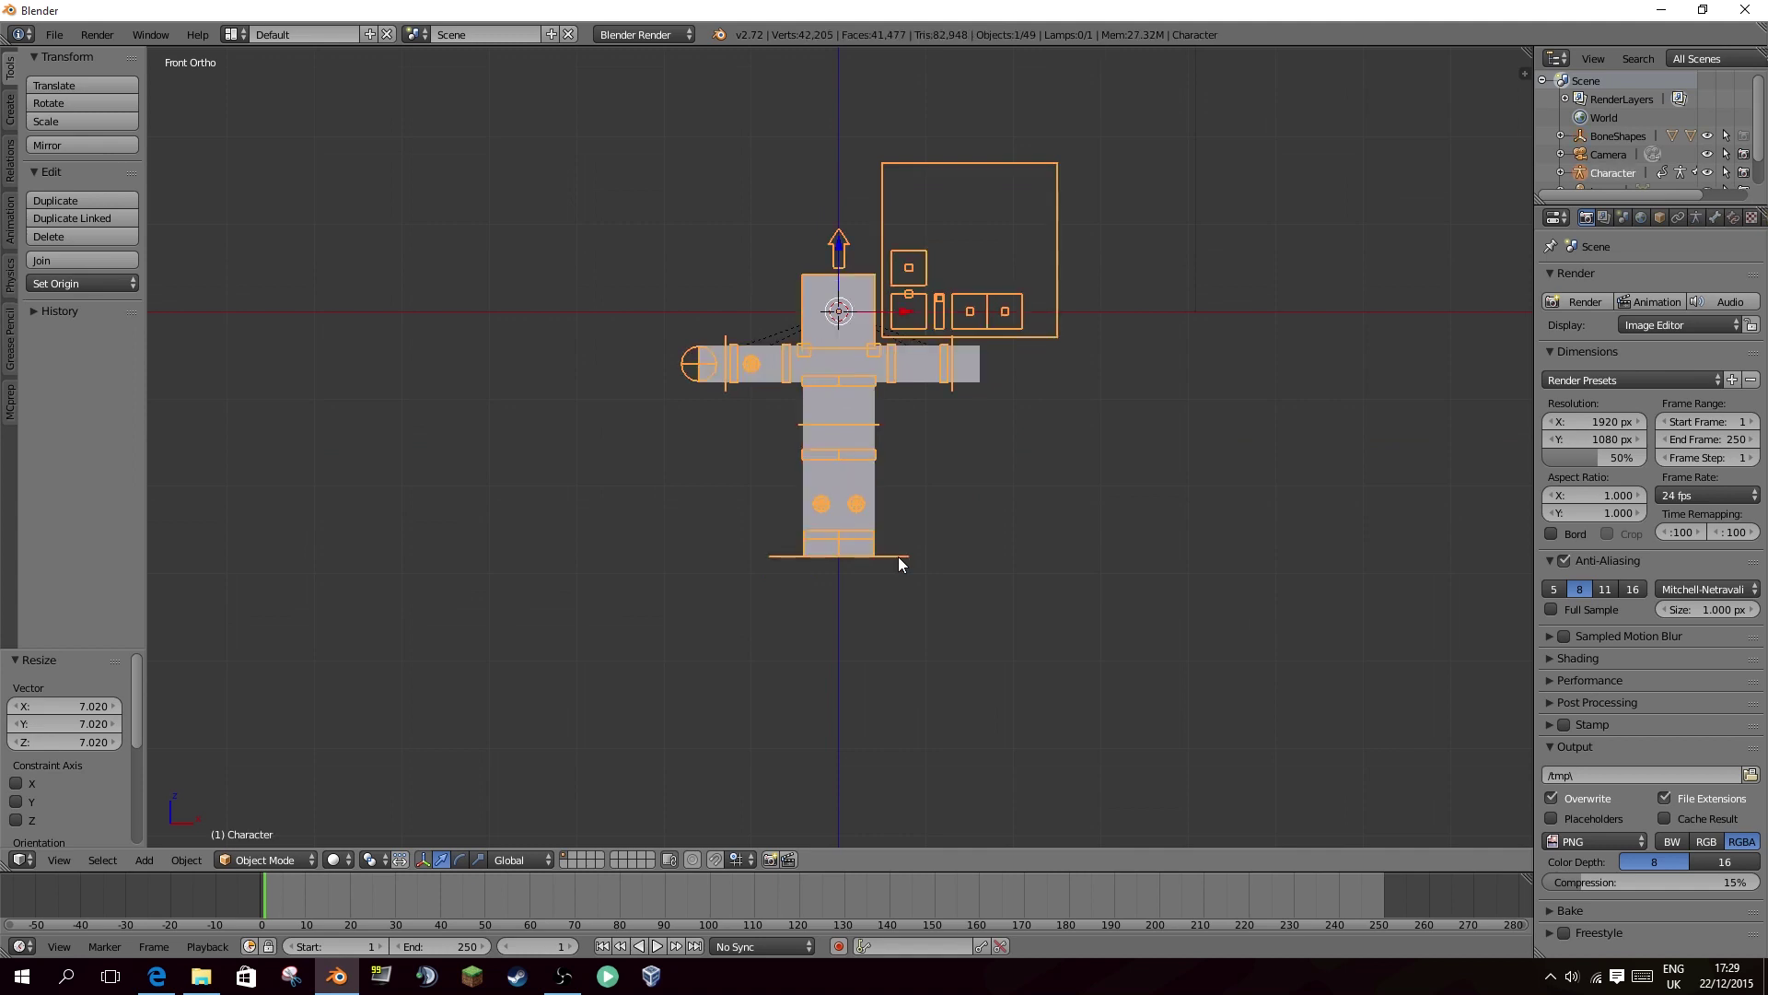
{"action": "key", "text": "g"}
{"action": "key", "text": "z"}
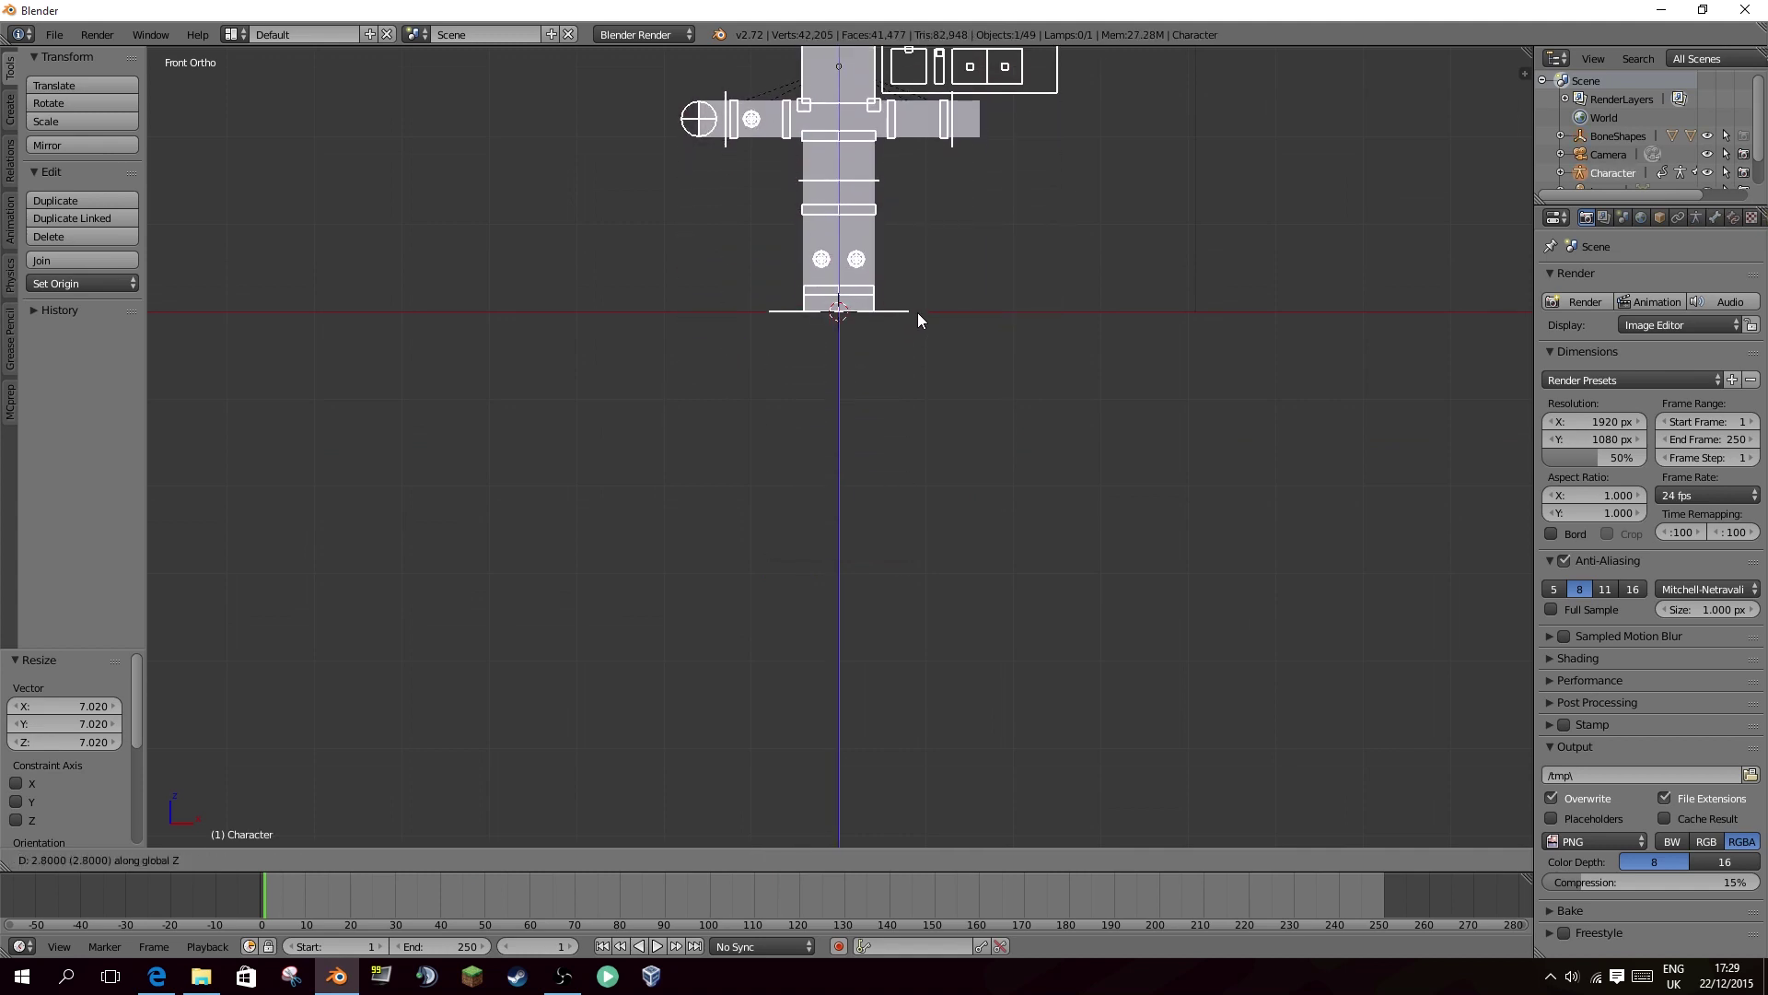
{"action": "left_click", "coordinate": [917, 312]}
Switch the Character rig to Pose Mode and try moving the right hand with the ArmIK.R bone.
{"action": "middle_click_drag", "start_coordinate": [918, 312], "coordinate": [896, 440], "text": "shift"}
{"action": "scroll", "coordinate": [895, 440], "scroll_direction": "up", "scroll_amount": 3}
{"action": "middle_click_drag", "start_coordinate": [618, 147], "coordinate": [649, 270], "text": "shift"}
{"action": "key", "text": "z"}
{"action": "key", "text": "z"}
{"action": "key", "text": "ctrl+Tab"}
{"action": "right_click", "coordinate": [600, 274]}
{"action": "key", "text": "g"}
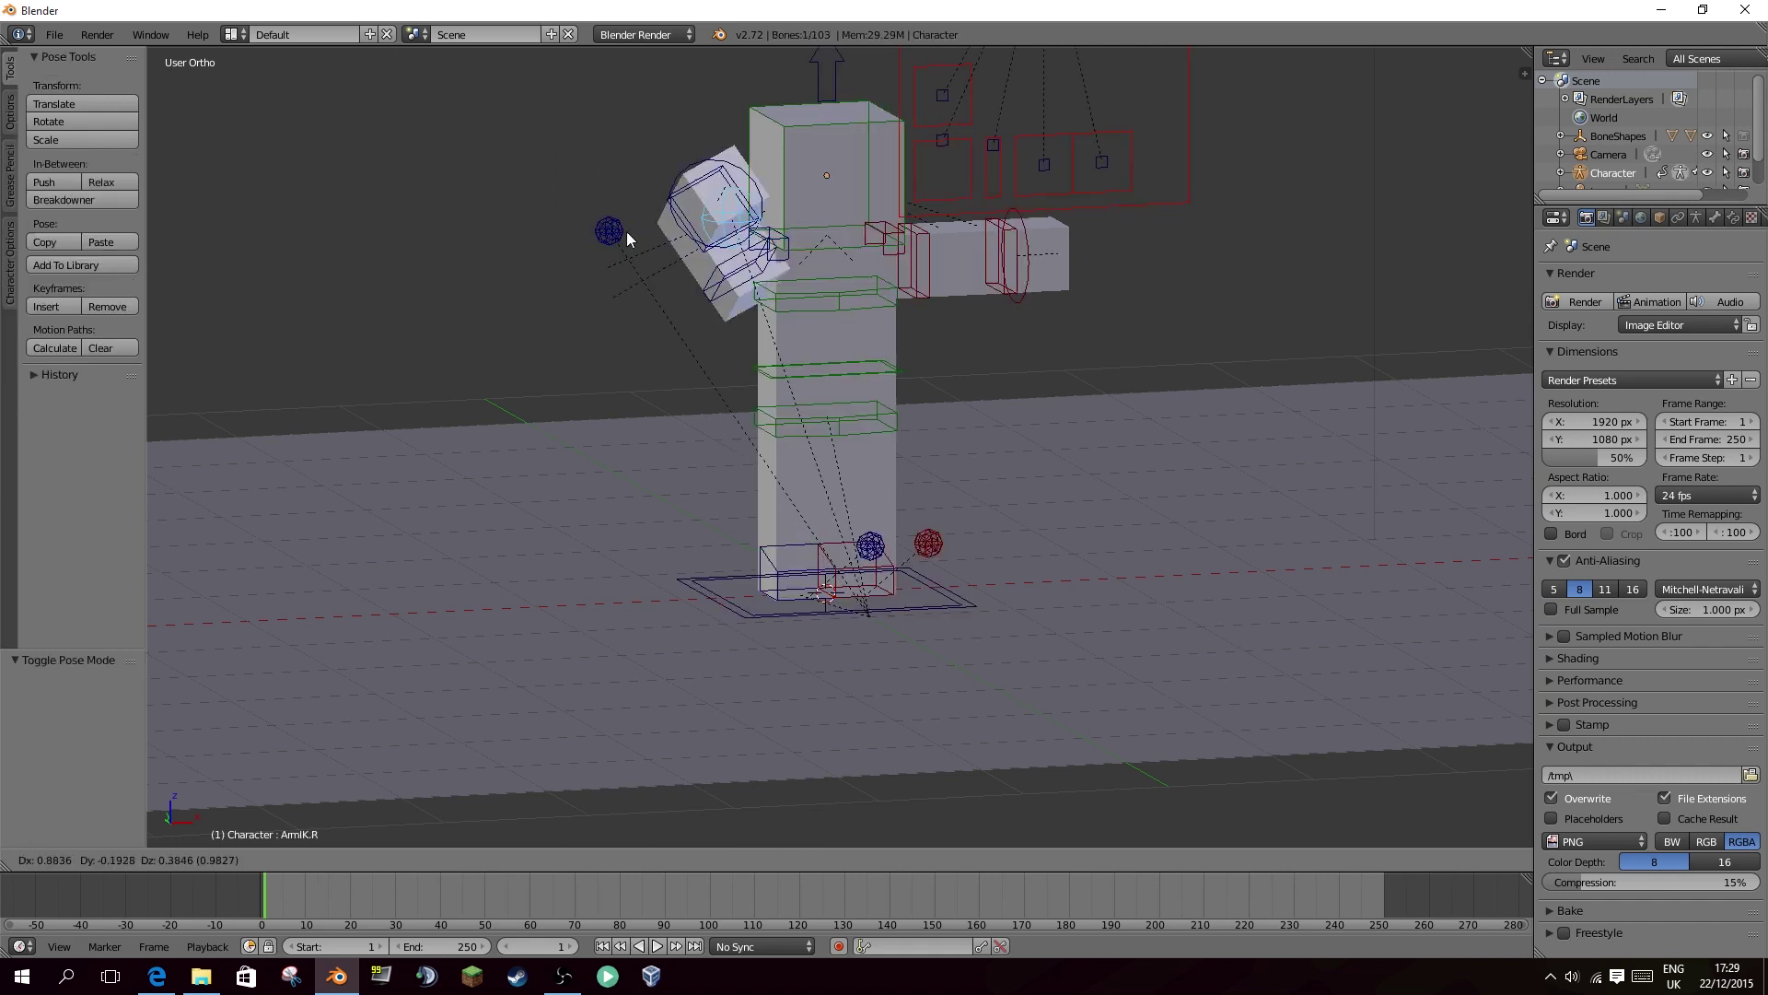
{"action": "key", "text": "Escape"}
Select the ArmUpper.R bone, show the rig's Character Options, and switch to the front view.
{"action": "right_click", "coordinate": [764, 274]}
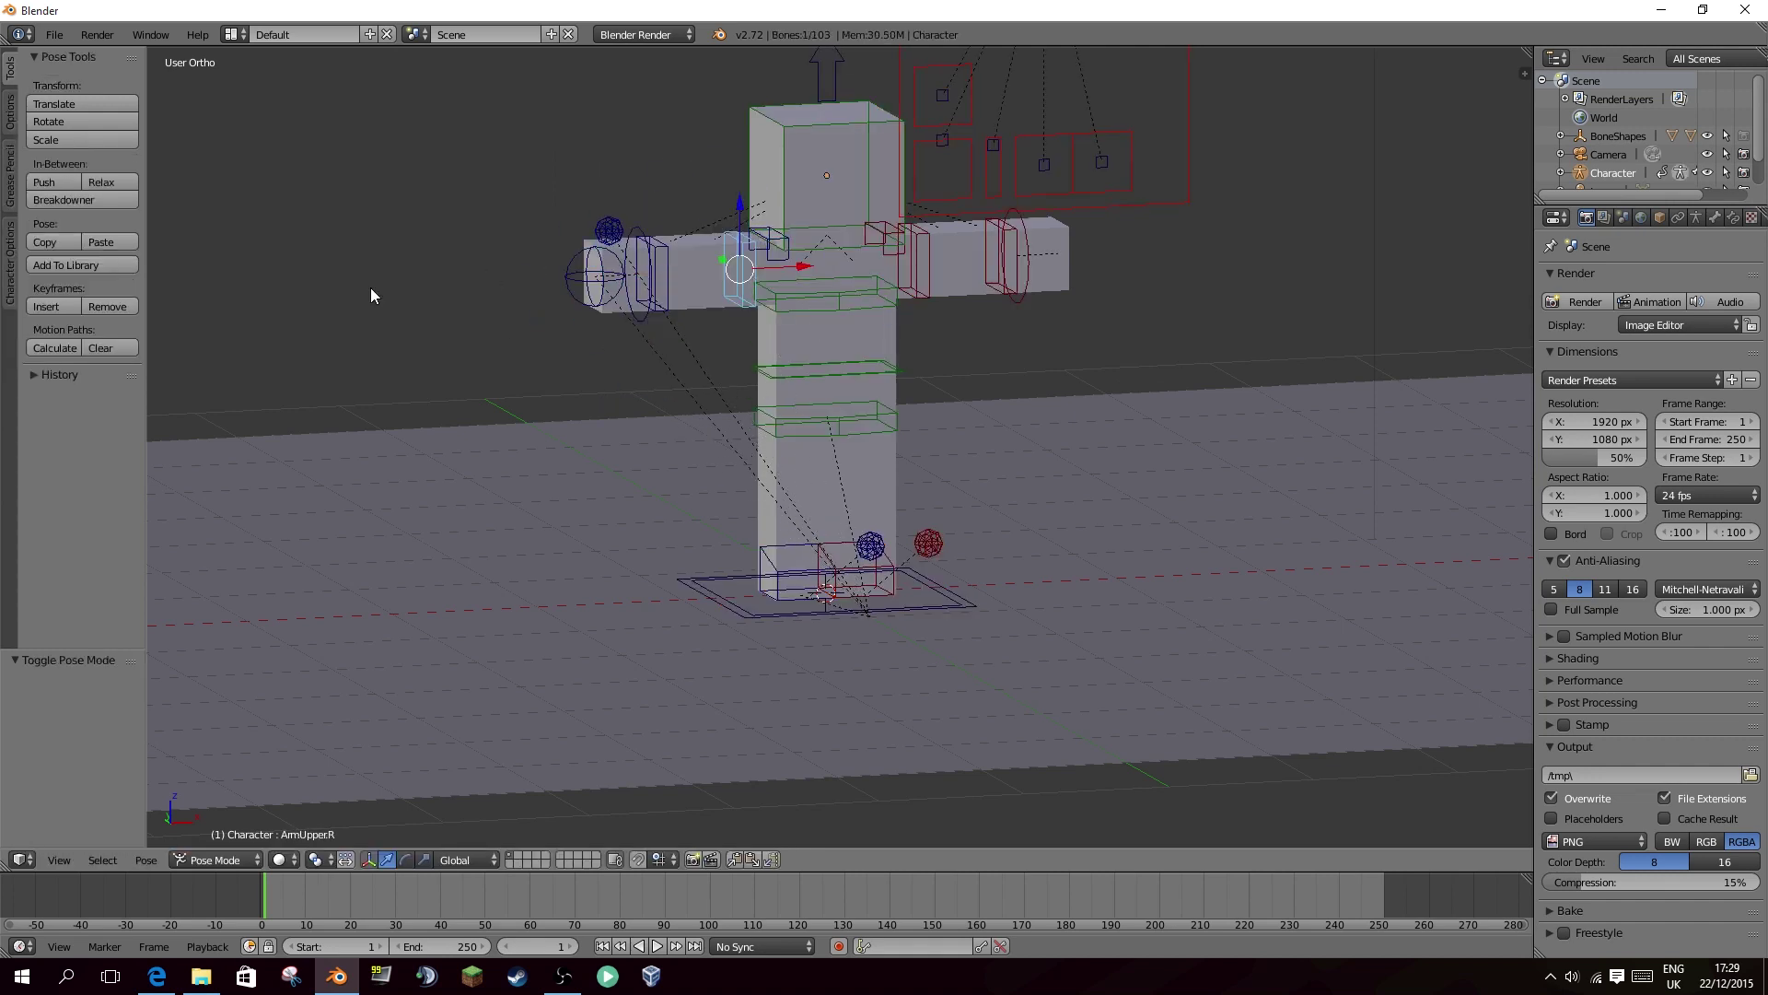
{"action": "left_click", "coordinate": [11, 295]}
{"action": "key", "text": "KP_1"}
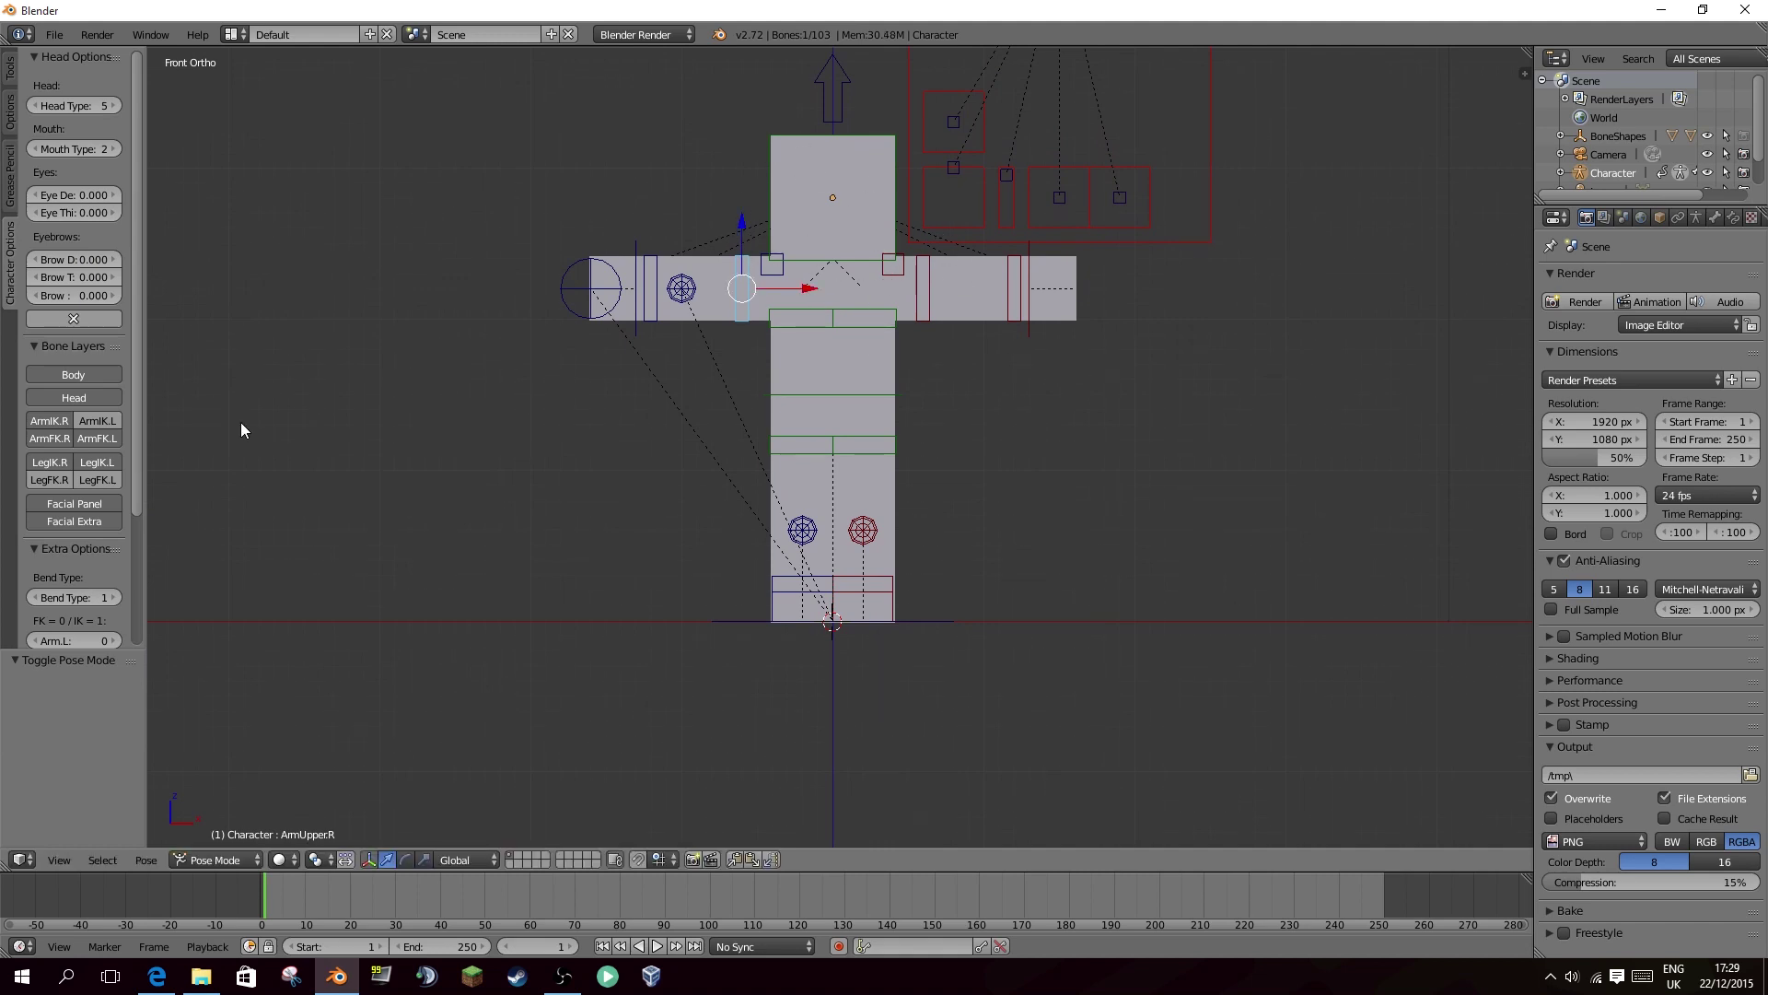
Hide the ArmIK.R bone layer and set Arm.R to 0 to put the right arm in FK mode.
{"action": "left_click", "coordinate": [70, 441]}
{"action": "scroll", "coordinate": [85, 580], "scroll_direction": "down", "scroll_amount": 5}
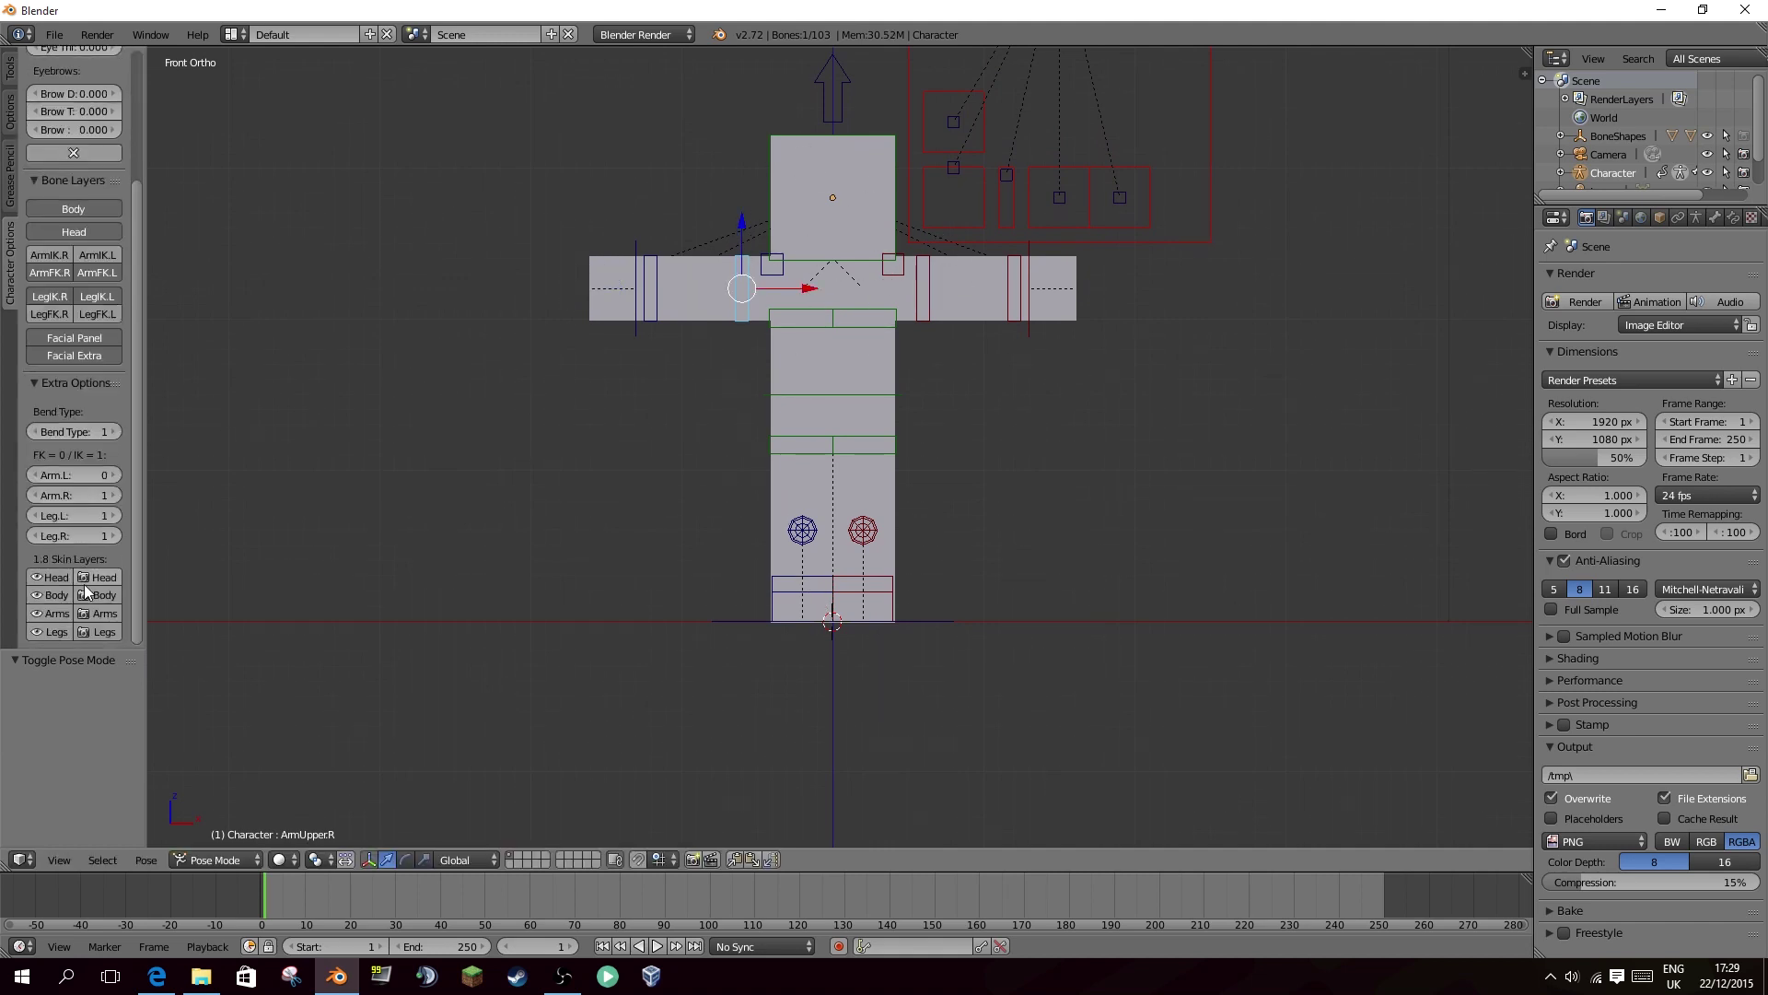
{"action": "key", "text": "ctrl+s"}
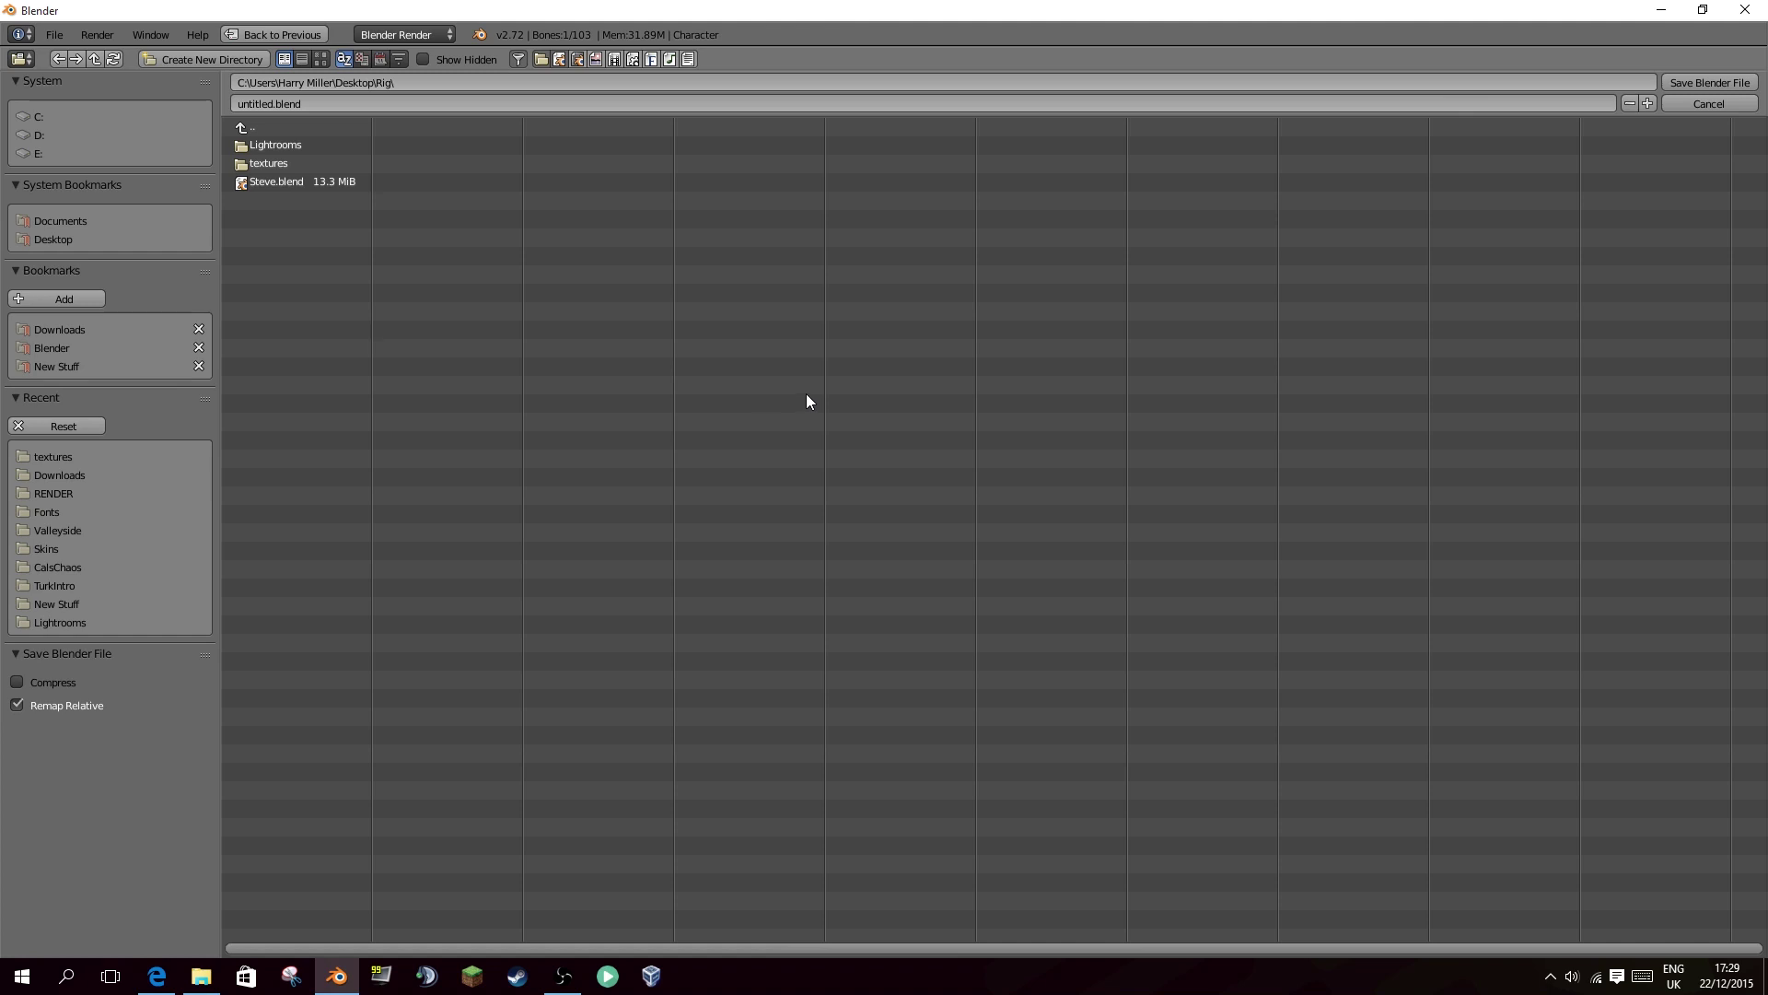
{"action": "key", "text": "Escape"}
Select the SpineLower bone and try rotating it.
{"action": "right_click", "coordinate": [838, 442]}
{"action": "key", "text": "r"}
{"action": "key", "text": "Escape"}
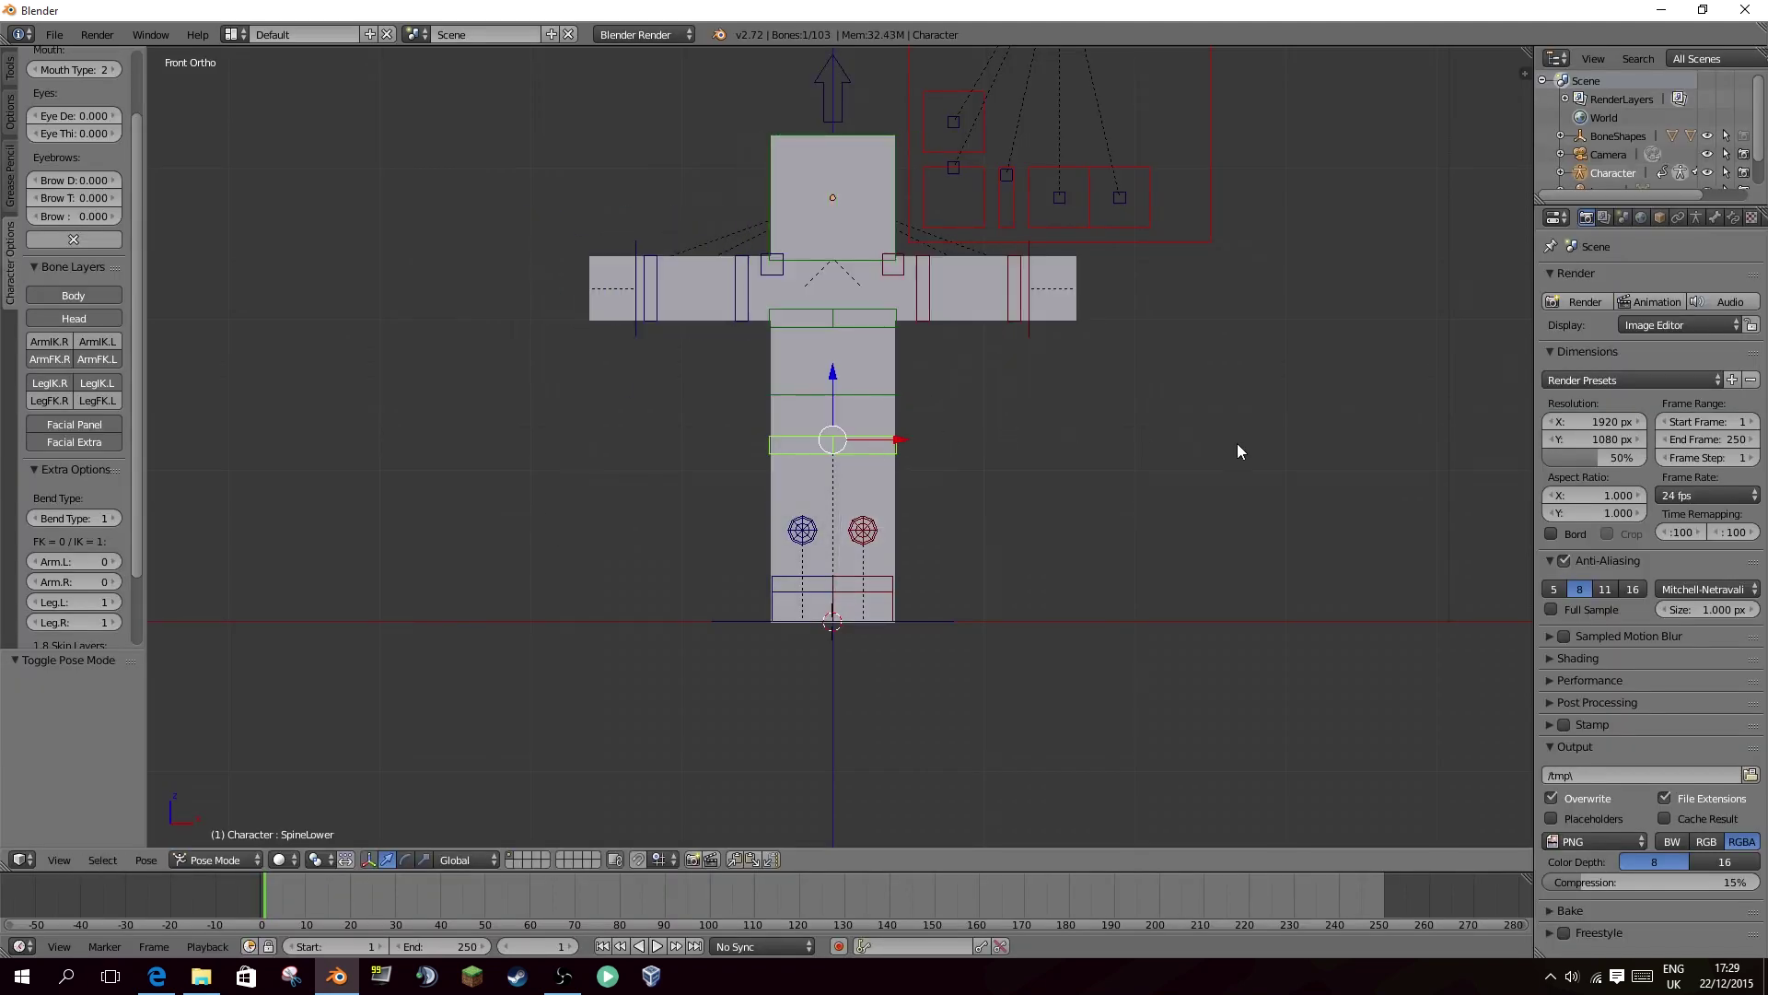
Show the 3D view's properties and enable Textured Solid shading for the viewport.
{"action": "key", "text": "n"}
{"action": "left_click", "coordinate": [1394, 669]}
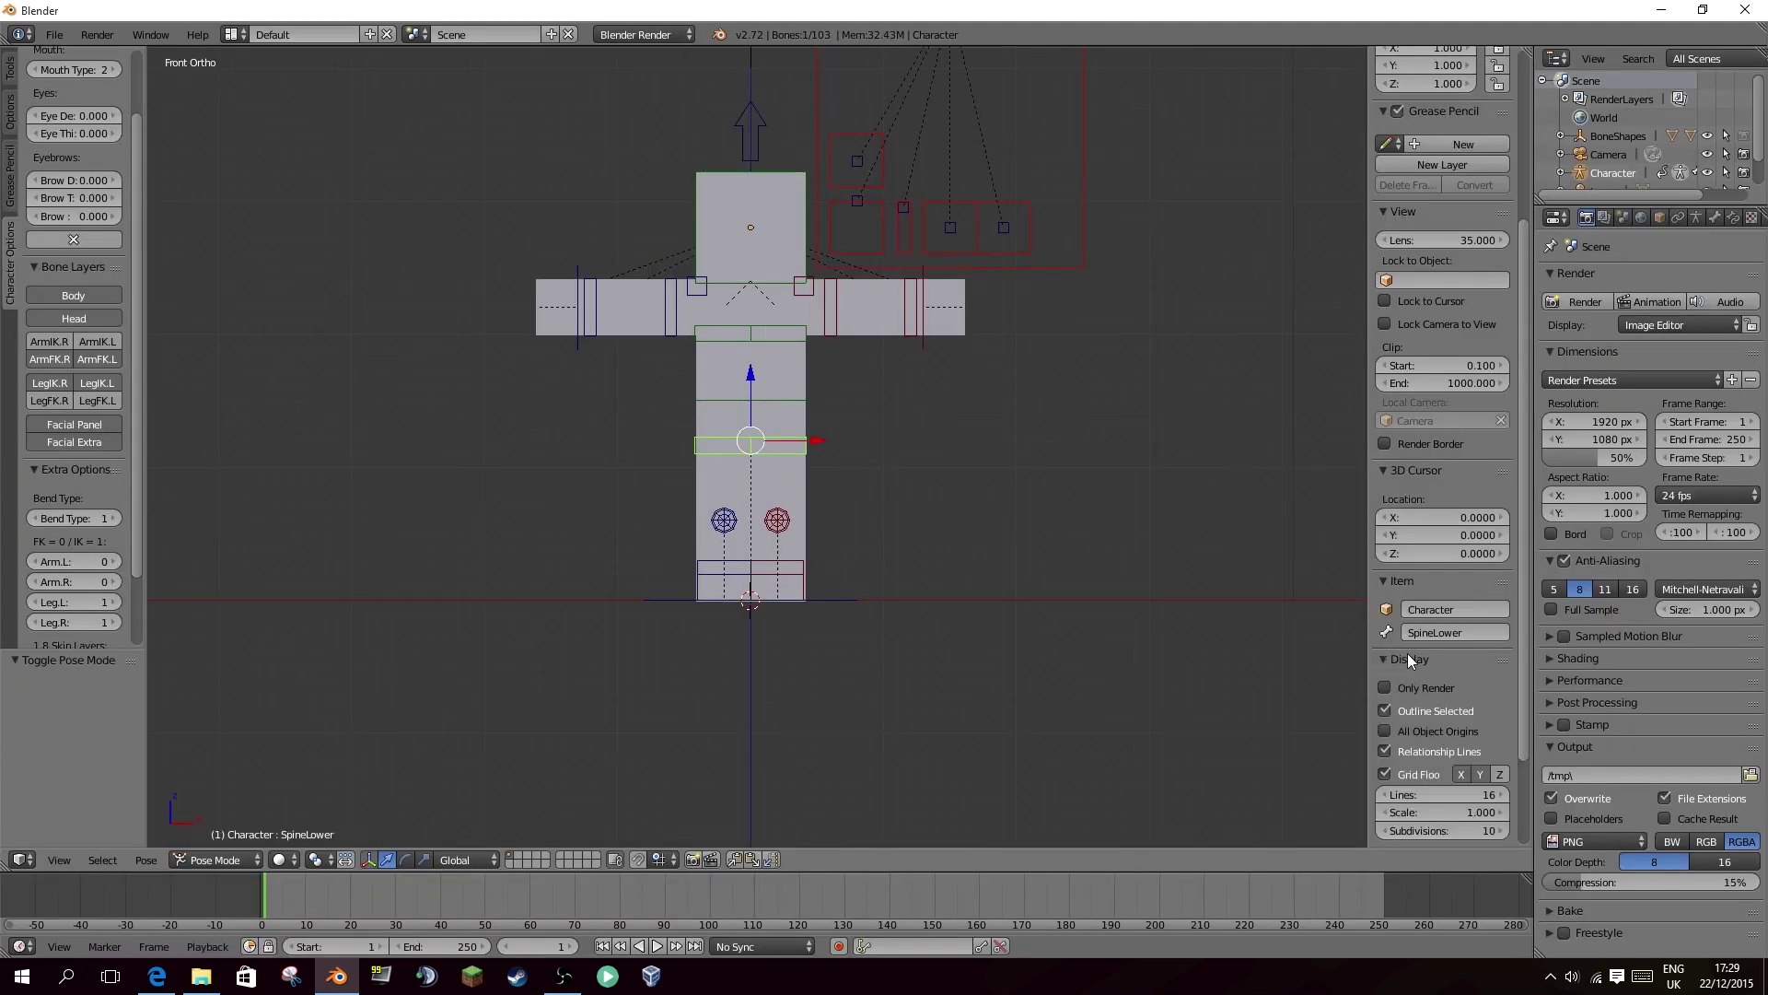
{"action": "left_click", "coordinate": [1385, 729]}
{"action": "scroll", "coordinate": [676, 335], "scroll_direction": "up", "scroll_amount": 2}
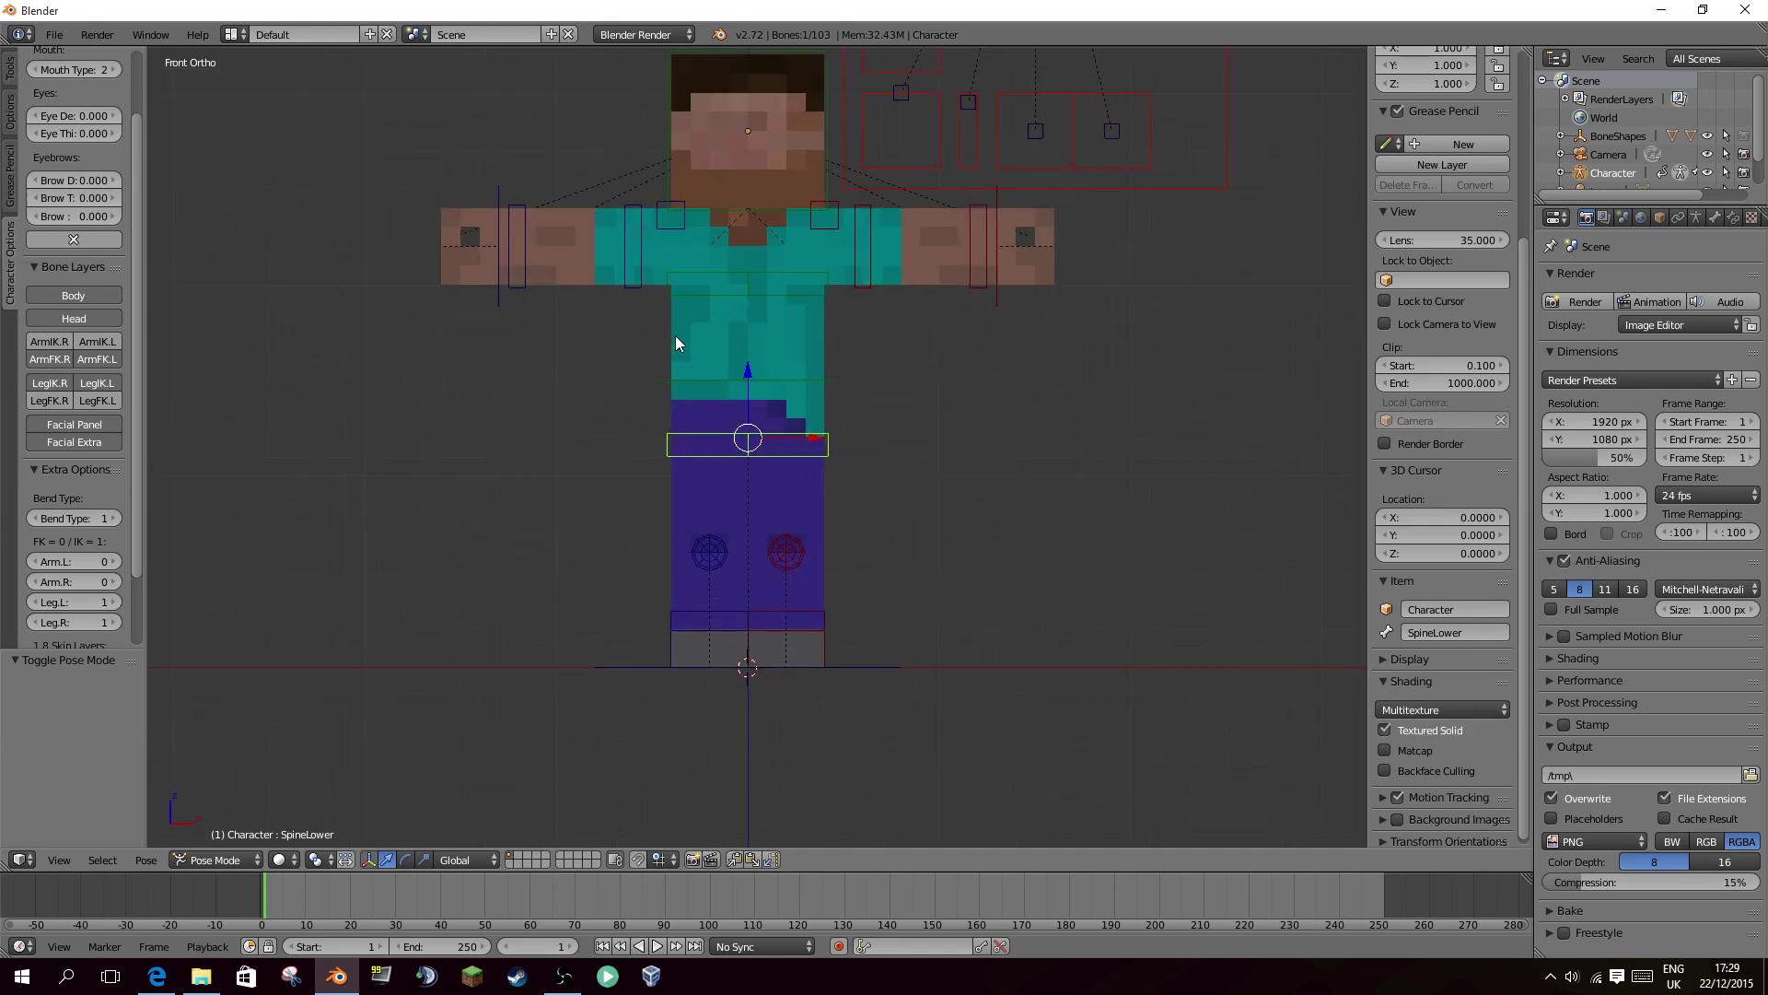
Deselect everything and select only the character's Body mesh.
{"action": "right_click", "coordinate": [727, 369]}
{"action": "middle_click_drag", "start_coordinate": [676, 336], "coordinate": [758, 416], "text": "shift"}
{"action": "key", "text": "a"}
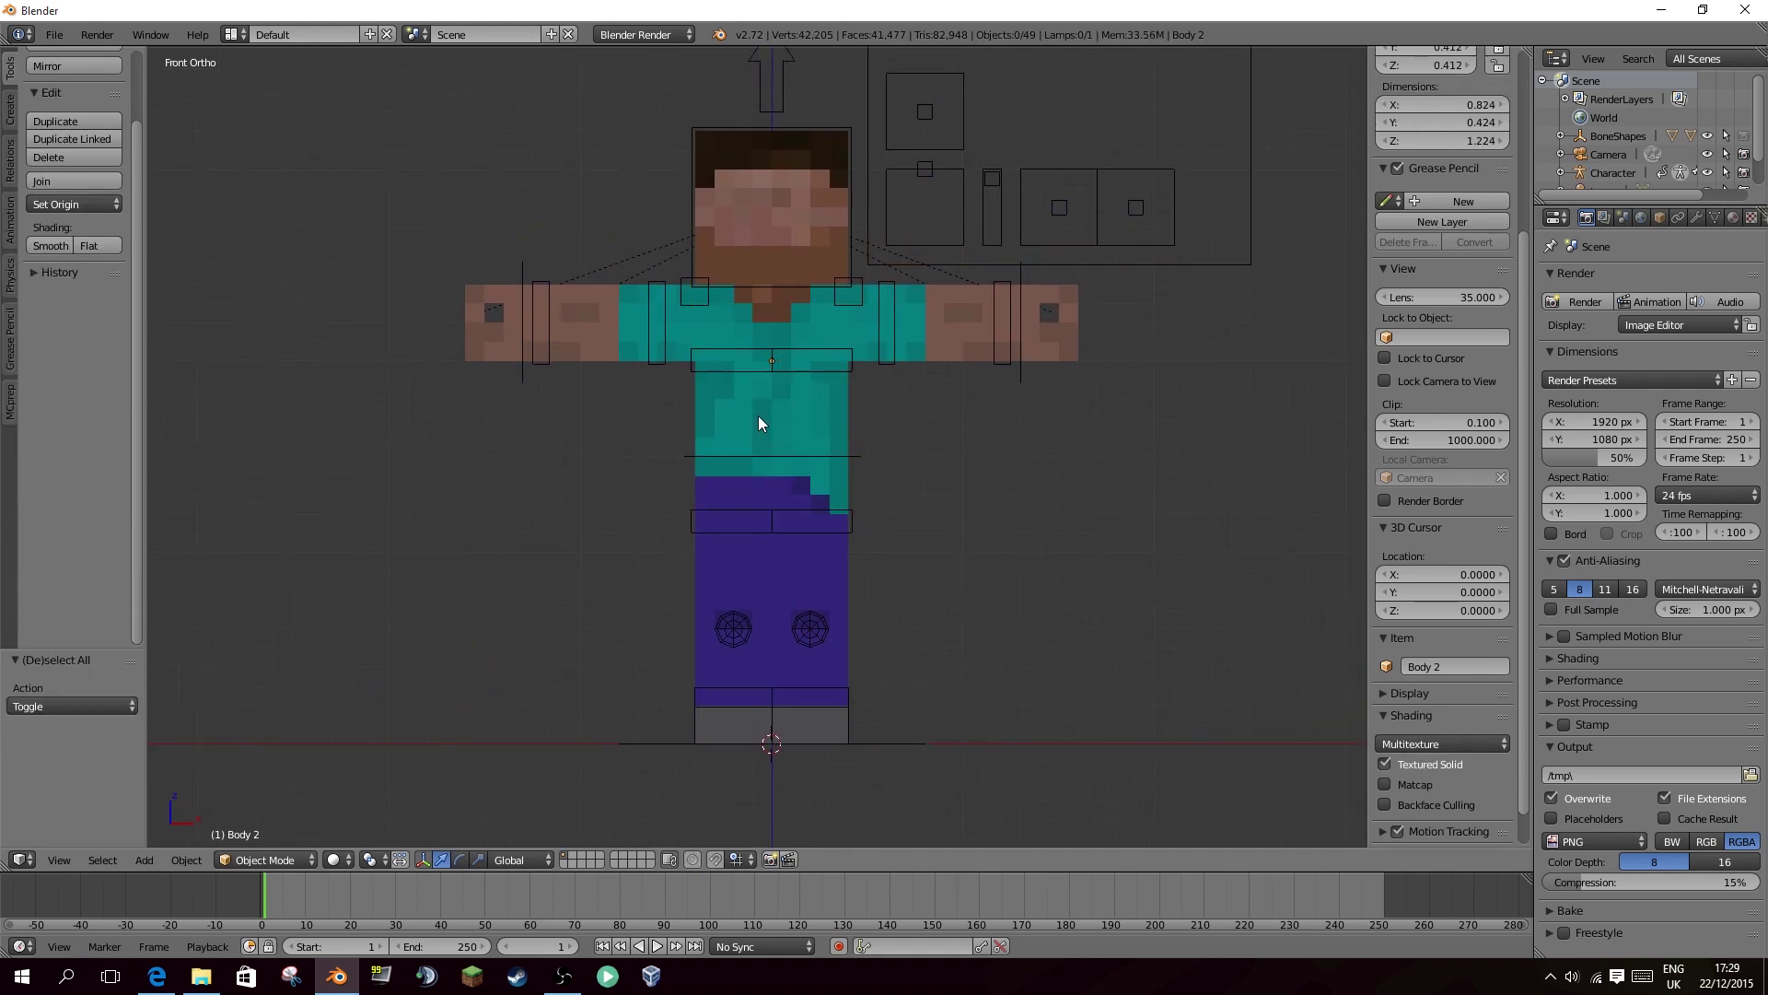
{"action": "right_click", "coordinate": [761, 424]}
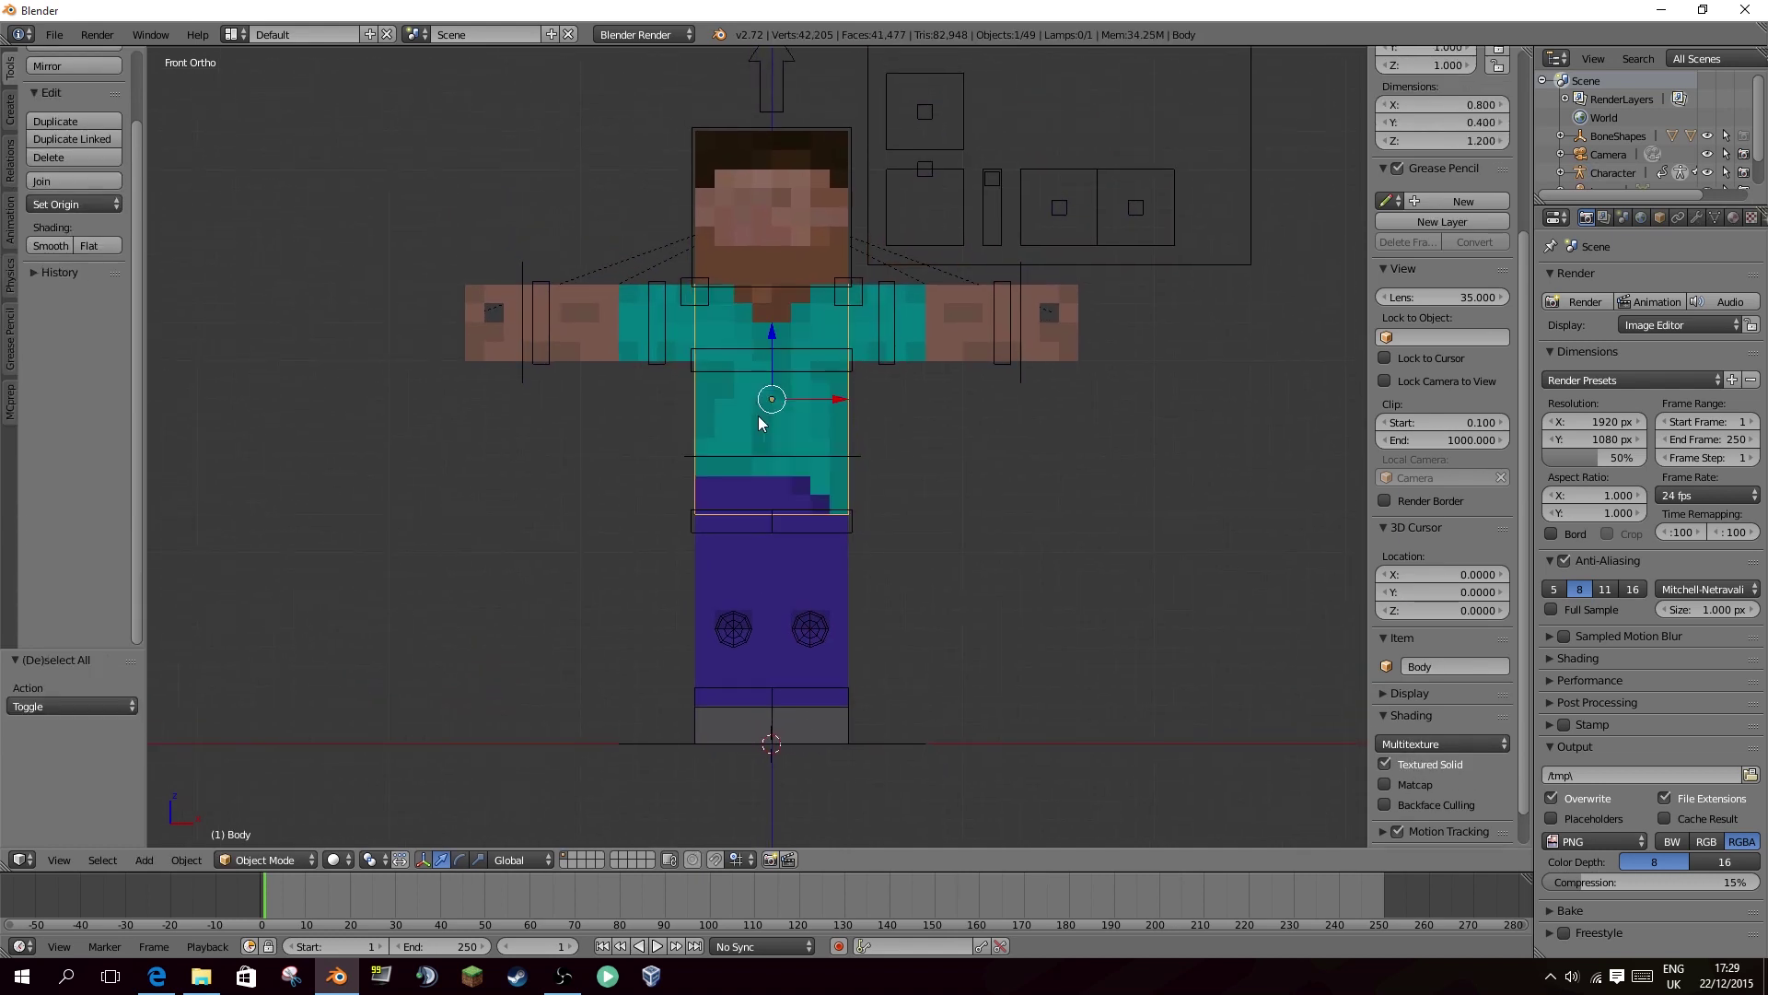
Split the 3D view, turn the new area into a UV/Image Editor, and display Steve.png in it.
{"action": "left_click_drag", "start_coordinate": [7, 872], "coordinate": [695, 862]}
{"action": "left_click", "coordinate": [21, 861]}
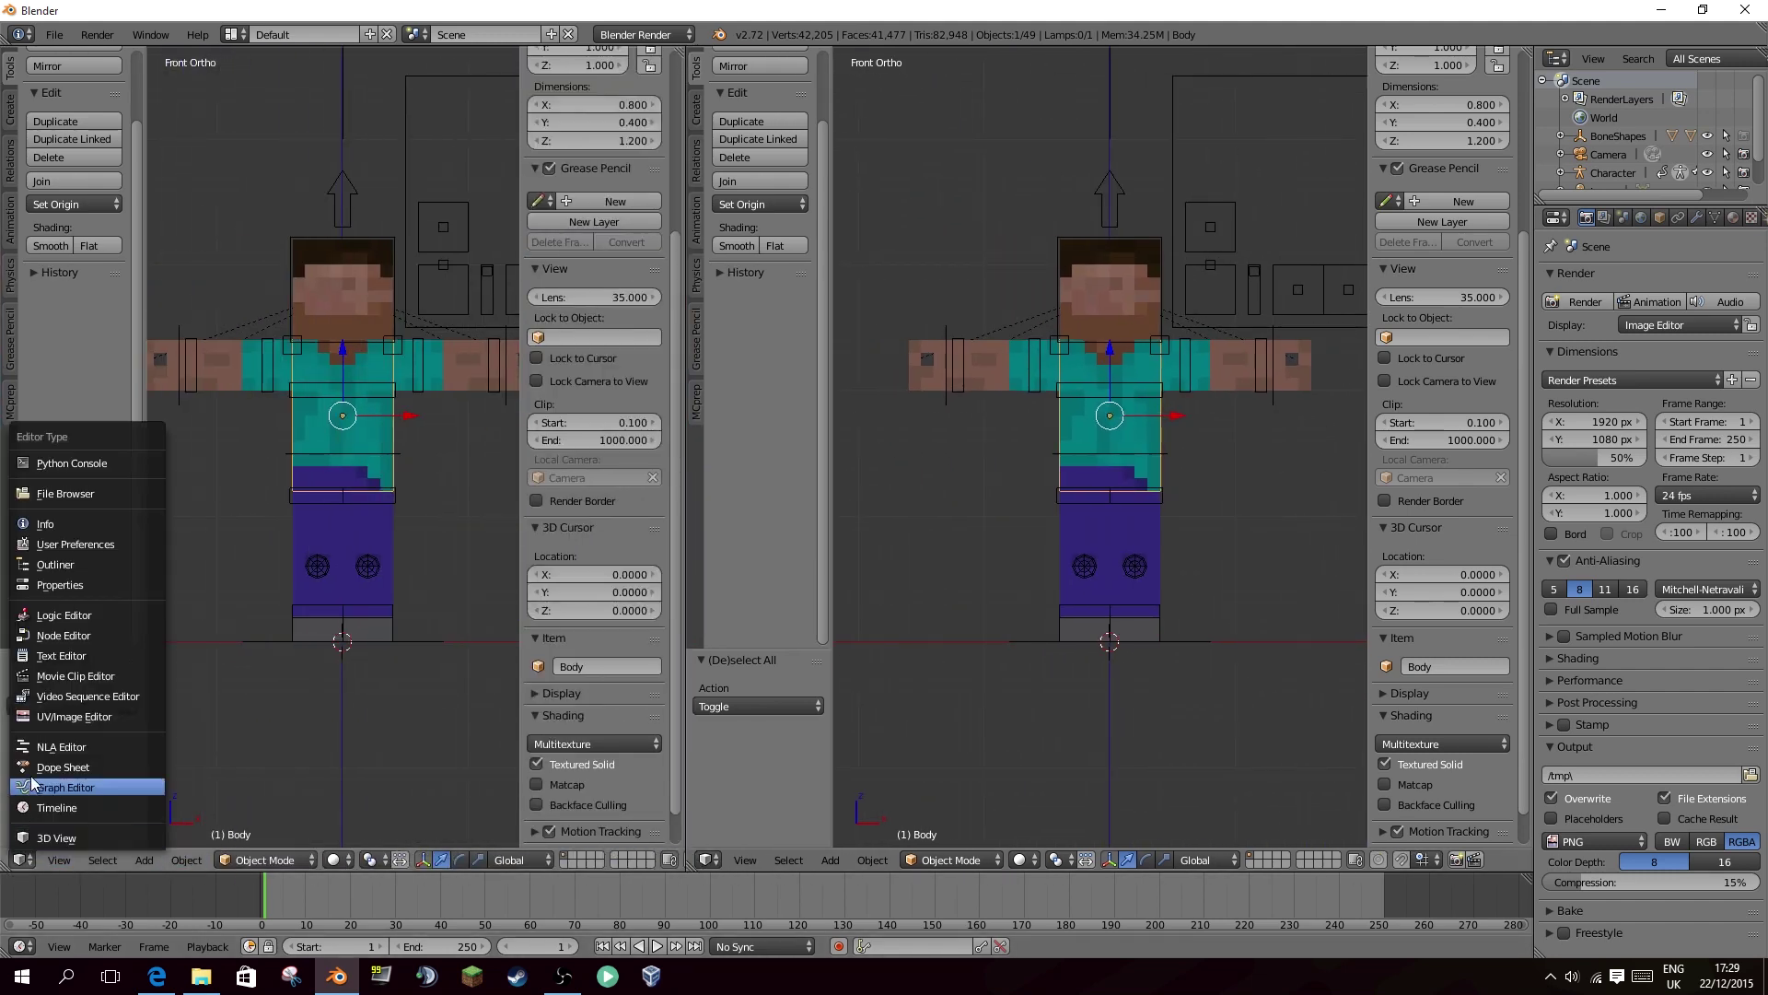
{"action": "left_click", "coordinate": [46, 717]}
{"action": "left_click", "coordinate": [139, 861]}
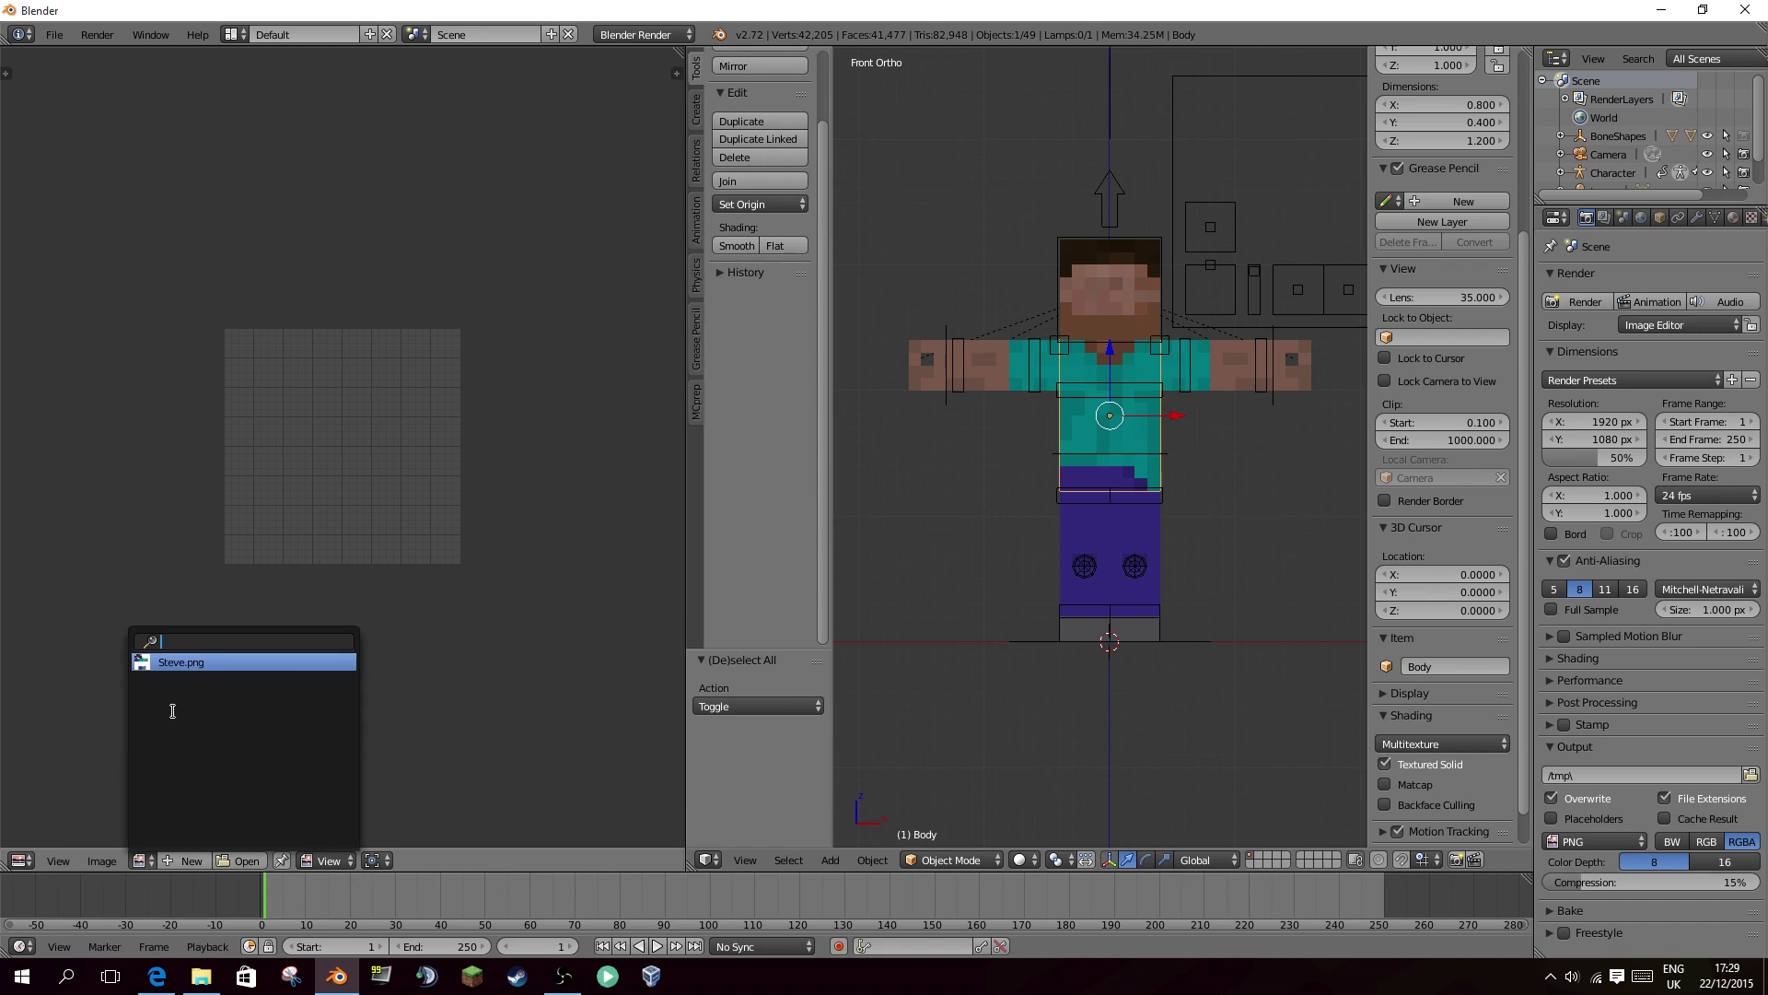
{"action": "left_click", "coordinate": [161, 666]}
{"action": "scroll", "coordinate": [362, 556], "scroll_direction": "up", "scroll_amount": 8}
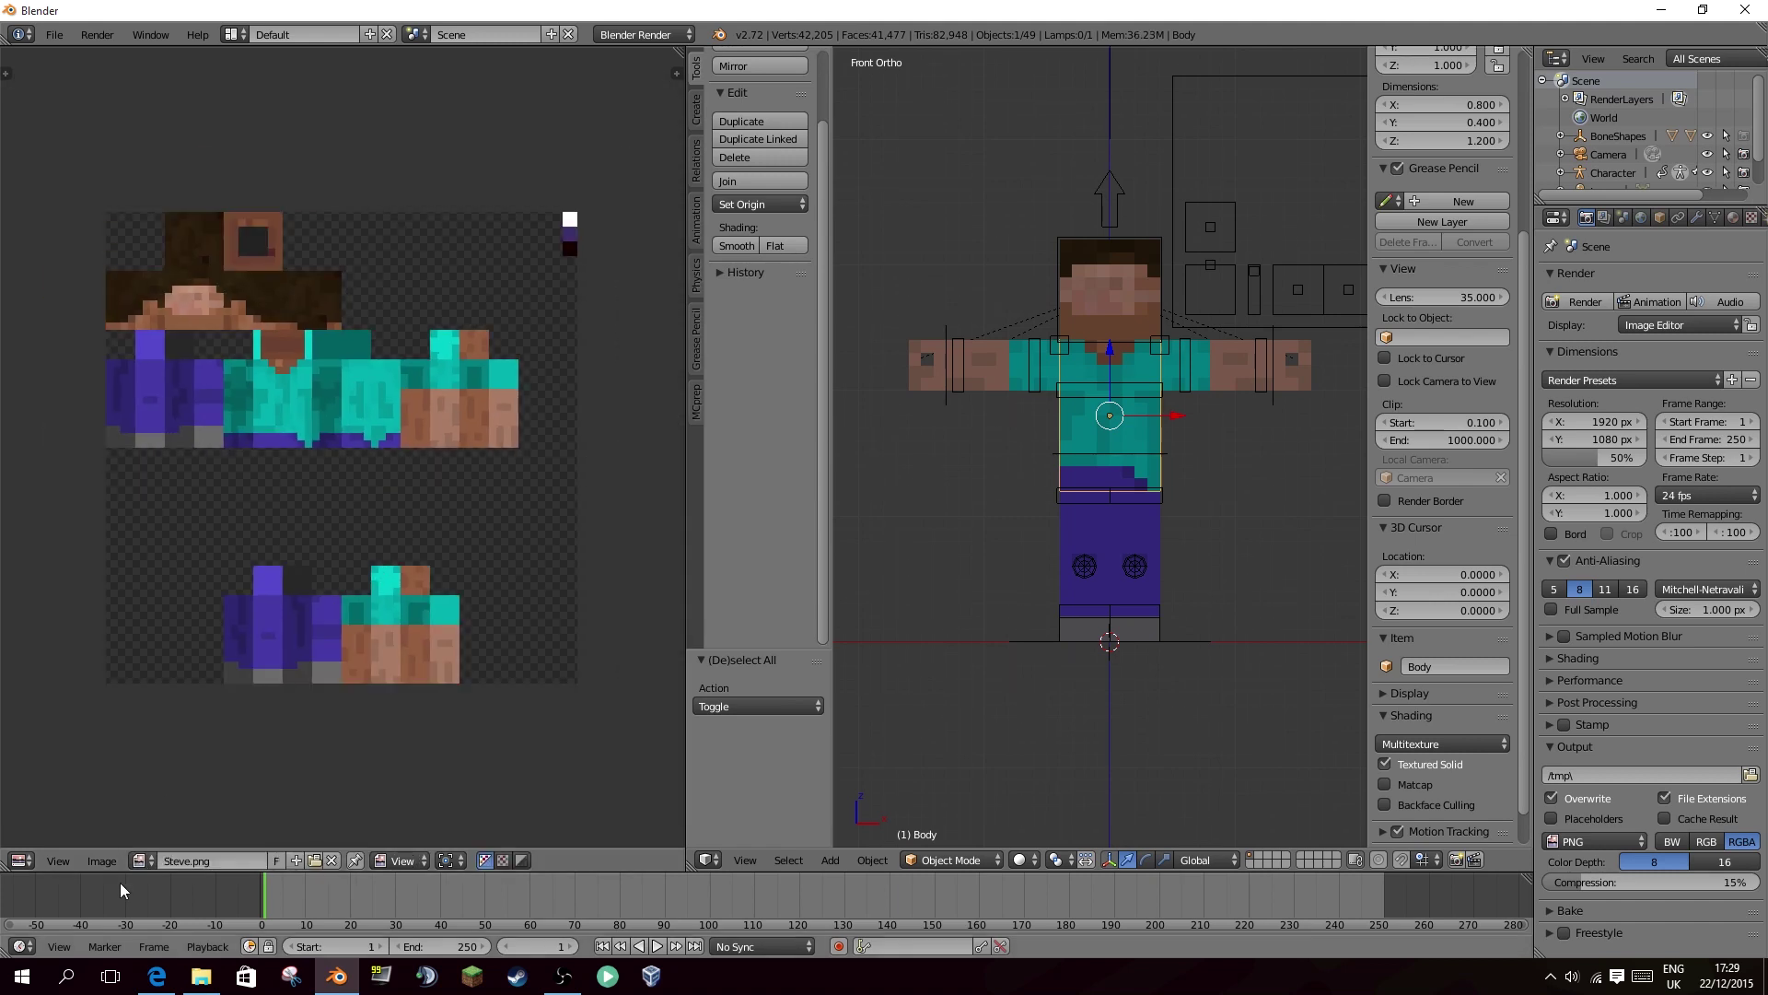
Replace the Steve.png texture with MeFinal2.png from the Skins folder in Pictures.
{"action": "left_click", "coordinate": [103, 860]}
{"action": "left_click", "coordinate": [103, 861]}
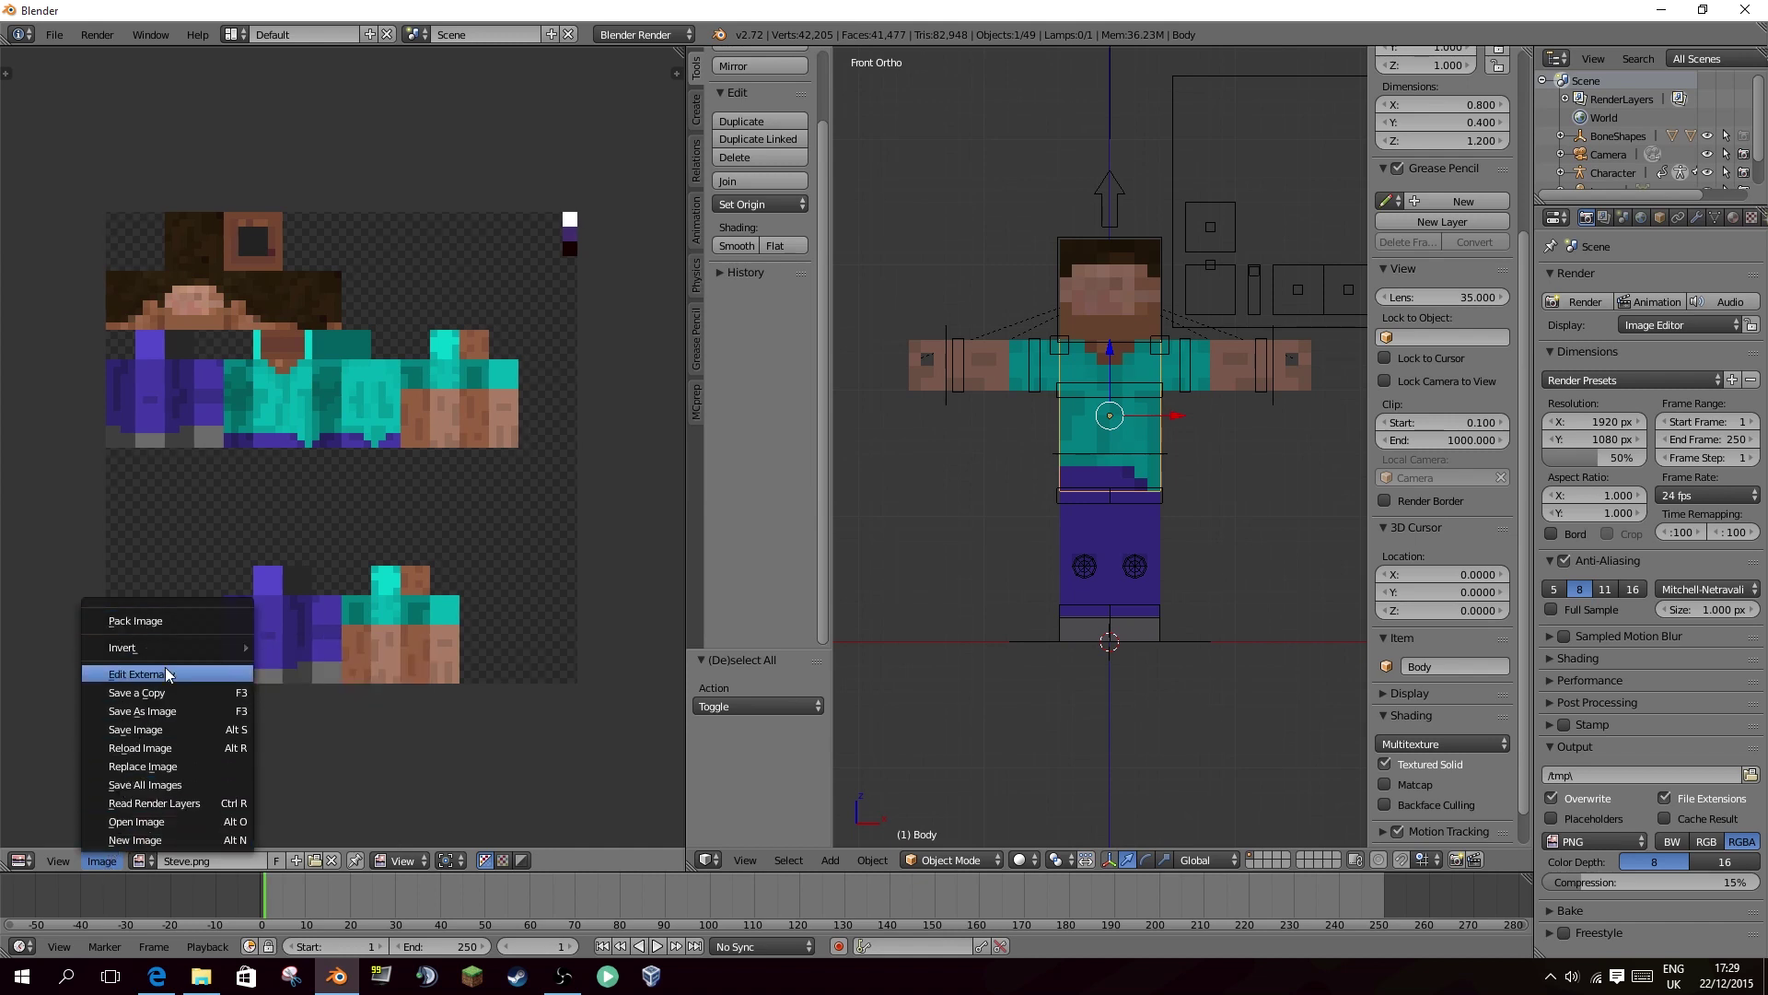
{"action": "left_click", "coordinate": [148, 765]}
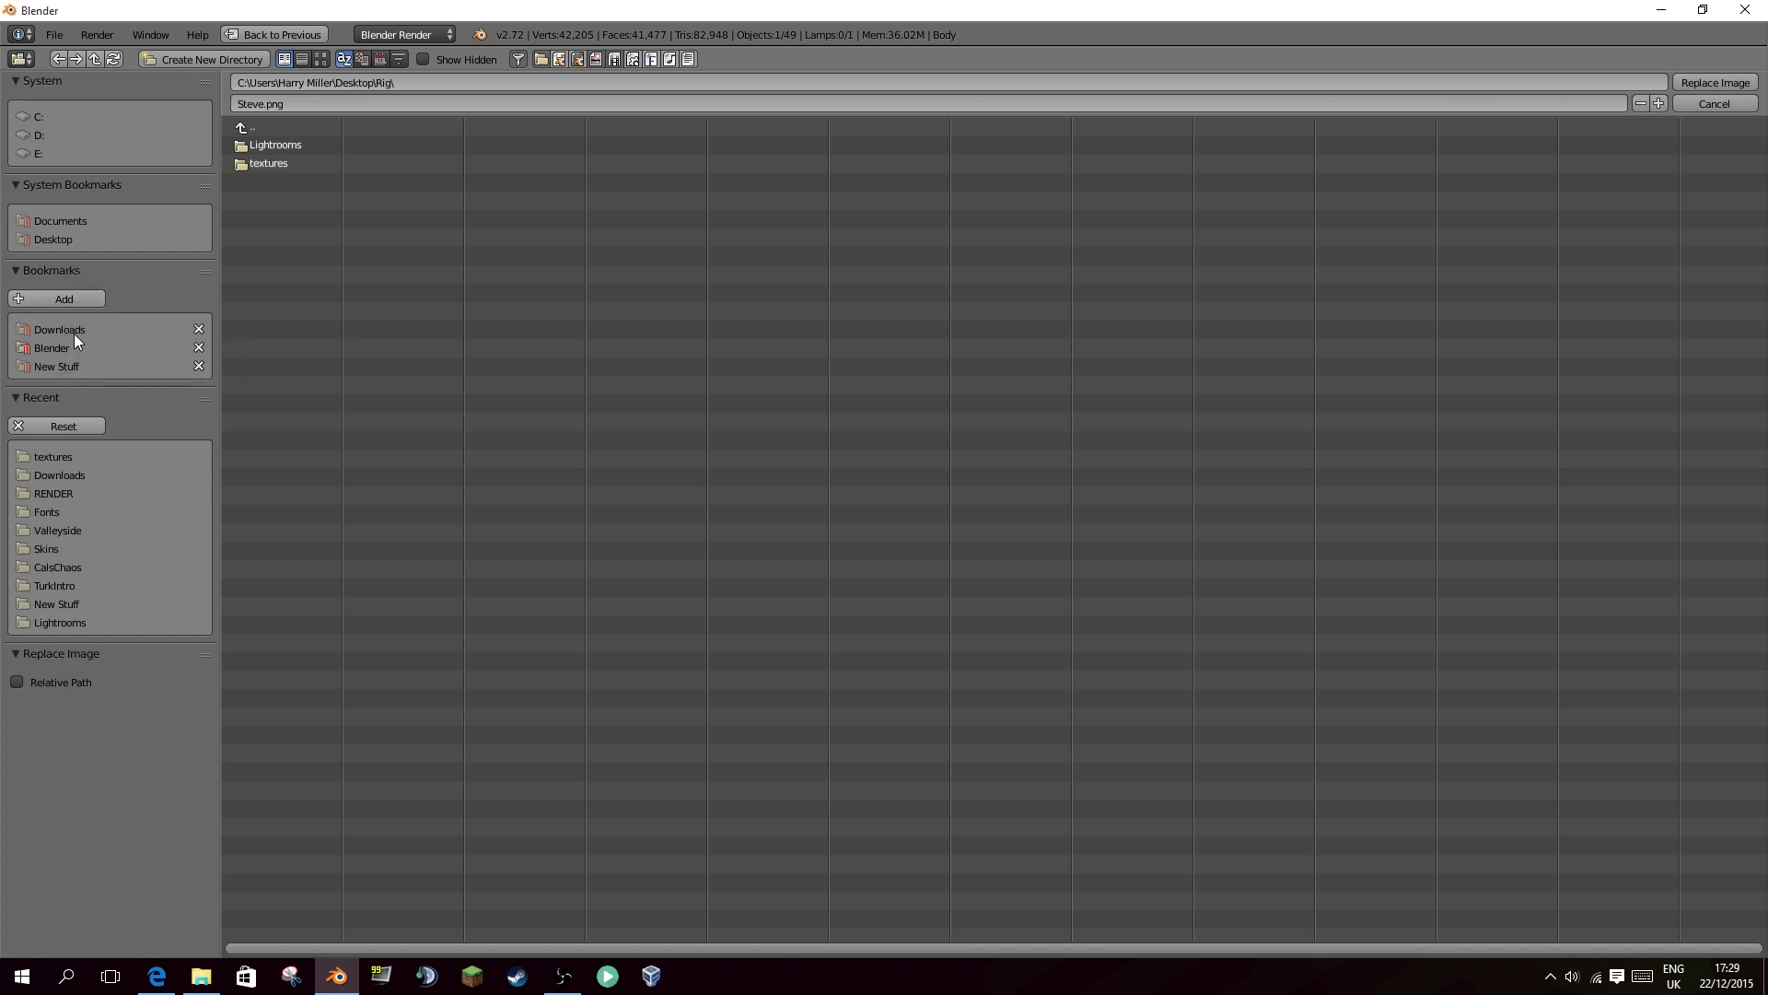
{"action": "left_click", "coordinate": [70, 216]}
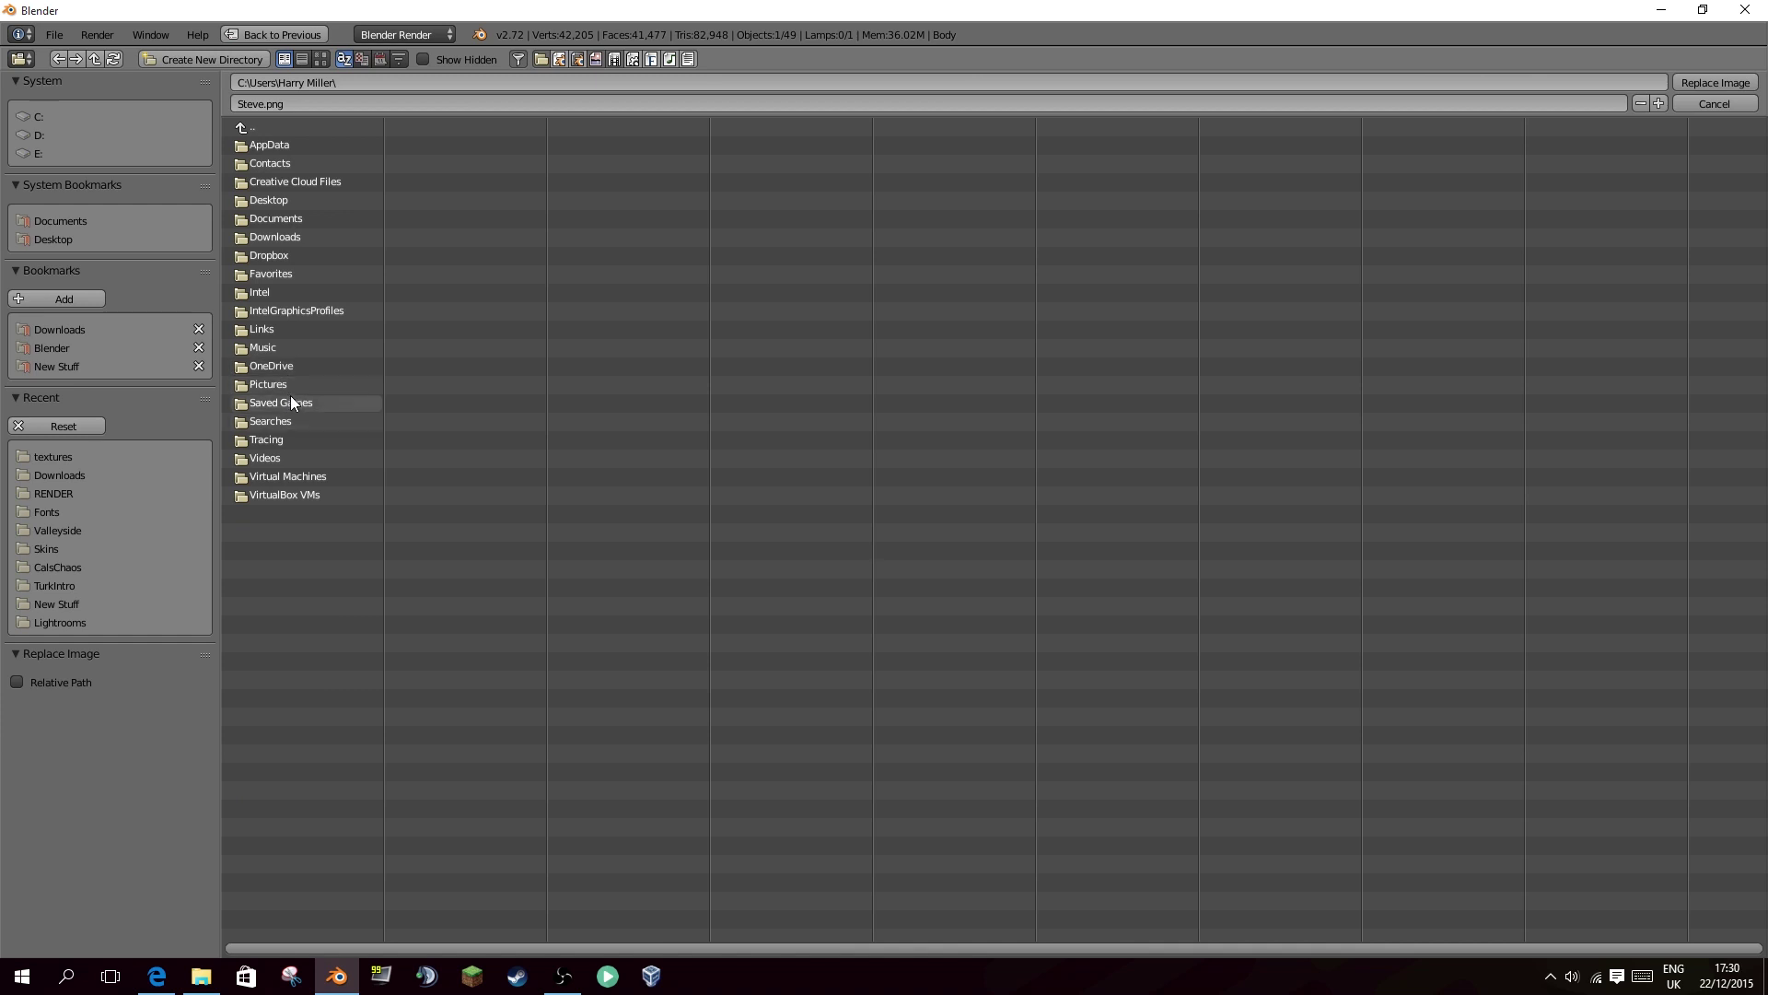
{"action": "left_click", "coordinate": [277, 384]}
{"action": "left_click", "coordinate": [291, 350]}
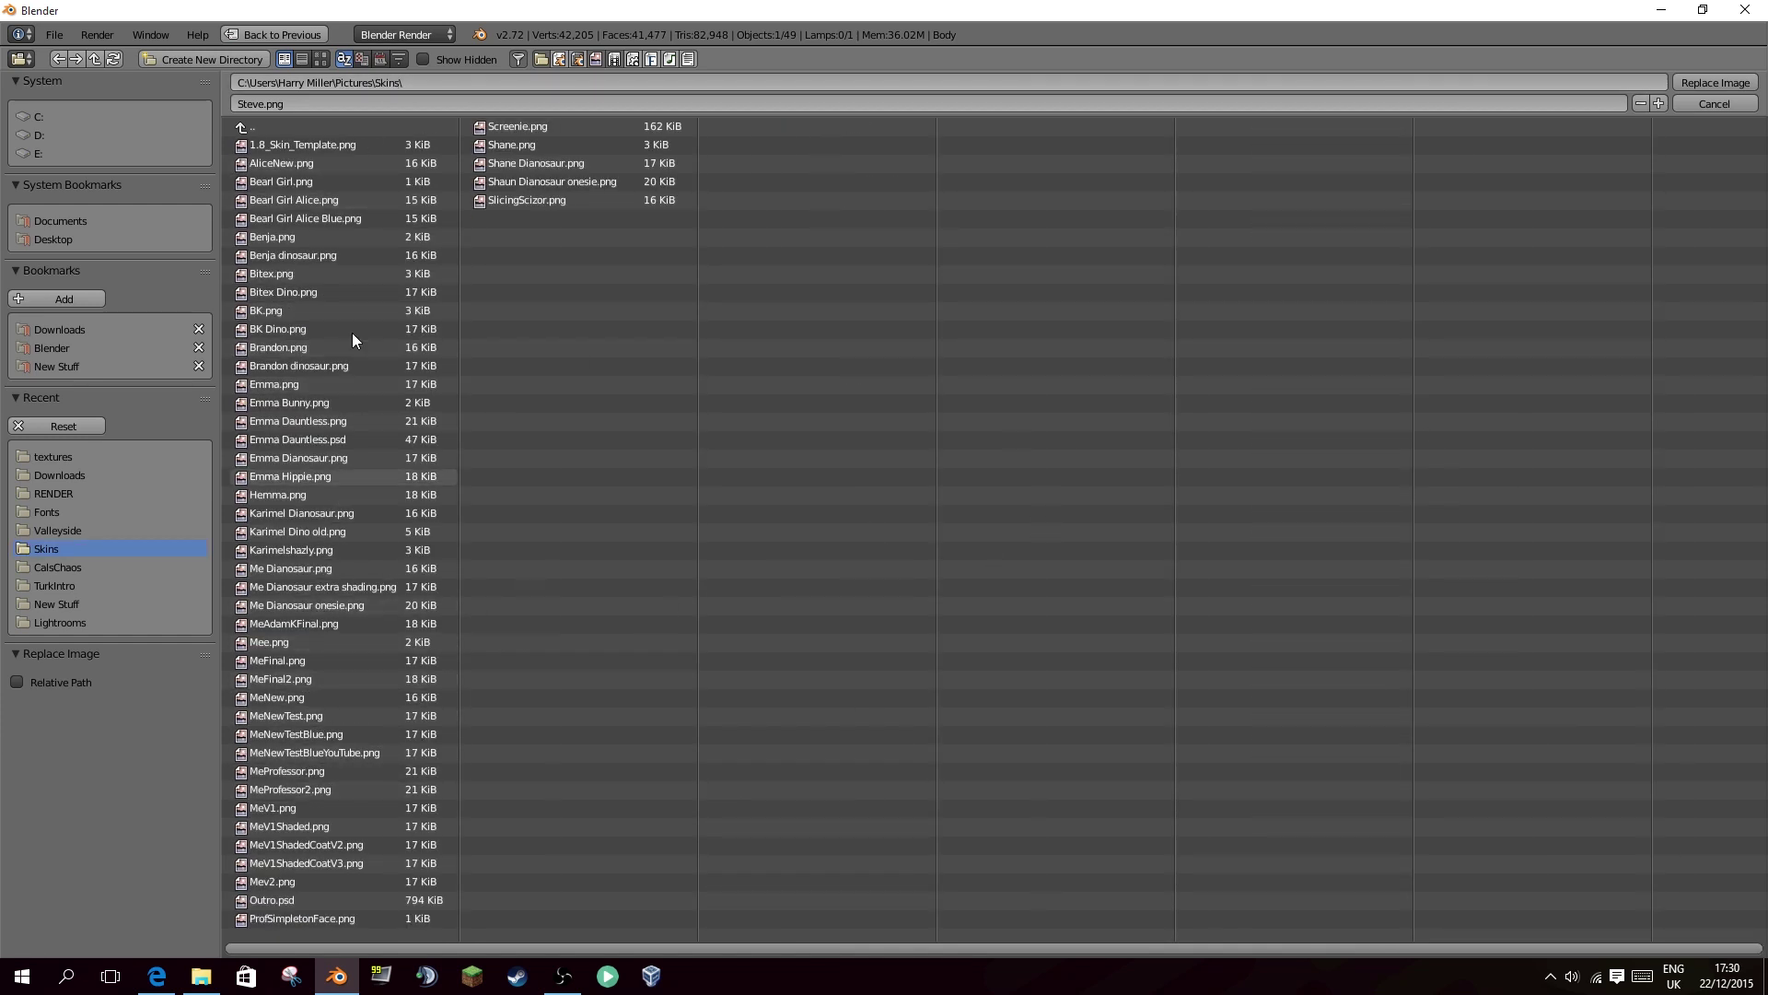
{"action": "left_click", "coordinate": [315, 57]}
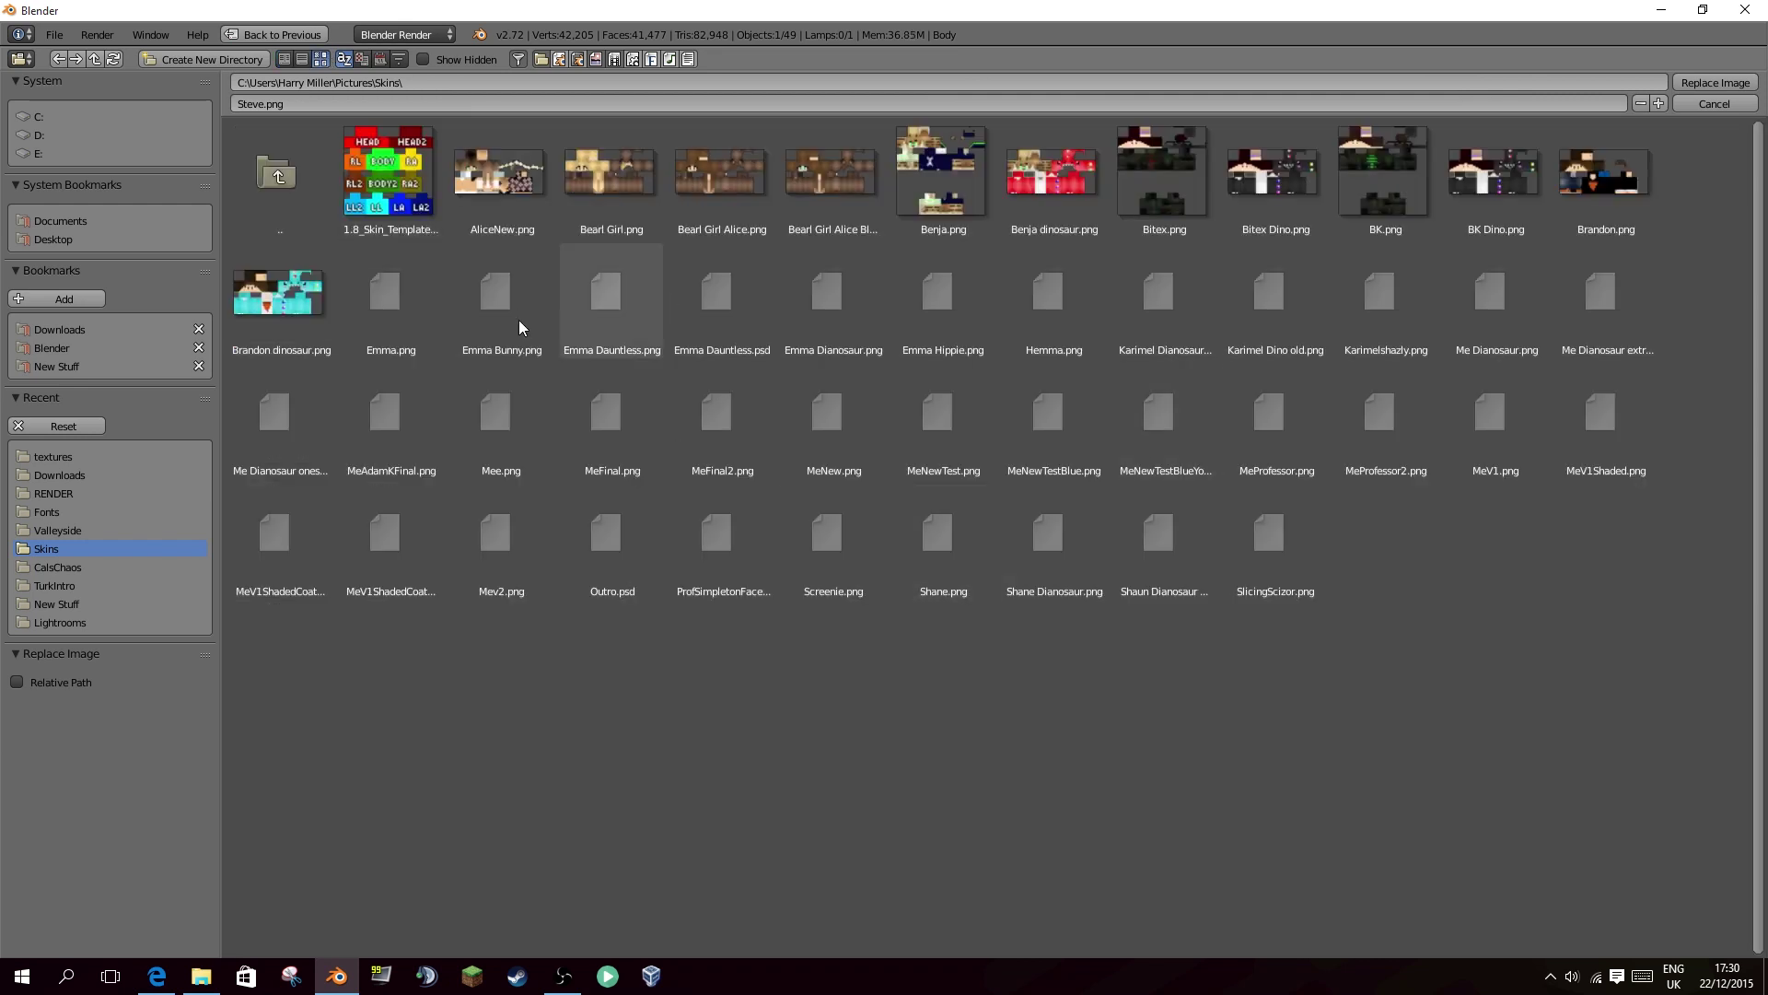
{"action": "double_click", "coordinate": [720, 439]}
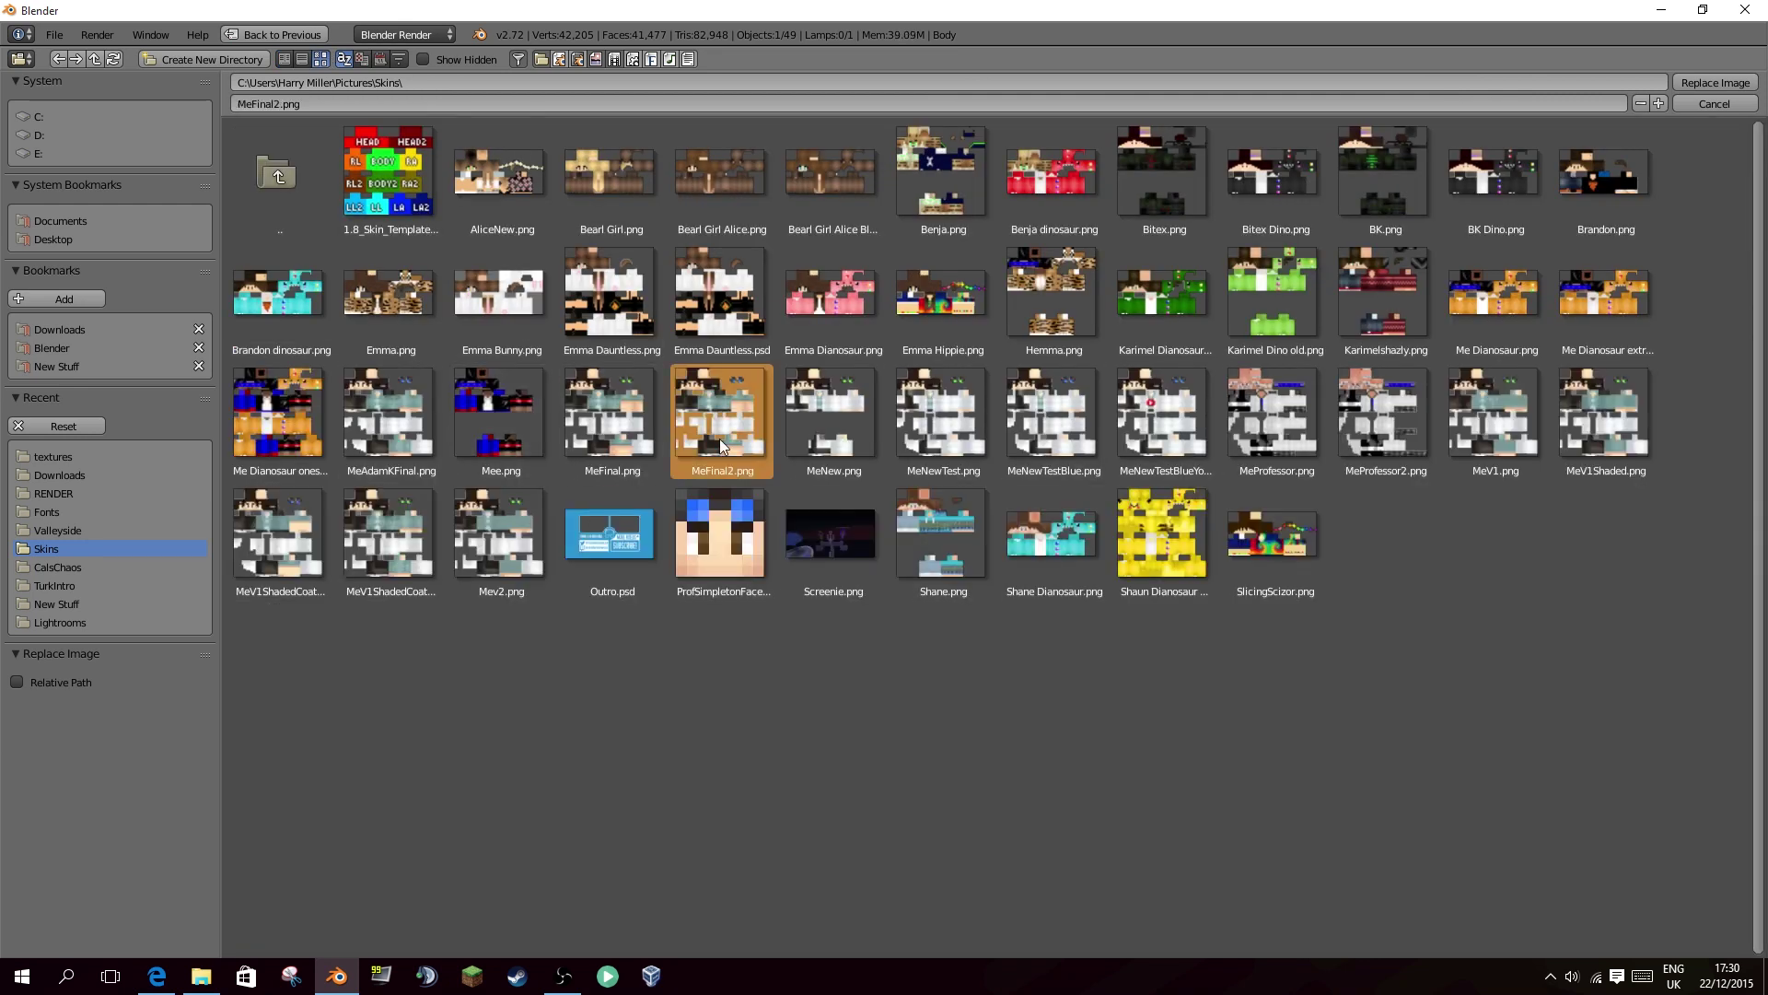
Inspect the reskinned character from the front and try rotating its SpineLower bone freely.
{"action": "key", "text": "KP_1"}
{"action": "scroll", "coordinate": [1236, 457], "scroll_direction": "up", "scroll_amount": 3}
{"action": "middle_click_drag", "start_coordinate": [1213, 464], "coordinate": [1242, 423], "text": "shift"}
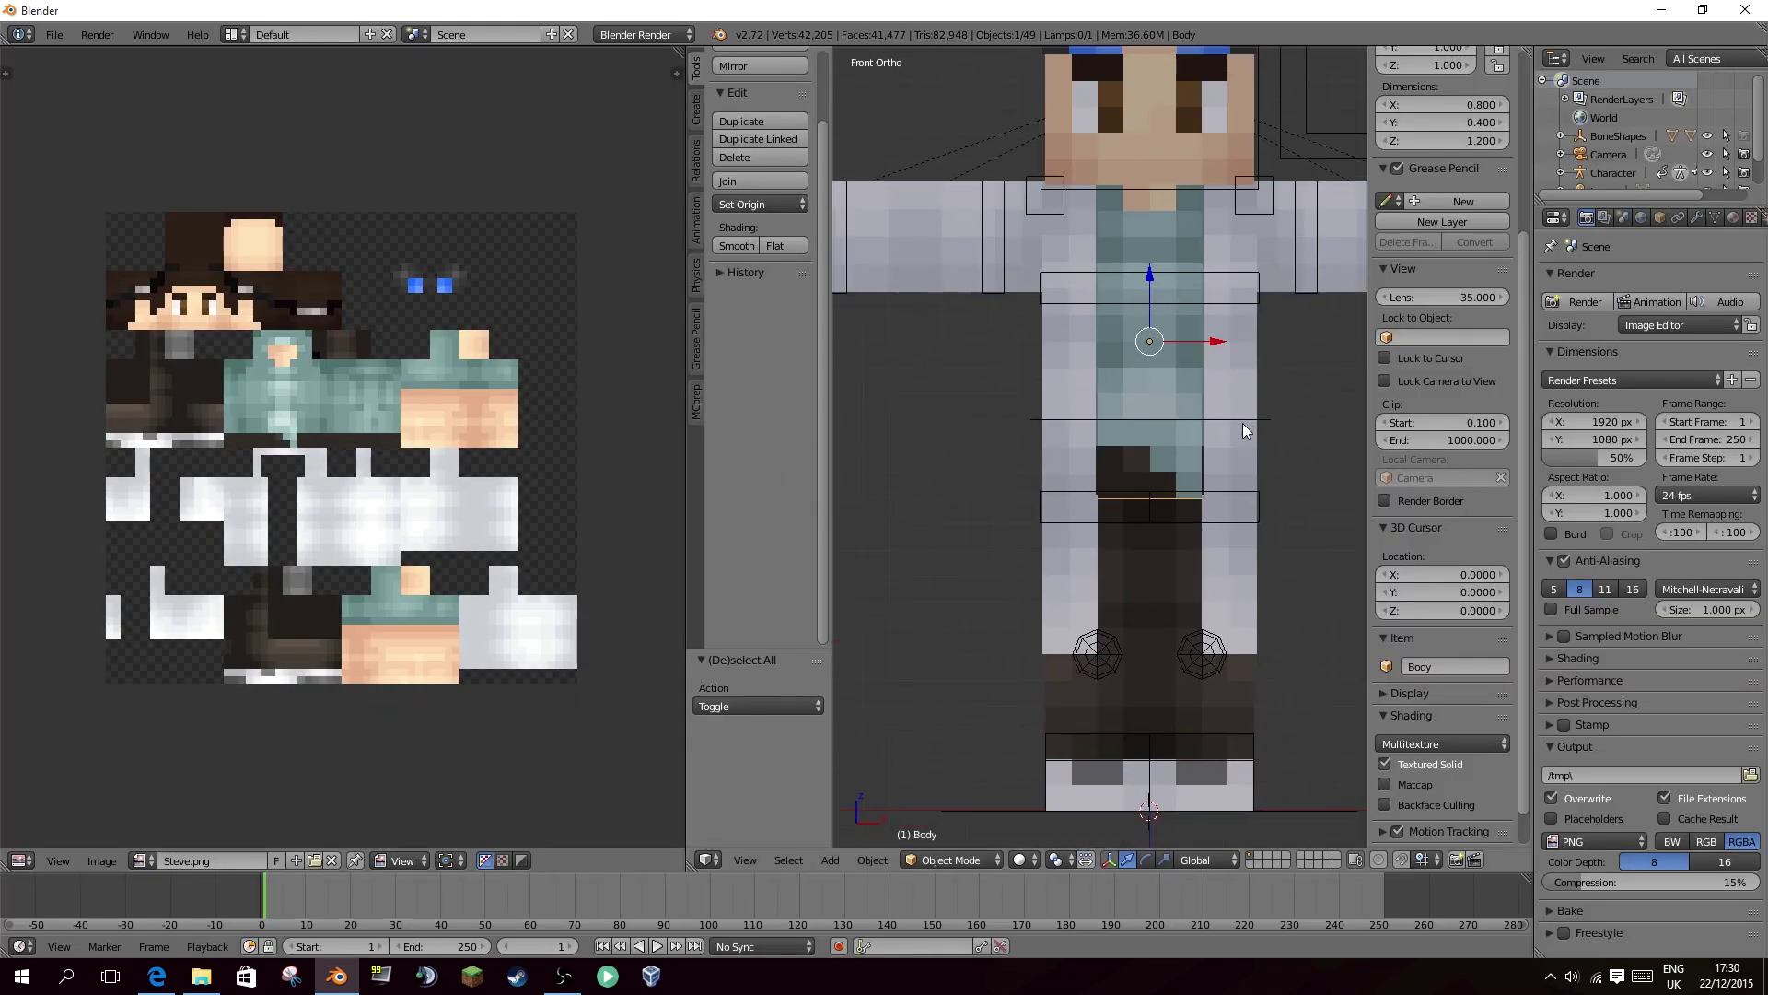
{"action": "scroll", "coordinate": [1239, 426], "scroll_direction": "down", "scroll_amount": 3}
{"action": "right_click", "coordinate": [1178, 483]}
{"action": "key", "text": "r"}
{"action": "key", "text": "r"}
{"action": "right_click", "coordinate": [1240, 467]}
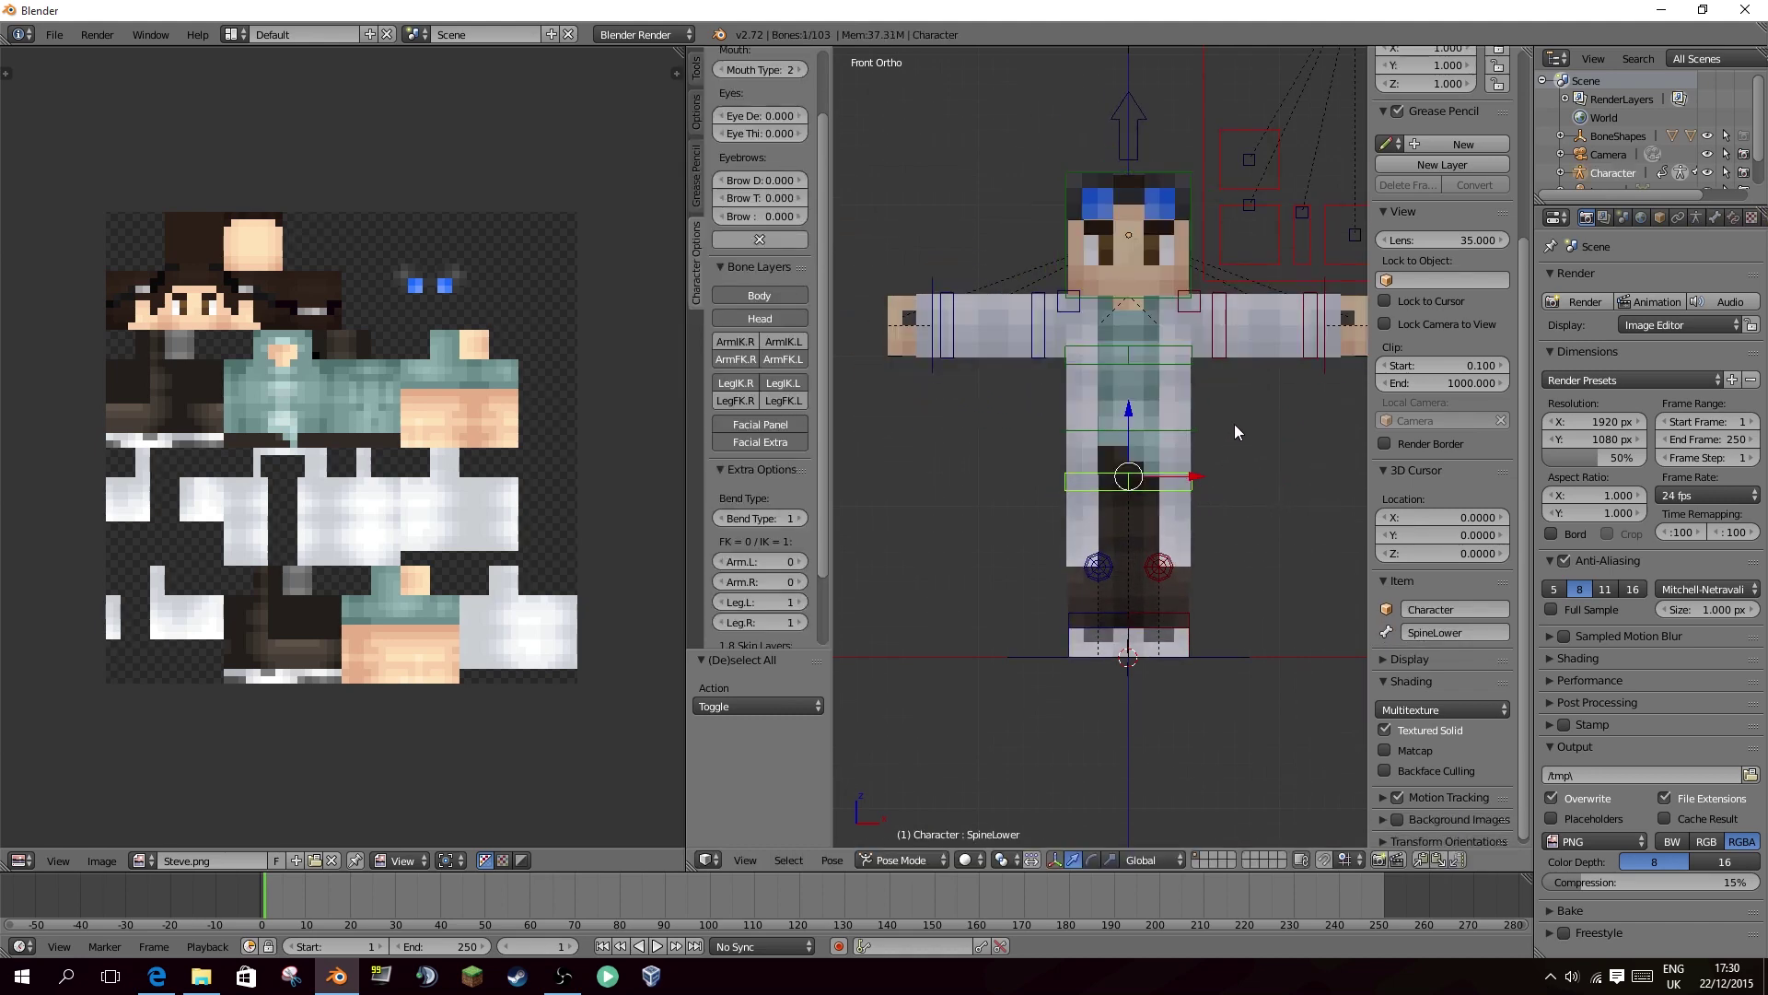
{"action": "key", "text": "r"}
{"action": "key", "text": "r"}
{"action": "right_click", "coordinate": [1112, 486]}
Select the ArmUpper.R bone and hide the 1.8 skin layers for Head, Body, Arms and Legs in the viewport.
{"action": "mouse_move", "coordinate": [1110, 493]}
{"action": "middle_mouse_down"}
{"action": "mouse_move", "coordinate": [1157, 508]}
{"action": "mouse_move", "coordinate": [1112, 522]}
{"action": "mouse_move", "coordinate": [1169, 537]}
{"action": "mouse_move", "coordinate": [1079, 497]}
{"action": "middle_mouse_up"}
{"action": "right_click", "coordinate": [1072, 526]}
{"action": "scroll", "coordinate": [1072, 526], "scroll_direction": "up", "scroll_amount": 2}
{"action": "scroll", "coordinate": [1170, 537], "scroll_direction": "down", "scroll_amount": 3}
{"action": "key", "text": "a"}
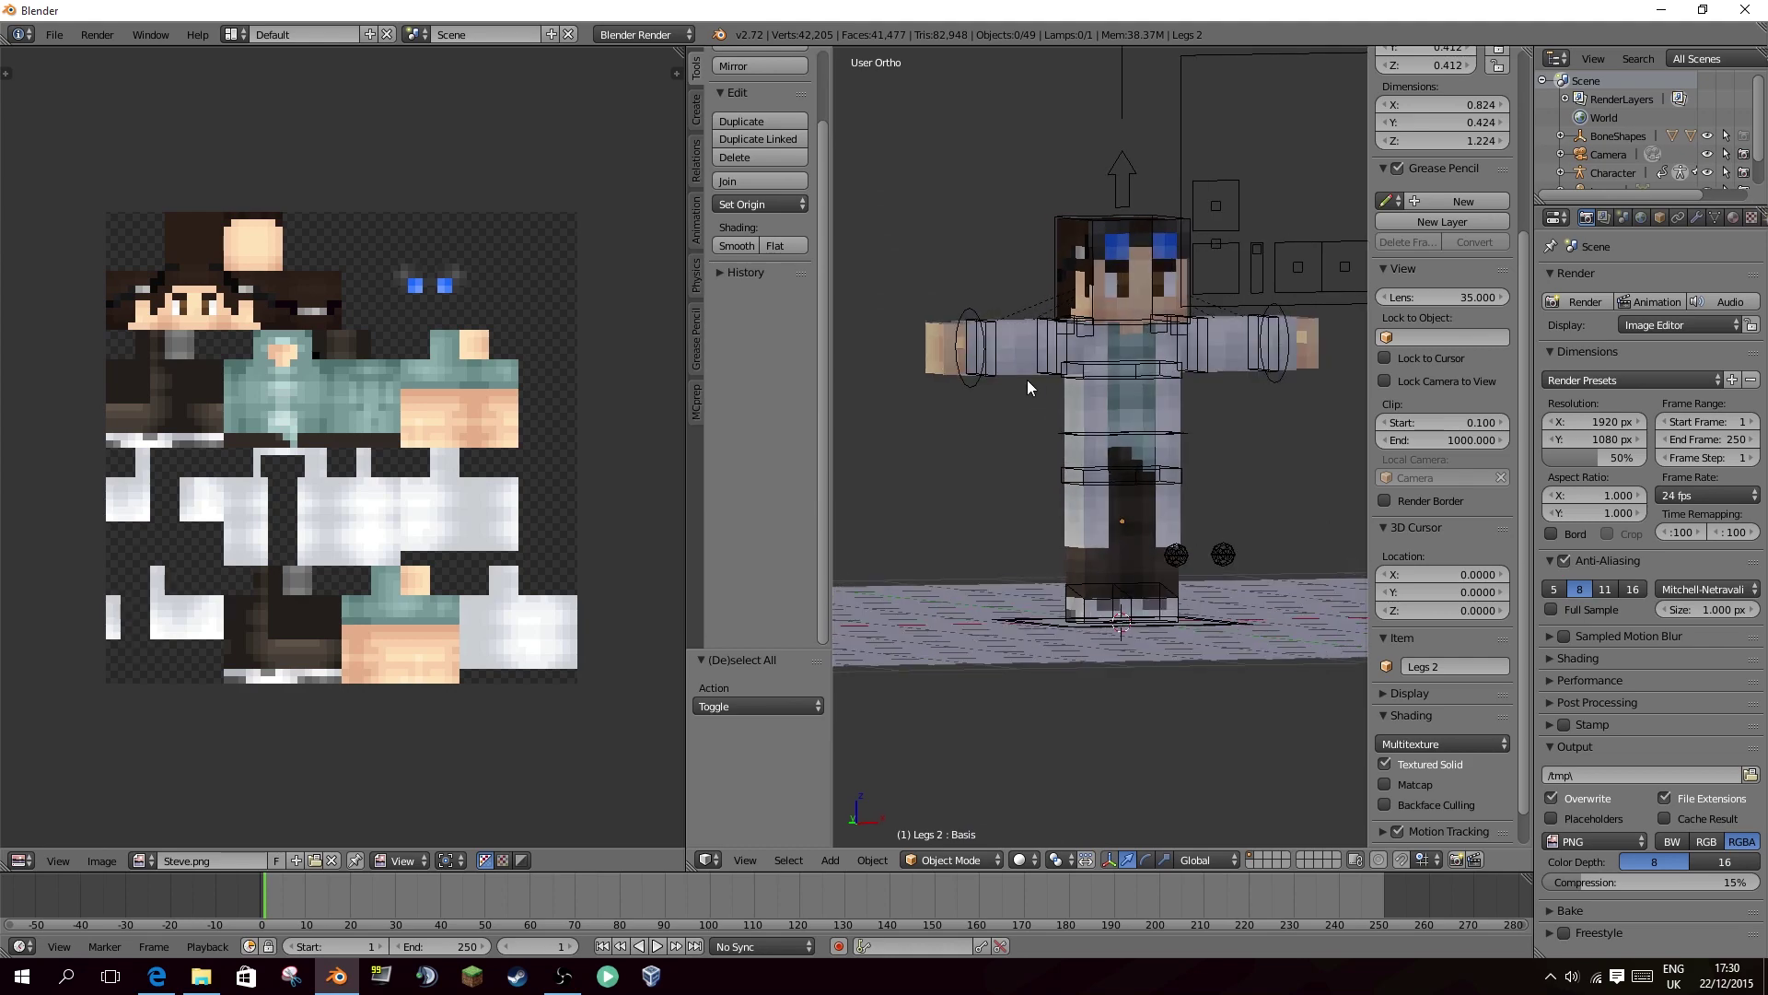
{"action": "right_click", "coordinate": [1058, 374]}
{"action": "scroll", "coordinate": [777, 547], "scroll_direction": "down", "scroll_amount": 3}
{"action": "left_click_drag", "start_coordinate": [749, 577], "coordinate": [744, 659]}
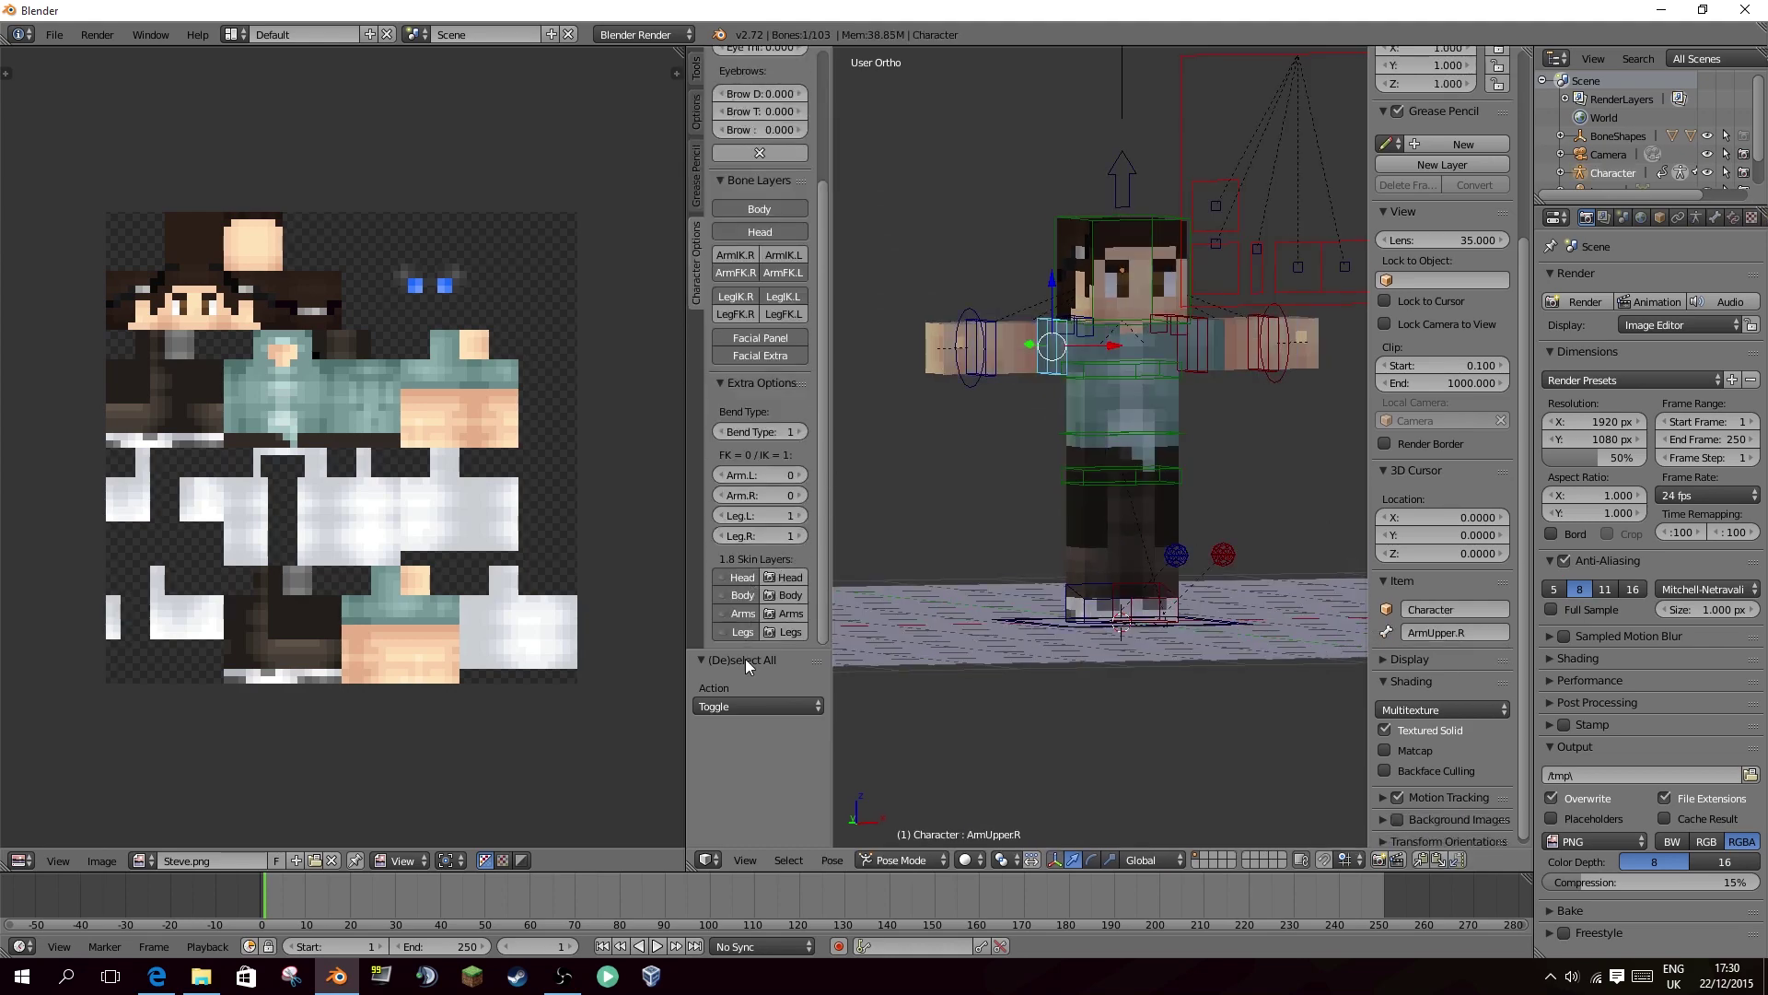
Deselect all bones and show the Head, Body, Arms and Legs 1.8 skin layers again.
{"action": "middle_click_drag", "start_coordinate": [1131, 533], "coordinate": [1004, 507]}
{"action": "key", "text": "a"}
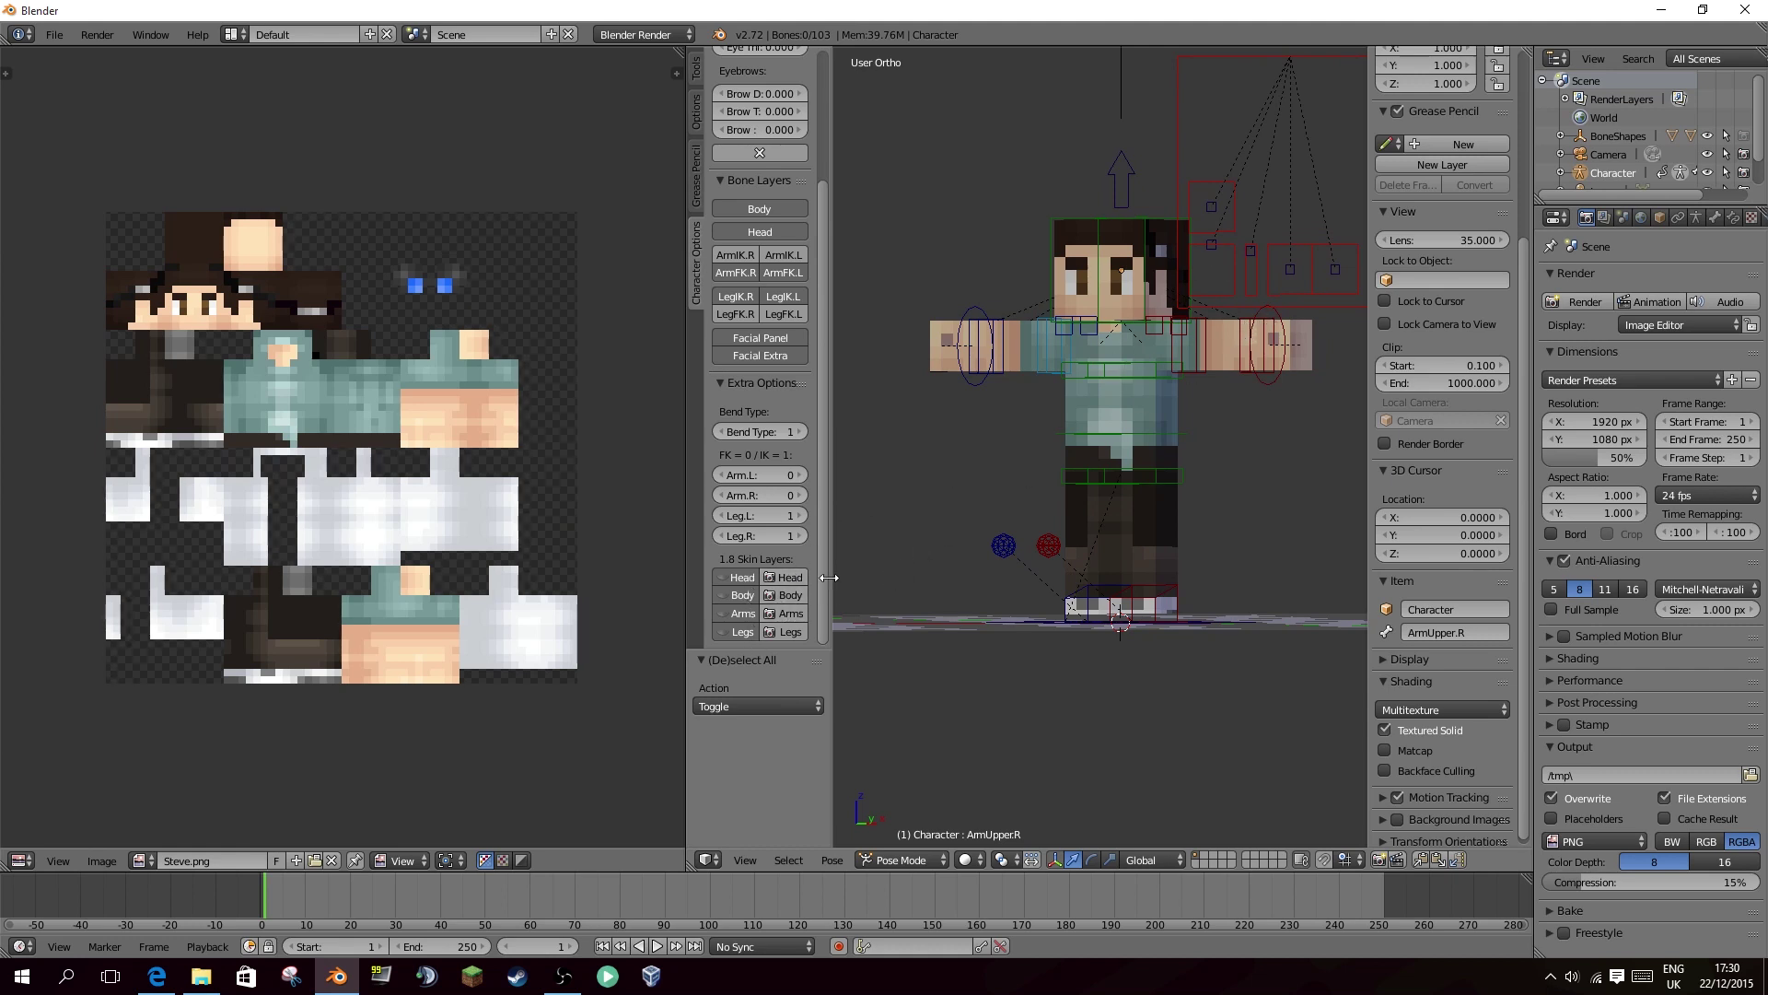
{"action": "left_click_drag", "start_coordinate": [739, 578], "coordinate": [741, 635]}
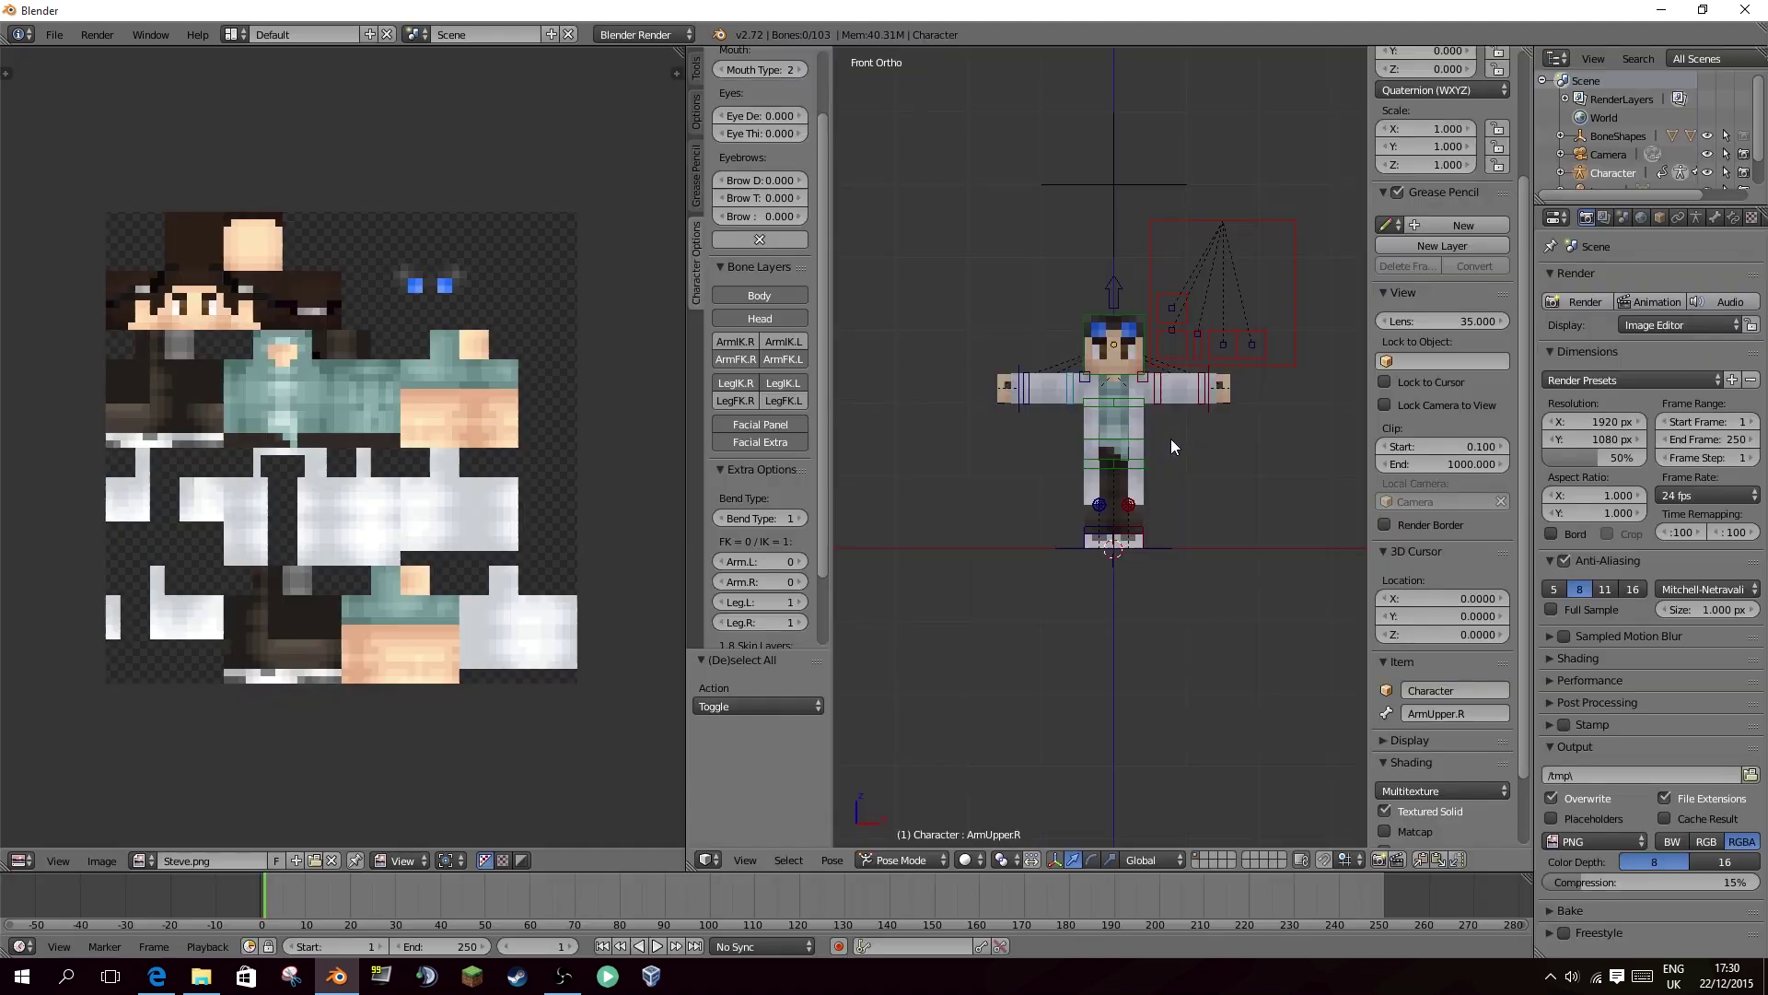
Return to the front view and append all objects from Steve.blend again as a second character.
{"action": "scroll", "coordinate": [1170, 440], "scroll_direction": "up", "scroll_amount": 4}
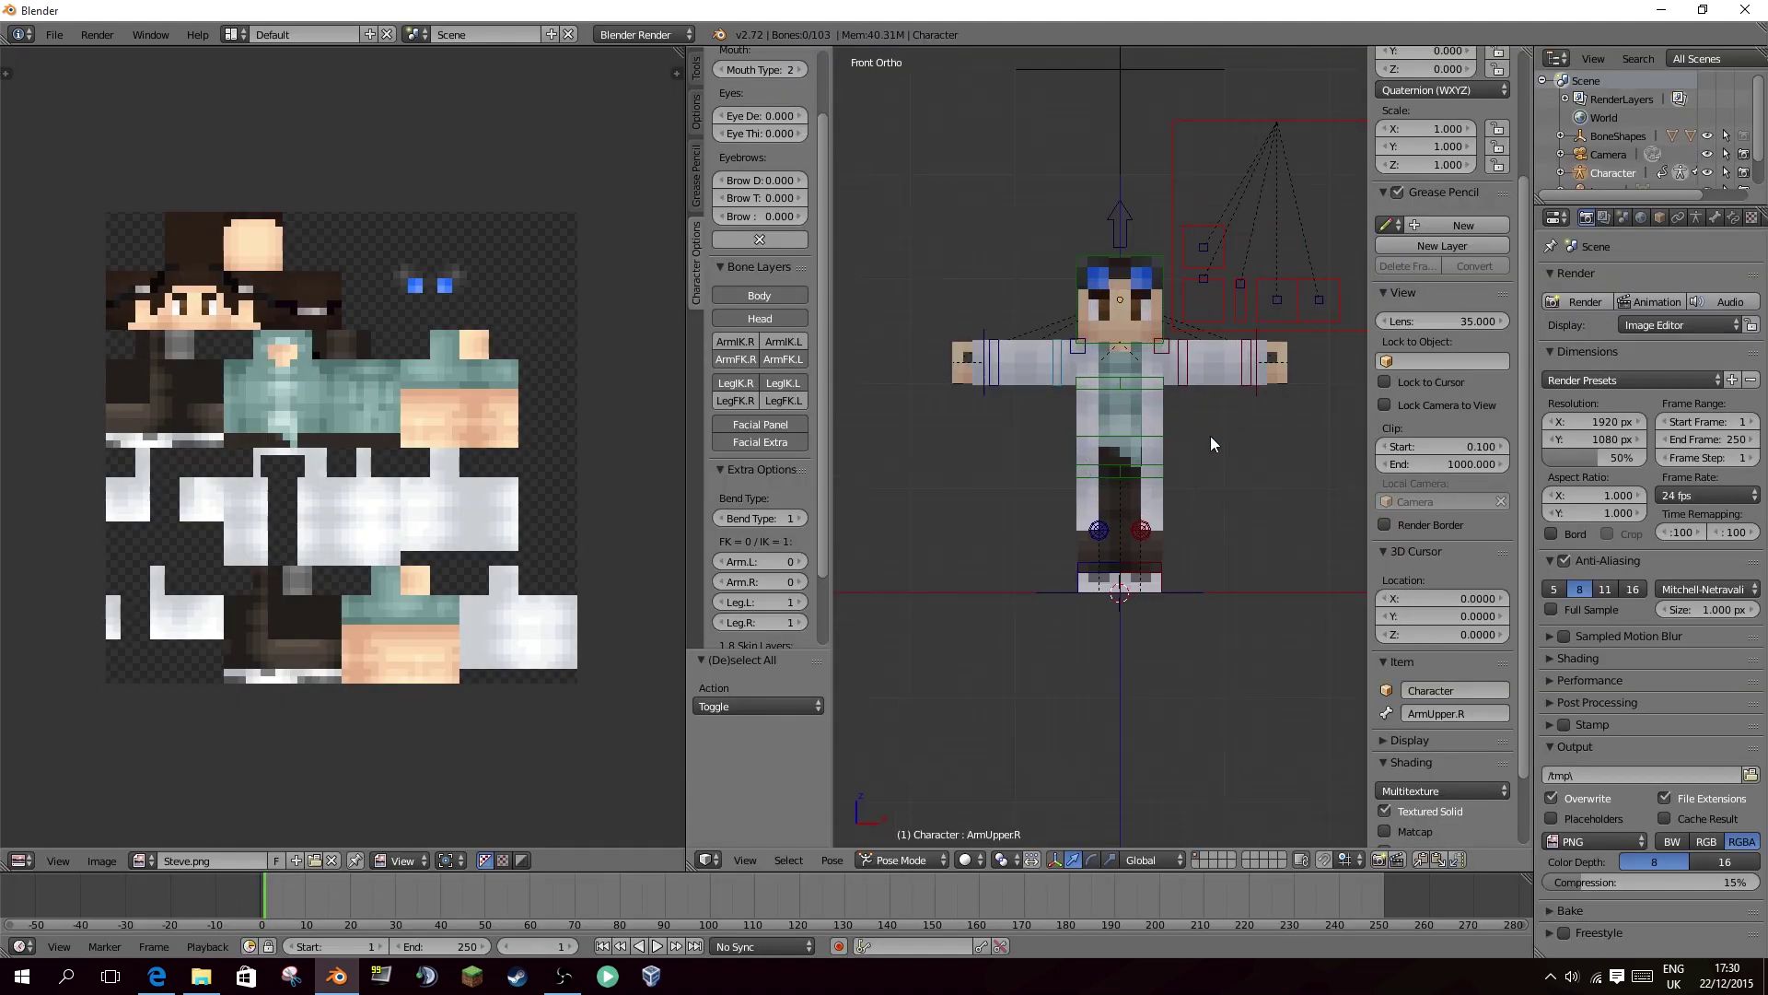
{"action": "middle_click_drag", "start_coordinate": [1211, 437], "coordinate": [1067, 382]}
{"action": "key", "text": "KP_1"}
{"action": "key", "text": "KP_1"}
{"action": "scroll", "coordinate": [1155, 388], "scroll_direction": "down", "scroll_amount": 4}
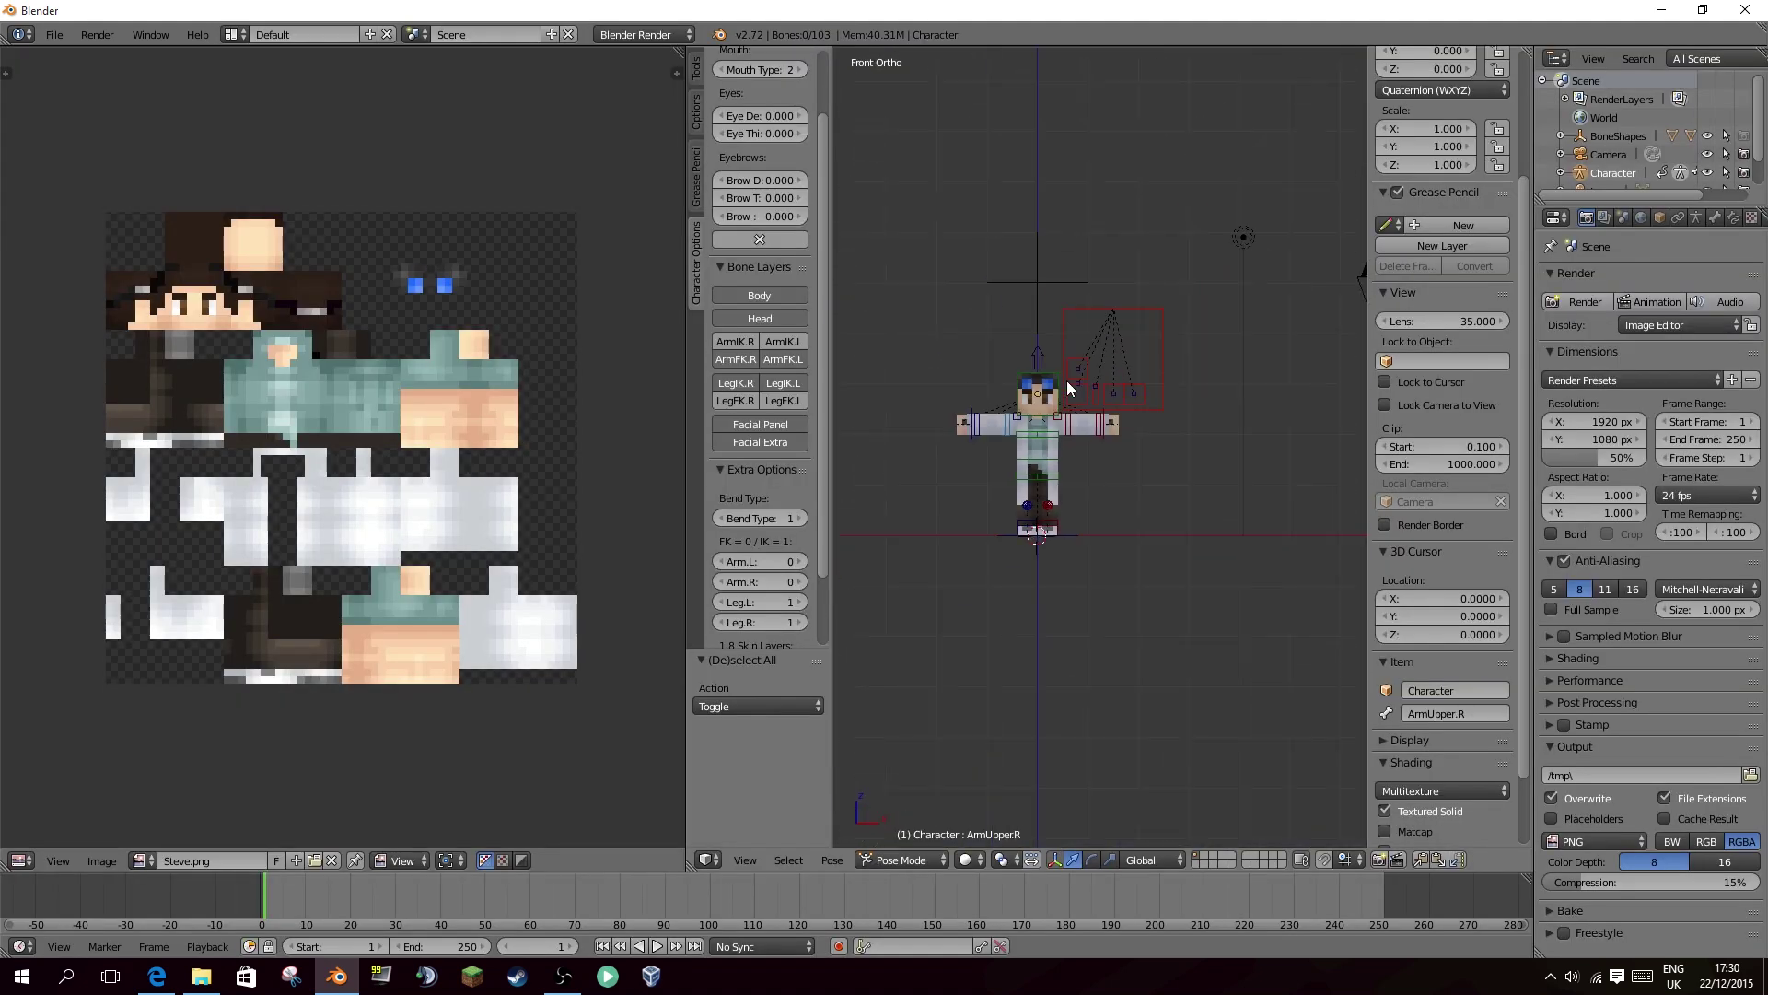
{"action": "left_click", "coordinate": [43, 37]}
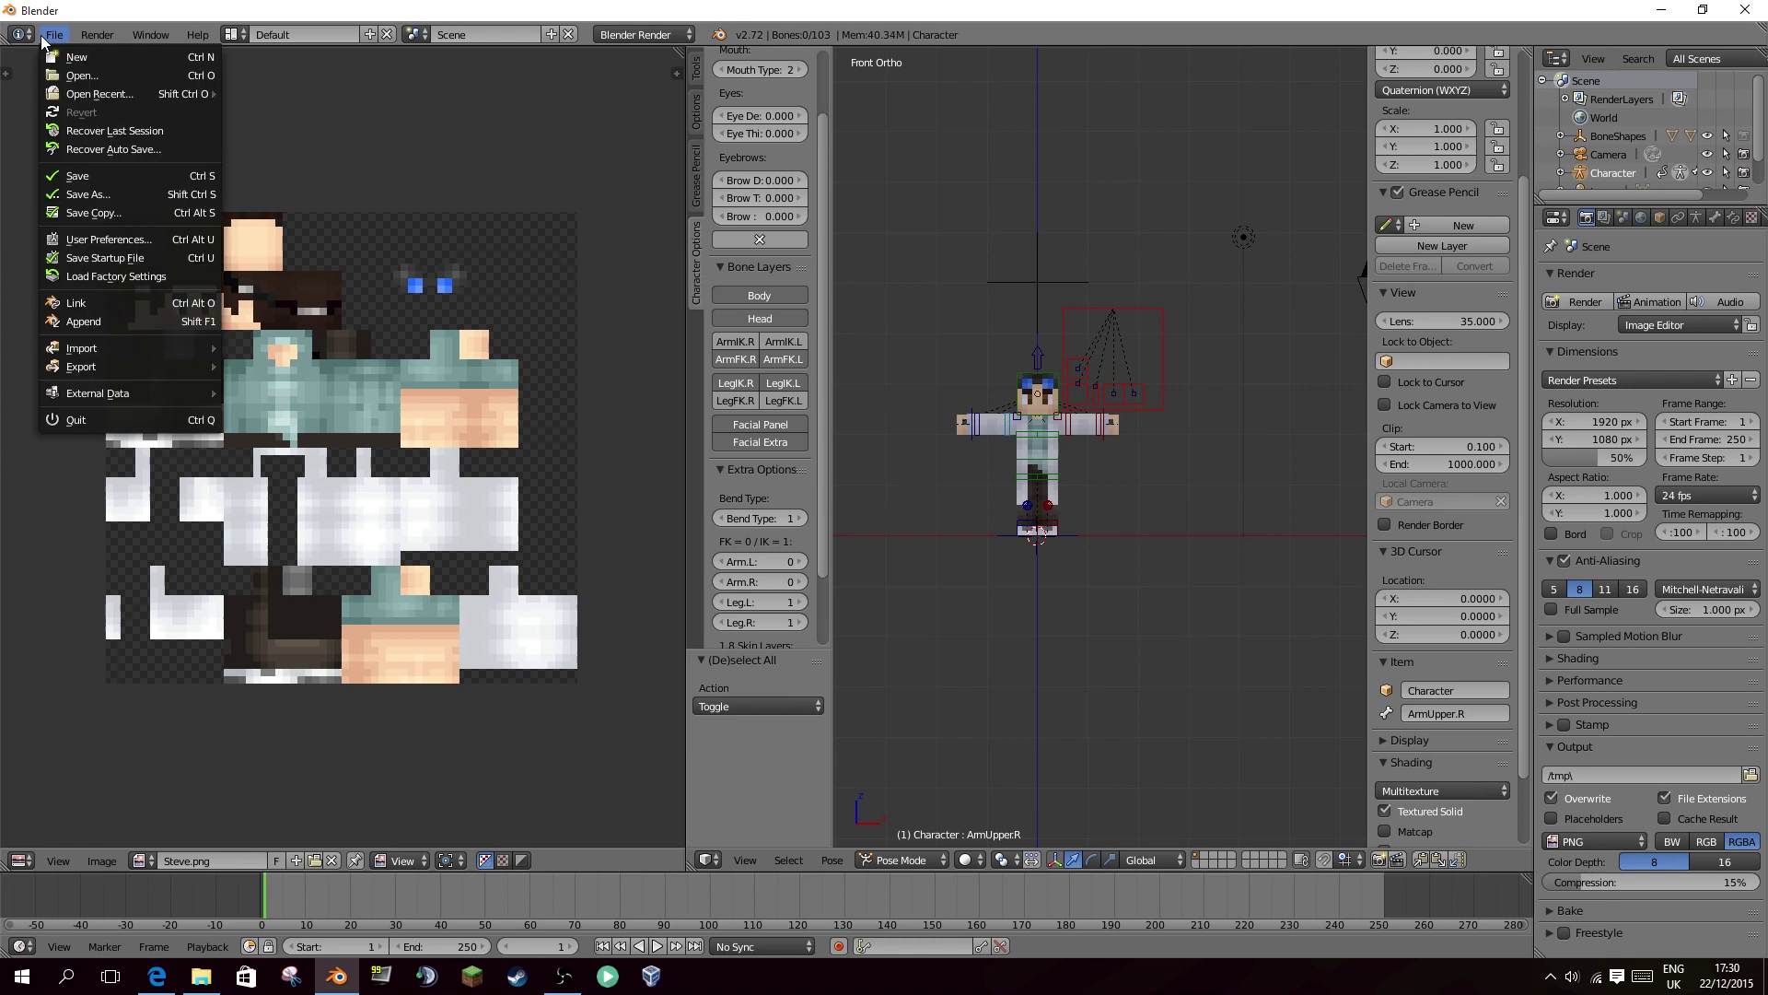
{"action": "left_click", "coordinate": [83, 321]}
{"action": "key", "text": "a"}
{"action": "key", "text": "Return"}
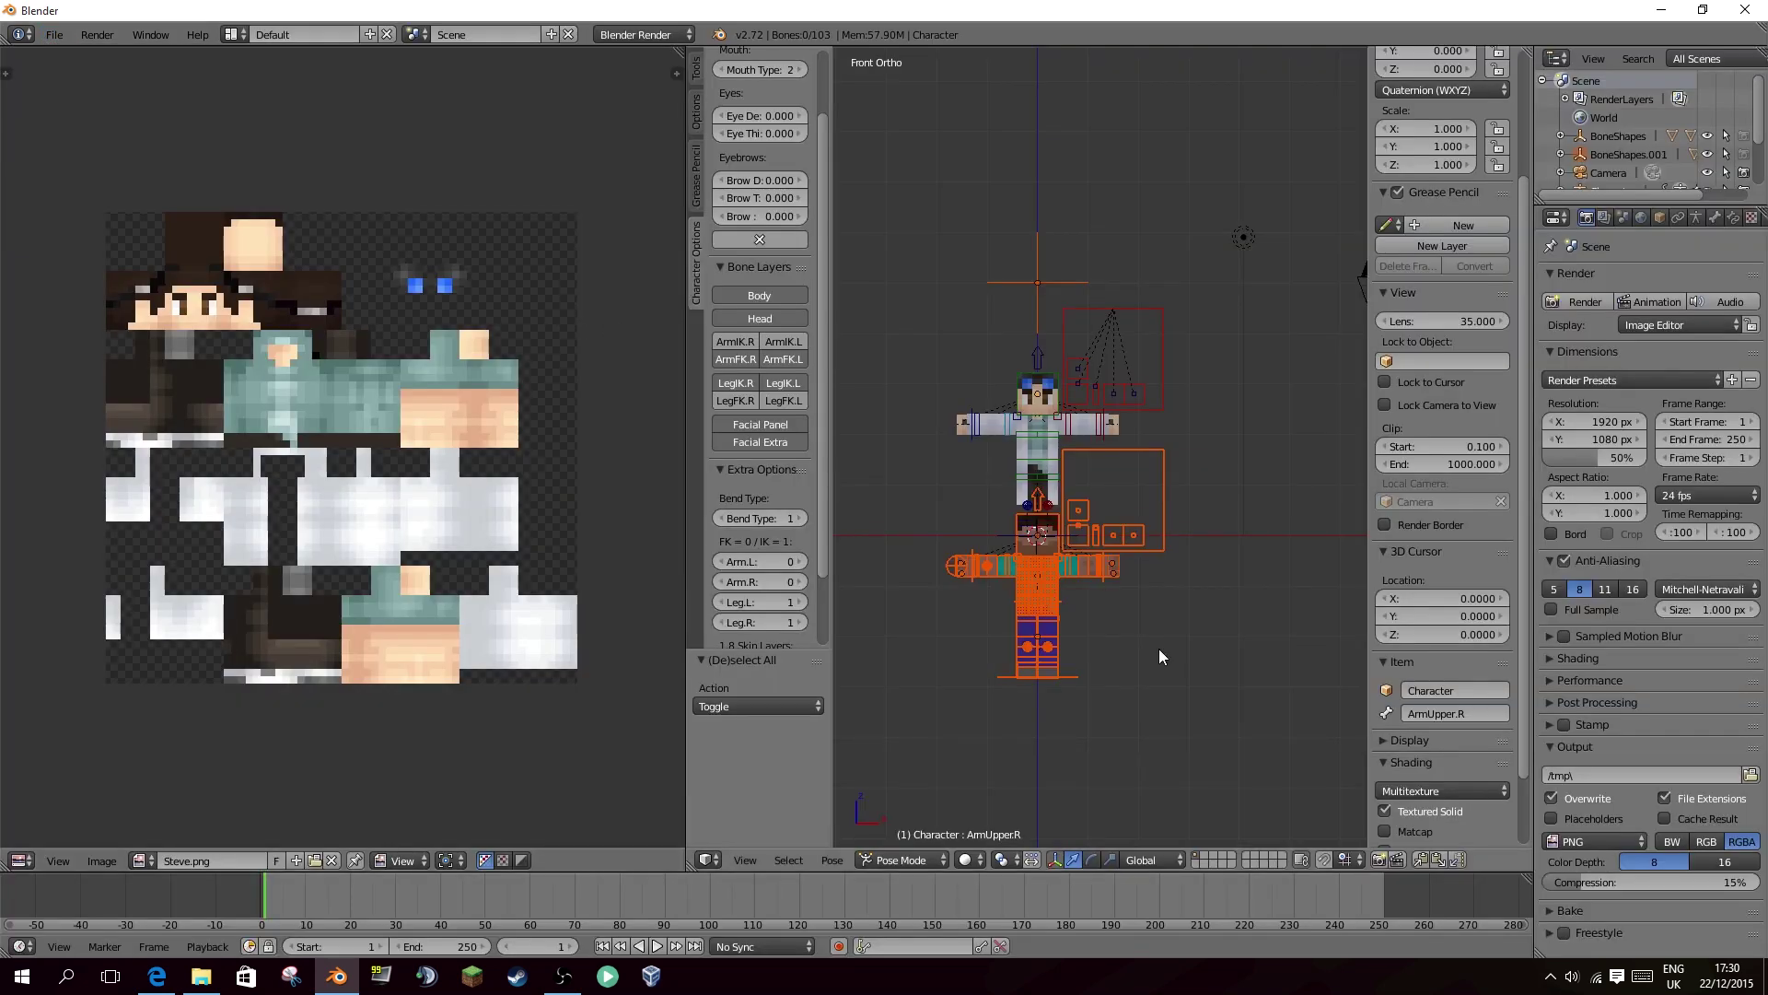
Move the second character's rig 4.4 along X and 2.8 along Z so it stands beside the first.
{"action": "key", "text": "g"}
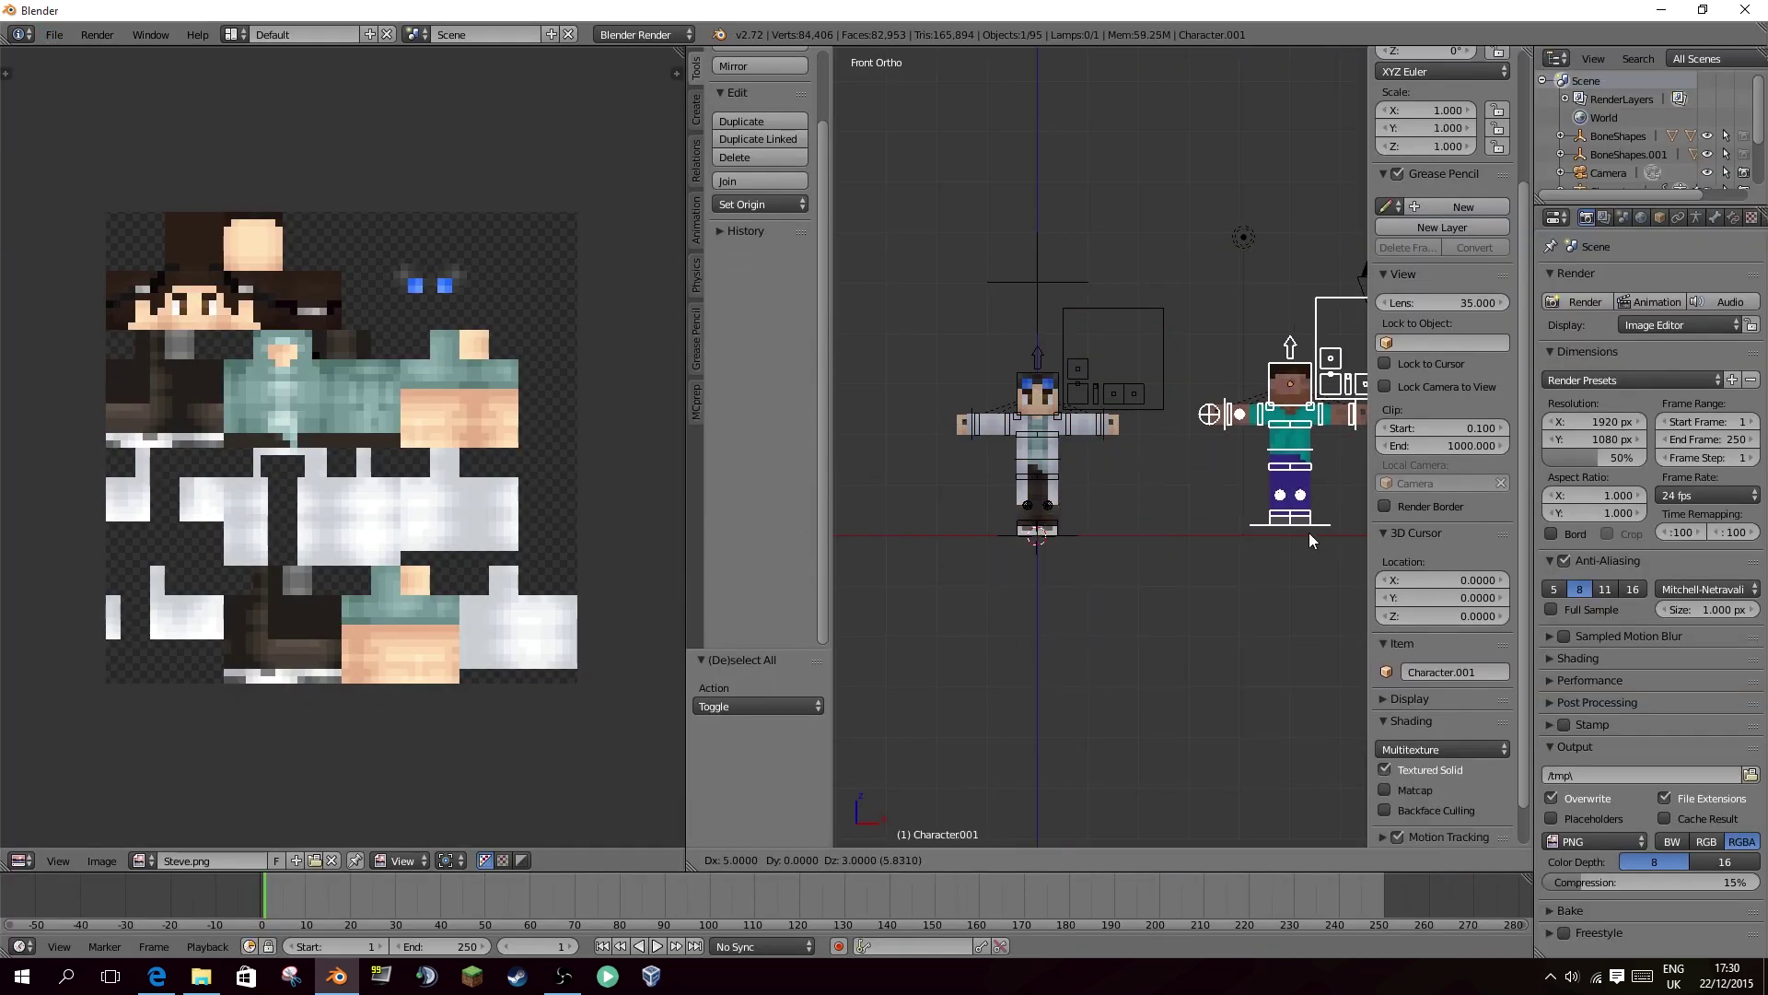
{"action": "left_click", "coordinate": [1273, 480]}
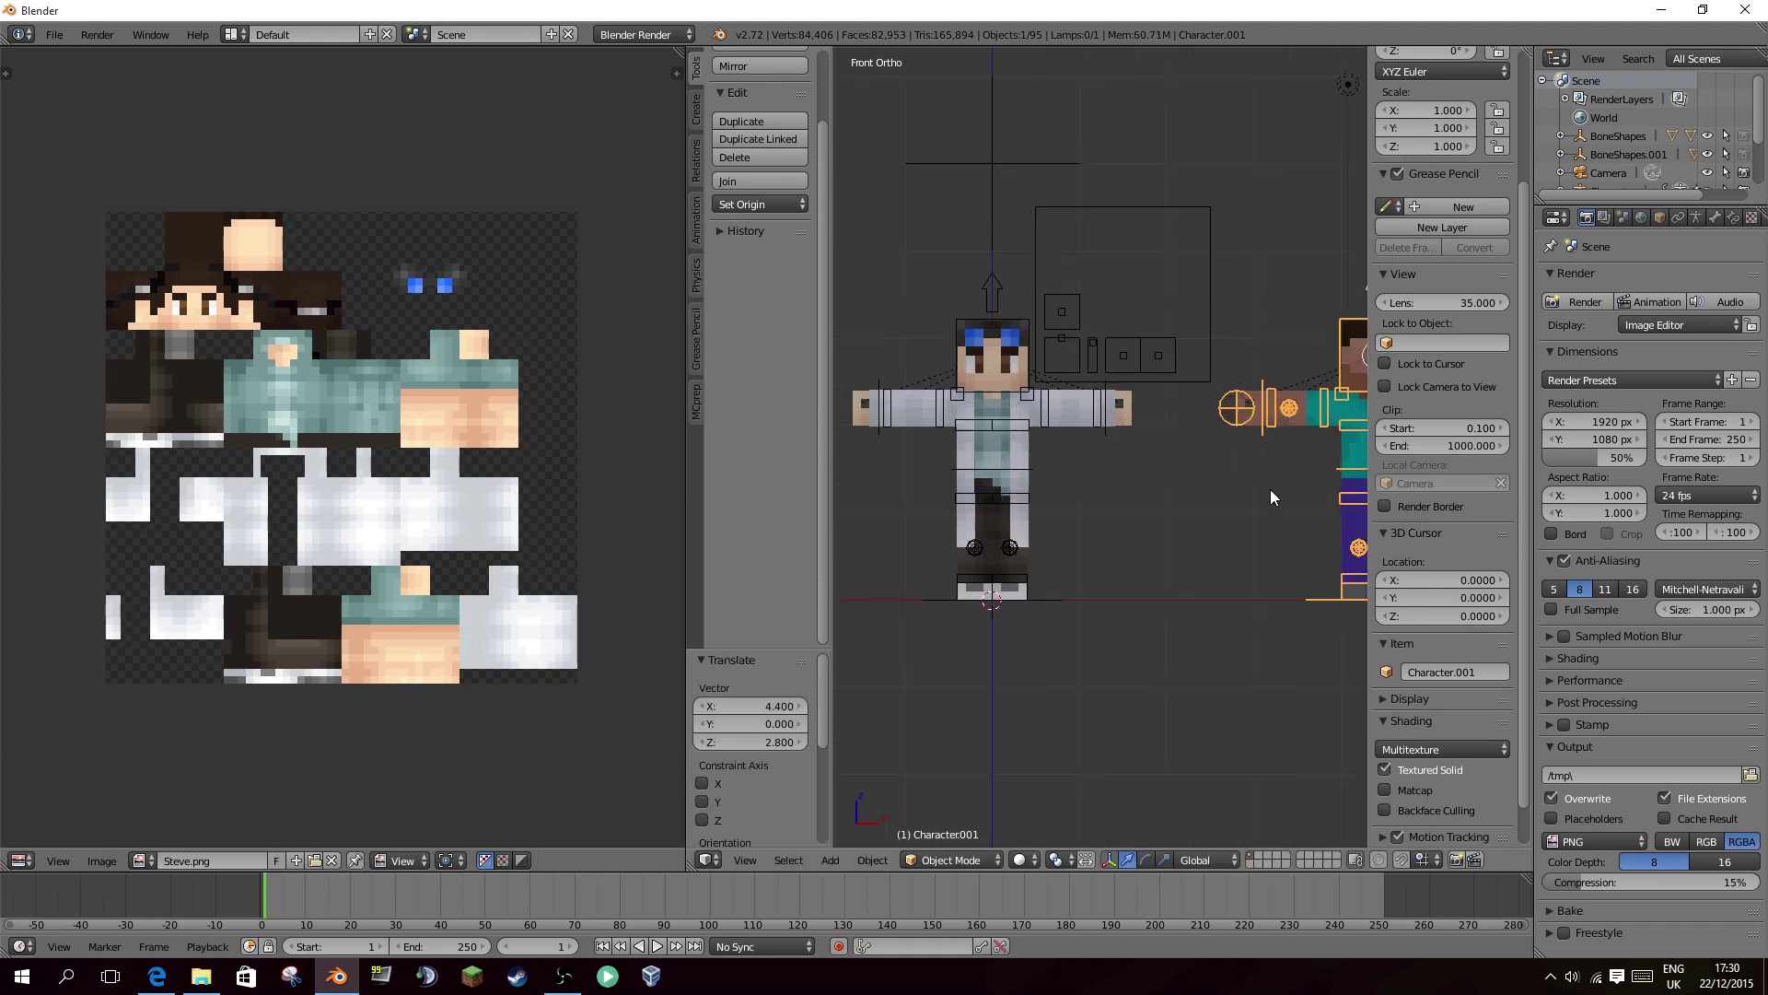
{"action": "scroll", "coordinate": [1289, 474], "scroll_direction": "up", "scroll_amount": 3}
Select the second character's Body 2.001 mesh and display Steve.png.001 in the image editor.
{"action": "right_click", "coordinate": [1216, 428]}
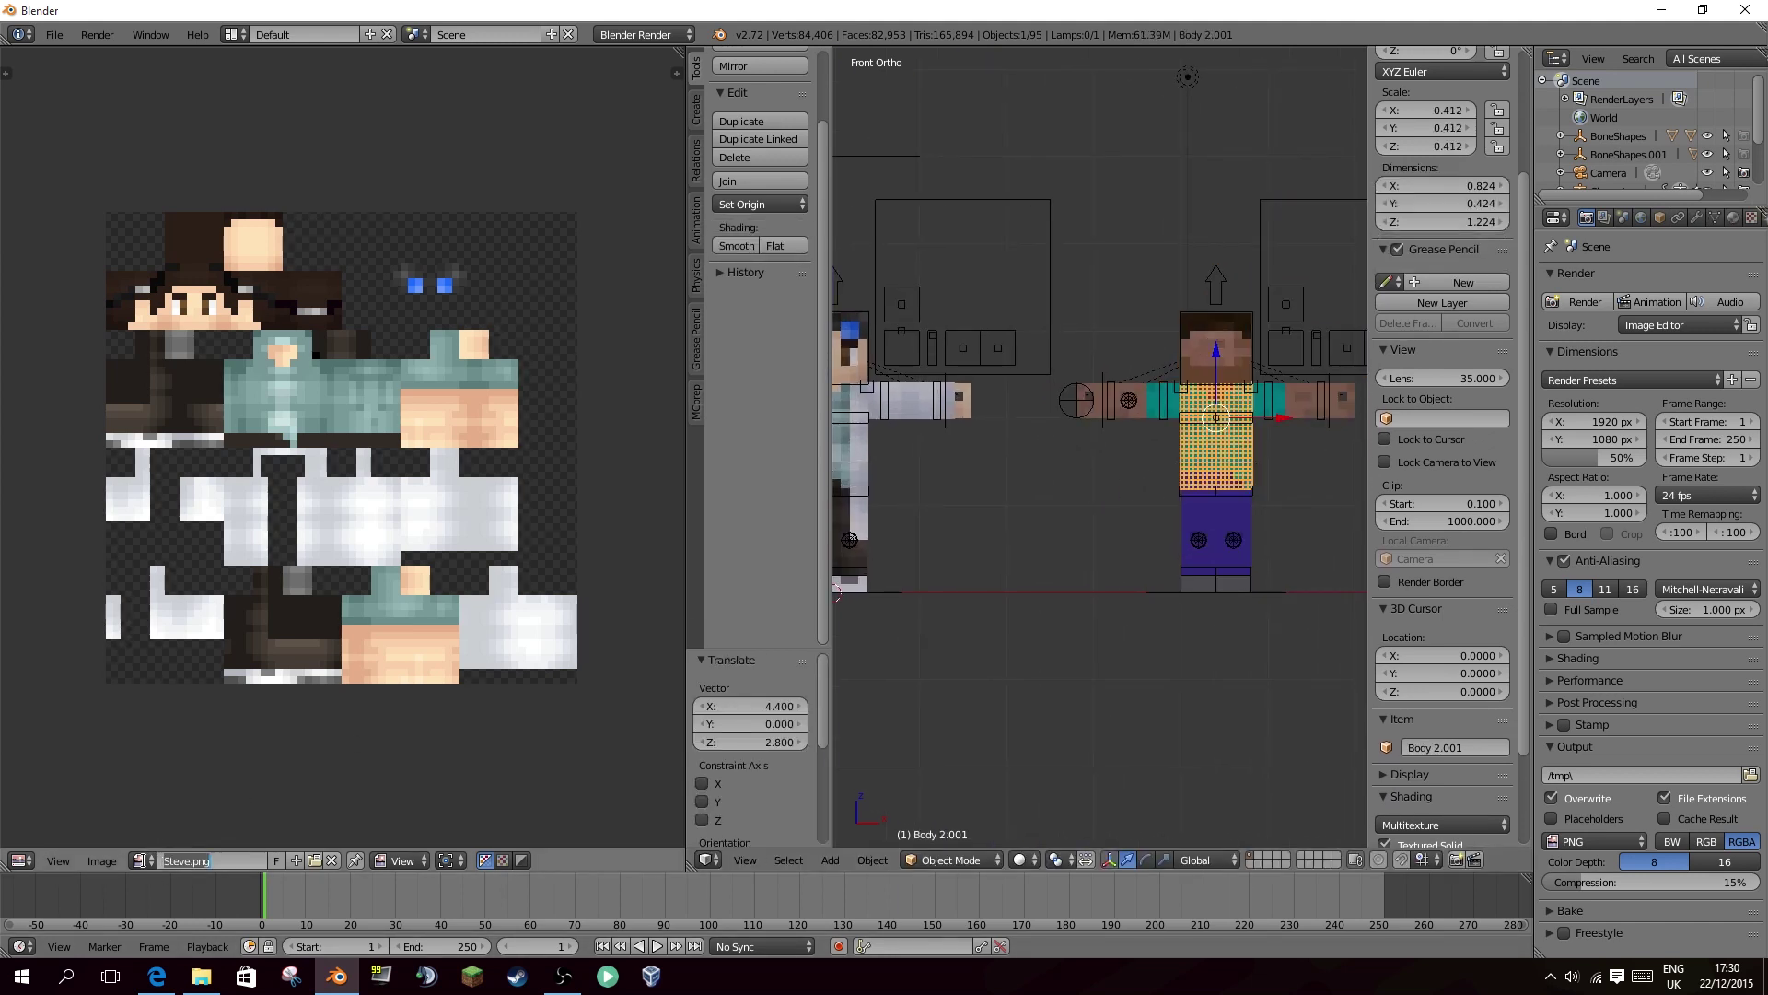
{"action": "left_click", "coordinate": [140, 860]}
{"action": "left_click", "coordinate": [198, 682]}
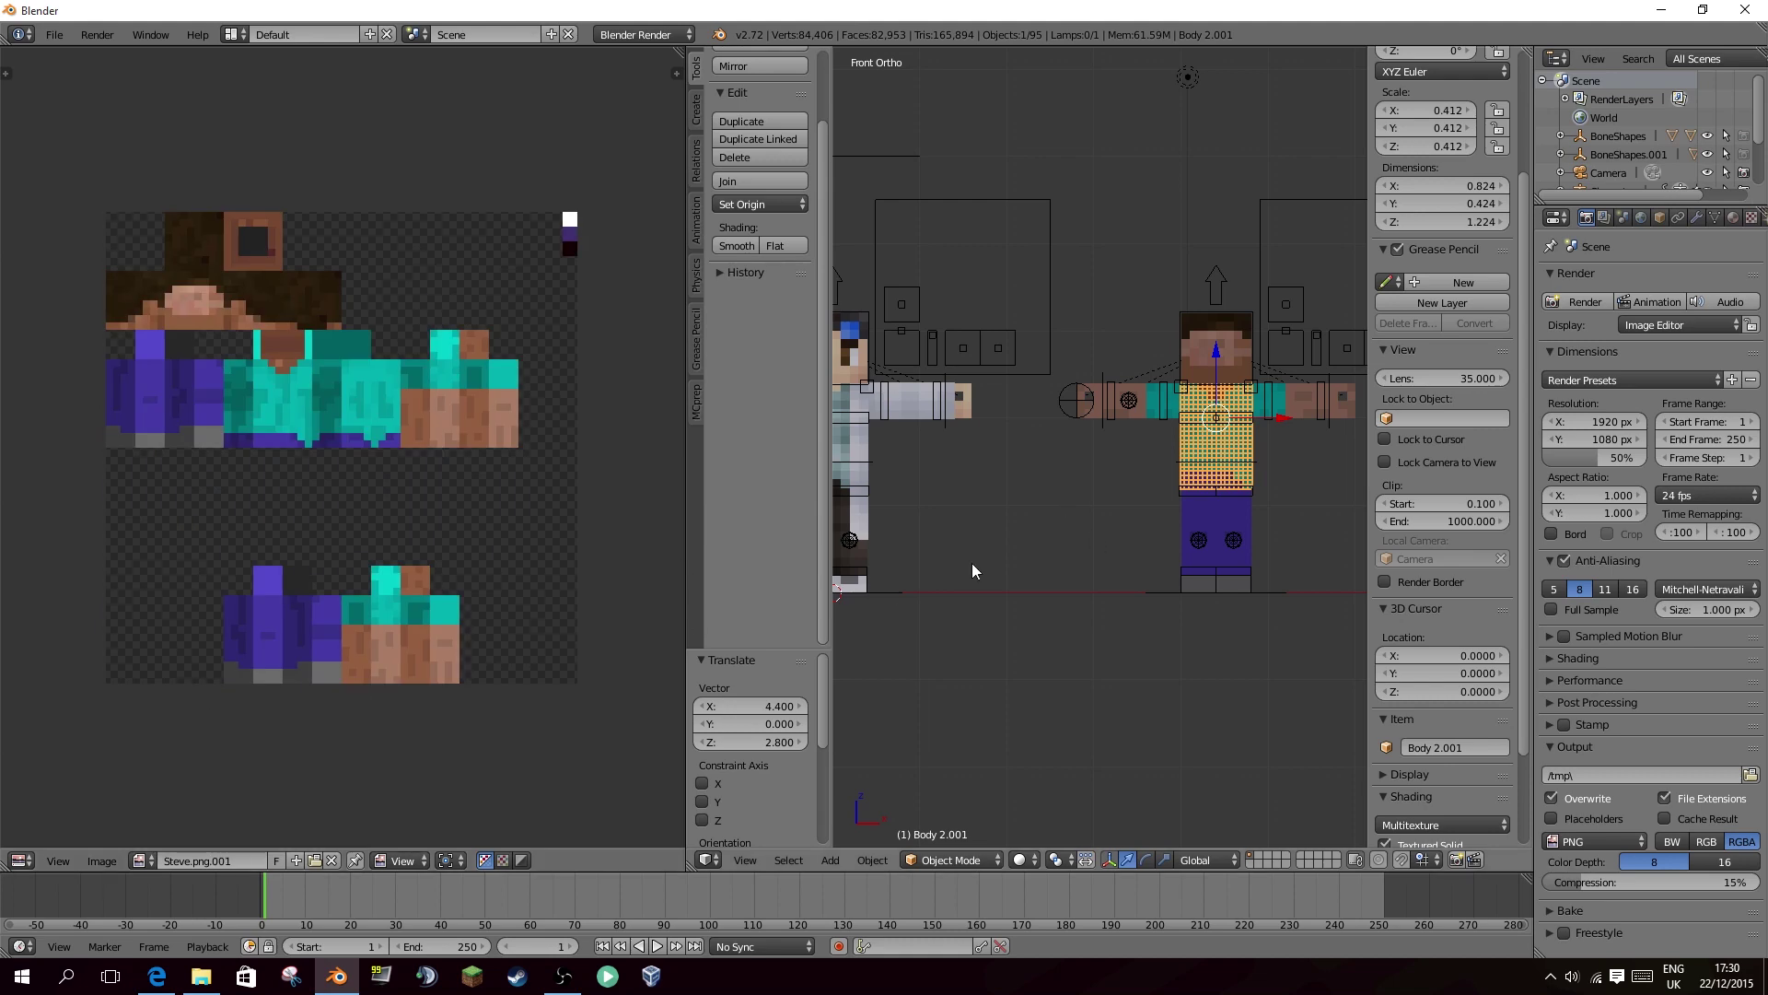
Replace the Steve.png.001 texture with download (14).png from the Downloads folder, and deselect everything.
{"action": "left_click", "coordinate": [101, 860]}
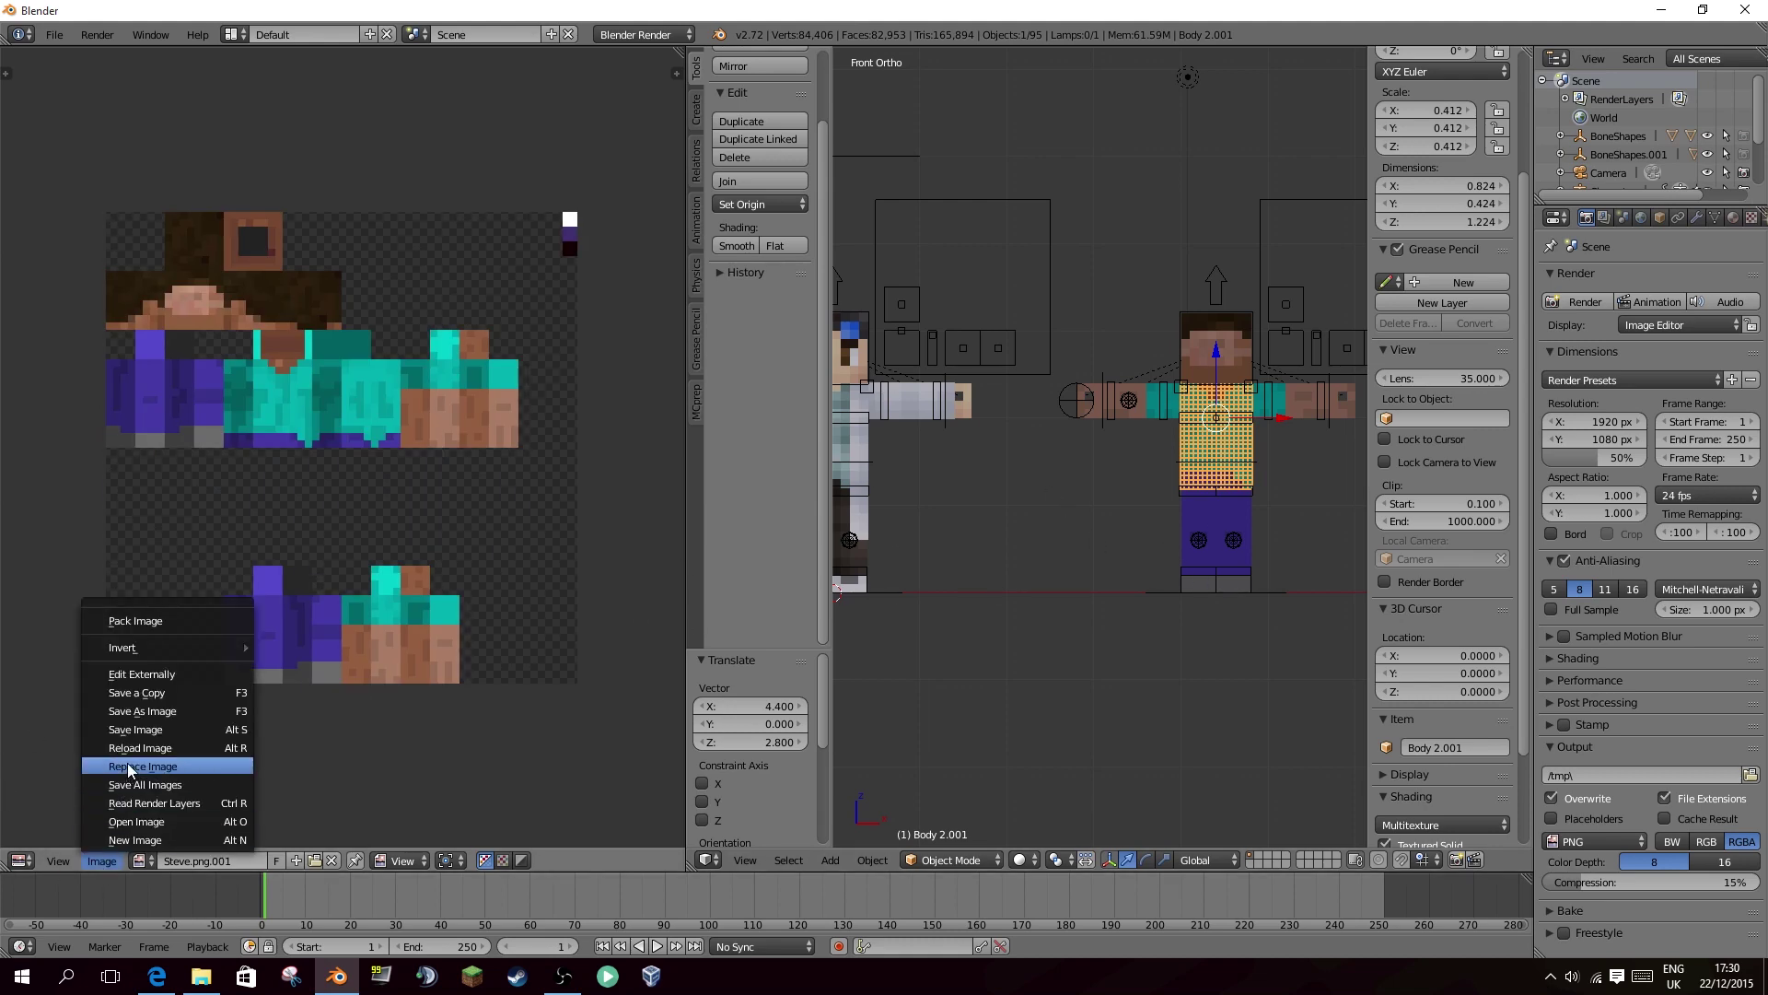
{"action": "left_click", "coordinate": [139, 791]}
{"action": "left_click", "coordinate": [57, 328]}
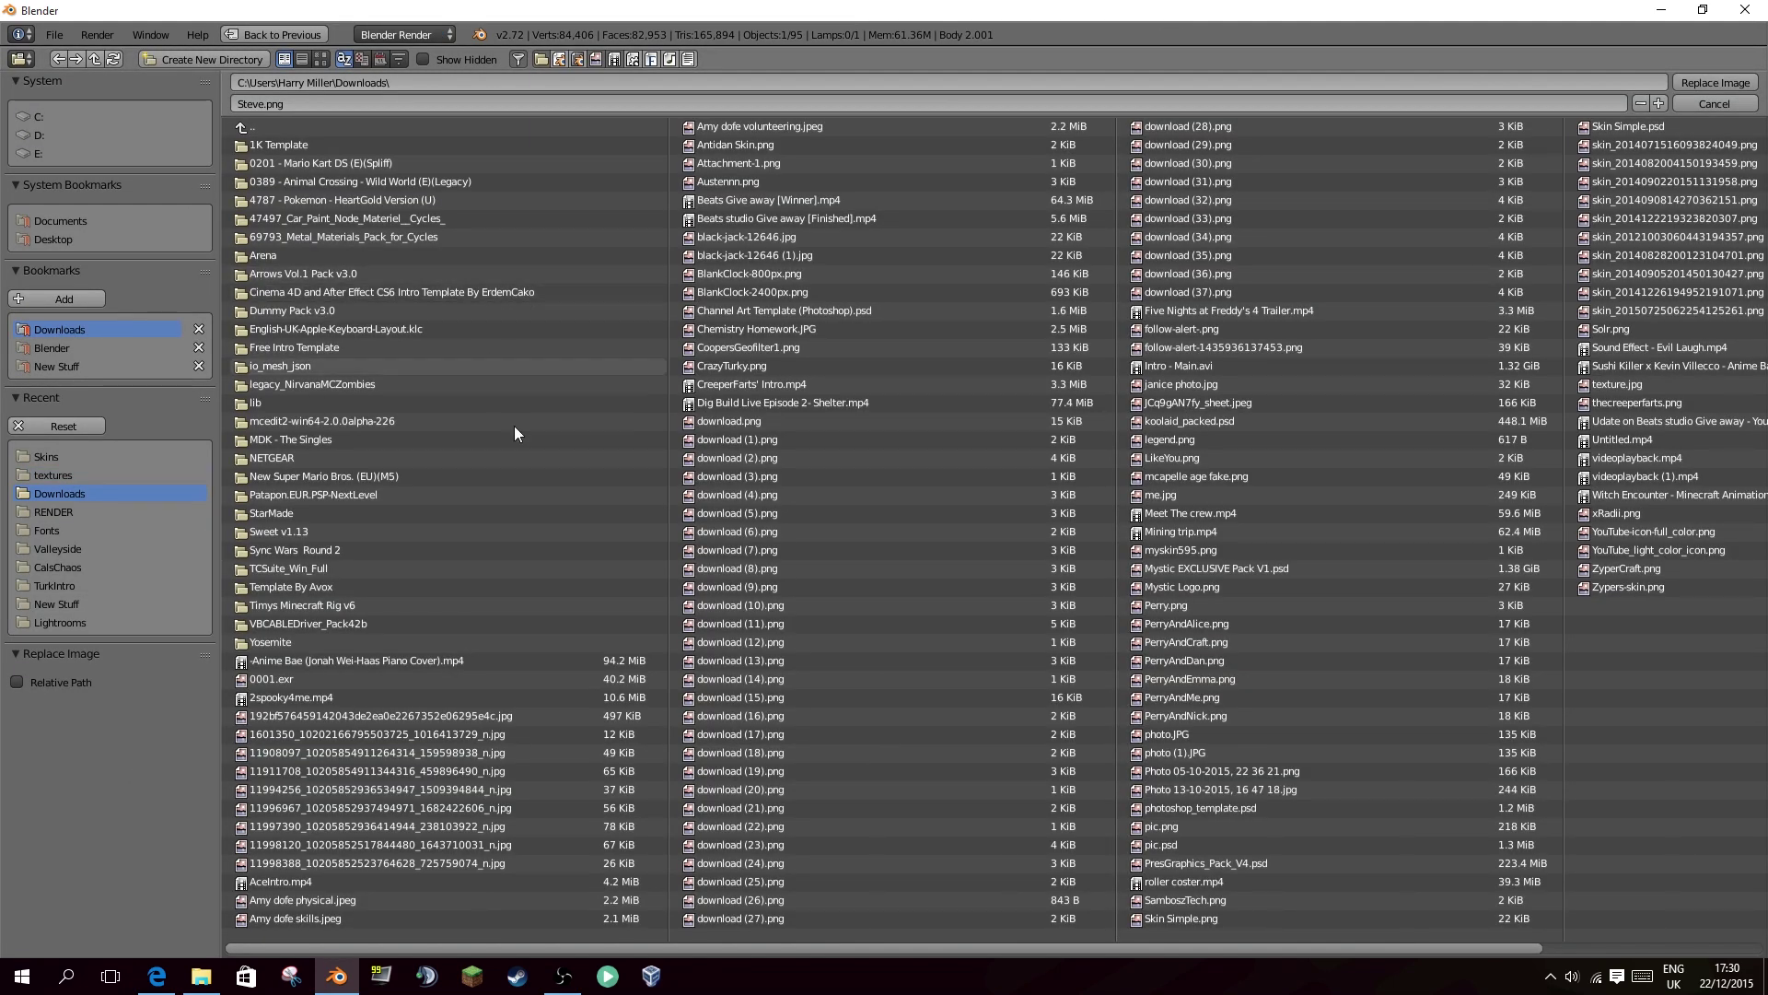
{"action": "double_click", "coordinate": [757, 679]}
{"action": "key", "text": "a"}
View both characters from the front, select the second character's rig, and try rotating it.
{"action": "middle_click_drag", "start_coordinate": [1028, 591], "coordinate": [1260, 518]}
{"action": "key", "text": "KP_1"}
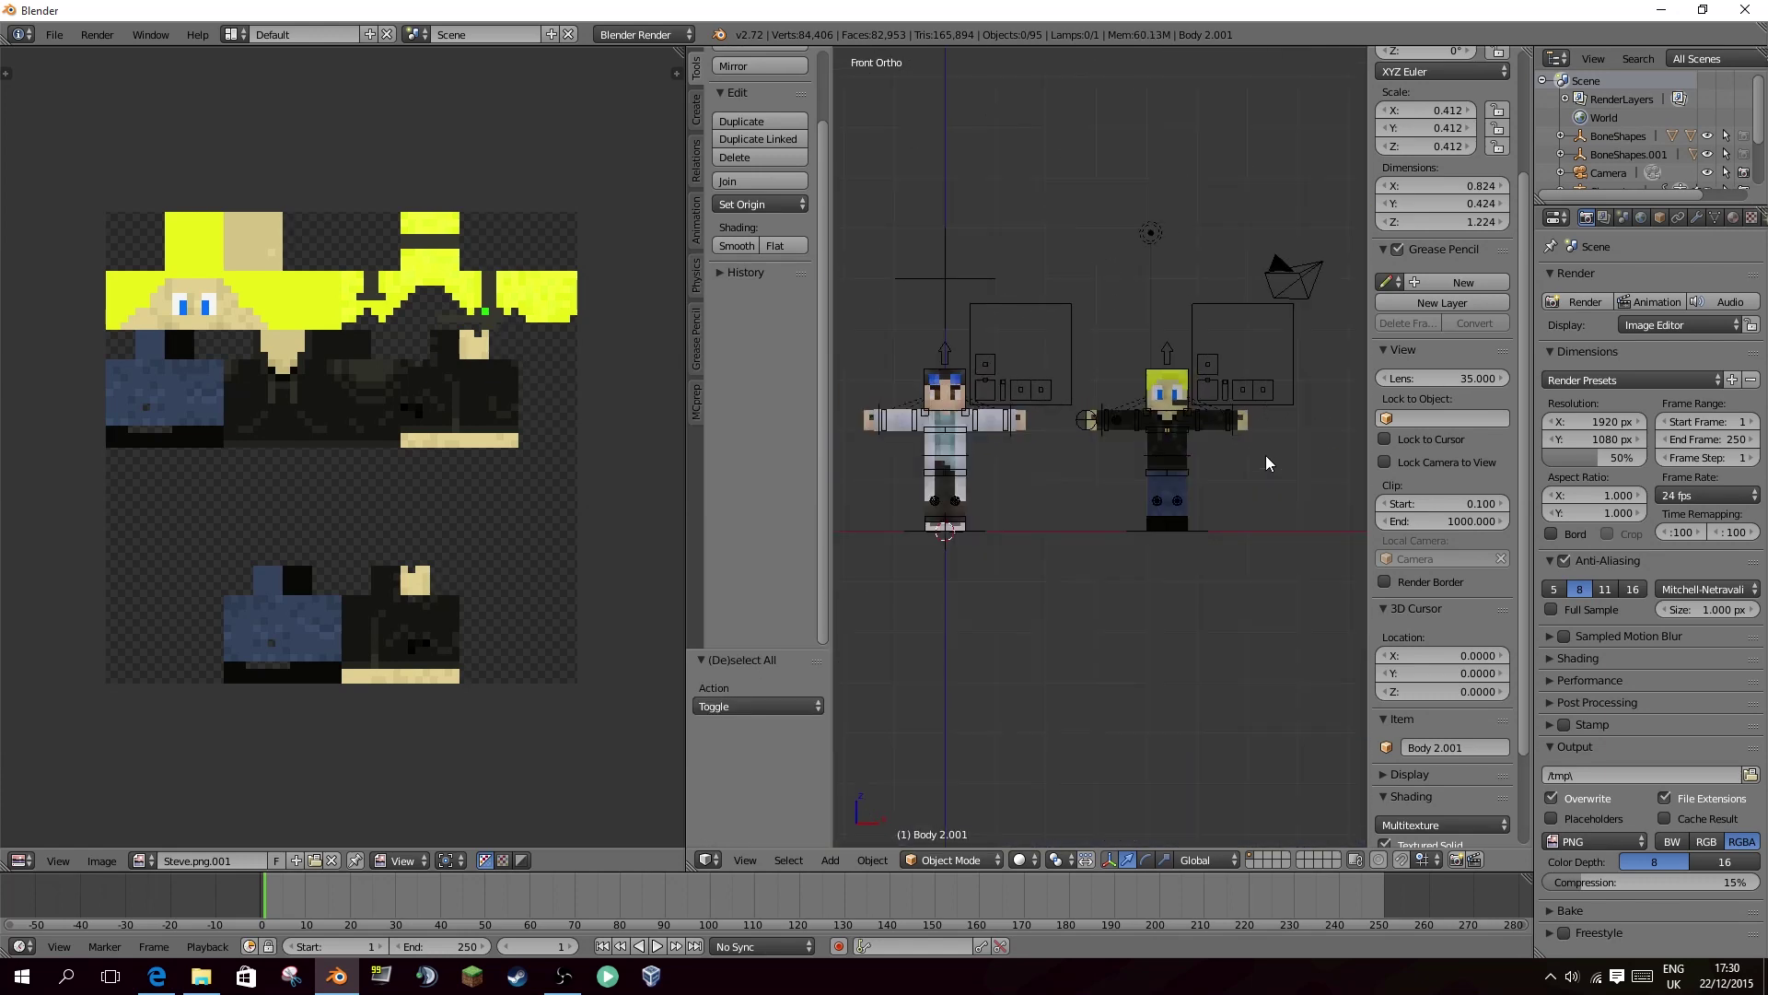
{"action": "scroll", "coordinate": [1153, 466], "scroll_direction": "up", "scroll_amount": 5}
{"action": "scroll", "coordinate": [1151, 488], "scroll_direction": "down", "scroll_amount": 5}
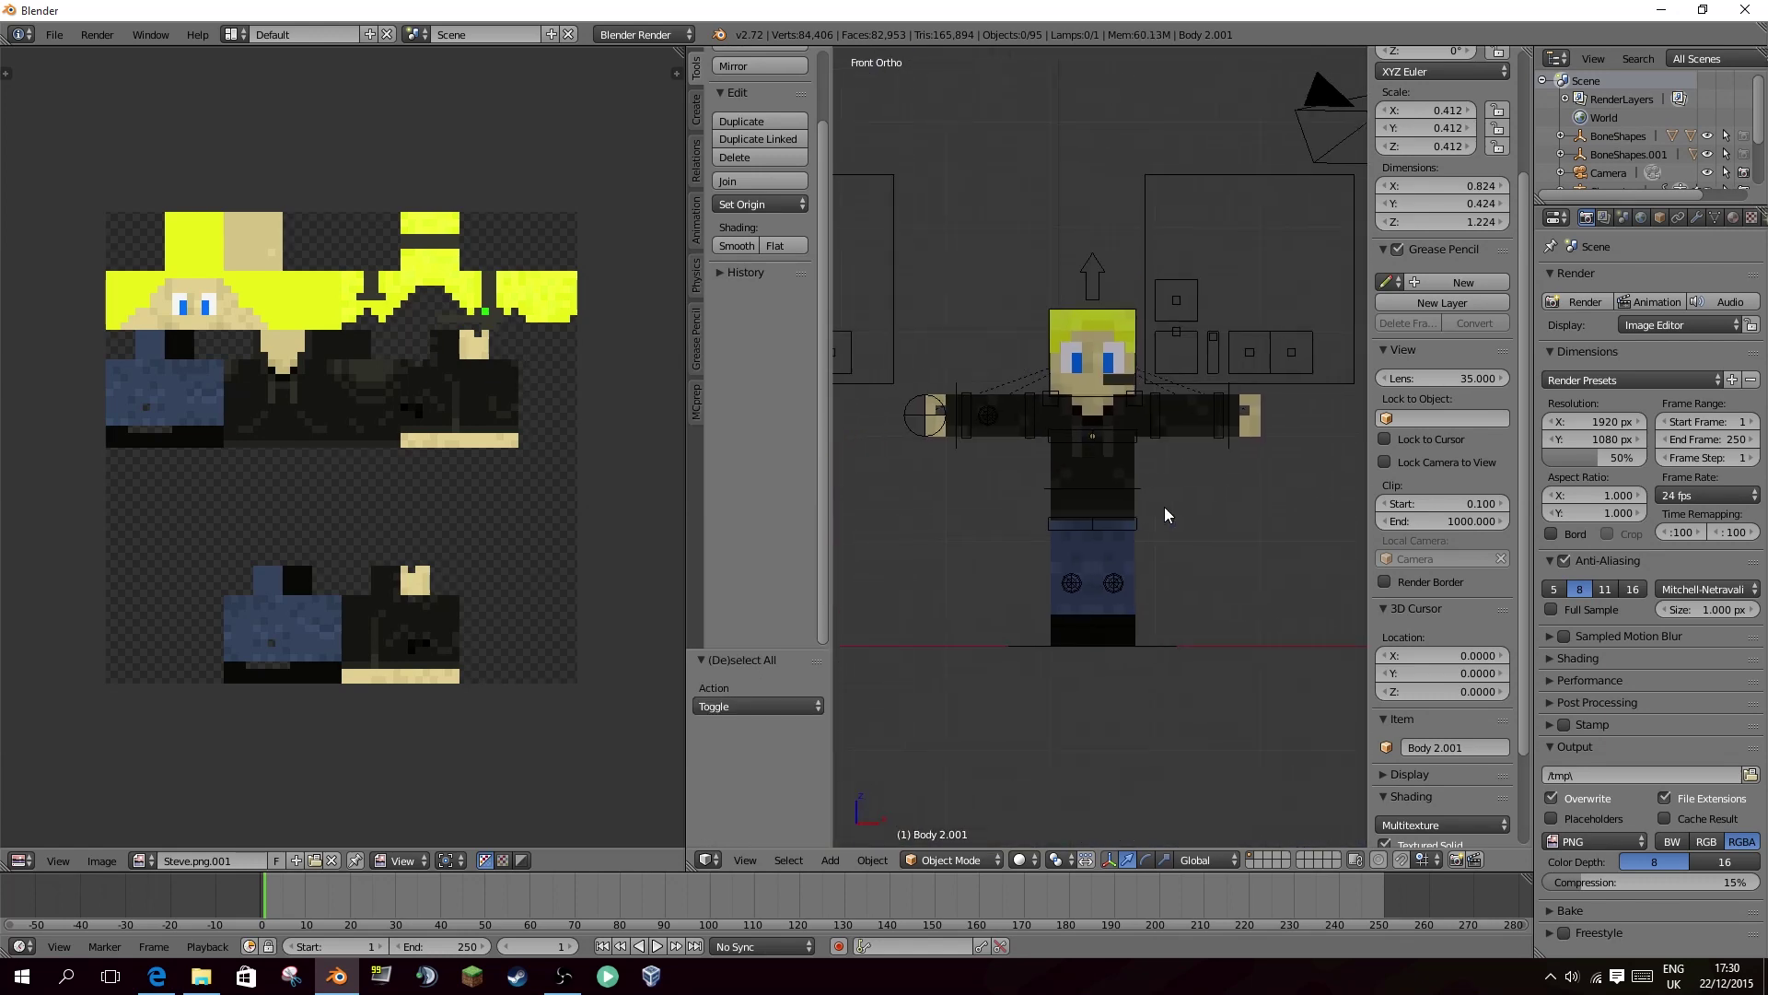
{"action": "right_click", "coordinate": [1194, 497]}
{"action": "right_click", "coordinate": [1196, 484]}
{"action": "key", "text": "r"}
{"action": "right_click", "coordinate": [1217, 482]}
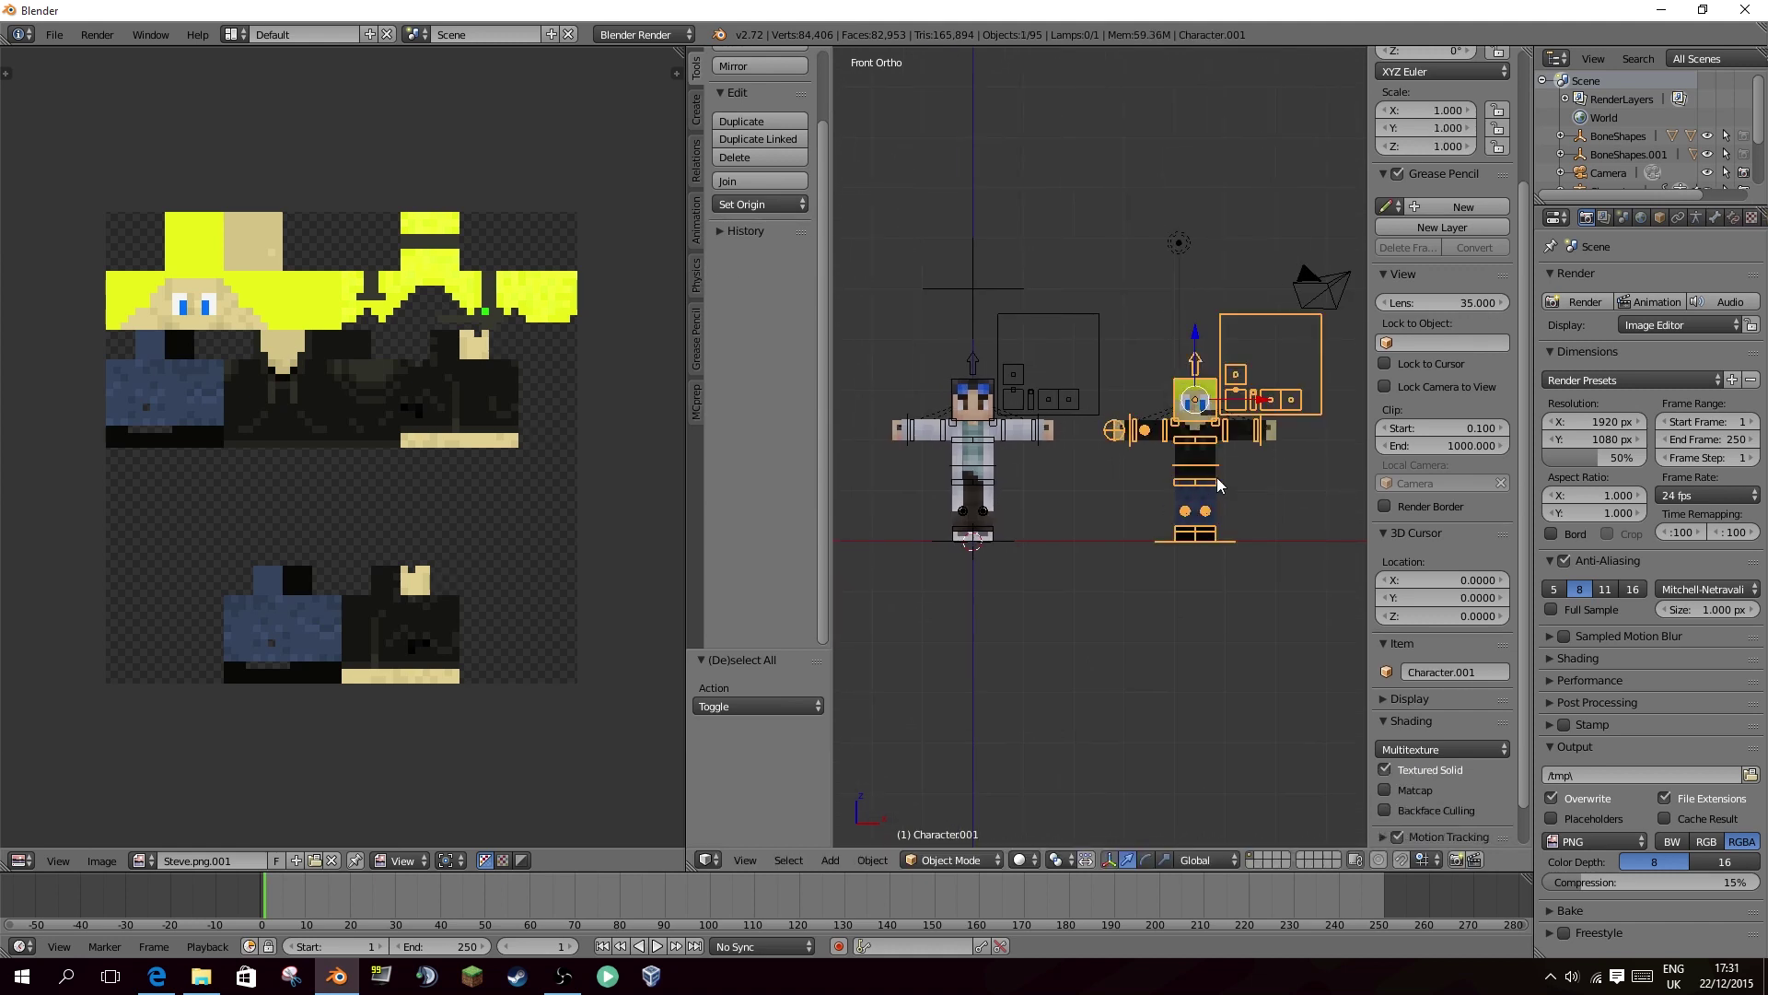
Put the second character's rig in Pose Mode, select its SpineLower bone and try rotating it.
{"action": "key", "text": "ctrl+Tab"}
{"action": "right_click", "coordinate": [1216, 483]}
{"action": "key", "text": "r"}
{"action": "key", "text": "r"}
{"action": "key", "text": "Escape"}
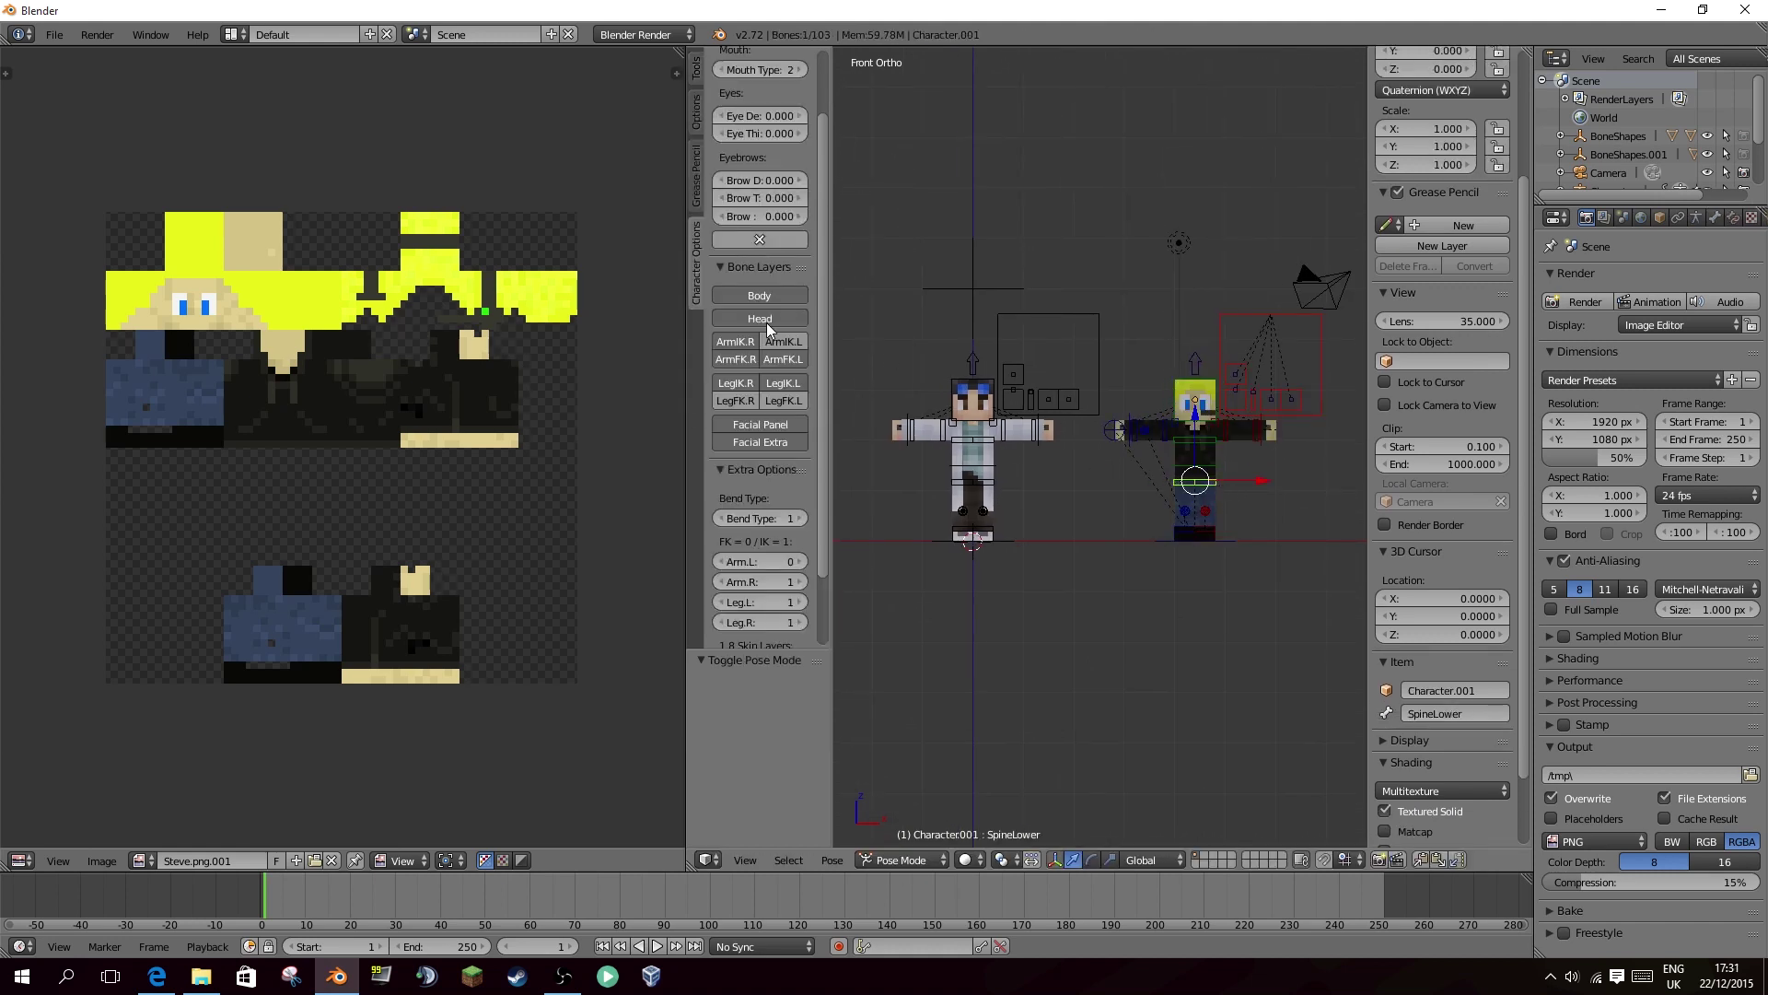
Hide the second rig's right-arm IK bone layer and set its Arm.R FK/IK value to 0.
{"action": "left_click", "coordinate": [745, 340]}
{"action": "left_click_drag", "start_coordinate": [766, 581], "coordinate": [733, 581]}
{"action": "scroll", "coordinate": [1030, 501], "scroll_direction": "up", "scroll_amount": 2}
{"action": "scroll", "coordinate": [727, 560], "scroll_direction": "down", "scroll_amount": 2}
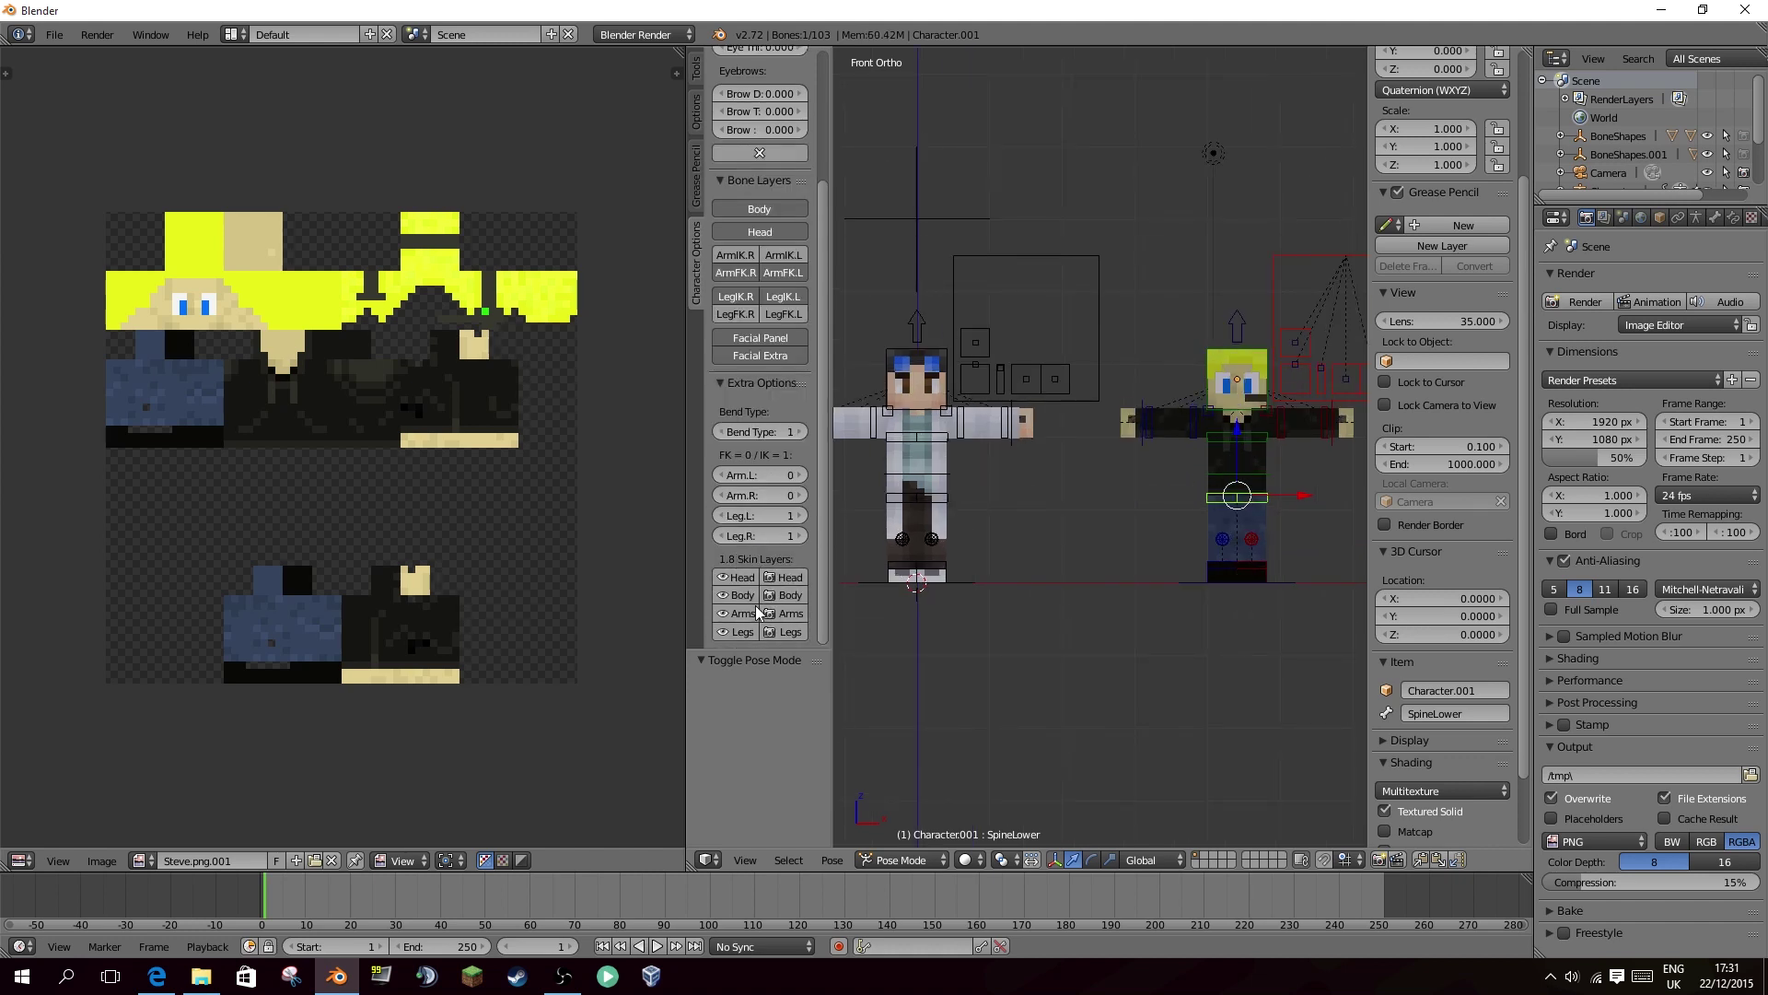
Compare the character options of both rigs by selecting the first character's SpineLower bone and reselecting the second's.
{"action": "right_click", "coordinate": [907, 498]}
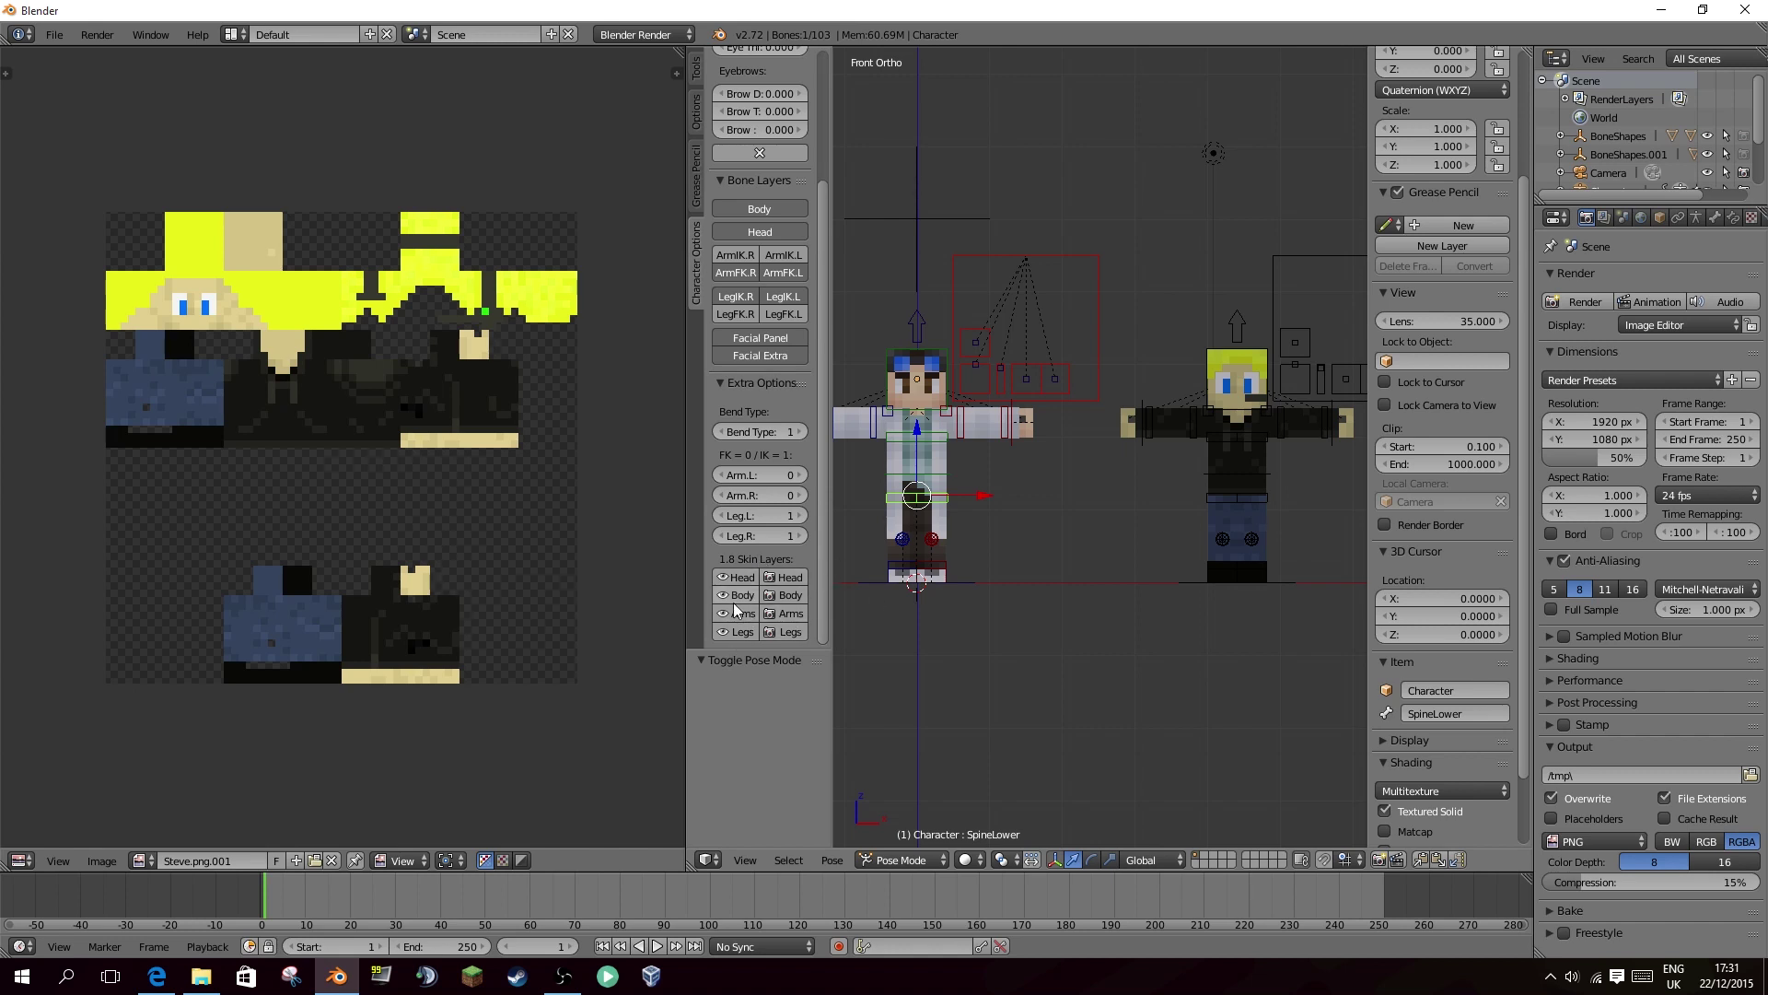
{"action": "right_click", "coordinate": [1237, 498]}
Expand Character.001 in an enlarged outliner and toggle the Arms.001 mesh's viewport visibility off and on again.
{"action": "scroll", "coordinate": [1621, 134], "scroll_direction": "down", "scroll_amount": 3}
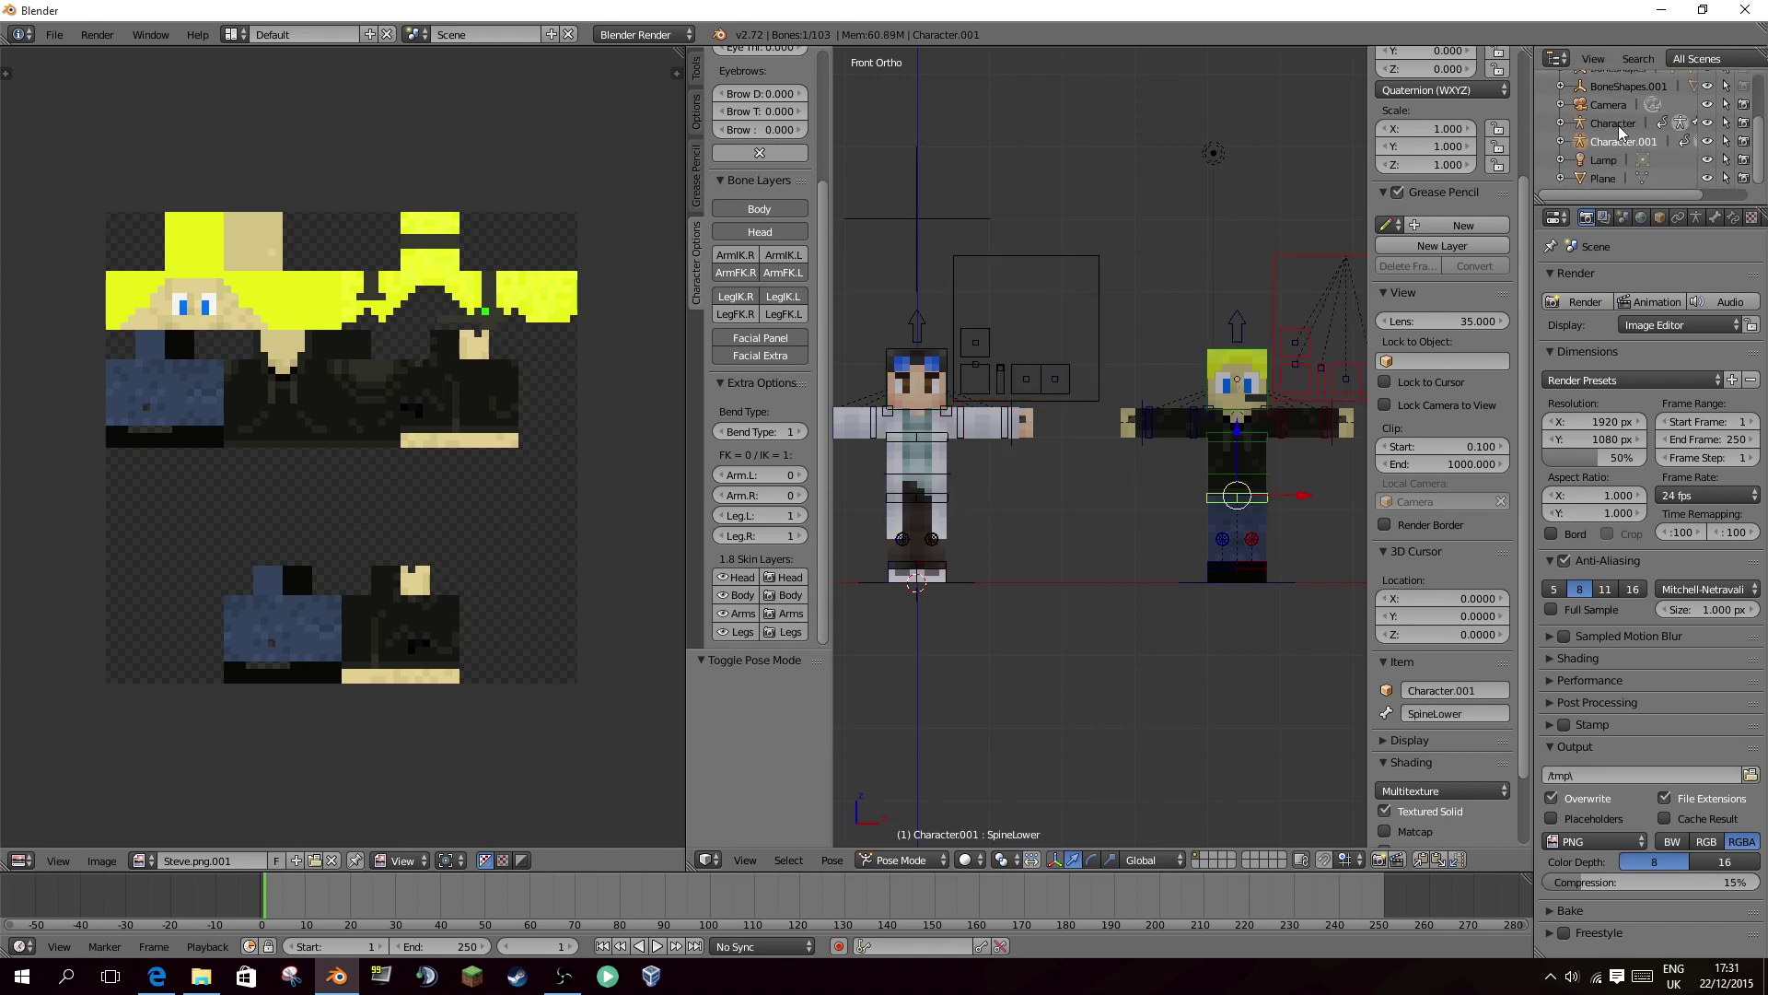
{"action": "left_click", "coordinate": [1561, 141]}
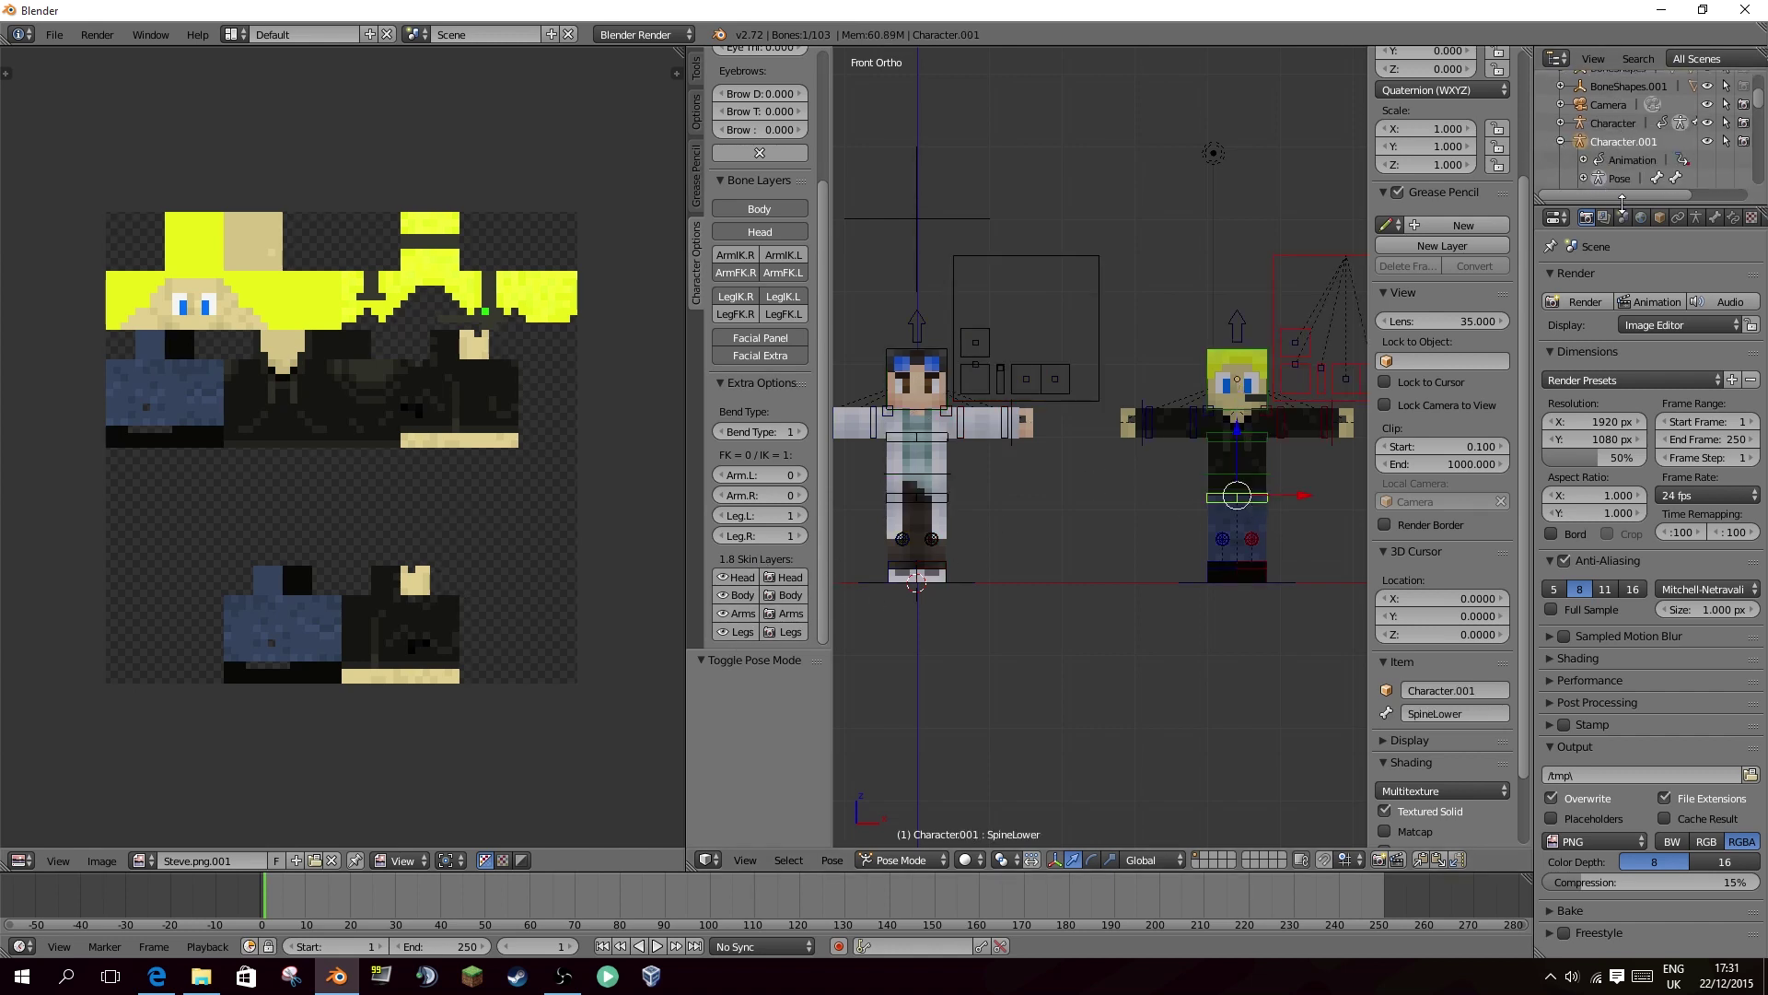
{"action": "left_click_drag", "start_coordinate": [1622, 201], "coordinate": [1625, 383]}
{"action": "scroll", "coordinate": [1728, 191], "scroll_direction": "down", "scroll_amount": 3}
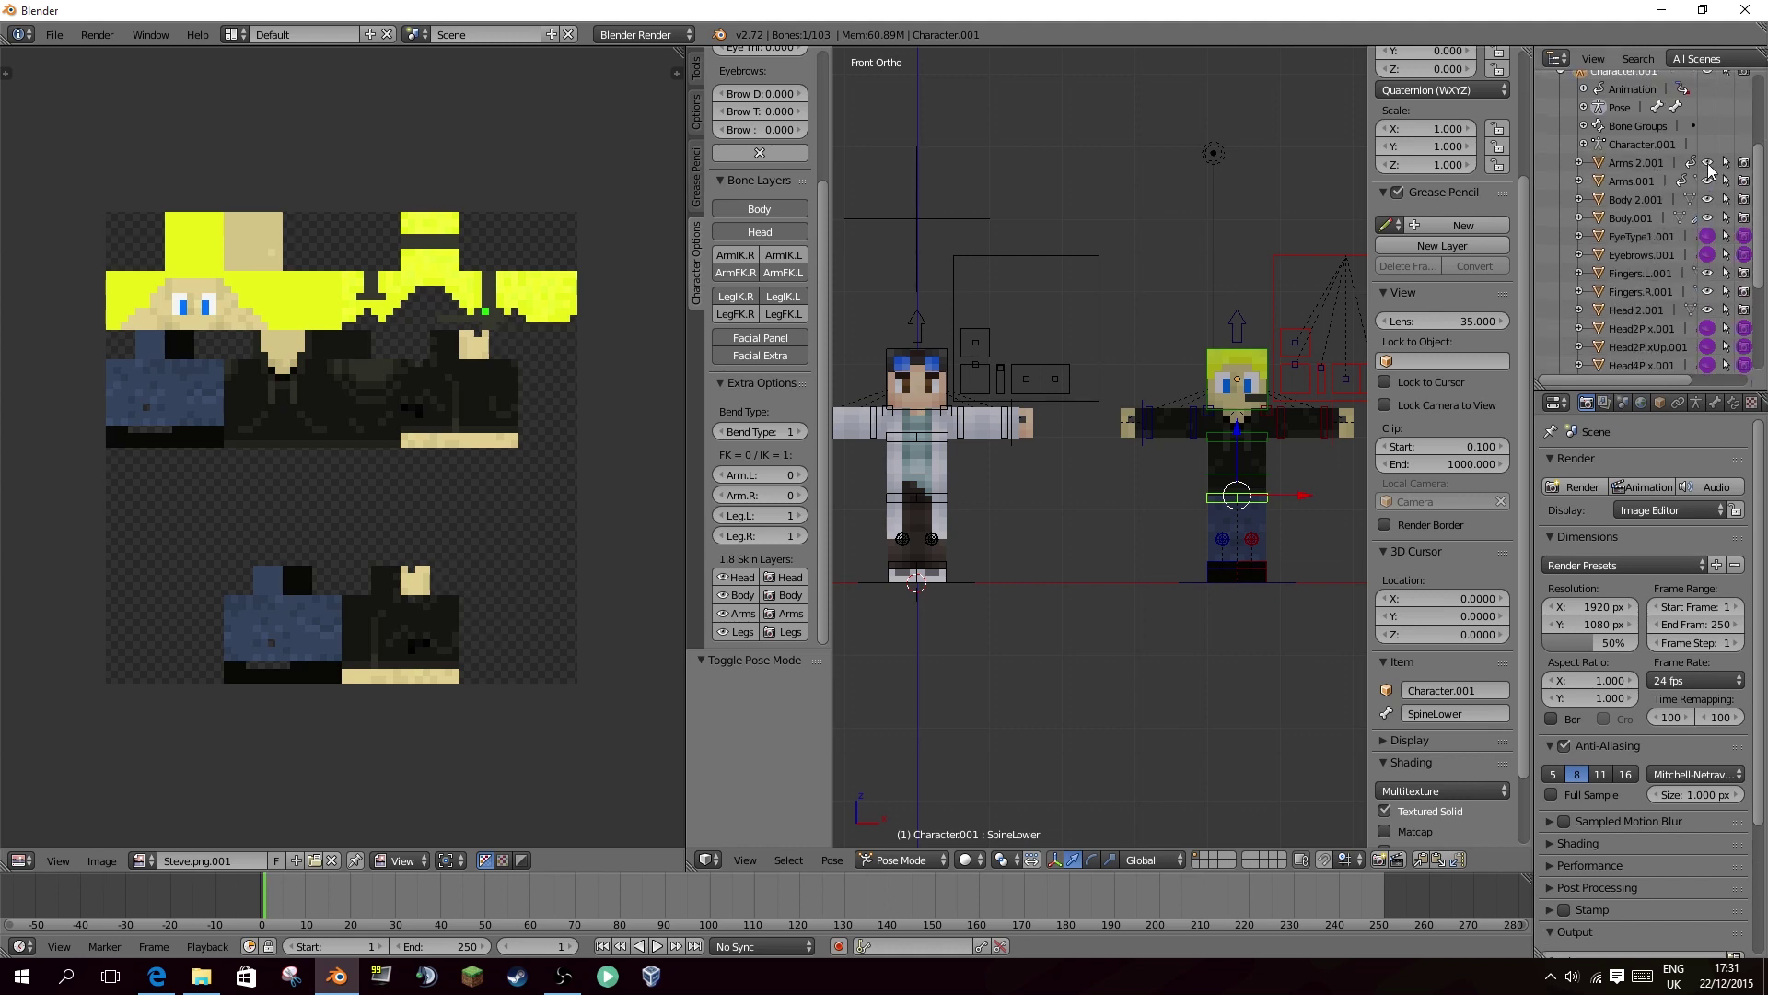
{"action": "left_click", "coordinate": [1707, 182]}
{"action": "left_click", "coordinate": [1707, 181]}
{"action": "scroll", "coordinate": [1114, 355], "scroll_direction": "down", "scroll_amount": 2}
{"action": "key", "text": "ctrl+shift+s"}
{"action": "key", "text": "Escape"}
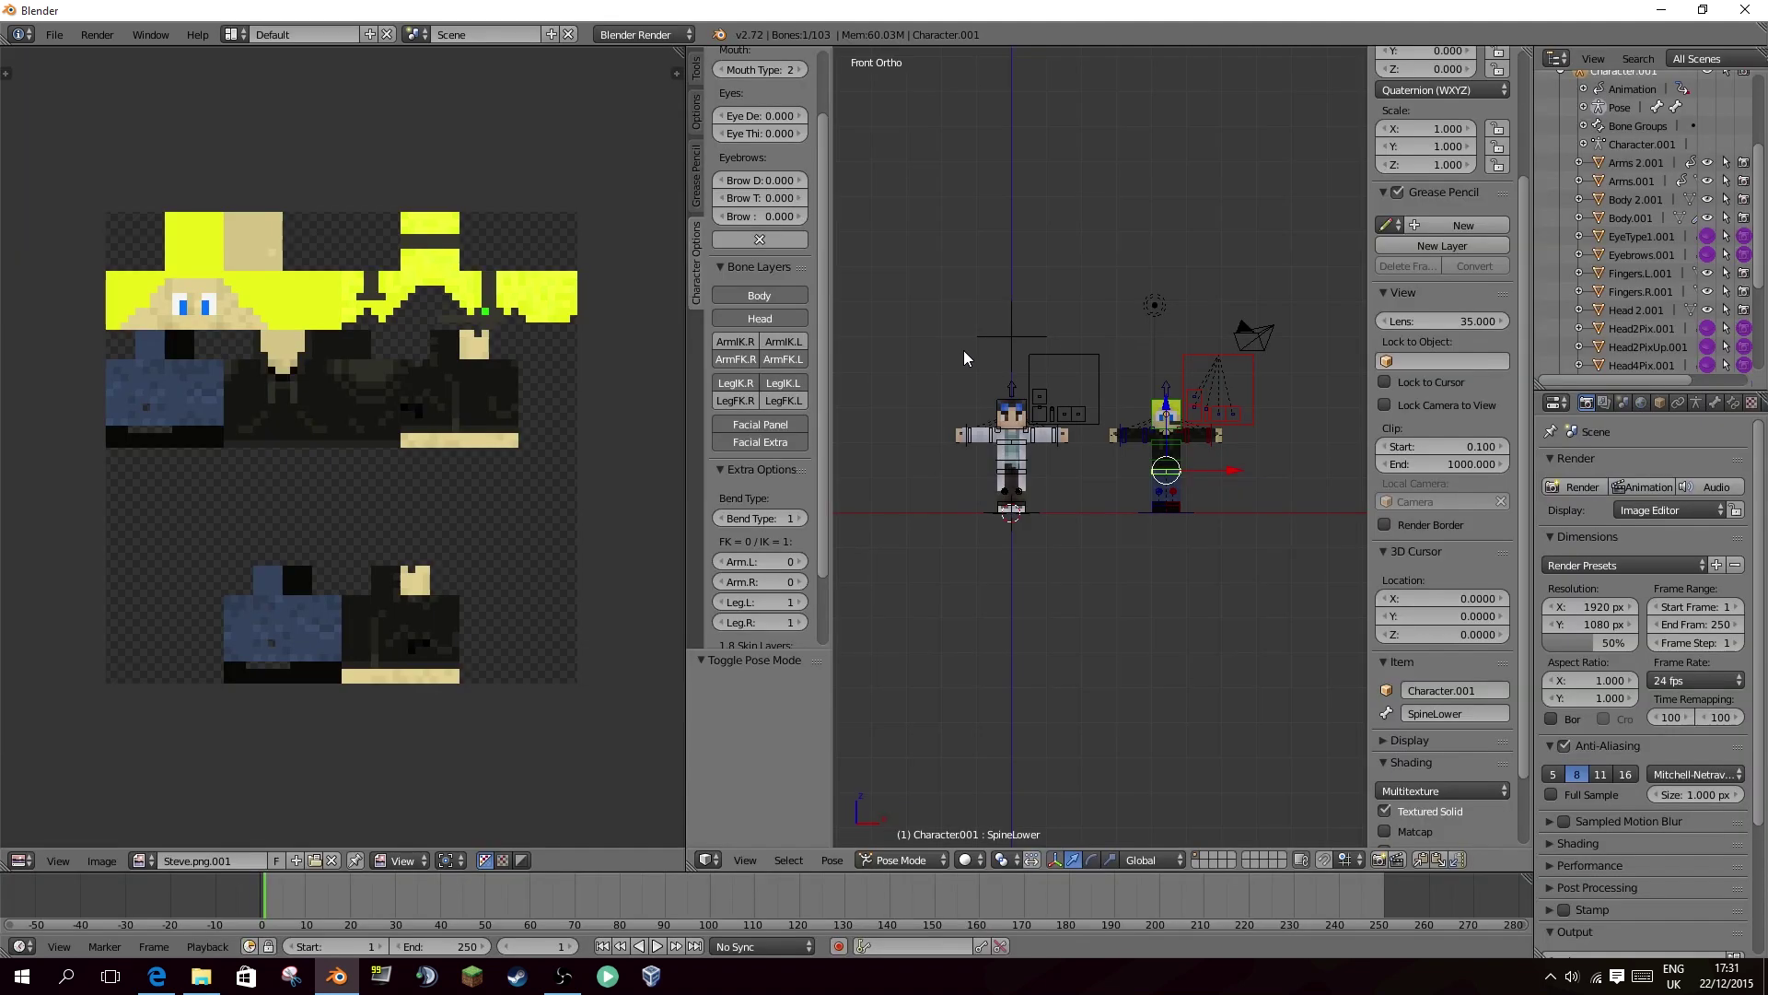
Open the recent file Steve.blend and select the rig's ArmUpper.R bone in Pose Mode.
{"action": "left_click", "coordinate": [54, 34]}
{"action": "mouse_move", "coordinate": [101, 89]}
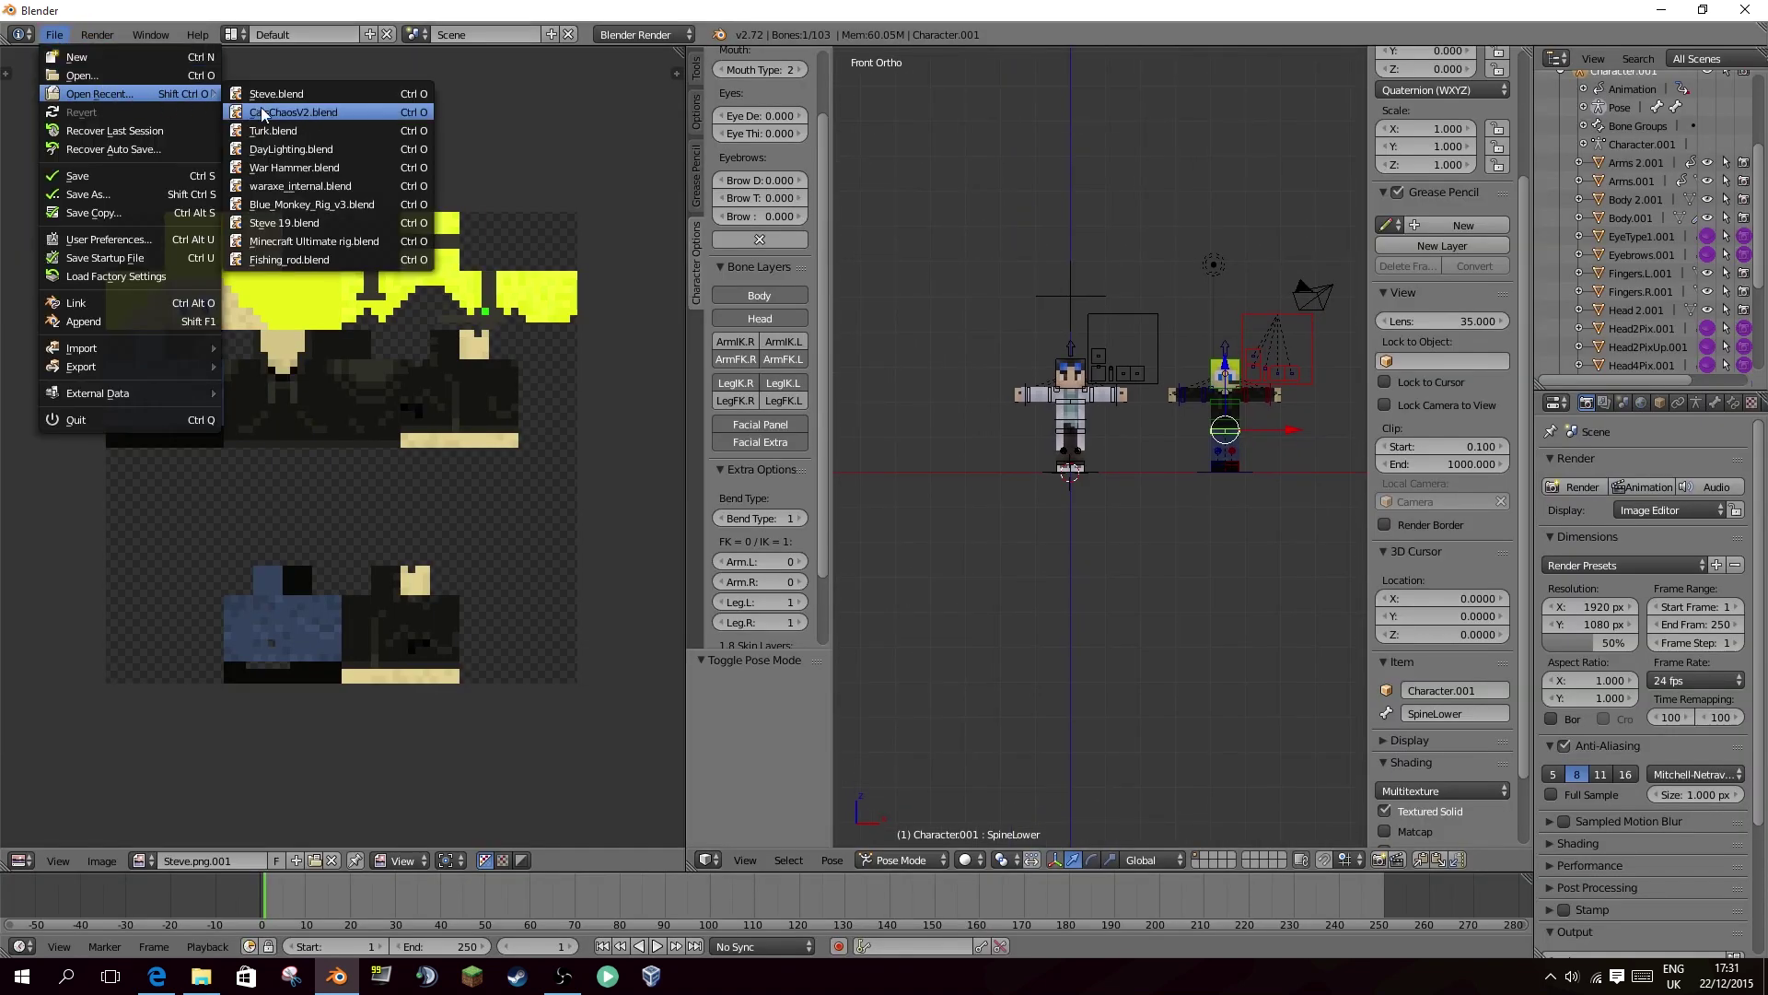
{"action": "left_click", "coordinate": [284, 106]}
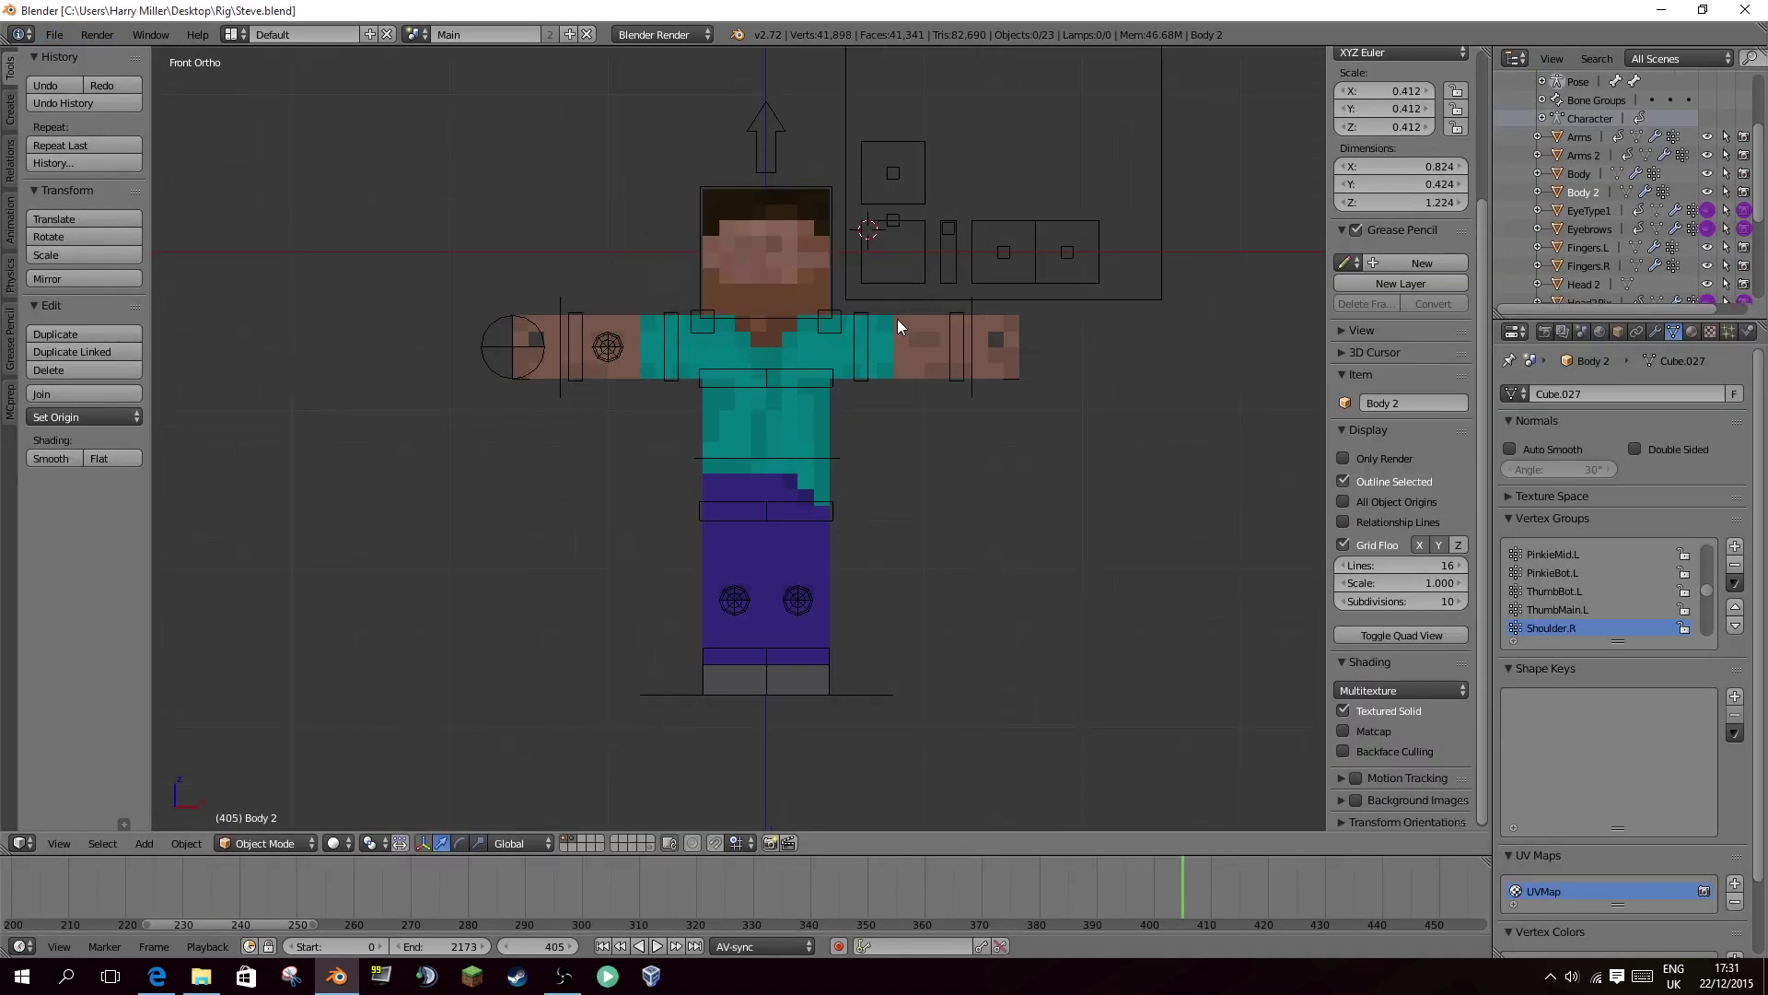
{"action": "right_click", "coordinate": [699, 338]}
{"action": "right_click", "coordinate": [668, 343]}
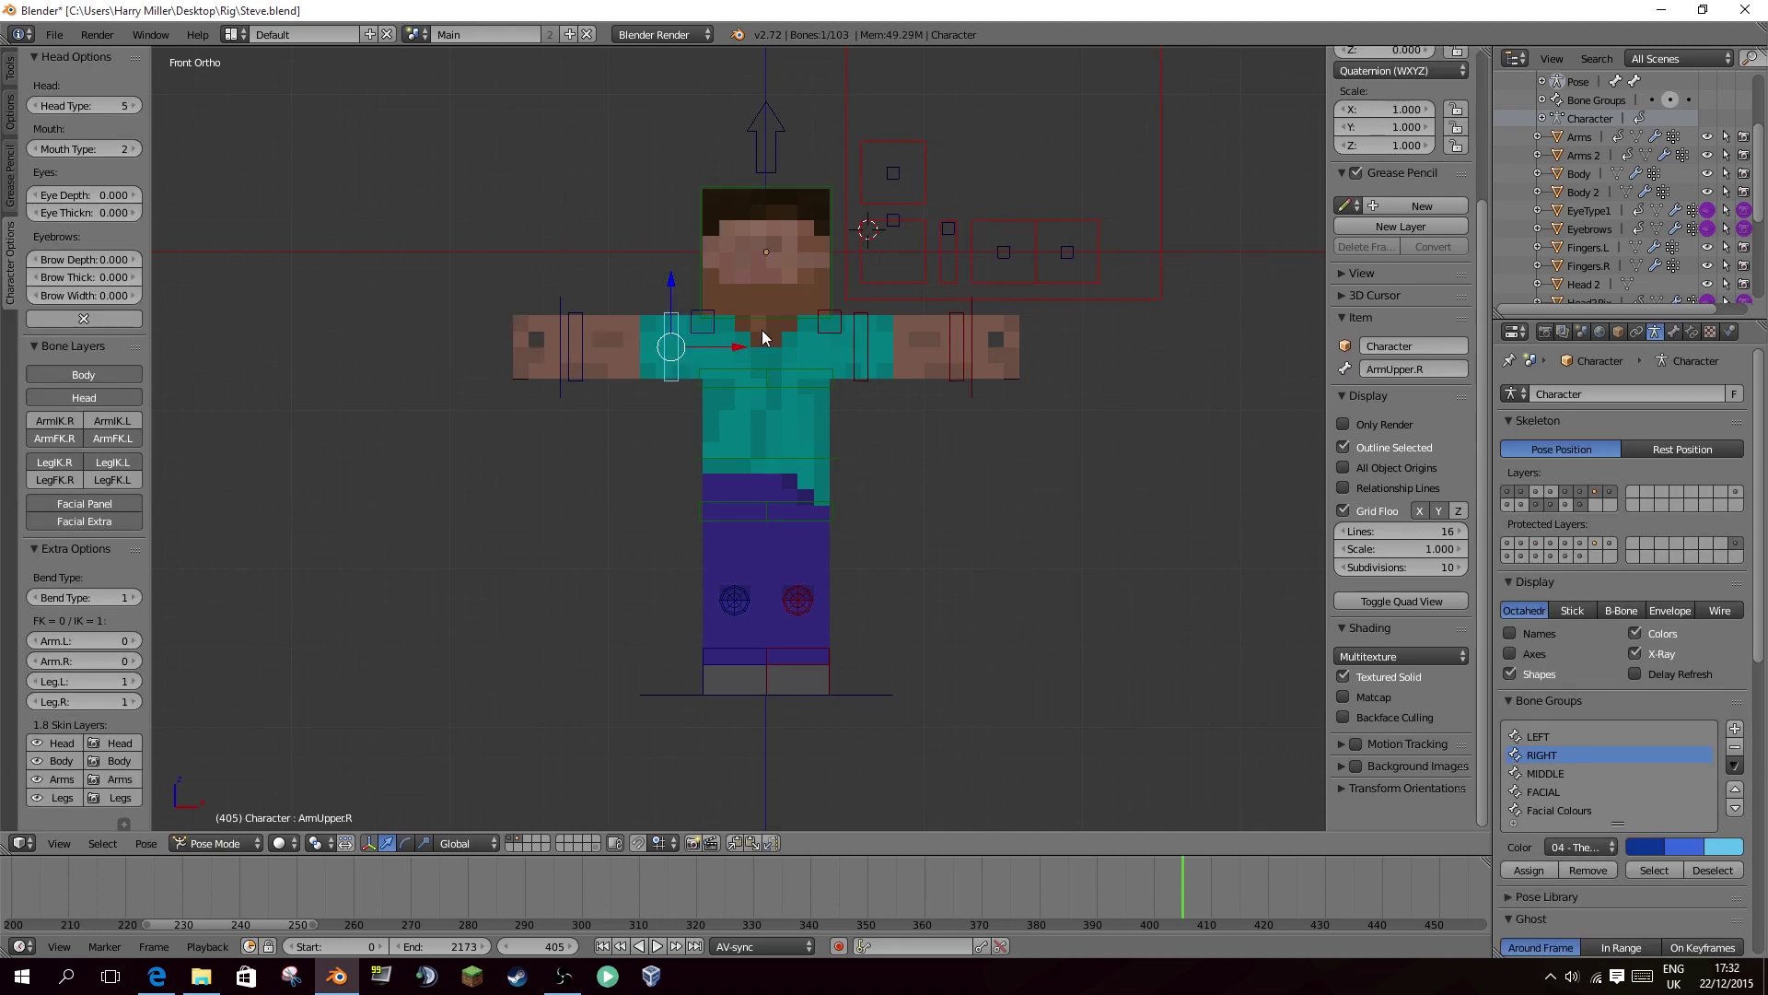